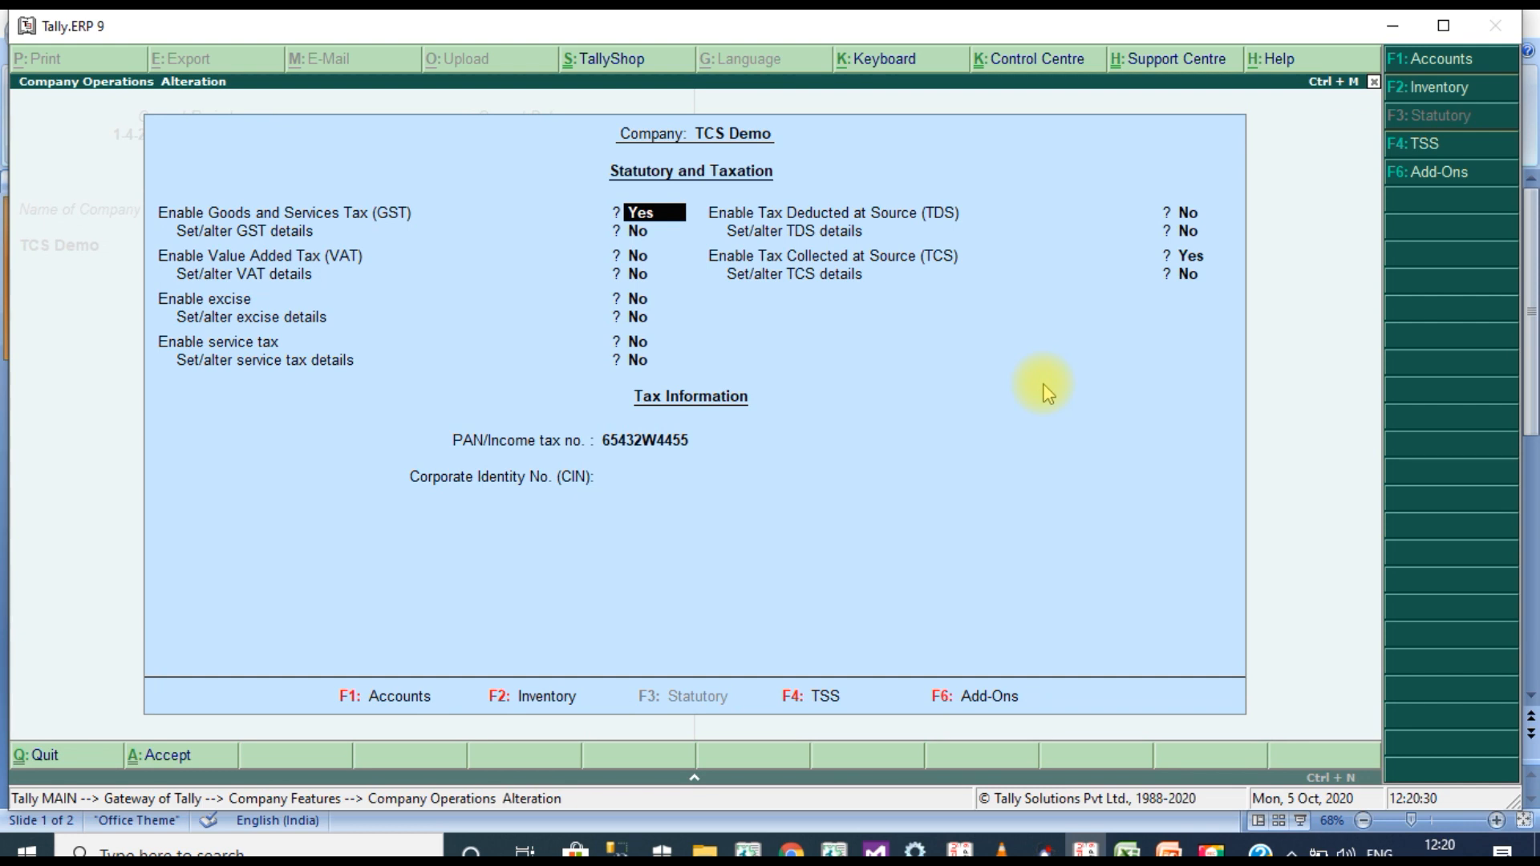
- Keep Tax Collected at Source enabled in the company's statutory and taxation features and open its TCS details for altering
key("Return")
key("Return")
key("Return")
key("Return")
key("Return")
key("Return")
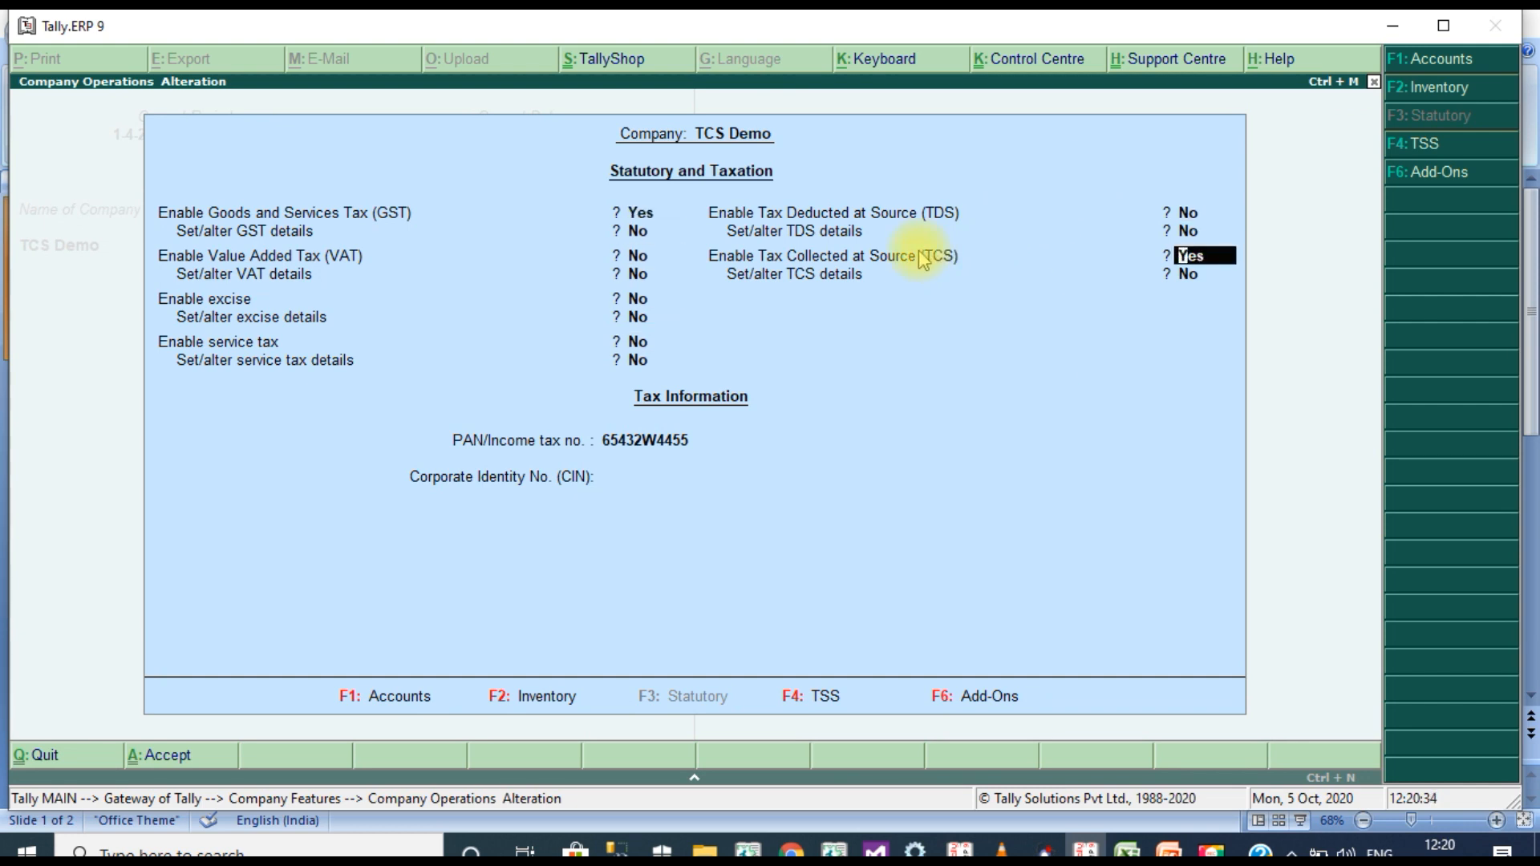
left_click(1185, 275)
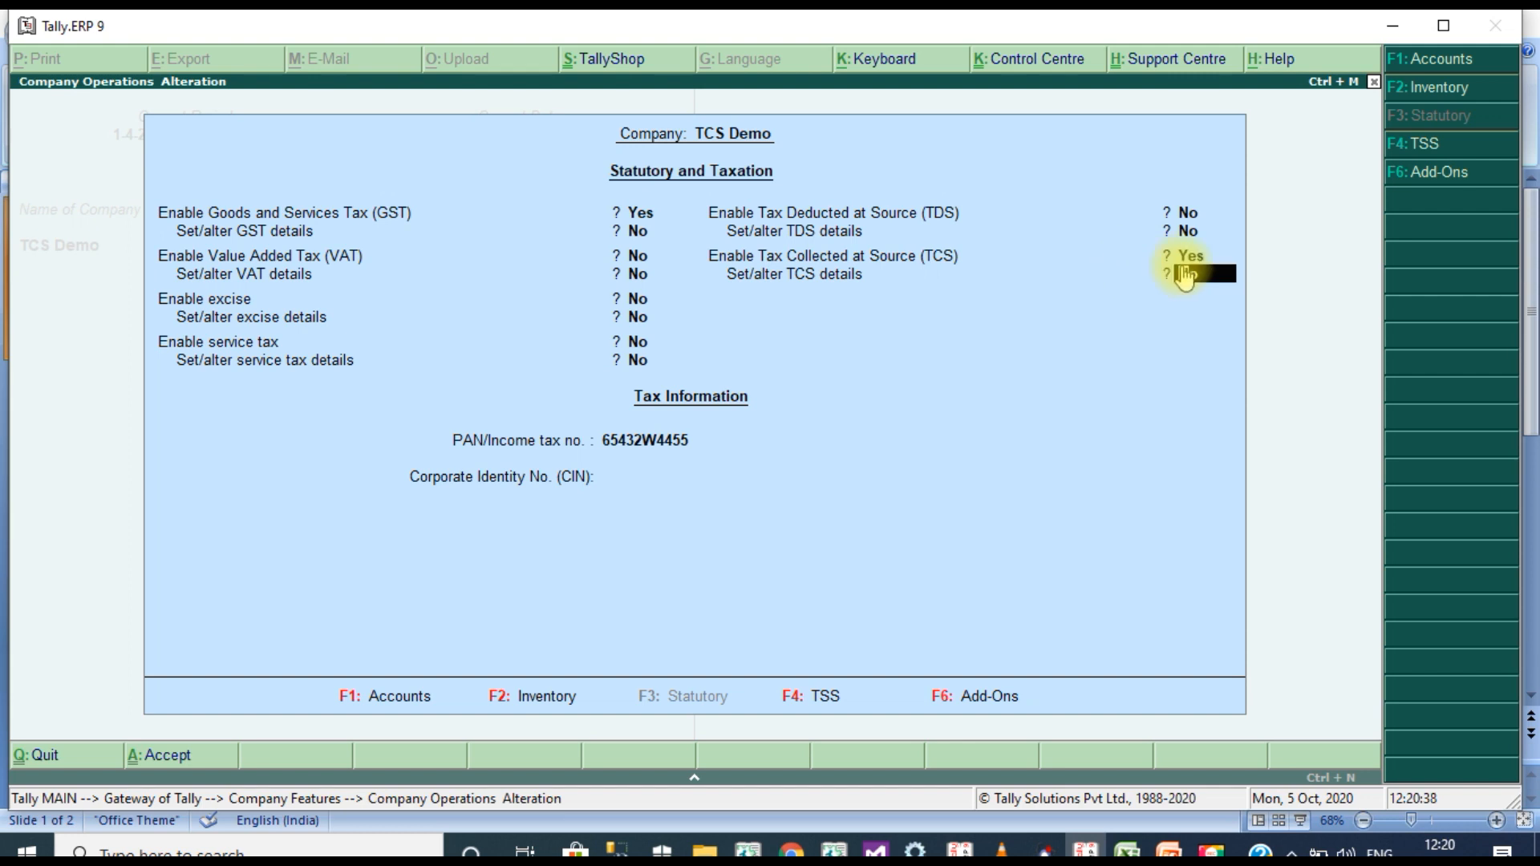
key("y")
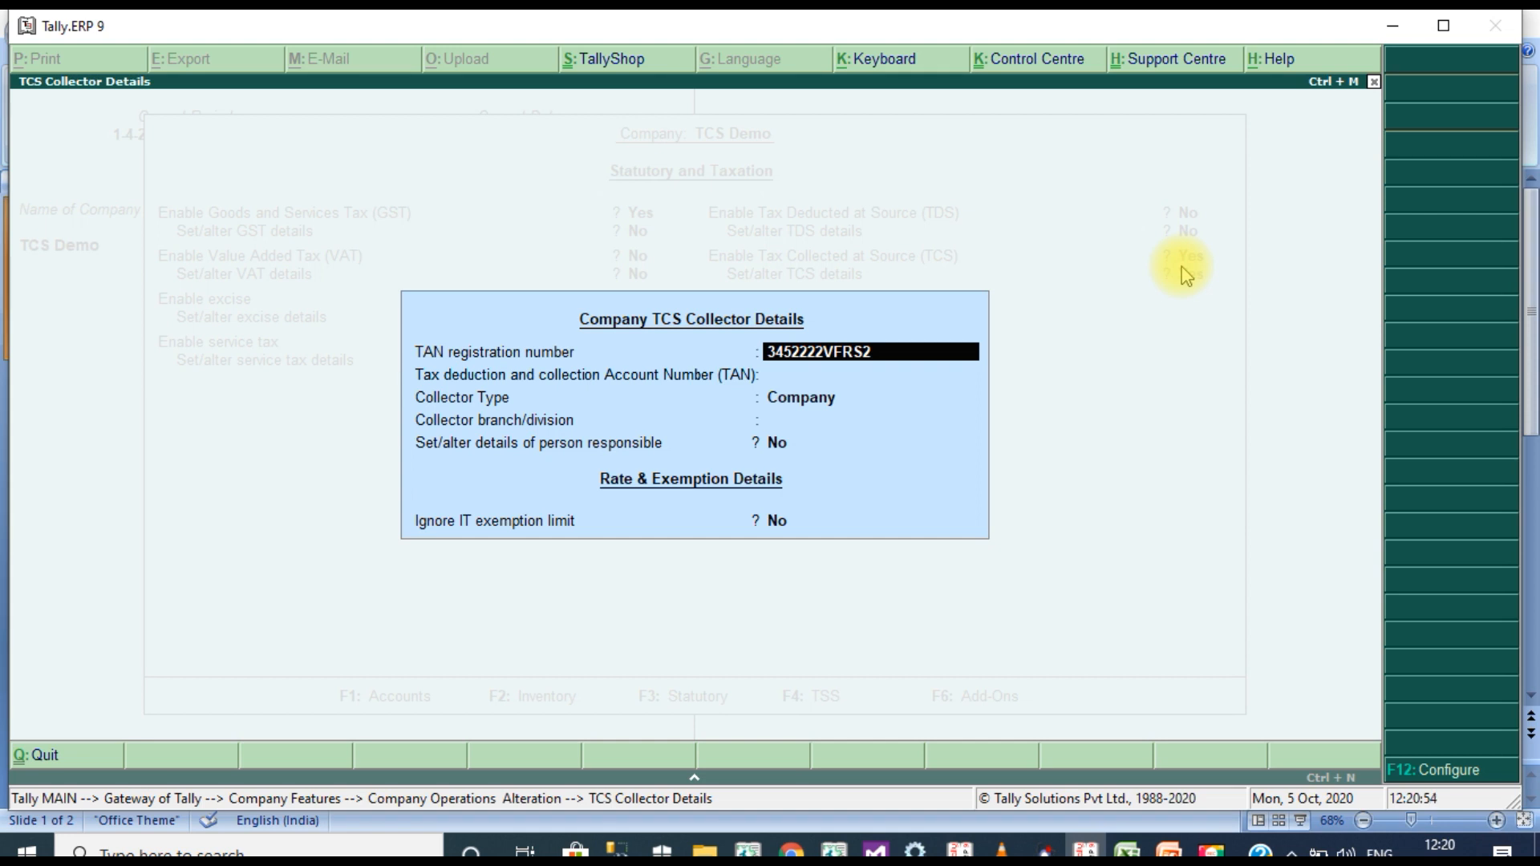
- Accept the company's TCS collector details, save the statutory and taxation features, and return to the Gateway of Tally
key("Return")
key("Return")
key("Return")
key("Return")
key("Return")
key("Return")
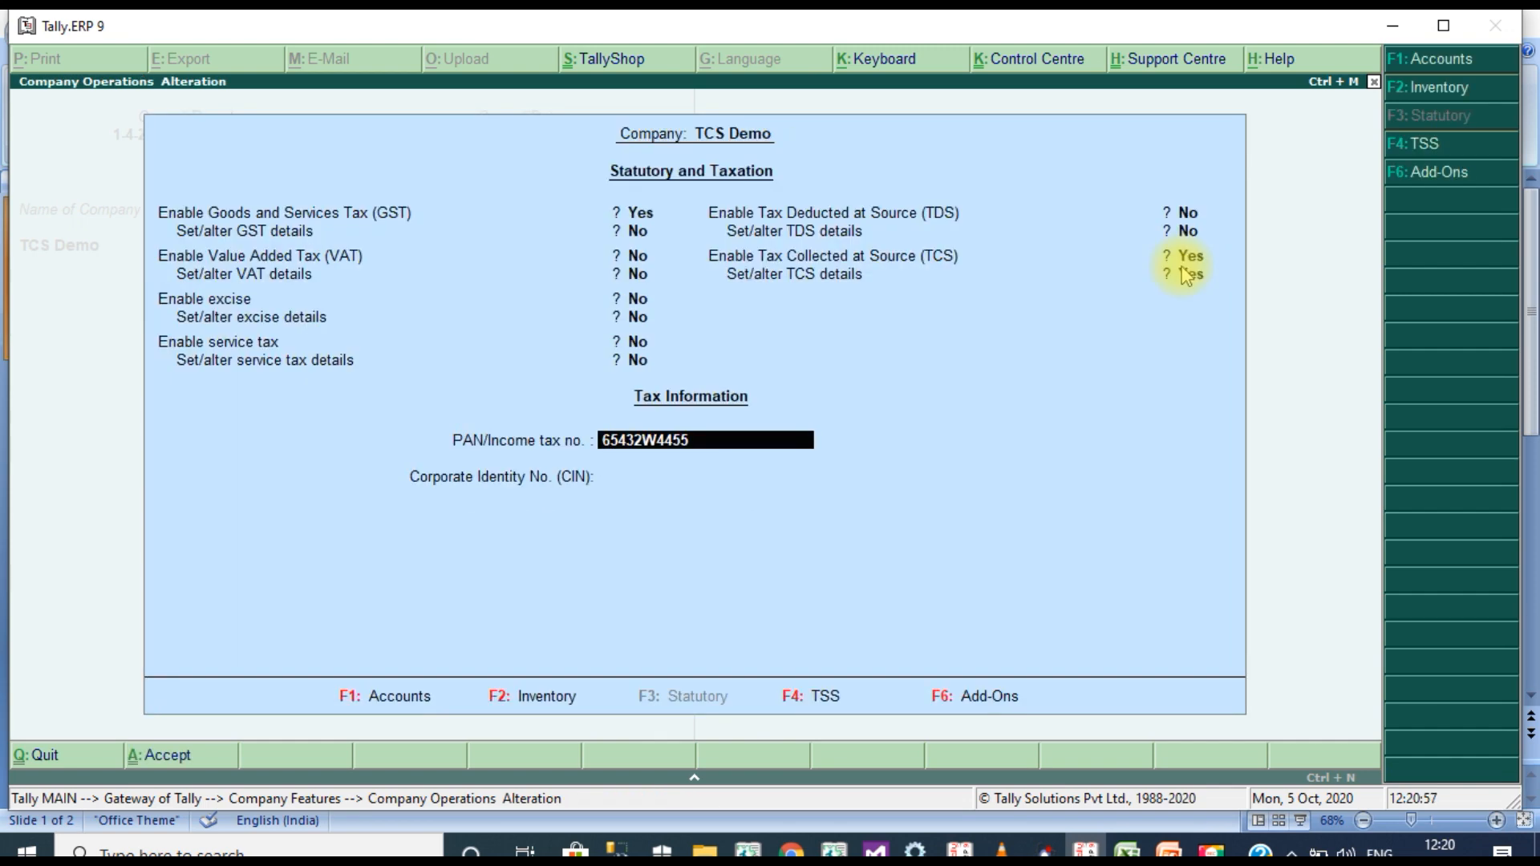
key("Return")
key("Return")
left_click(1182, 266)
key("Return")
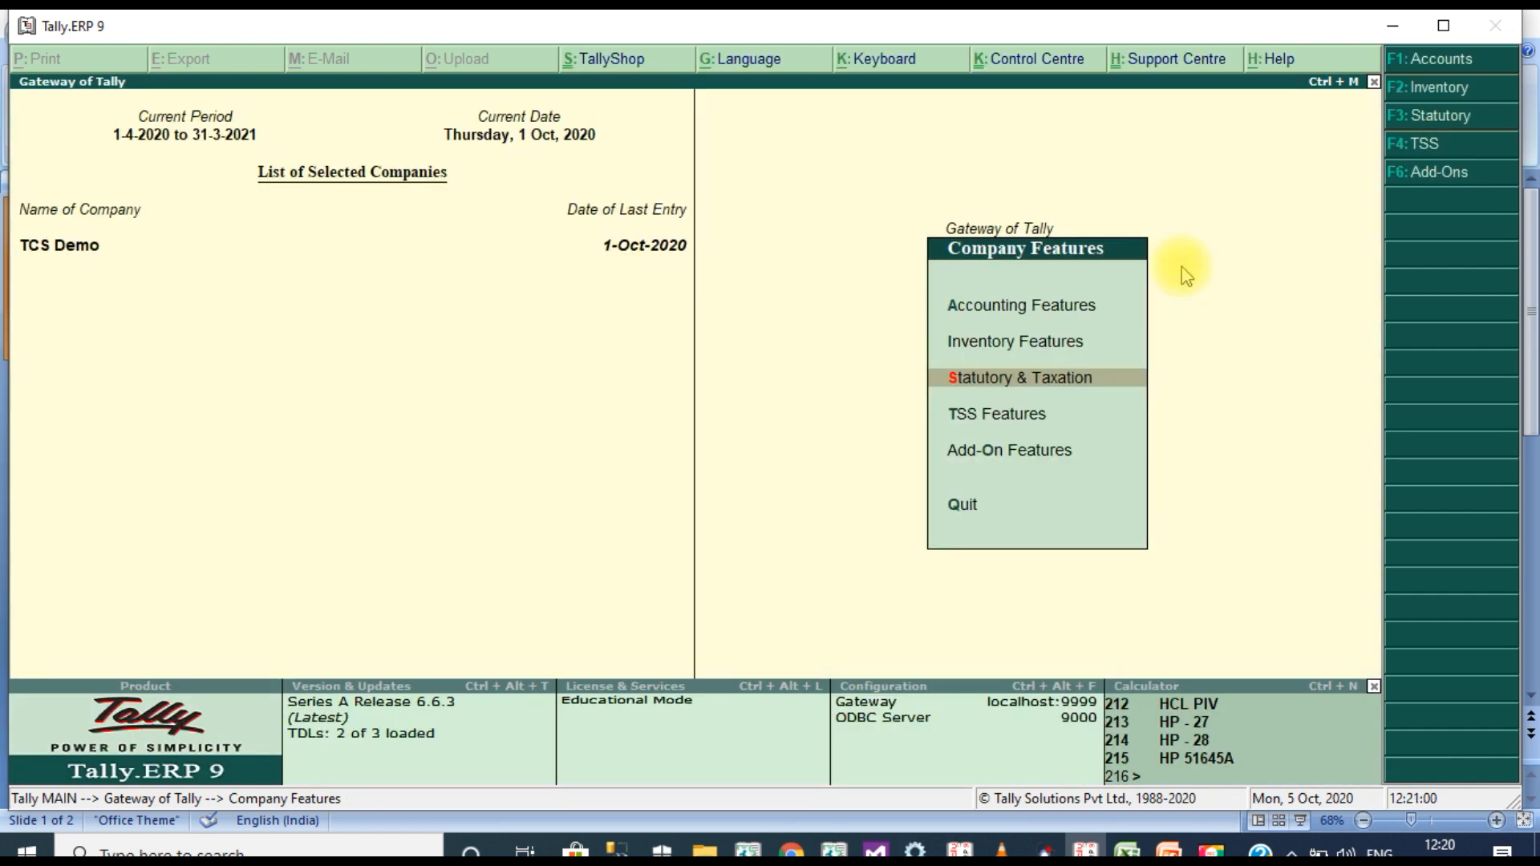
key("Escape")
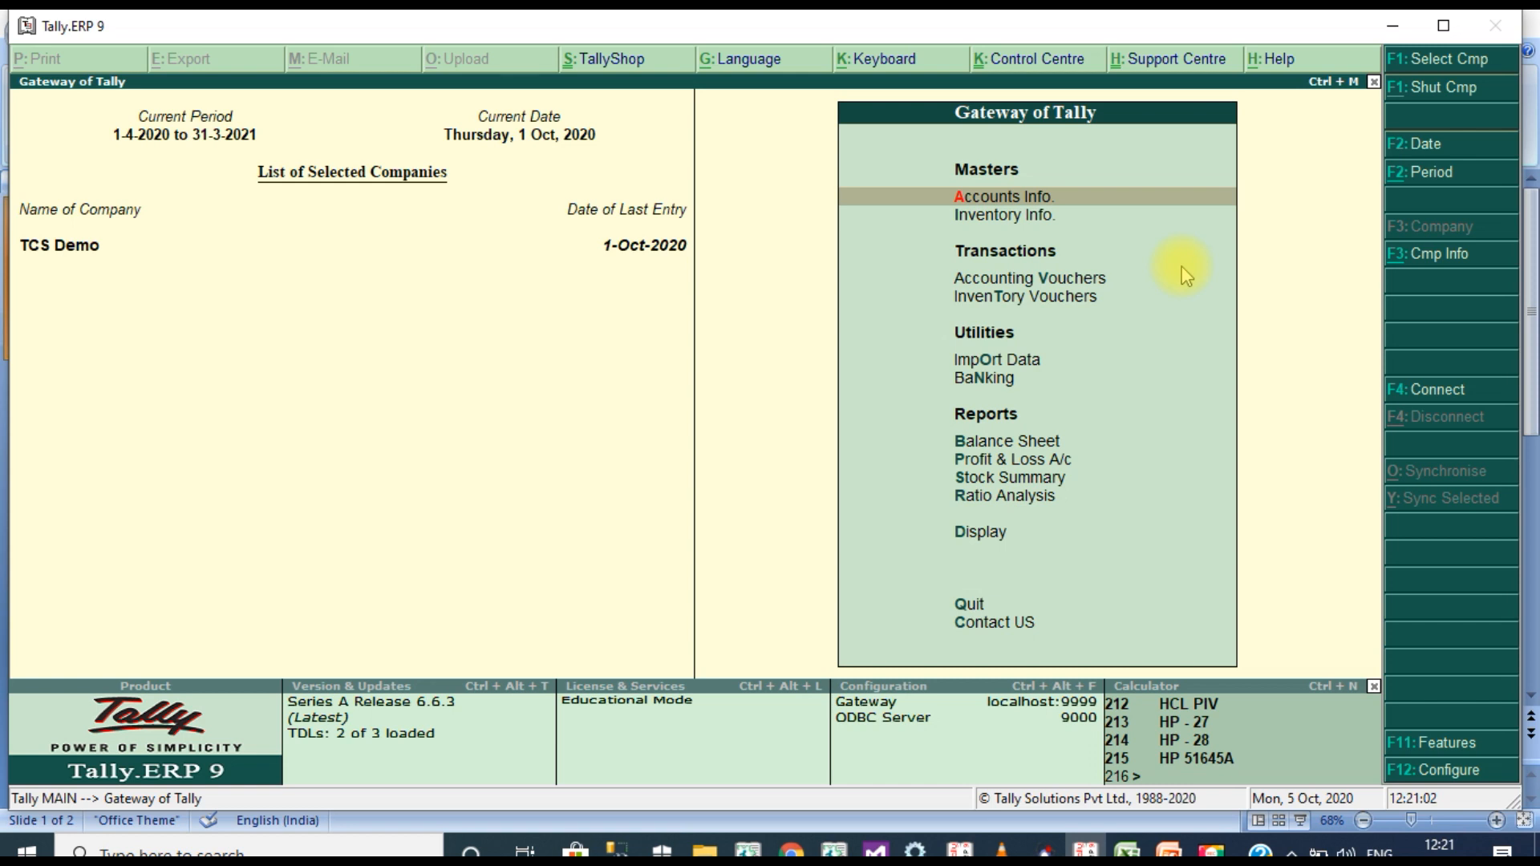
- Open the TCS nature of goods "Tcs on Sales of Goods" for alteration from the statutory masters
key("Return")
key("Down")
key("Down")
key("Down")
key("Return")
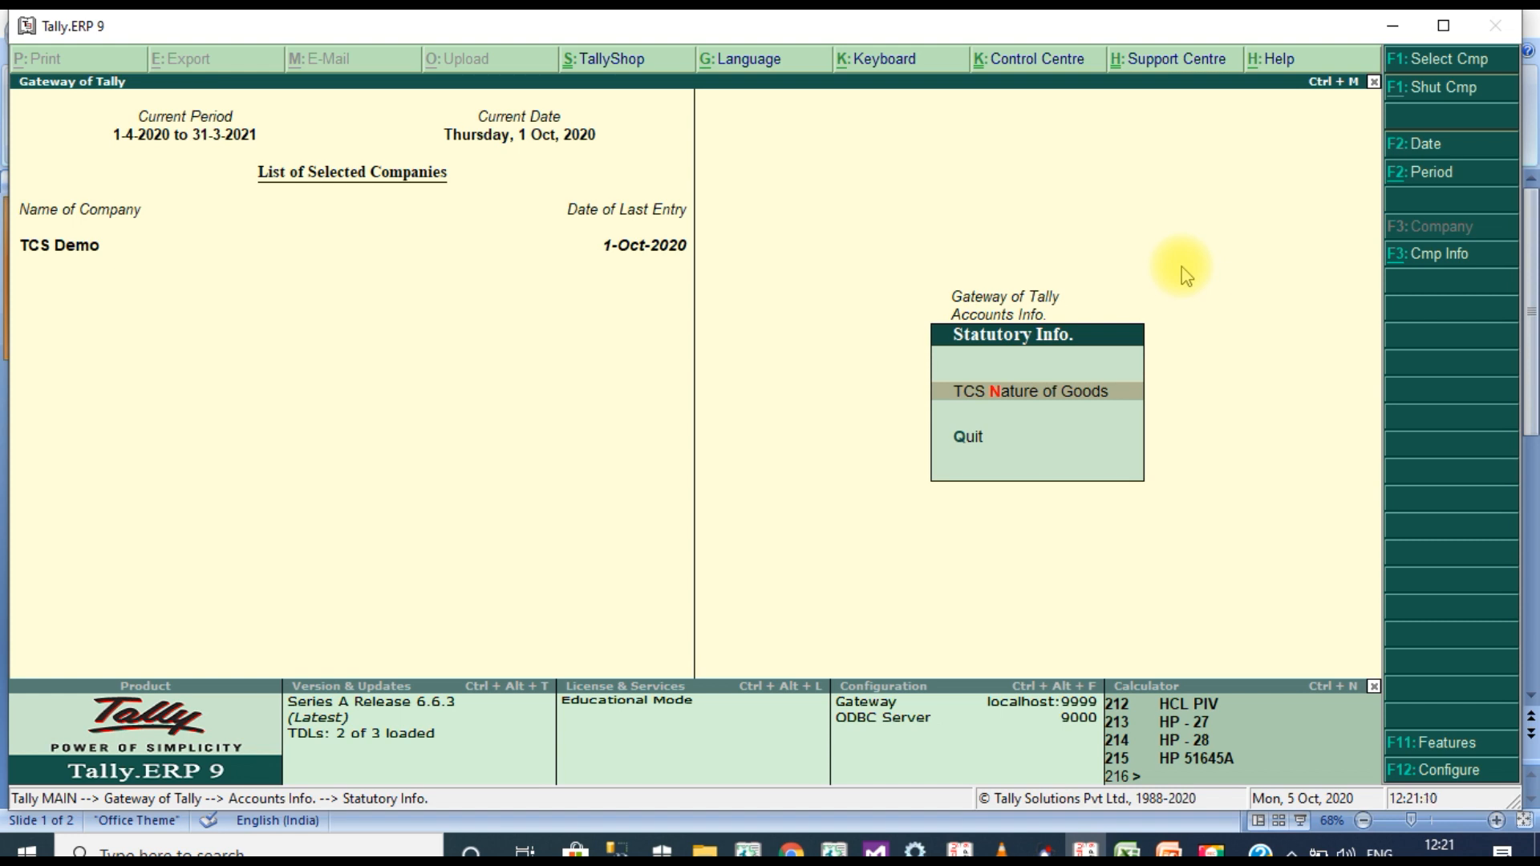
key("Return")
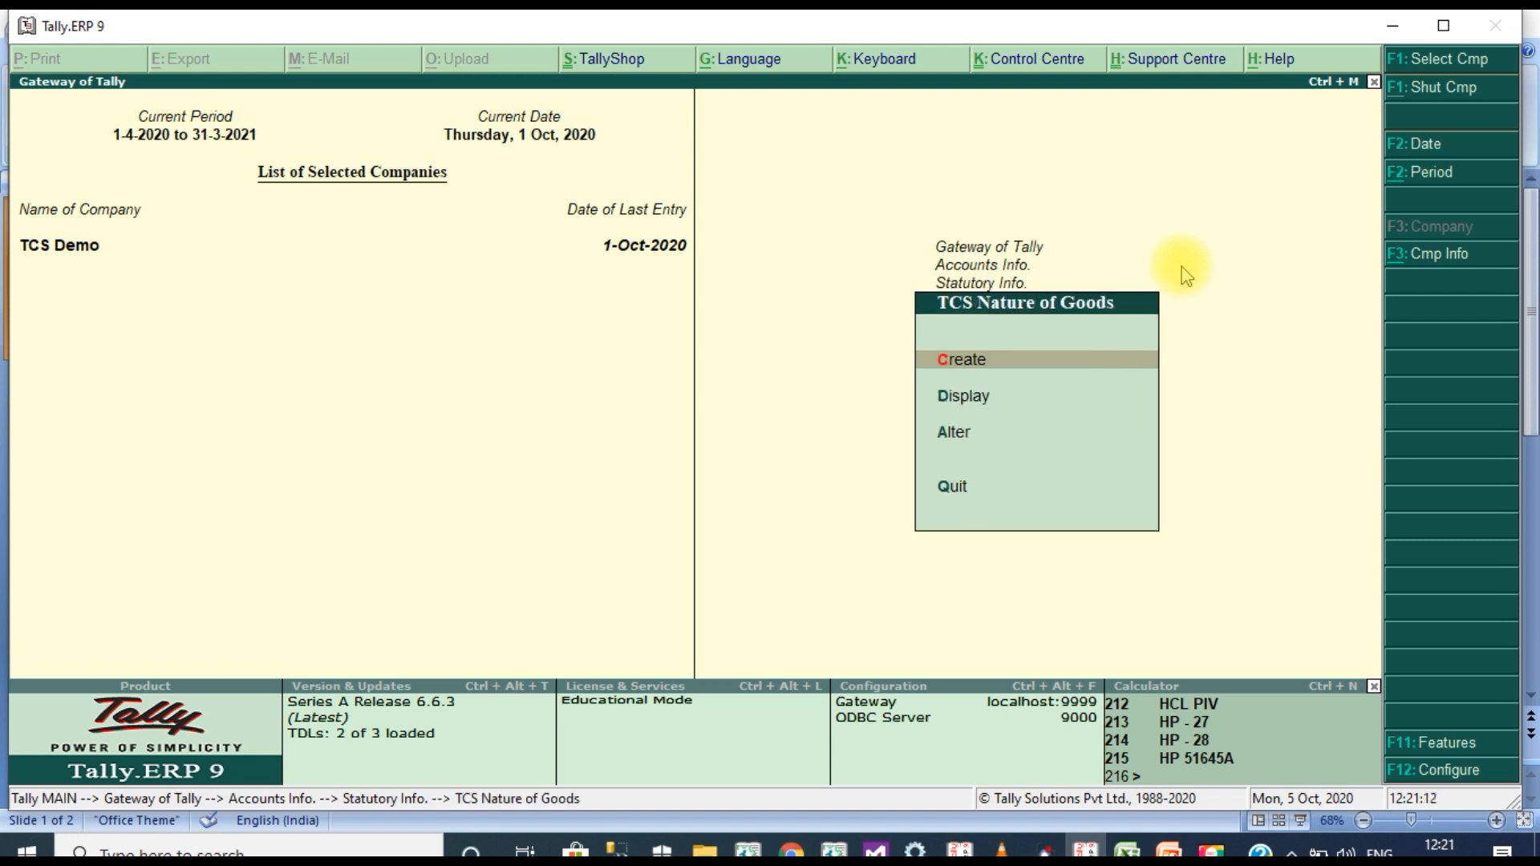
key("Down")
key("Down")
key("Return")
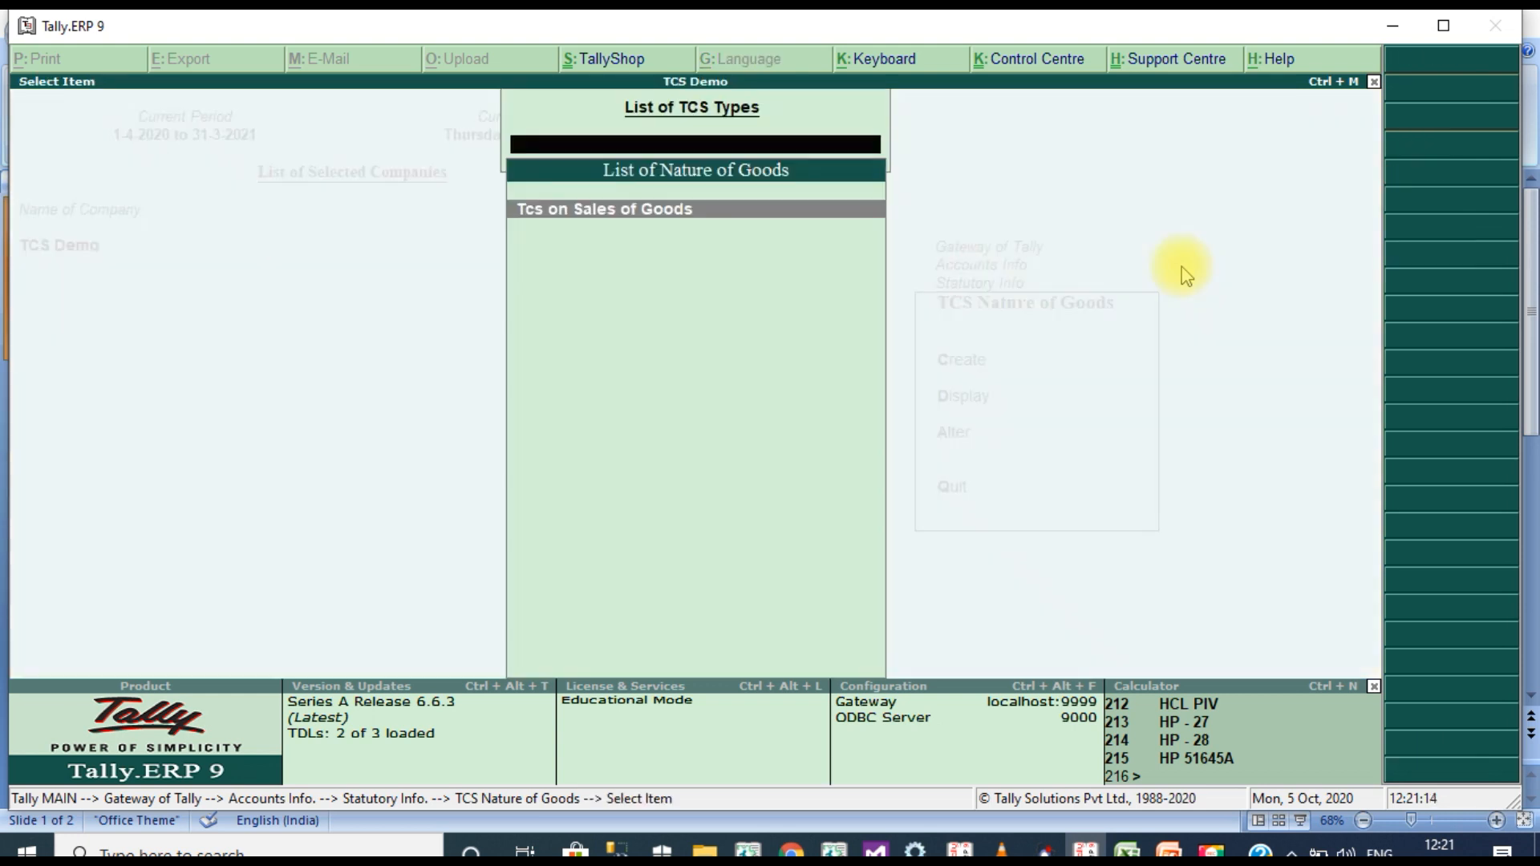
key("Return")
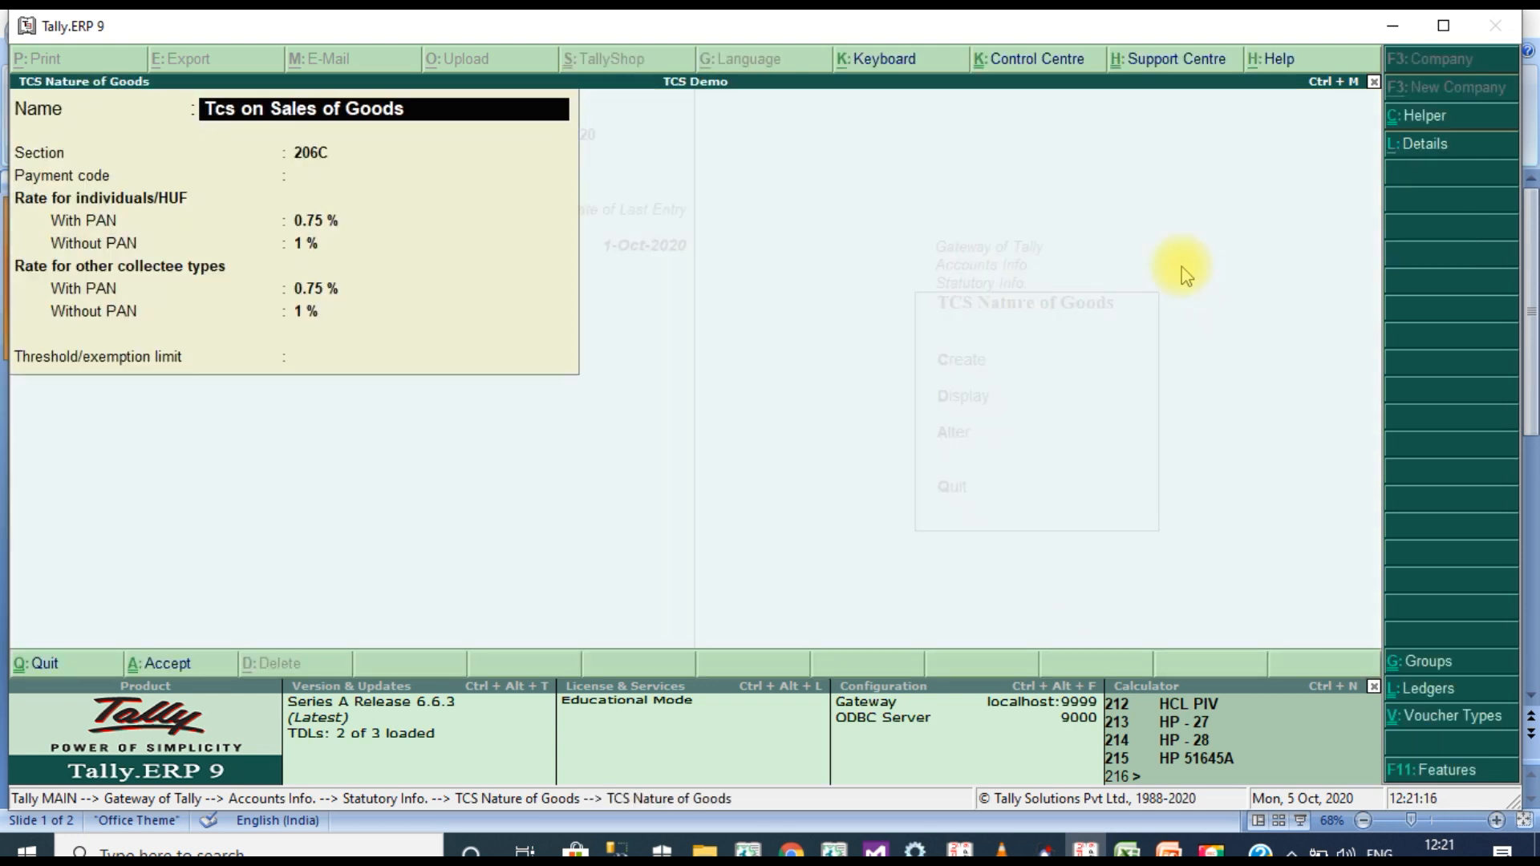
- Review the section, payment code, PAN-based rates and exemption limit of Tcs on Sales of Goods, accept the record and return to Accounts Info
key("Return")
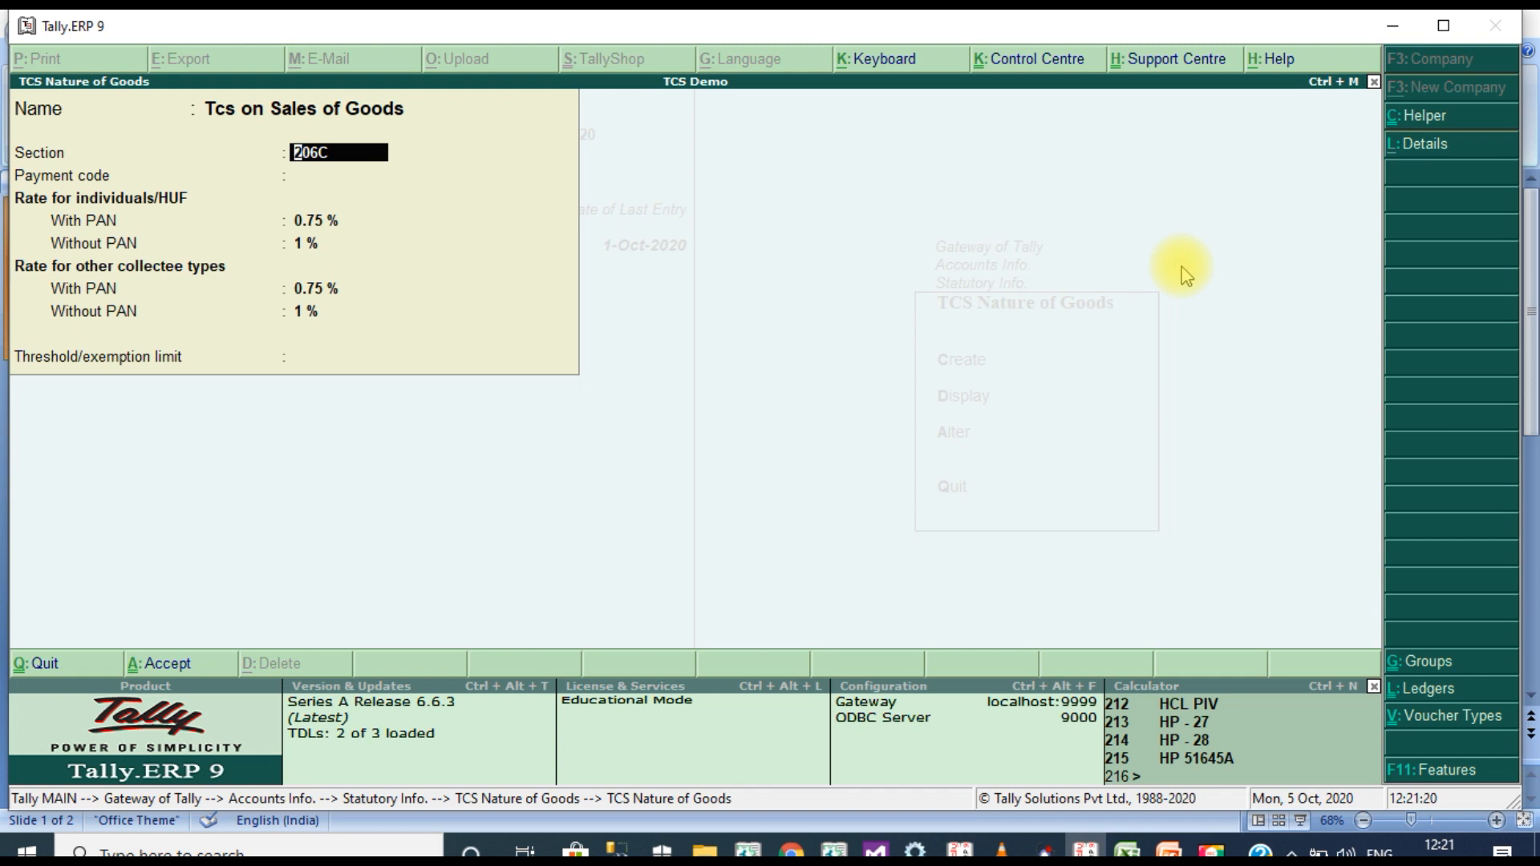
key("Return")
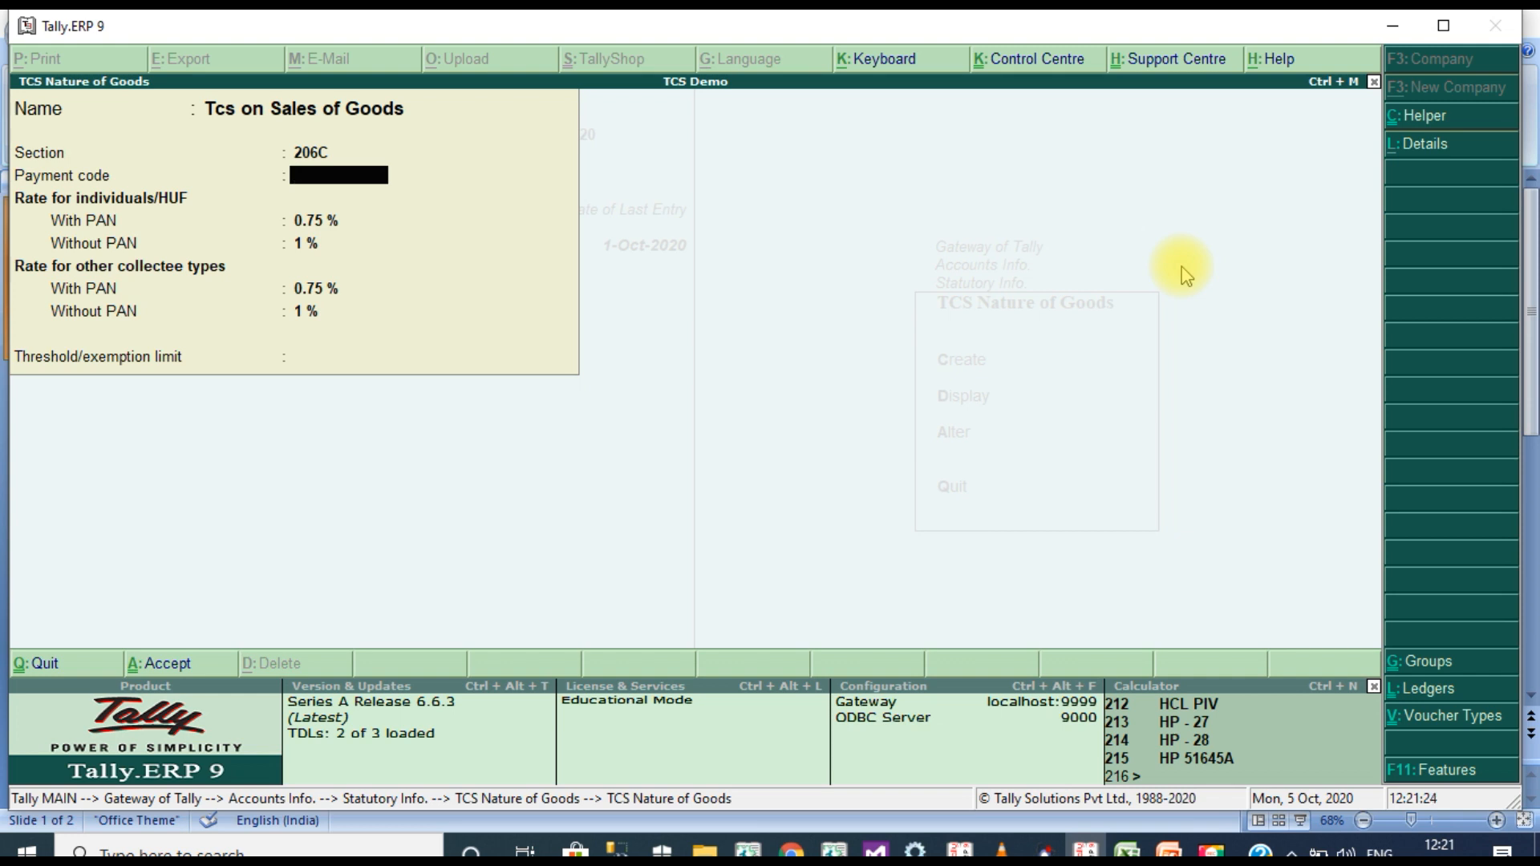
key("Return")
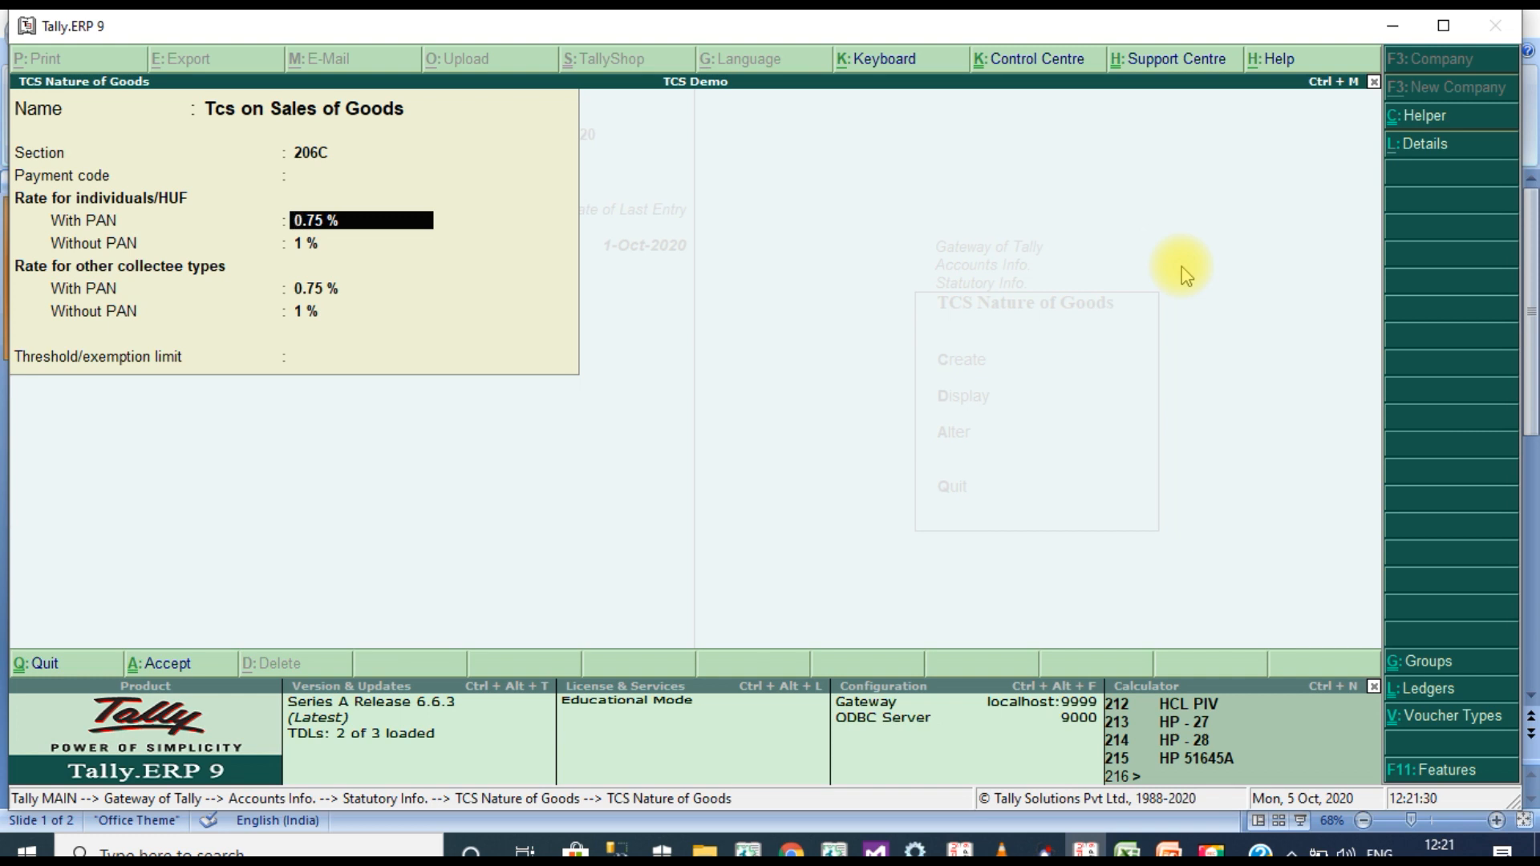
key("Return")
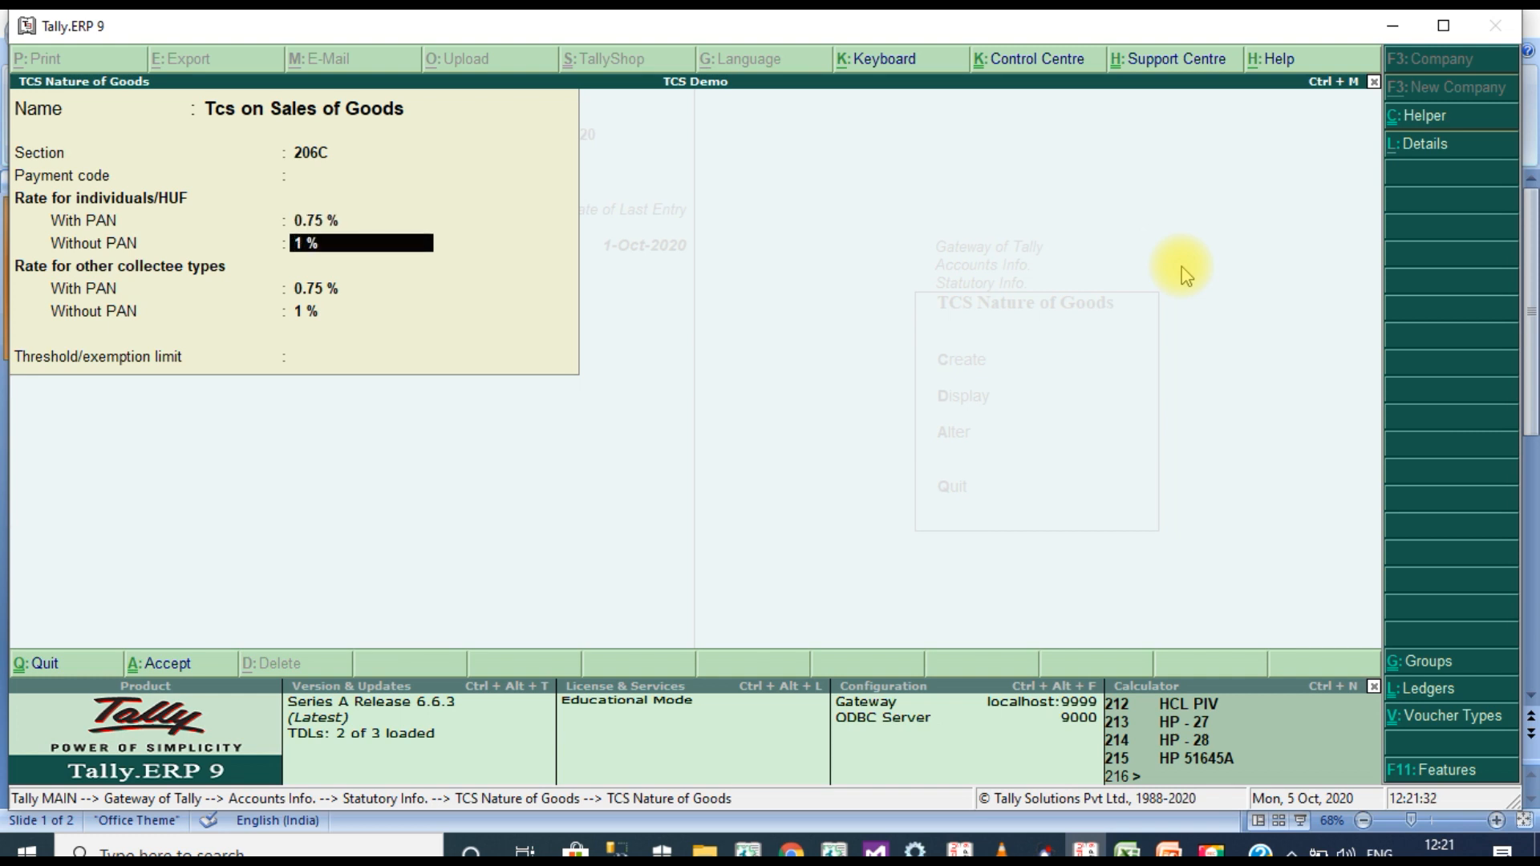
key("Return")
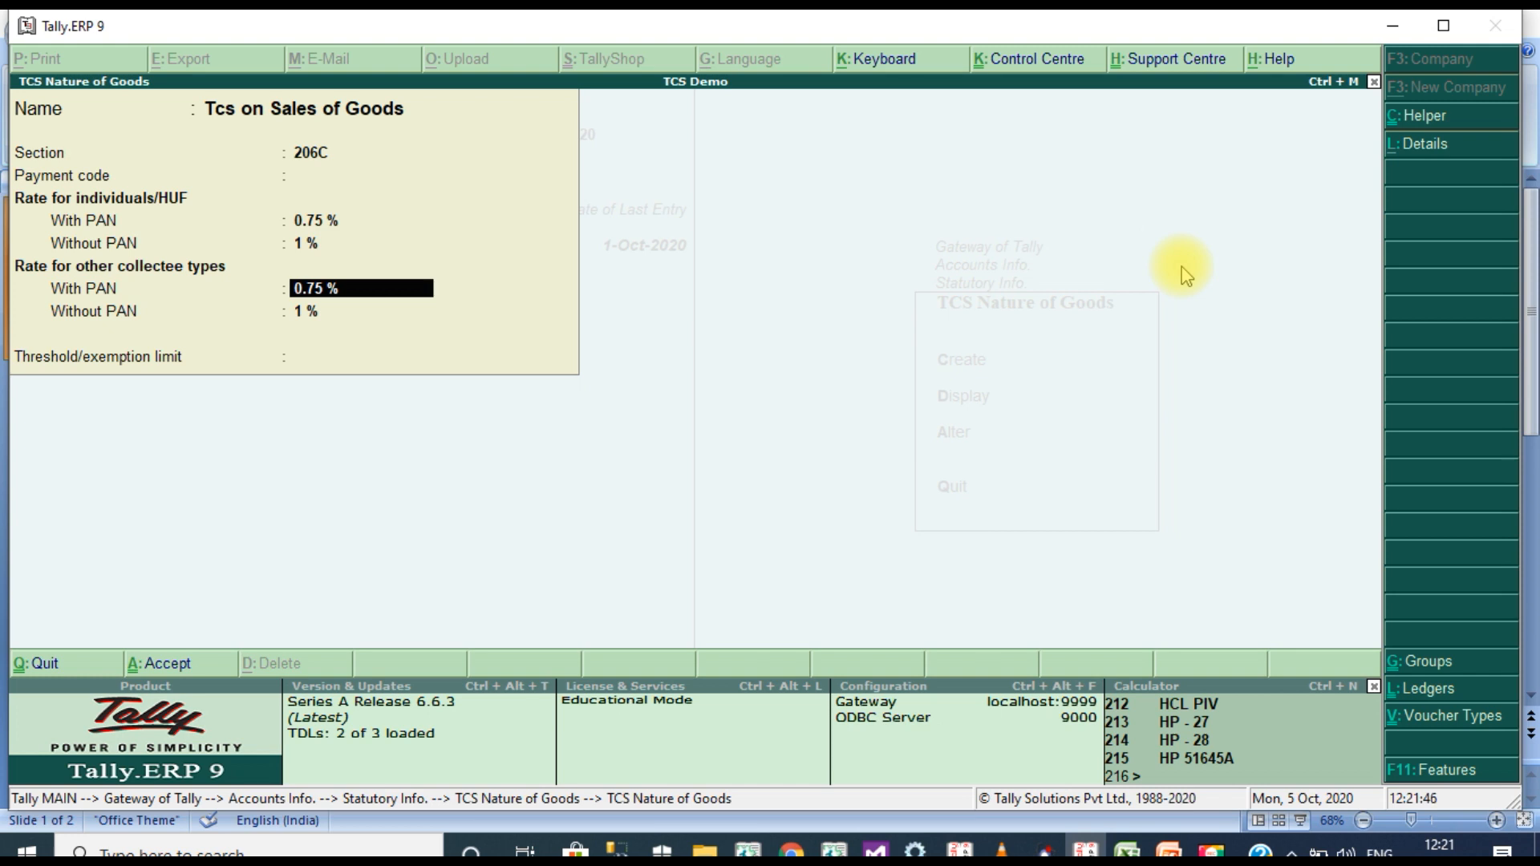
key("Return")
key("Return")
key("Return")
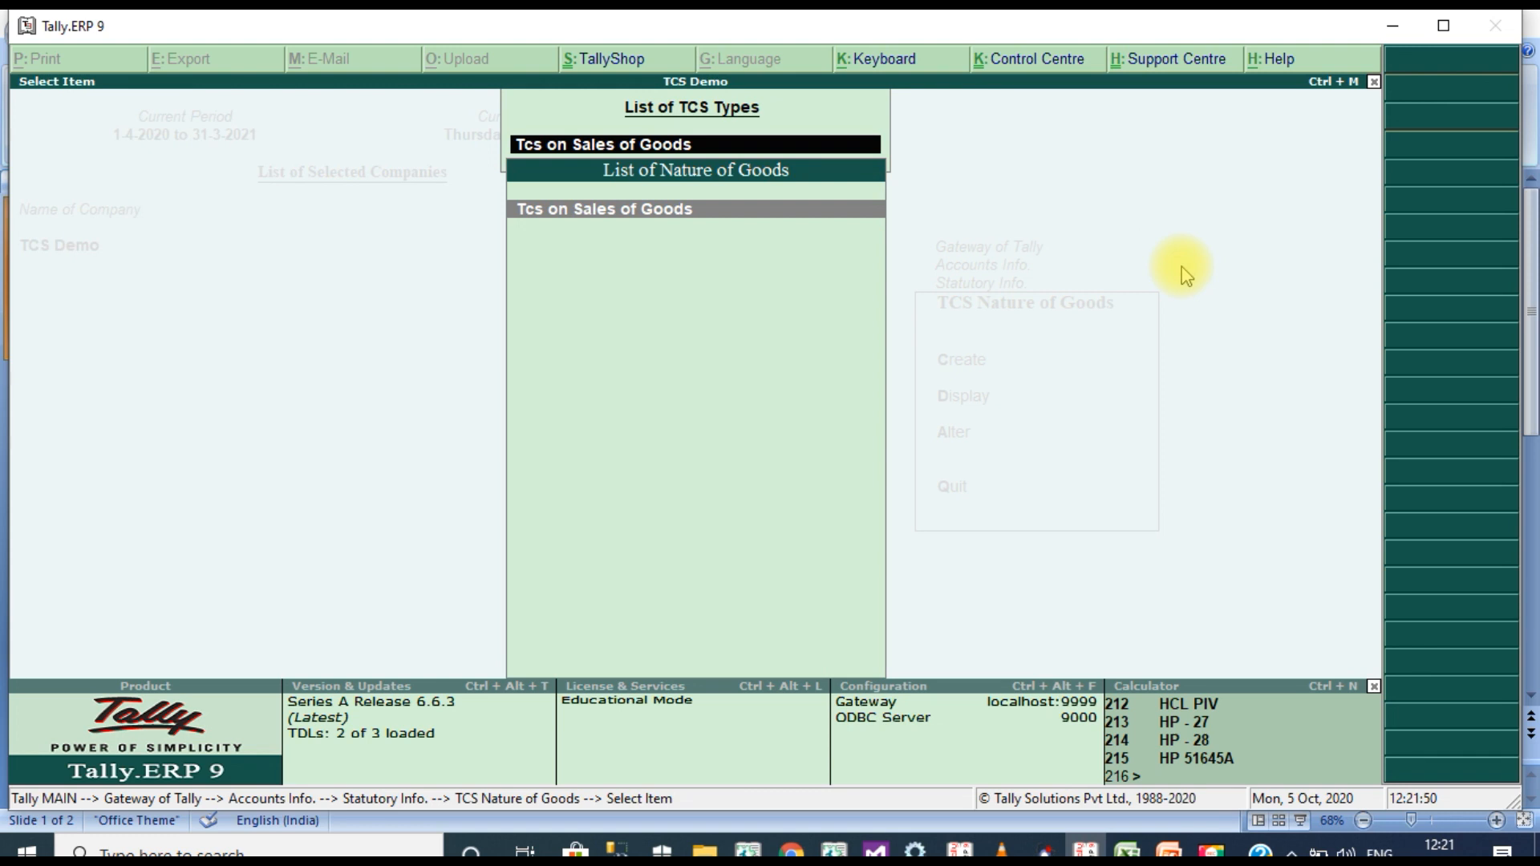
key("Escape")
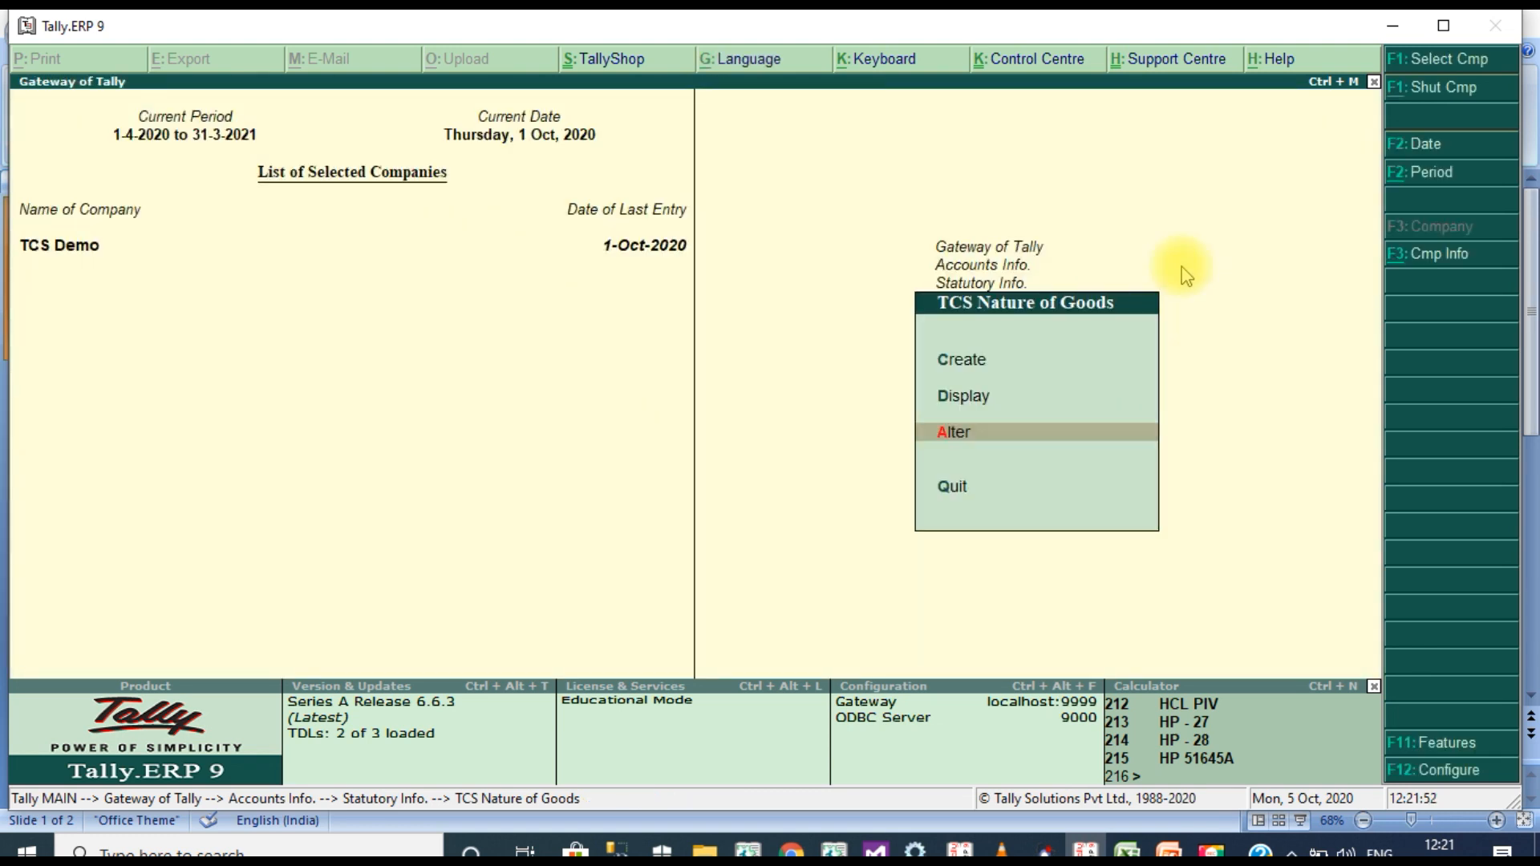
key("Escape")
key("Escape")
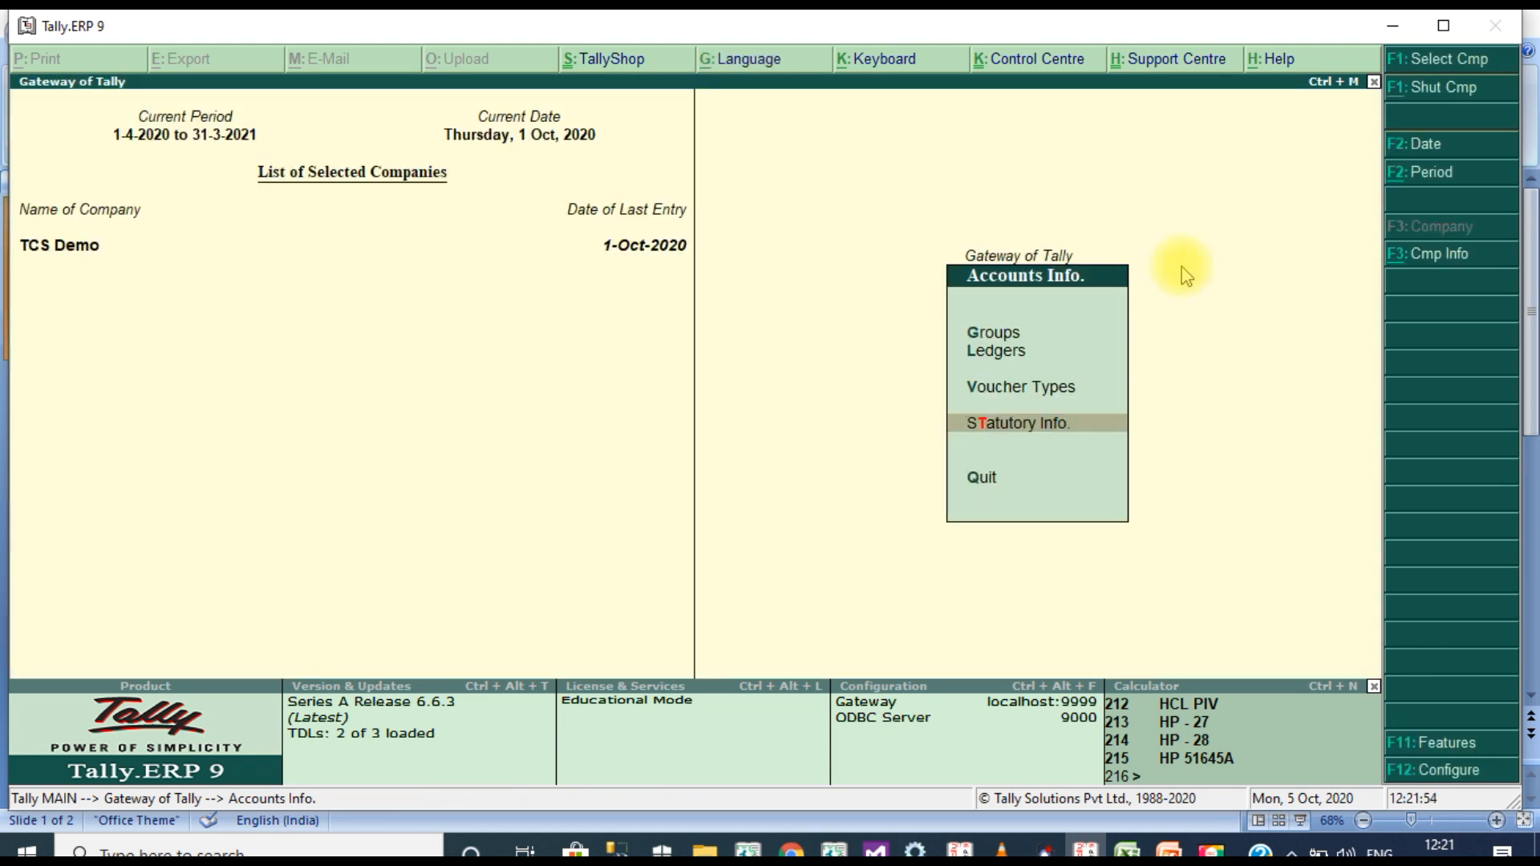
- Open the Abc Ltd ledger for single-ledger alteration
key("Up")
key("Up")
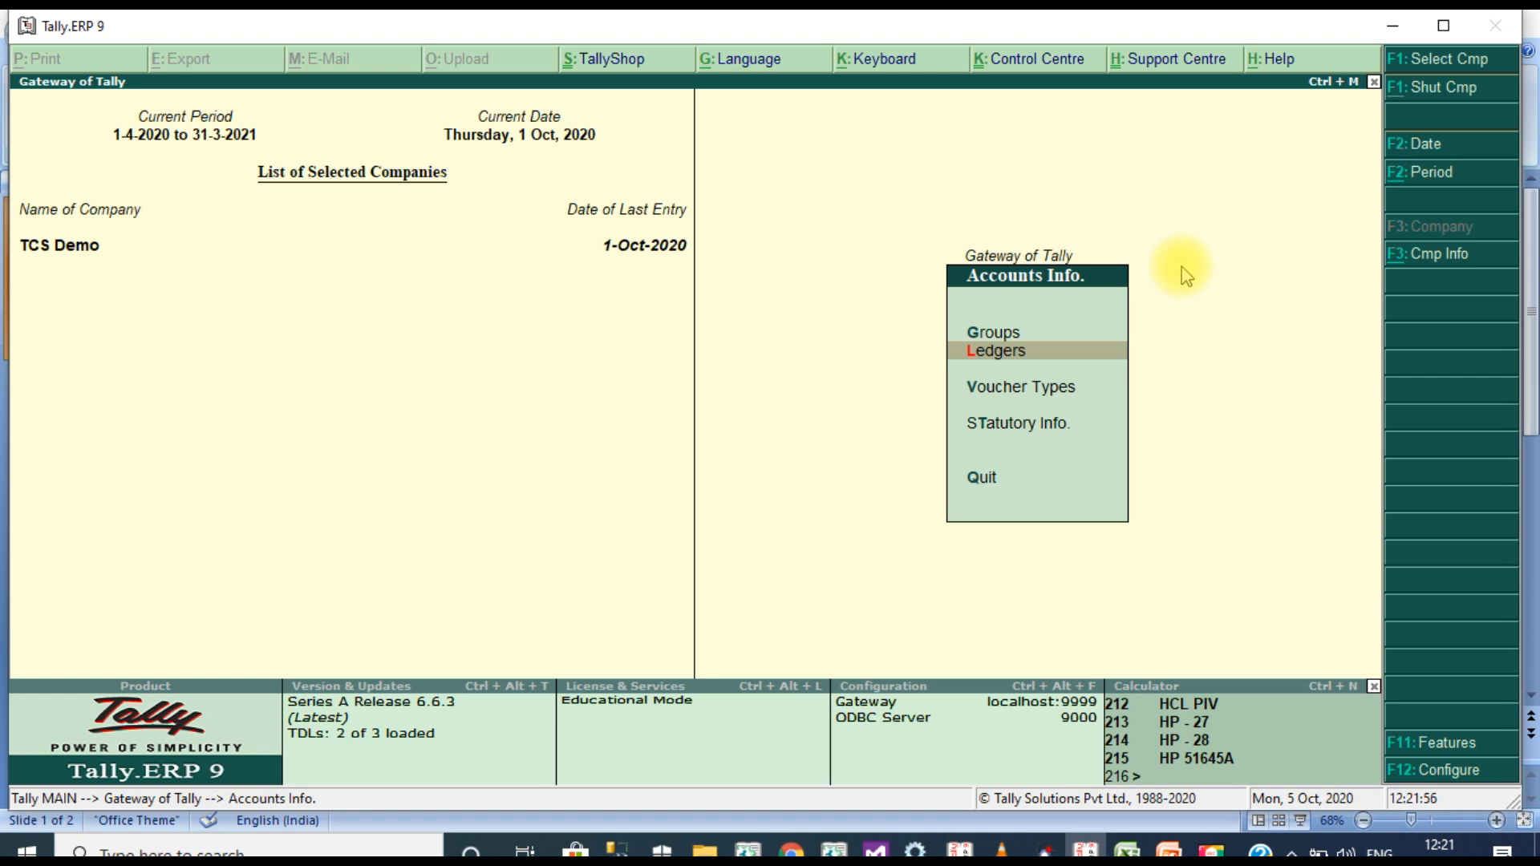
key("Return")
key("Down")
key("Down")
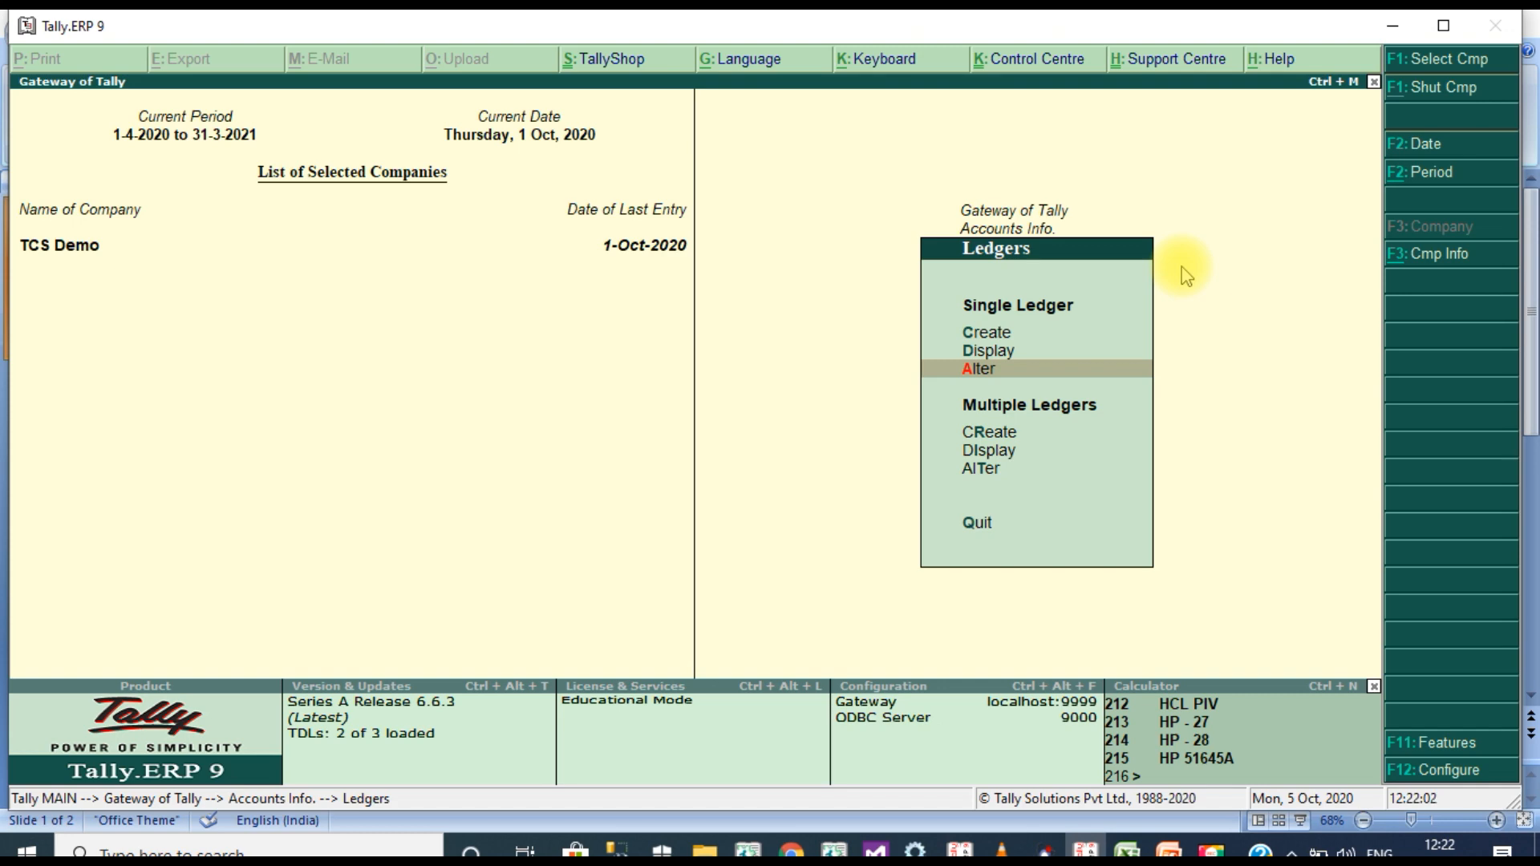
key("Return")
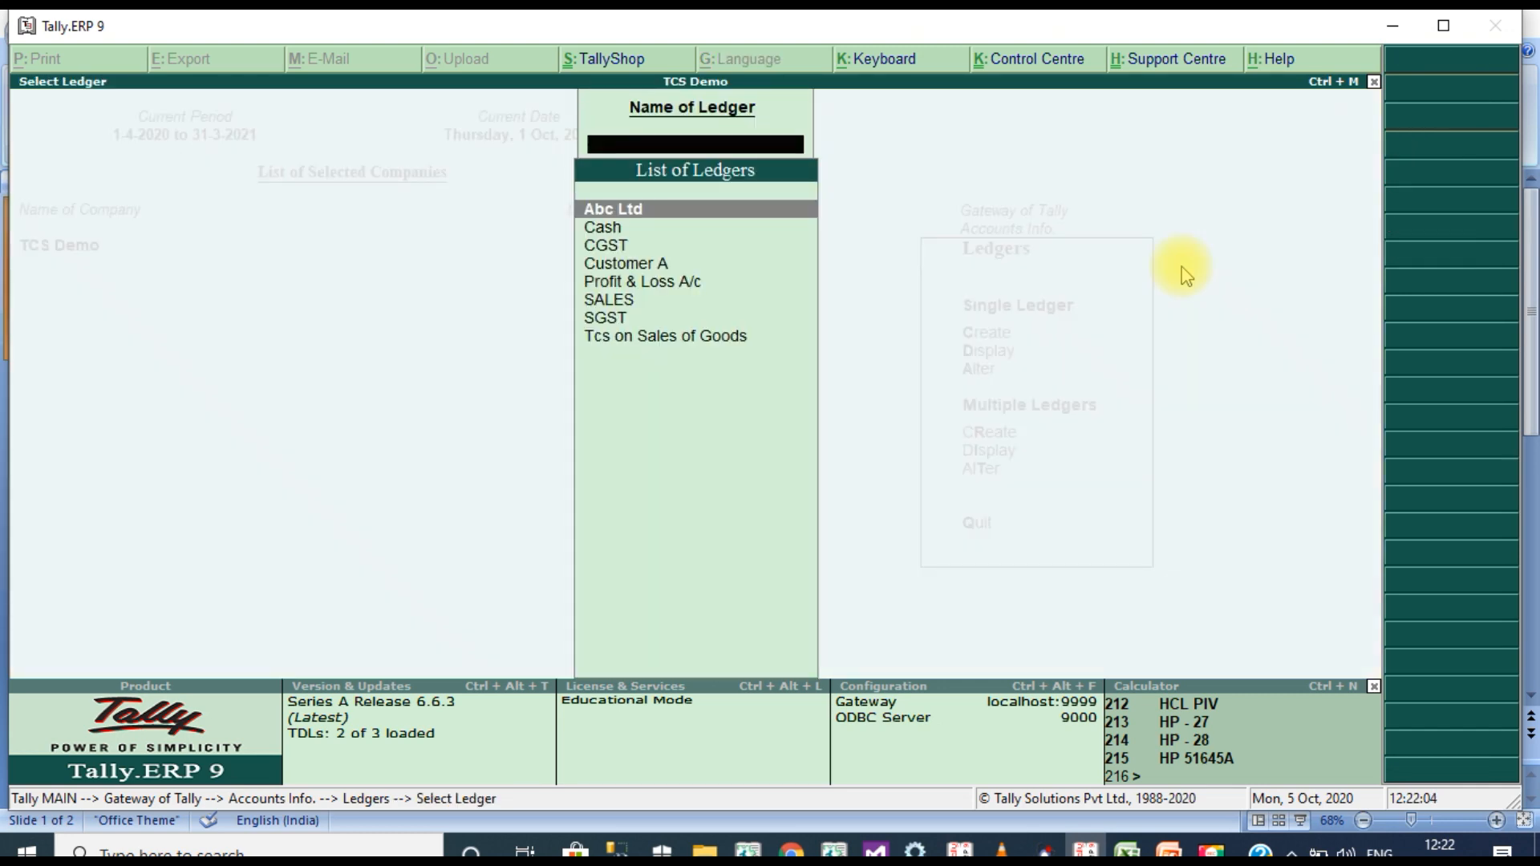
key("Return")
- Confirm TCS applicability as Yes and the buyer/lessee type as Partnership Firm in the Abc Ltd ledger
key("Return")
key("Return")
key("Return")
key("Return")
key("Return")
key("Return")
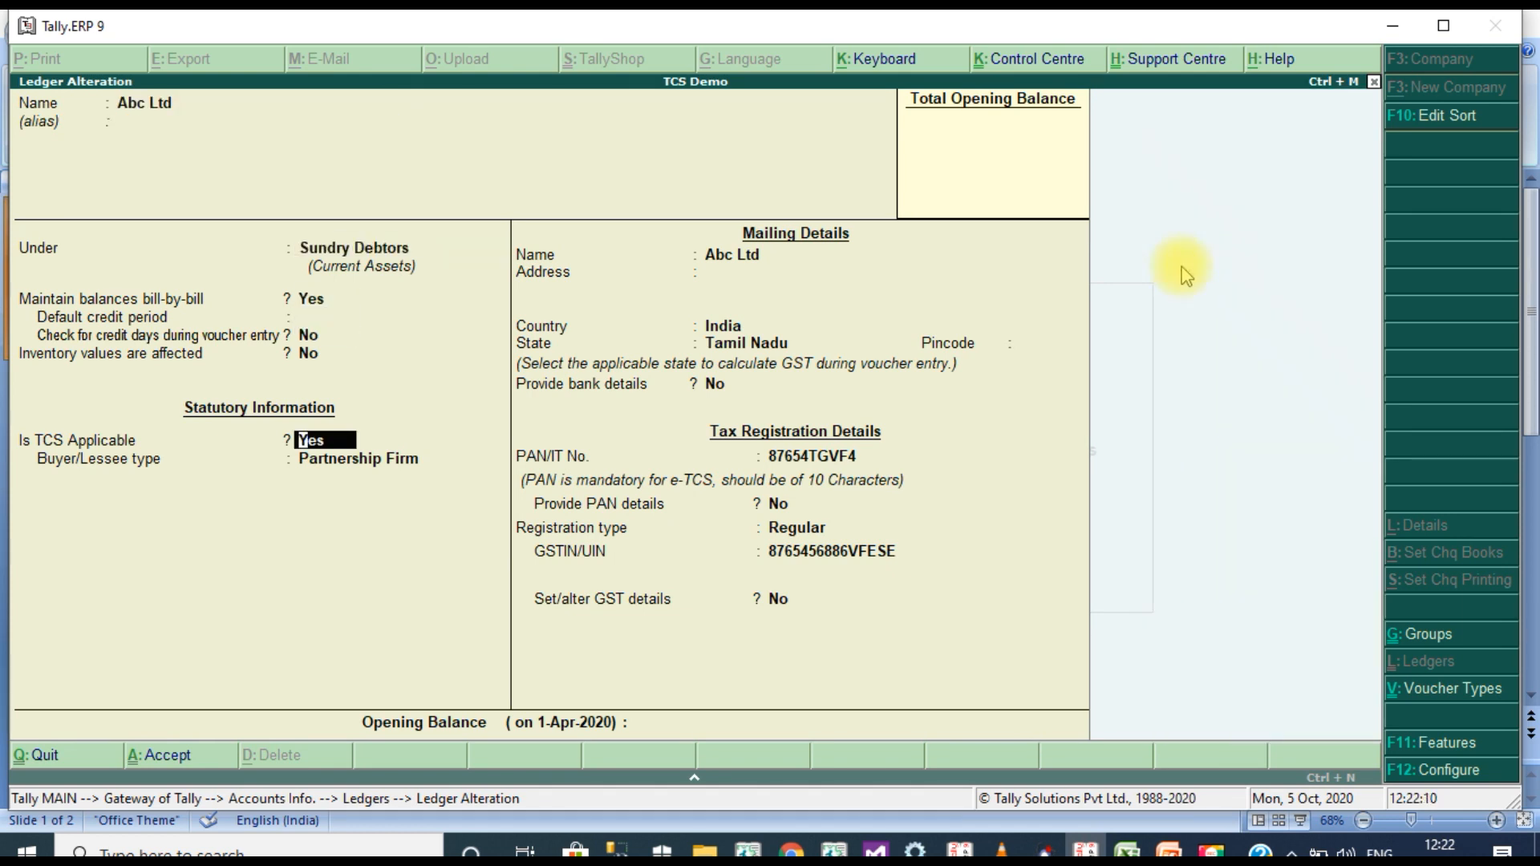
key("Return")
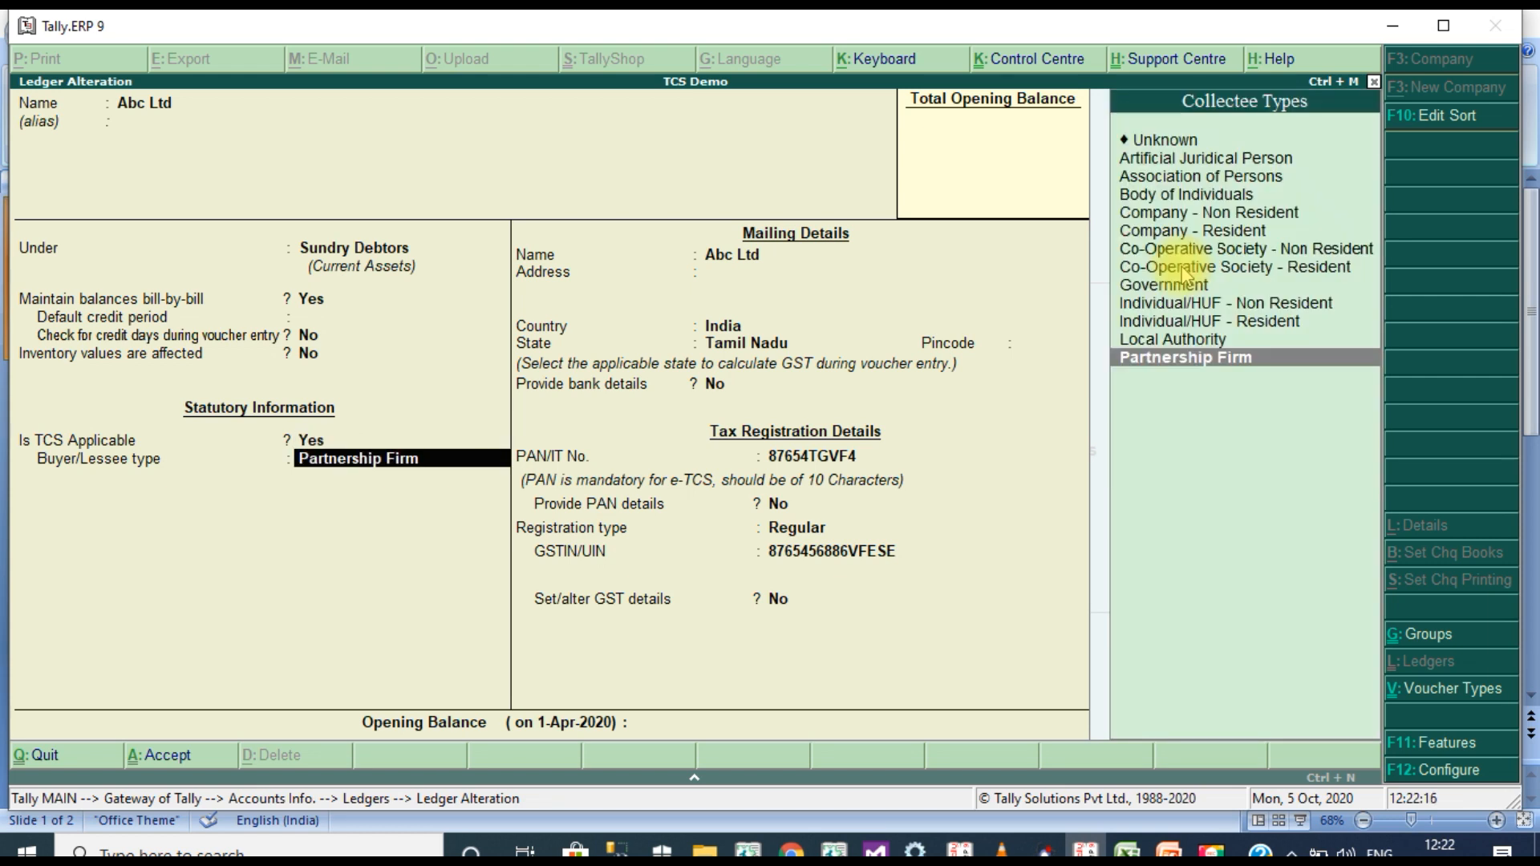
key("Return")
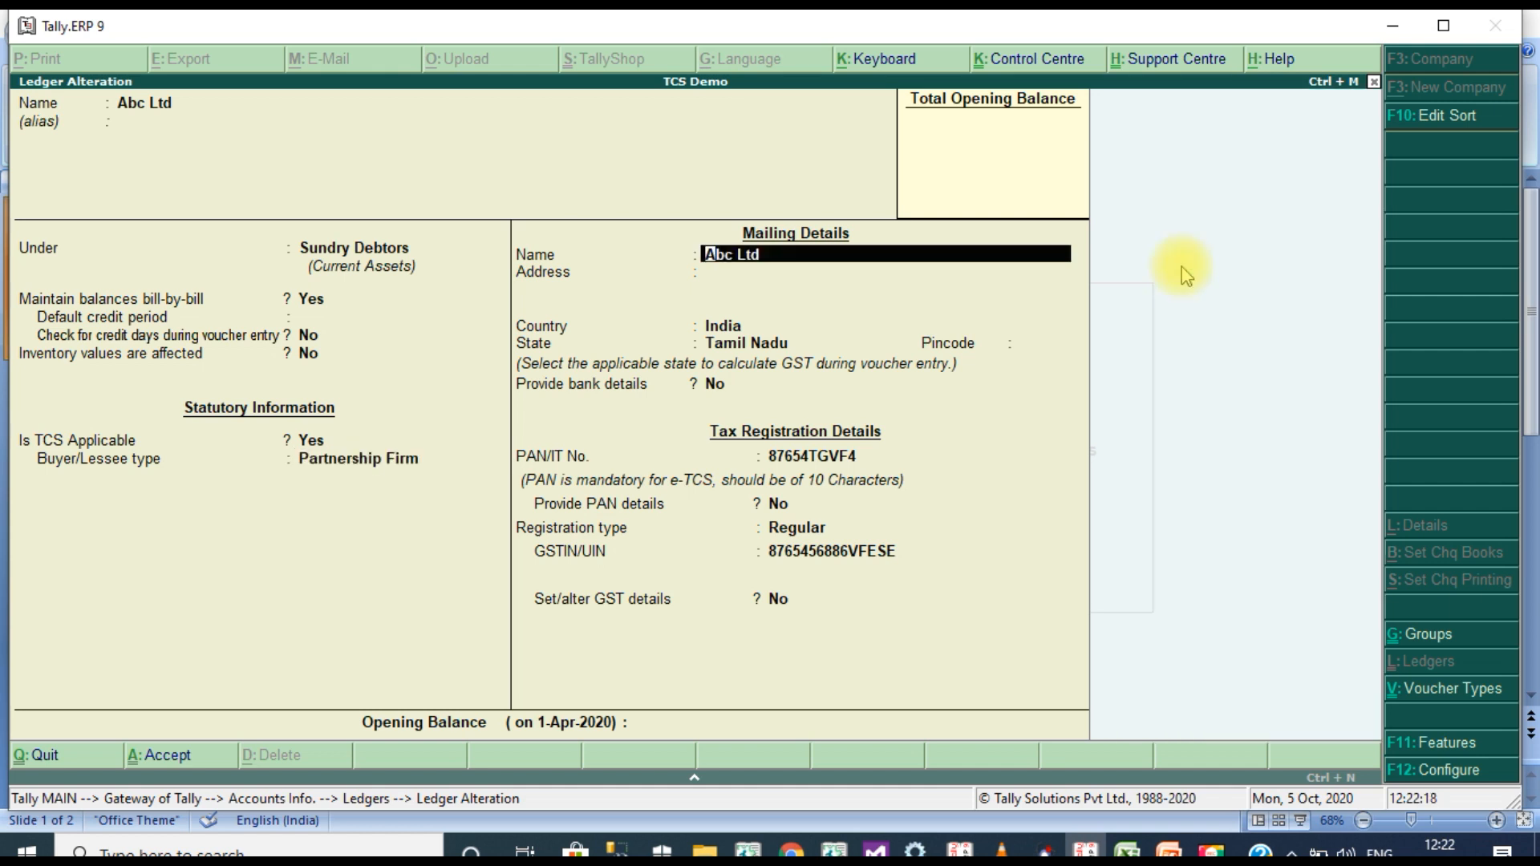
- Go through the mailing and tax registration details of the Abc Ltd ledger and accept it
key("Return")
key("Return")
key("Return")
key("Return")
key("Return")
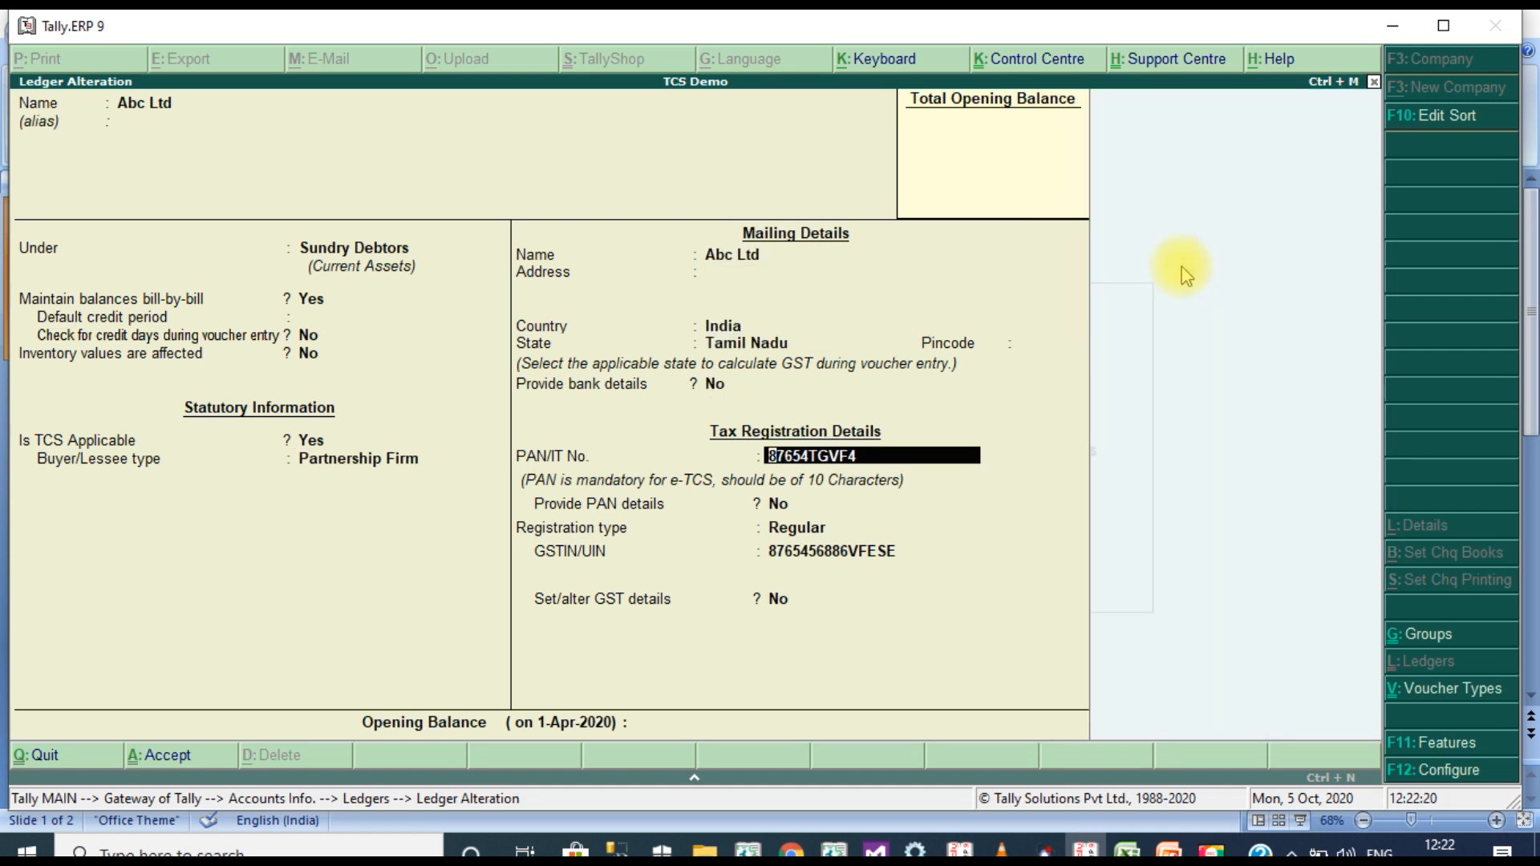
key("Return")
key("Return")
key("Return")
key("Return")
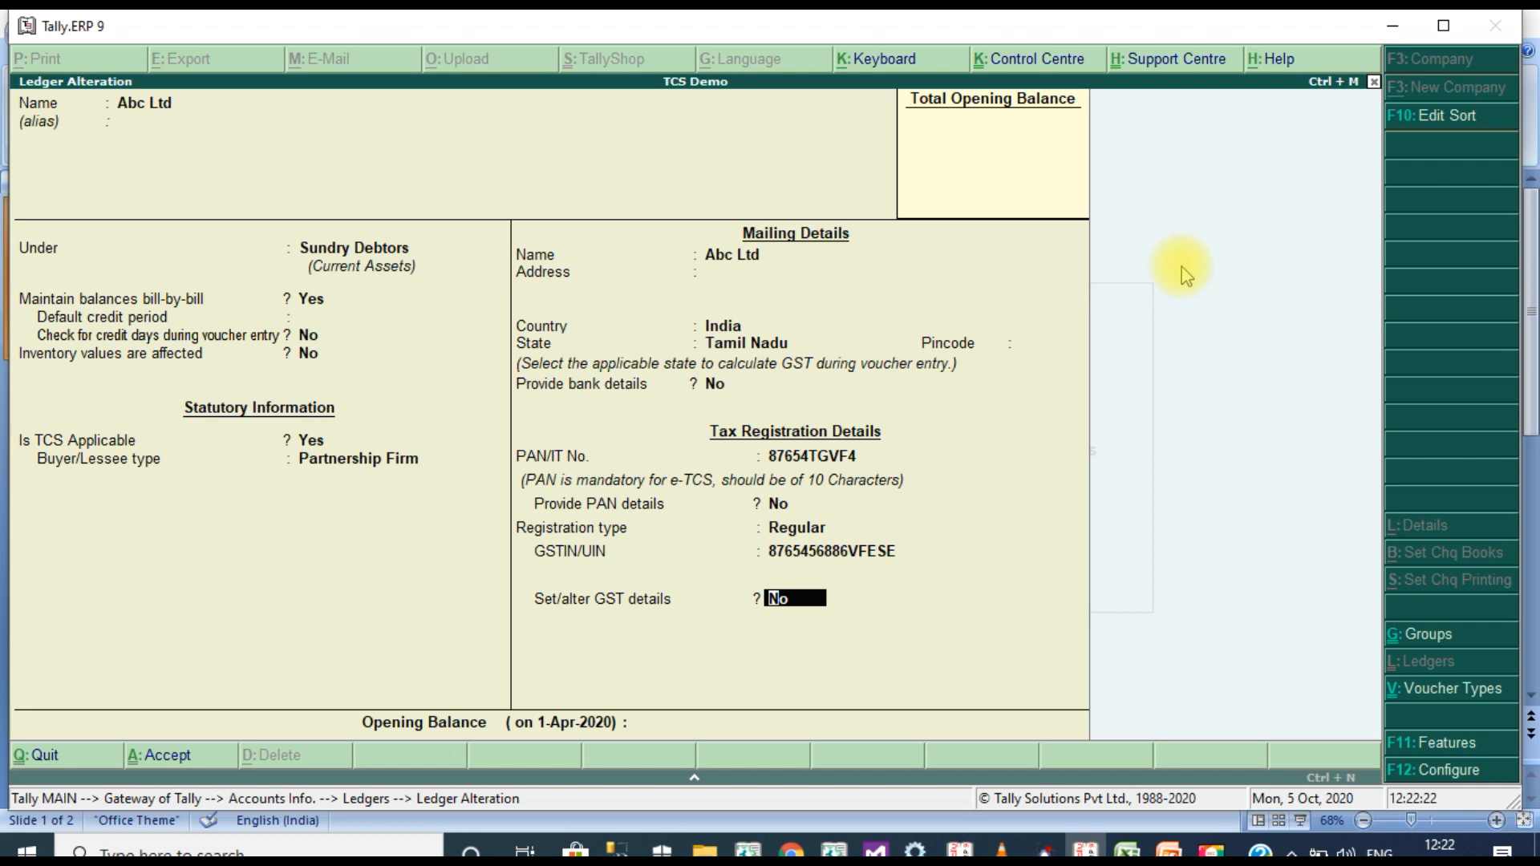
key("Return")
key("Return")
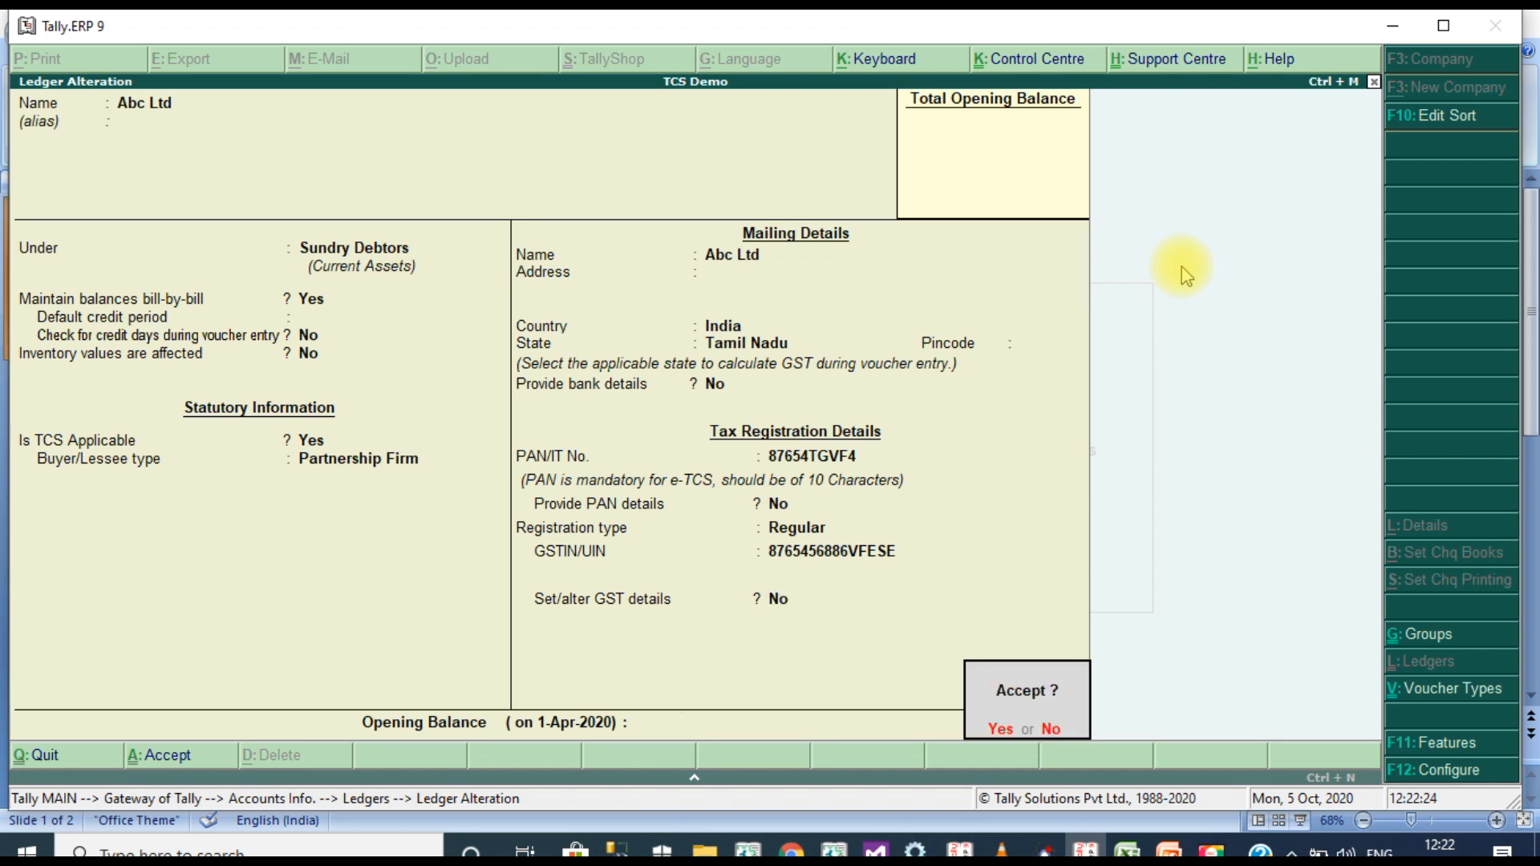
key("Return")
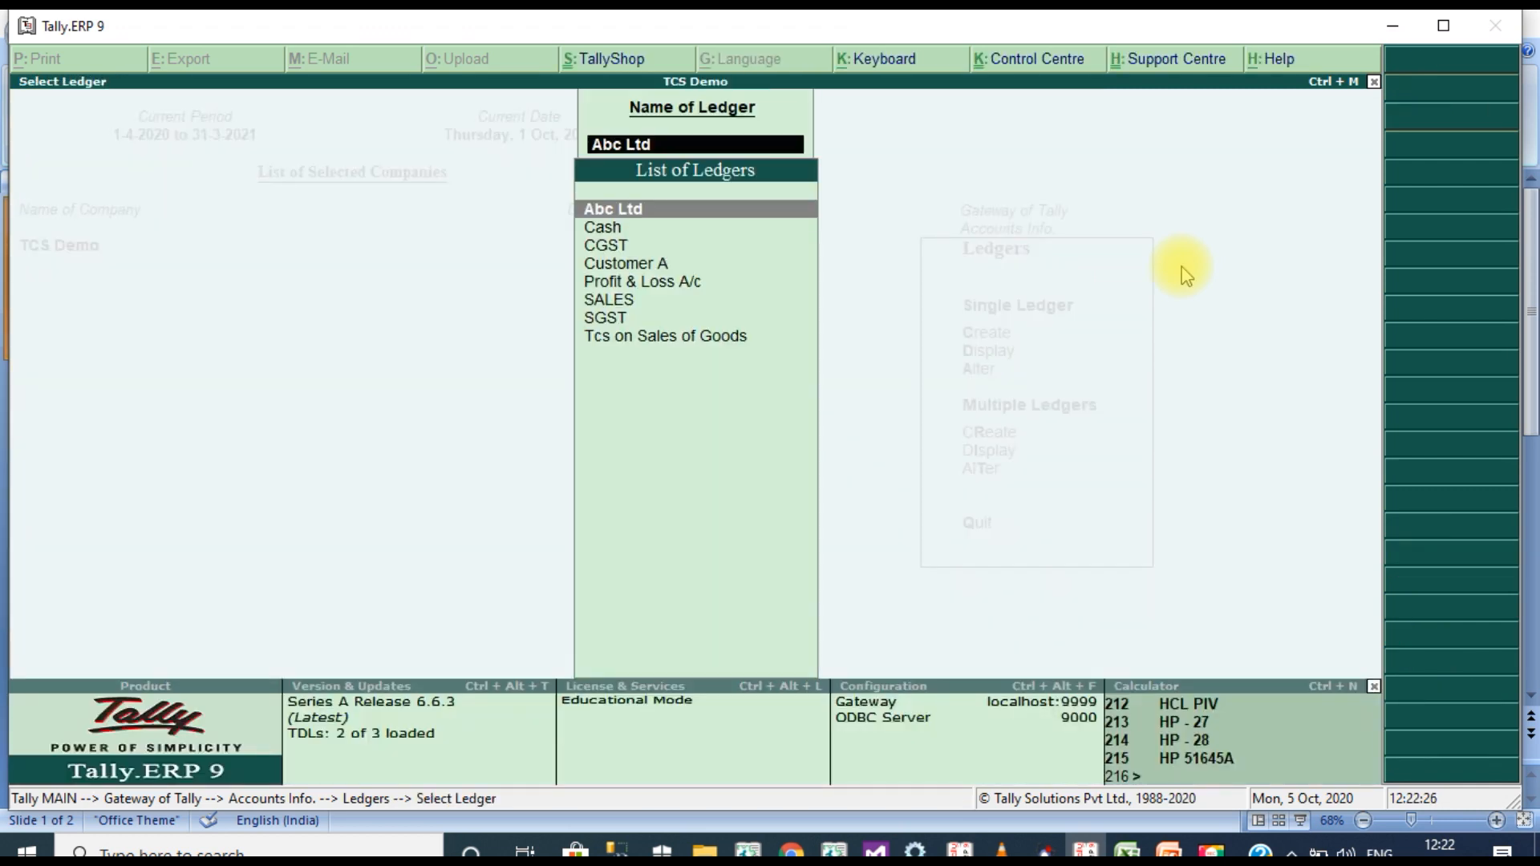
- Open the Customer A ledger for alteration and confirm TCS as applicable with buyer/lessee type Company - Non Resident
key("Down")
key("Down")
key("Down")
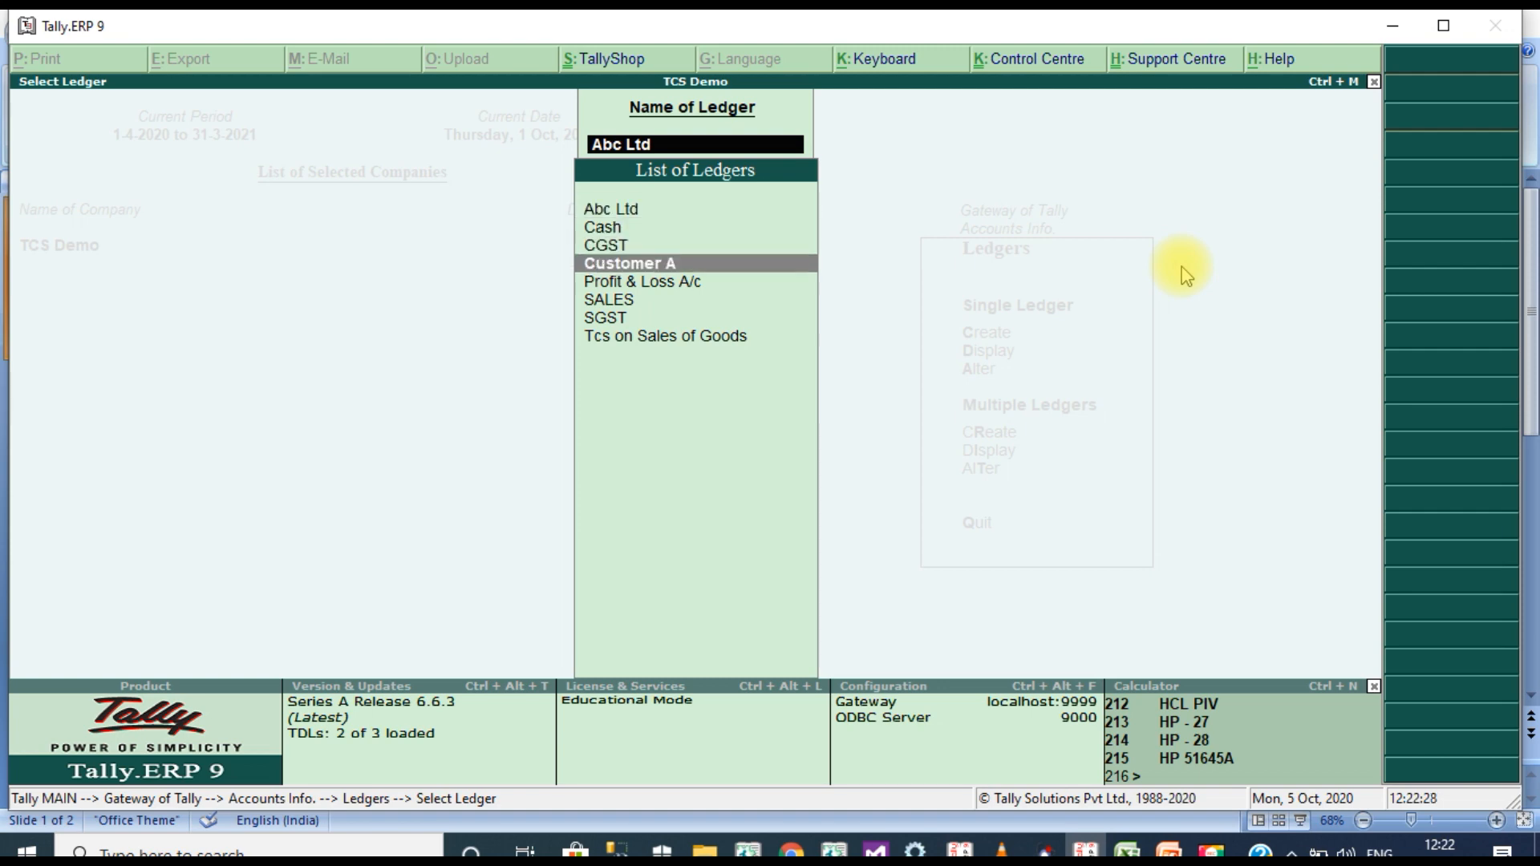
key("Return")
key("Return")
key("Return")
key("Return")
key("Return")
key("Return")
key("Return")
key("Return")
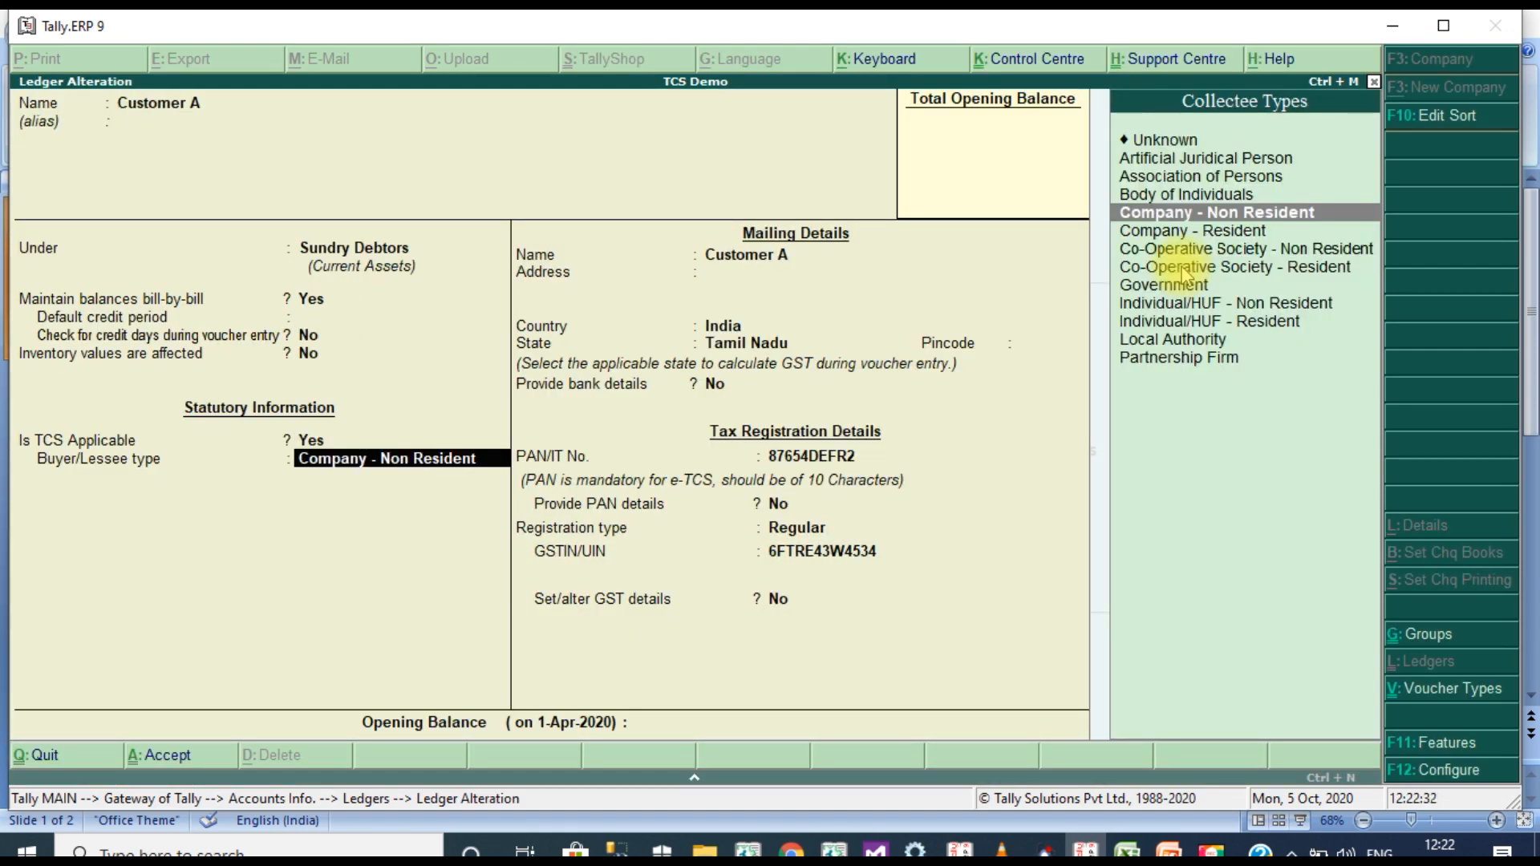
key("Return")
- Go through the mailing and tax registration details of the Customer A ledger and accept it
key("Return")
key("Return")
key("Return")
key("Return")
key("Return")
key("Return")
key("Return")
key("Return")
key("Return")
key("Return")
key("Return")
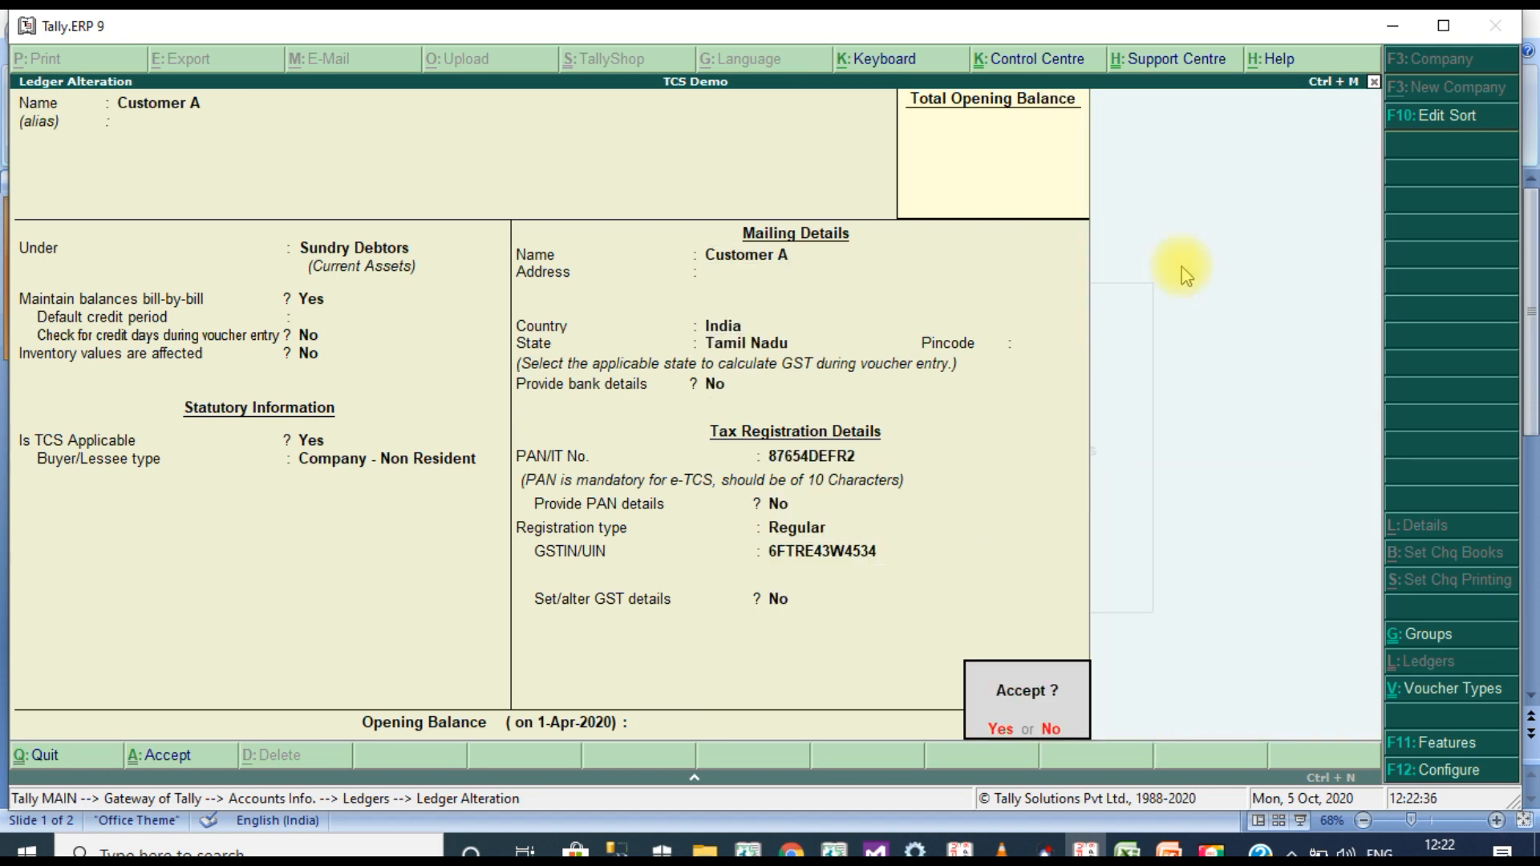
key("Return")
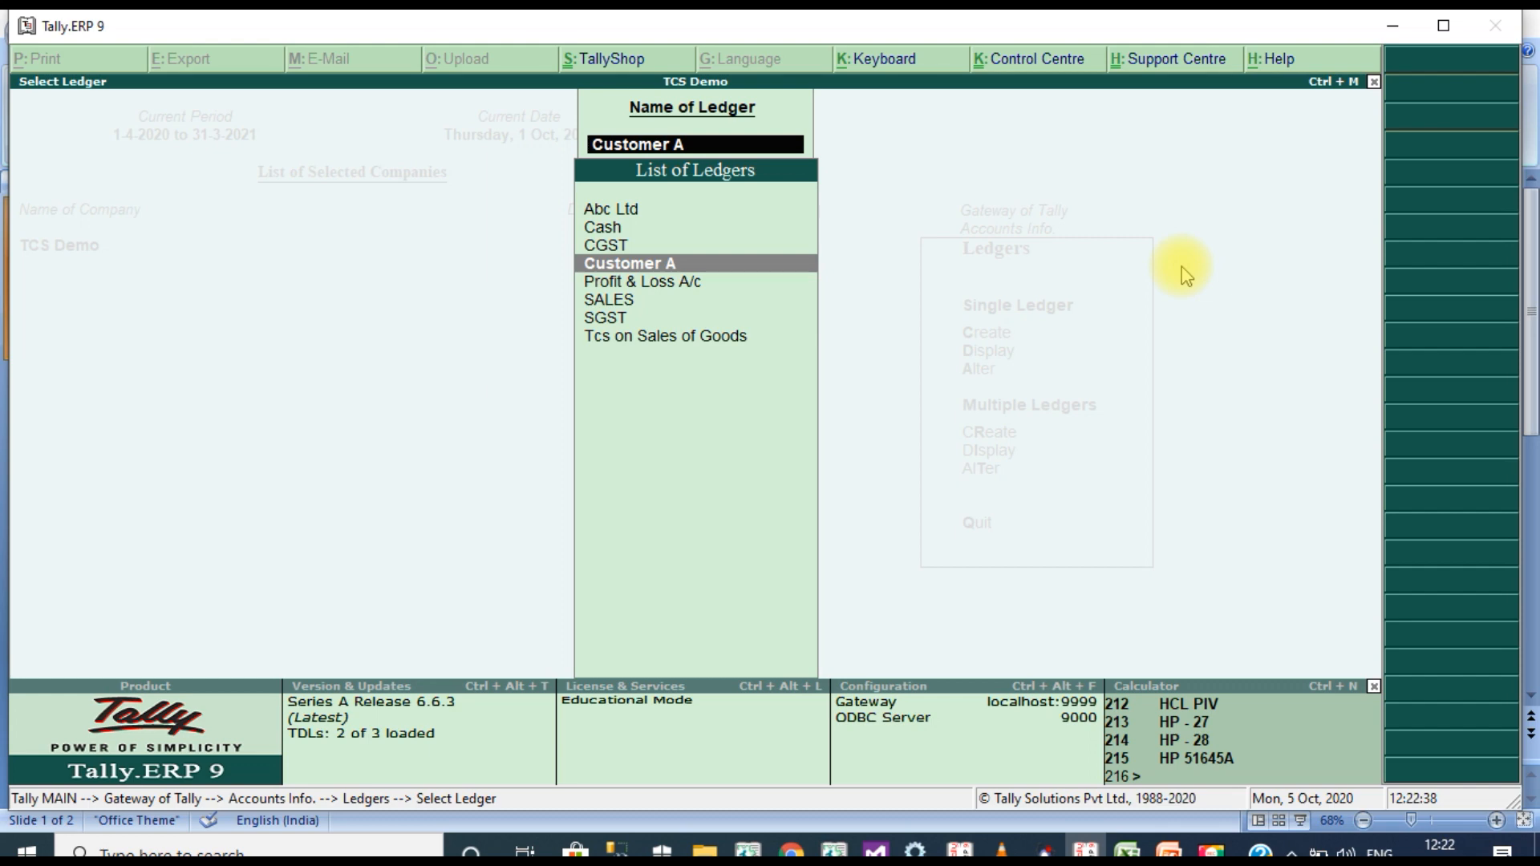
- Open the SALES ledger for alteration and confirm inventory values affected as Yes, GST as applicable and type of supply as Goods
key("Down")
key("Down")
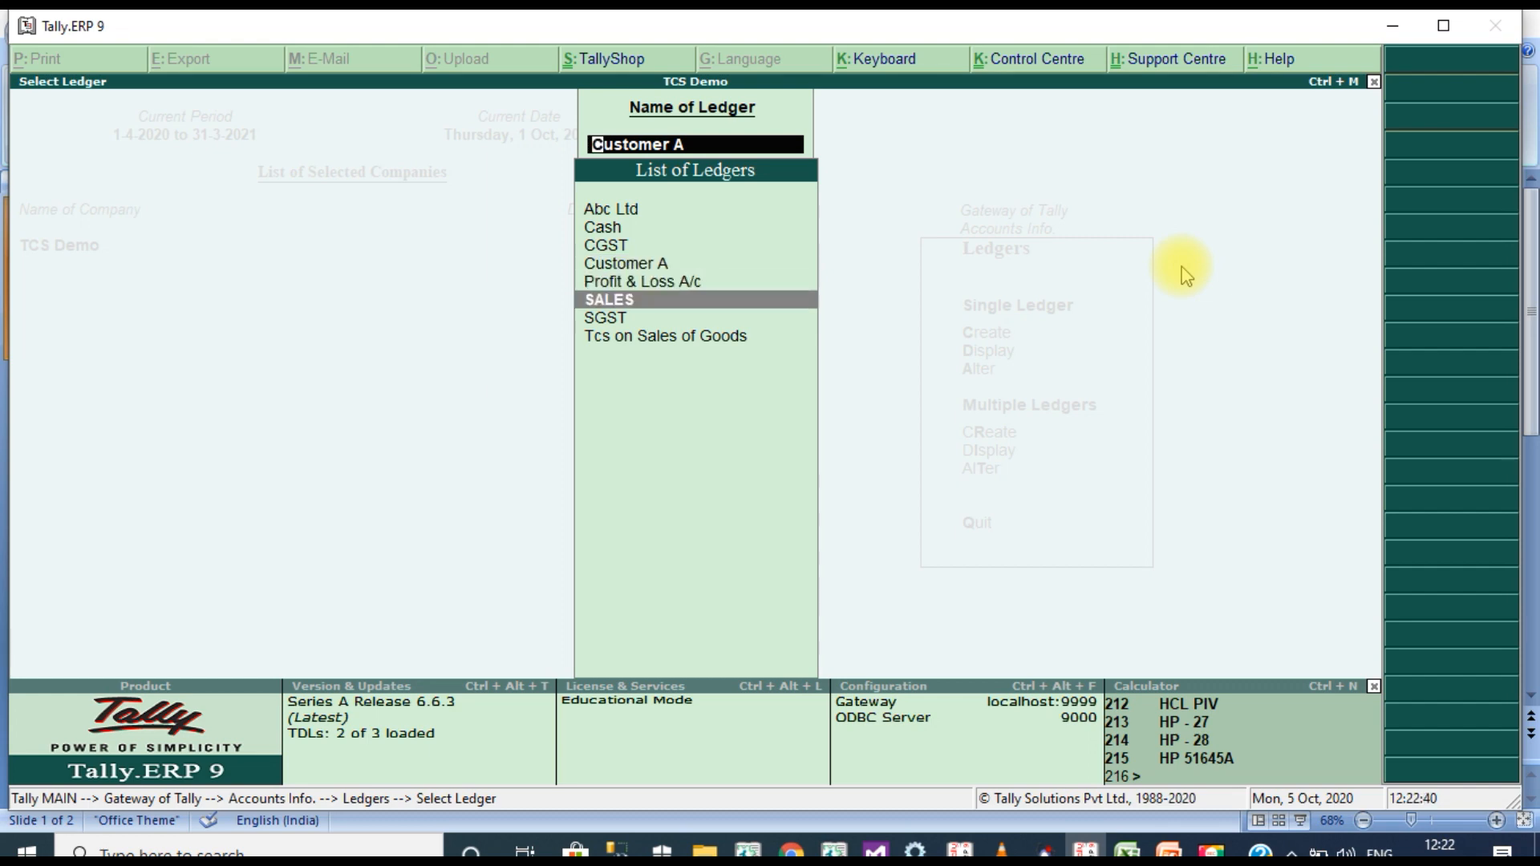
key("Return")
key("Return")
key("Return")
key("Return")
key("Return")
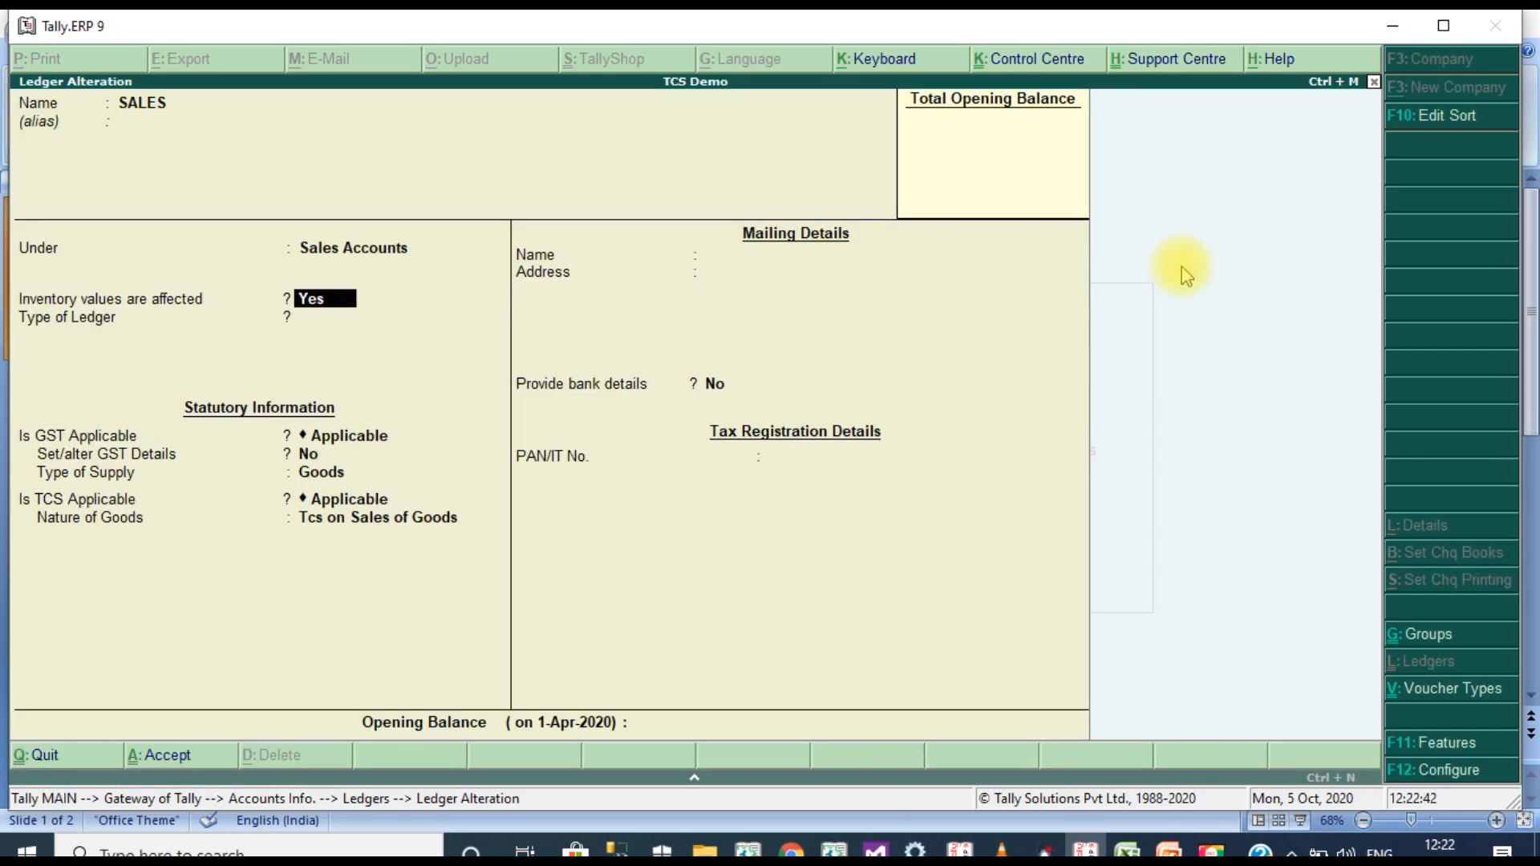
key("Return")
key("Return")
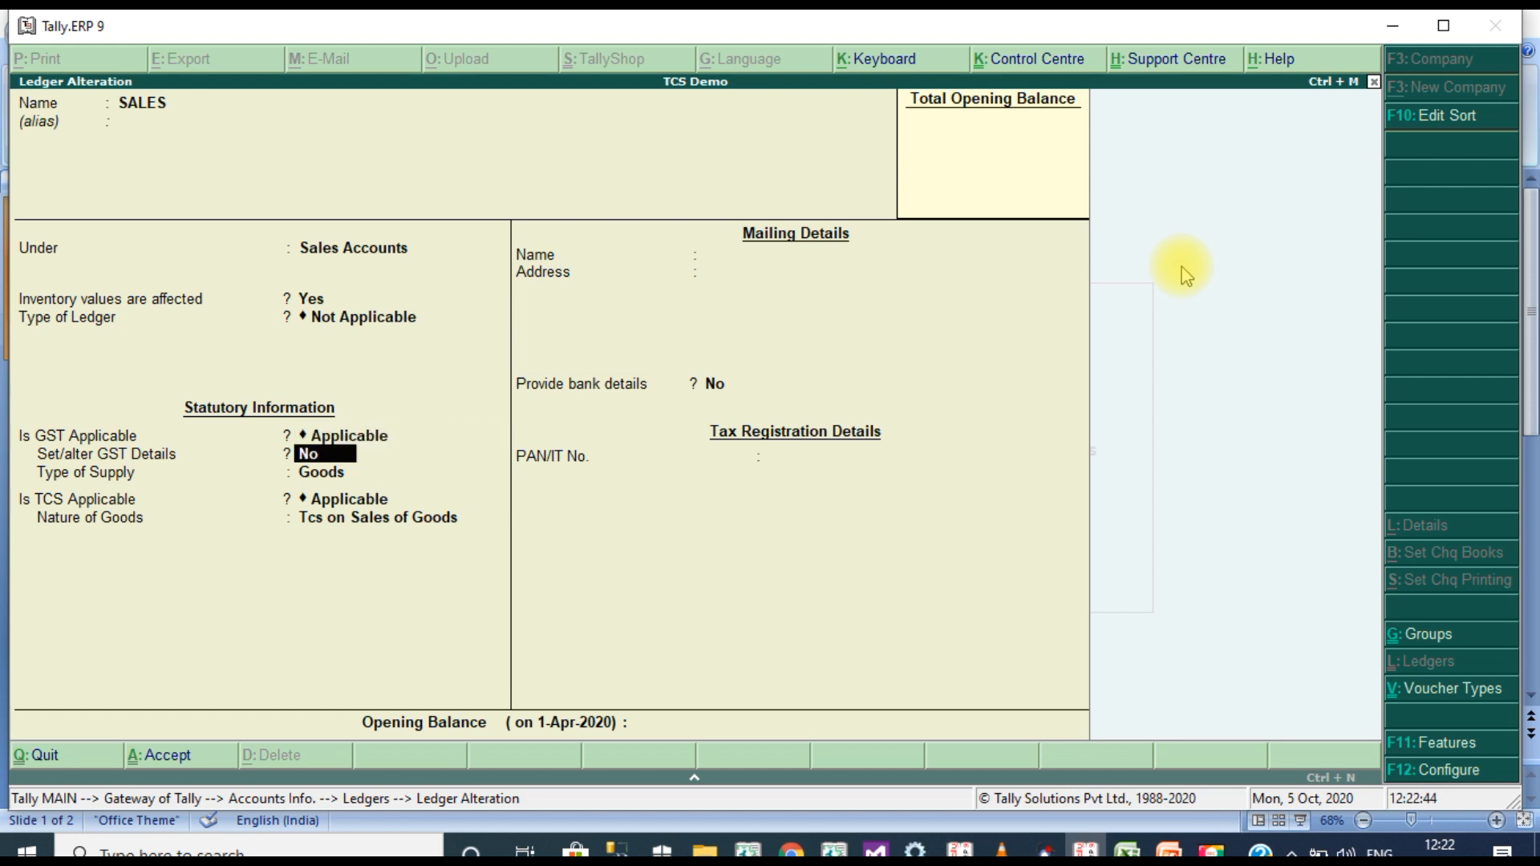
key("Return")
key("Return")
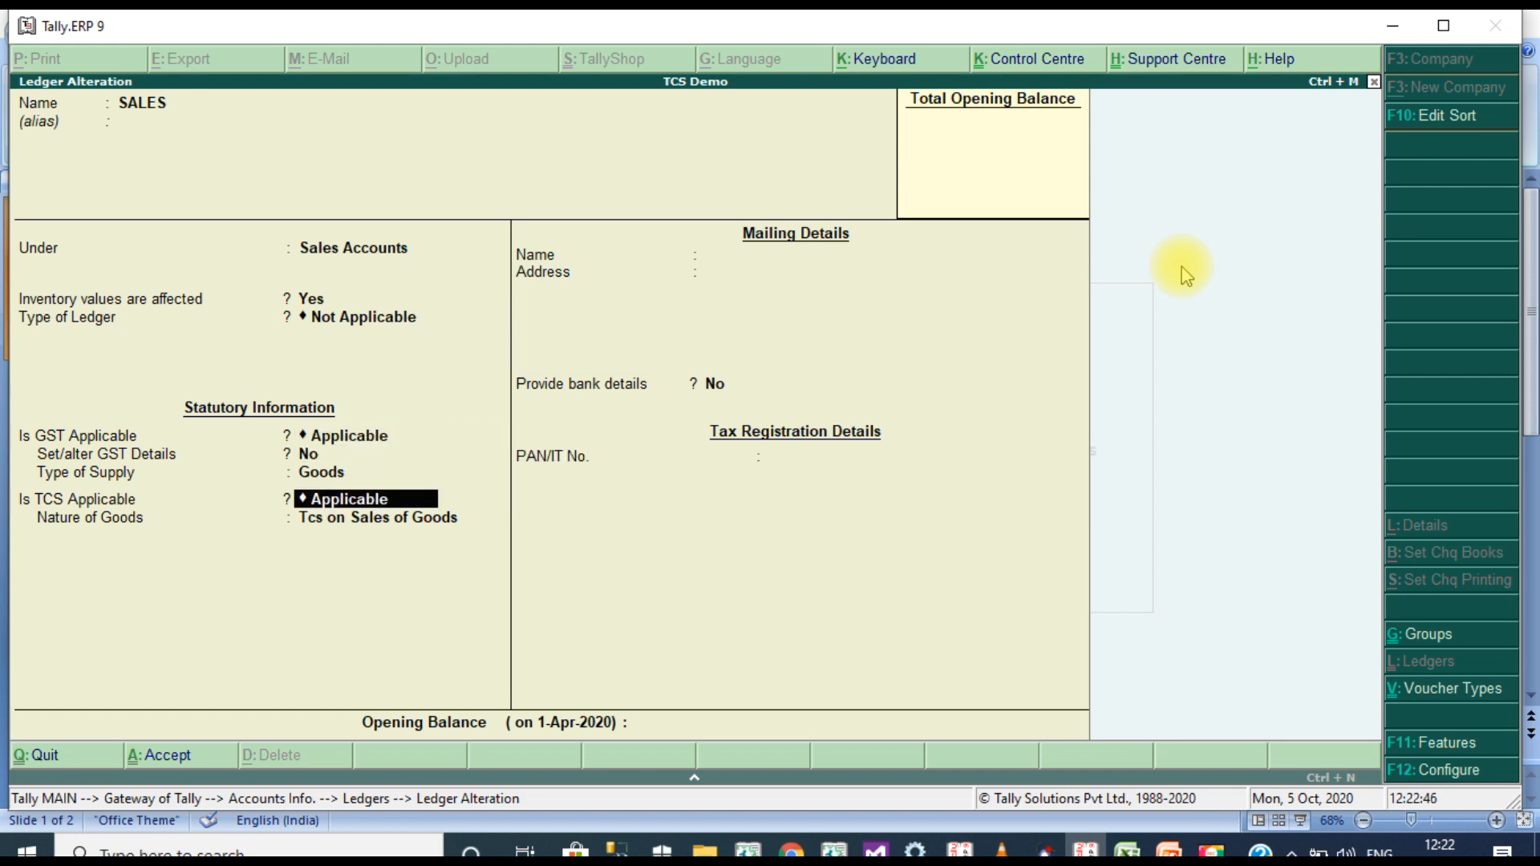
- Confirm TCS as applicable with nature of goods Tcs on Sales of Goods in the SALES ledger and accept it
key("Return")
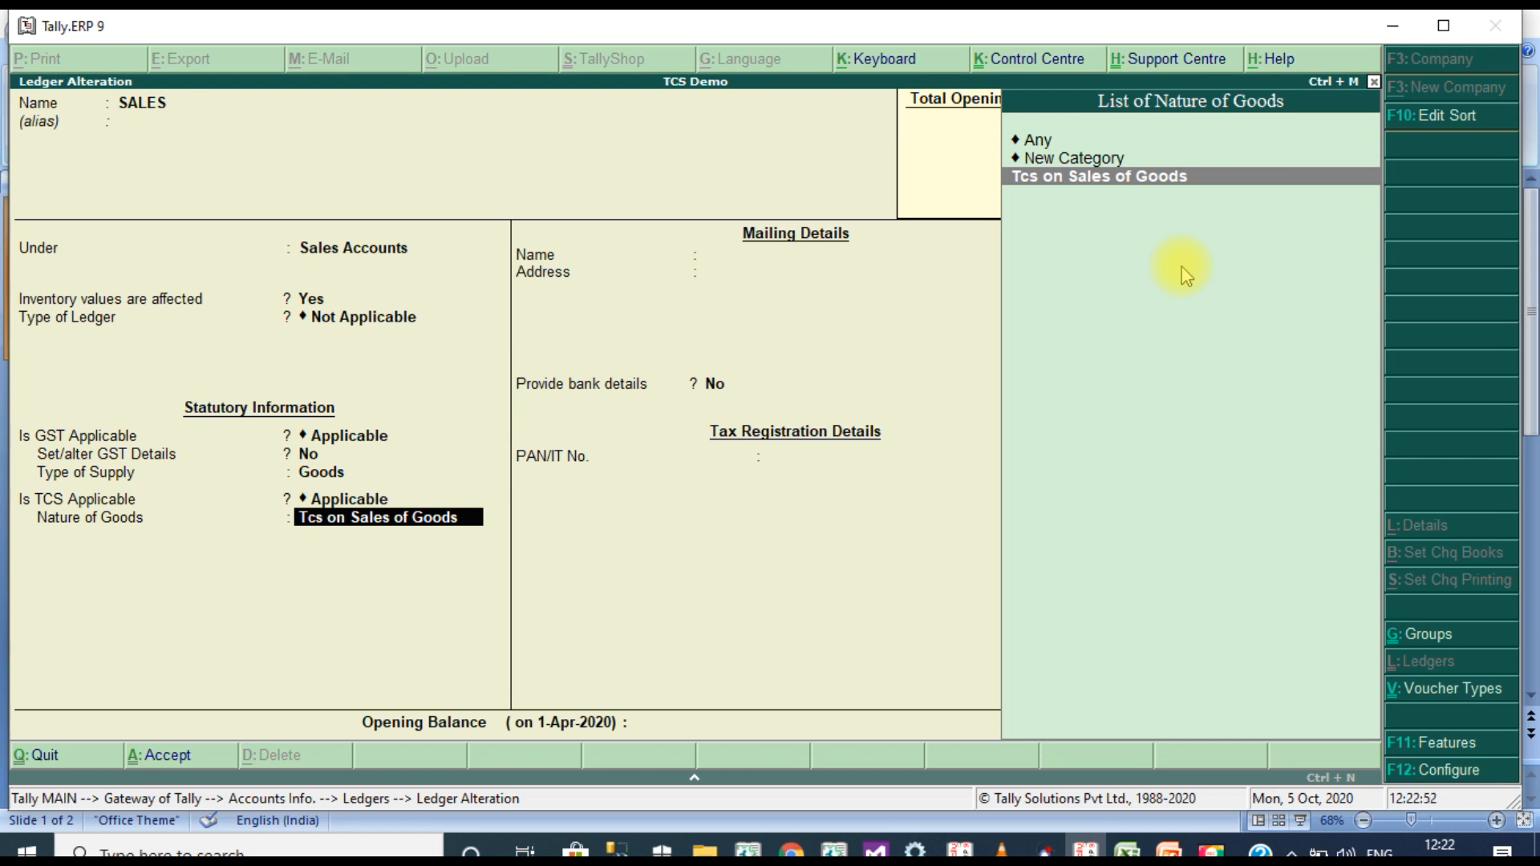
key("Return")
key("Return")
key("Return")
key("Return")
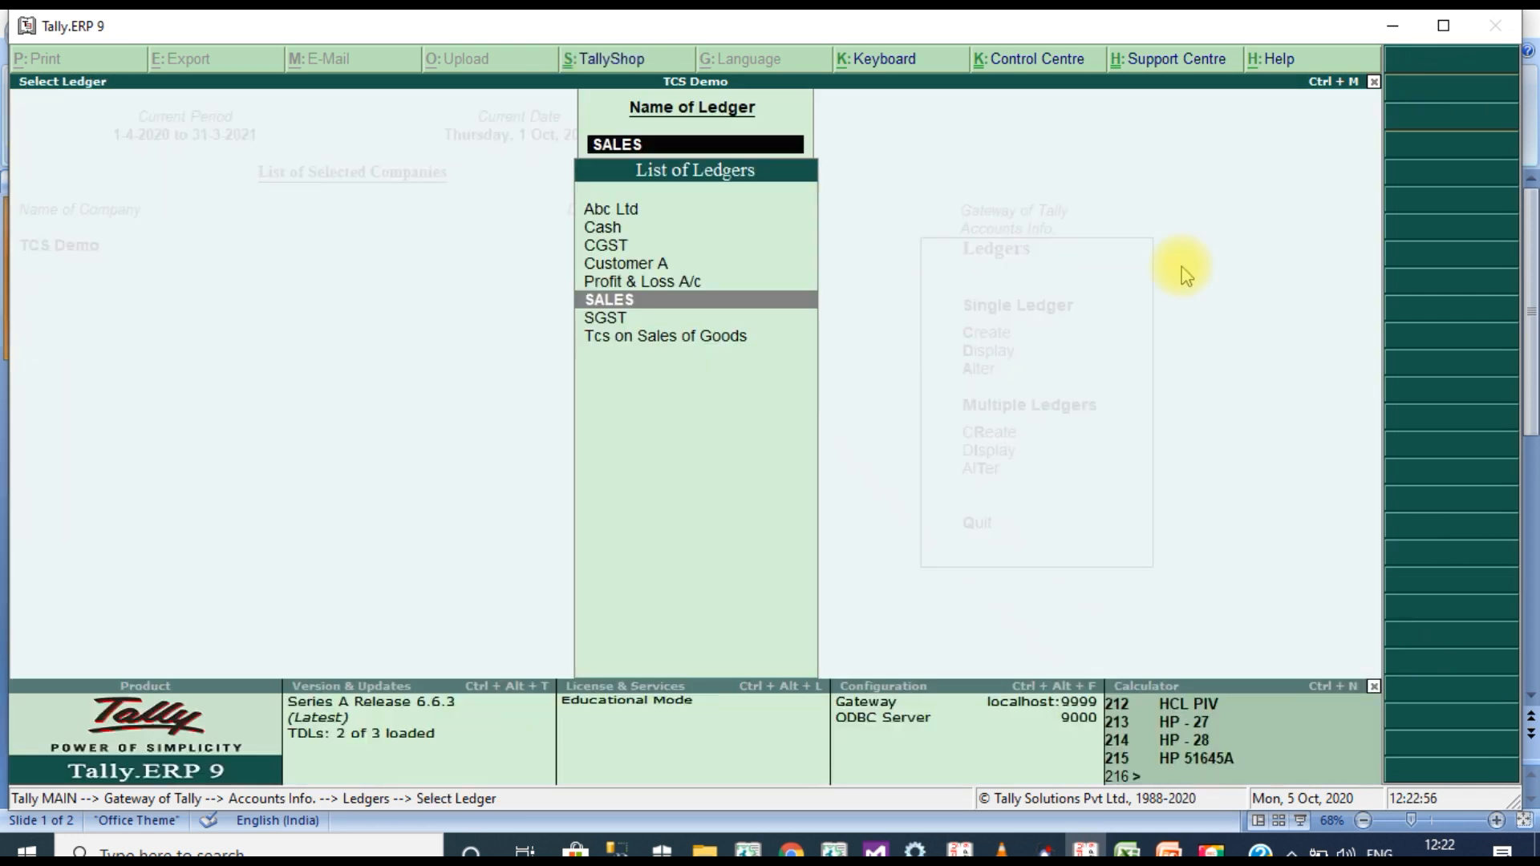
- Open the CGST ledger for alteration and confirm duty type GST with tax type Central Tax
key("Up")
key("Up")
key("Up")
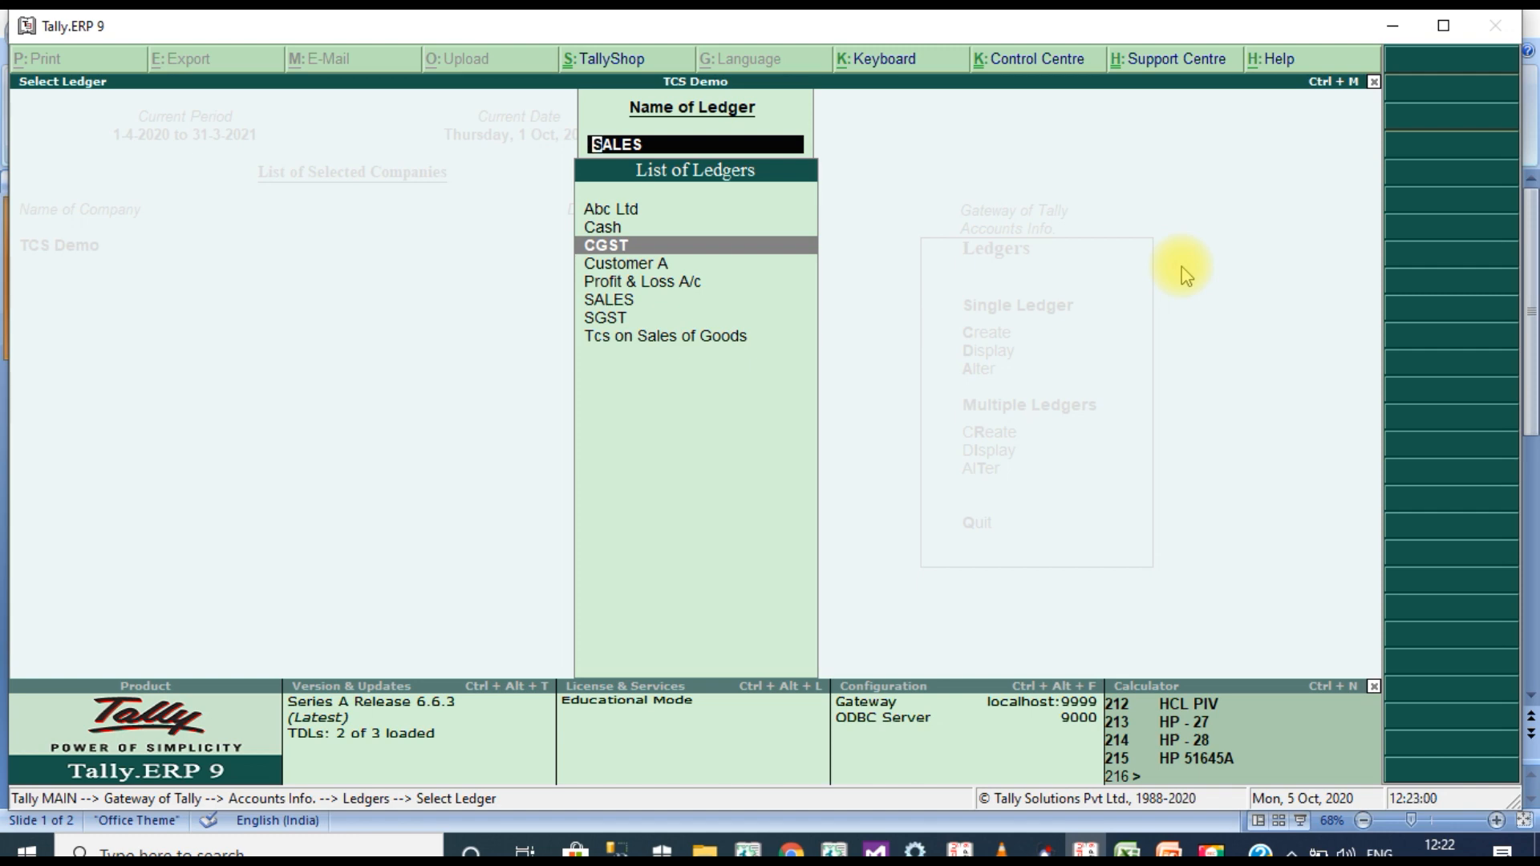
key("Return")
key("Return")
key("Return")
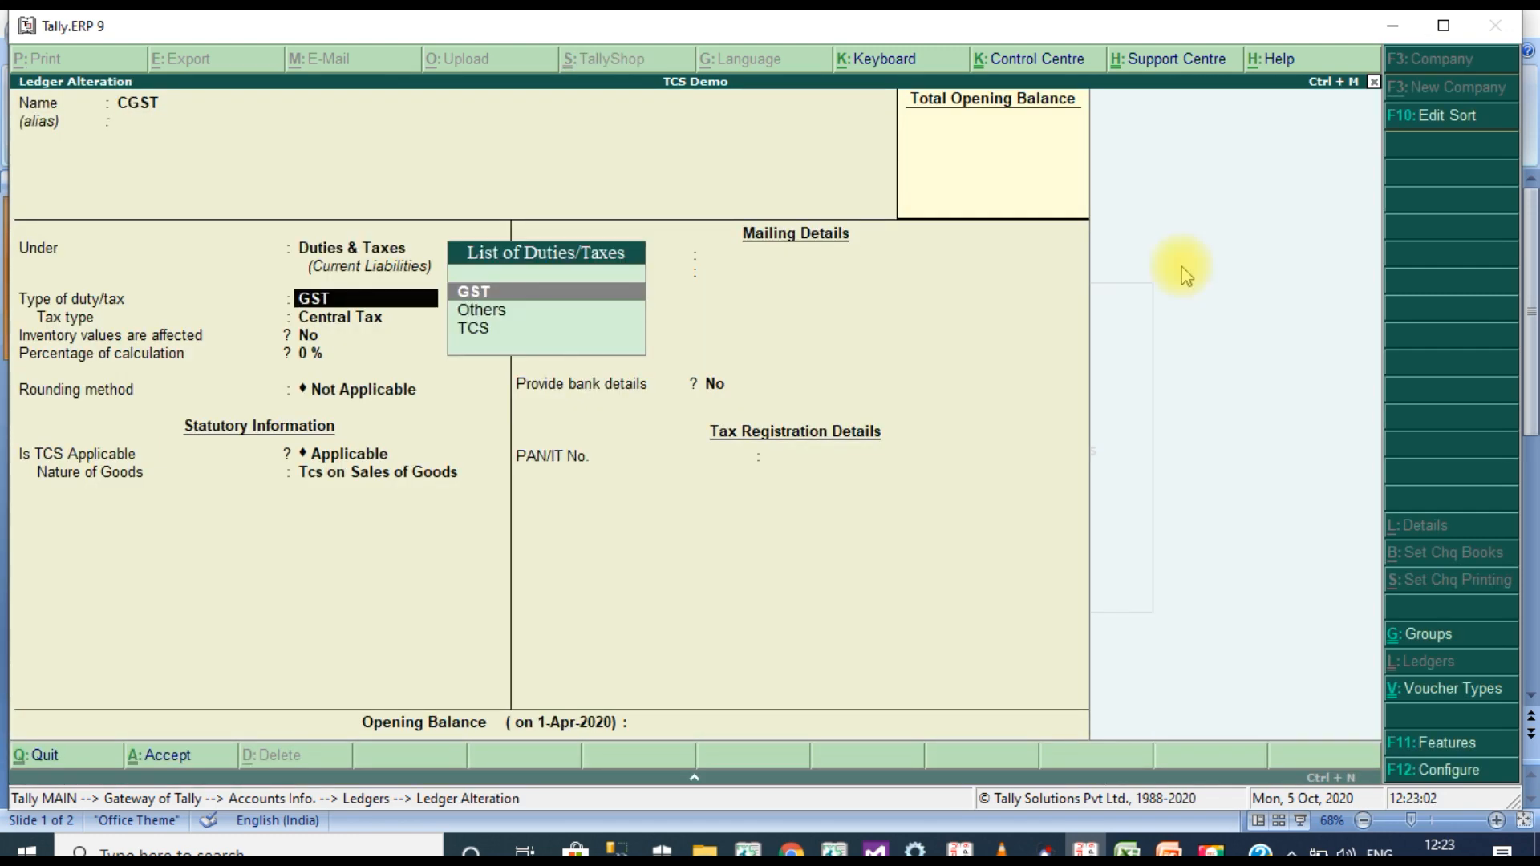
key("Return")
key("Return")
key("Return")
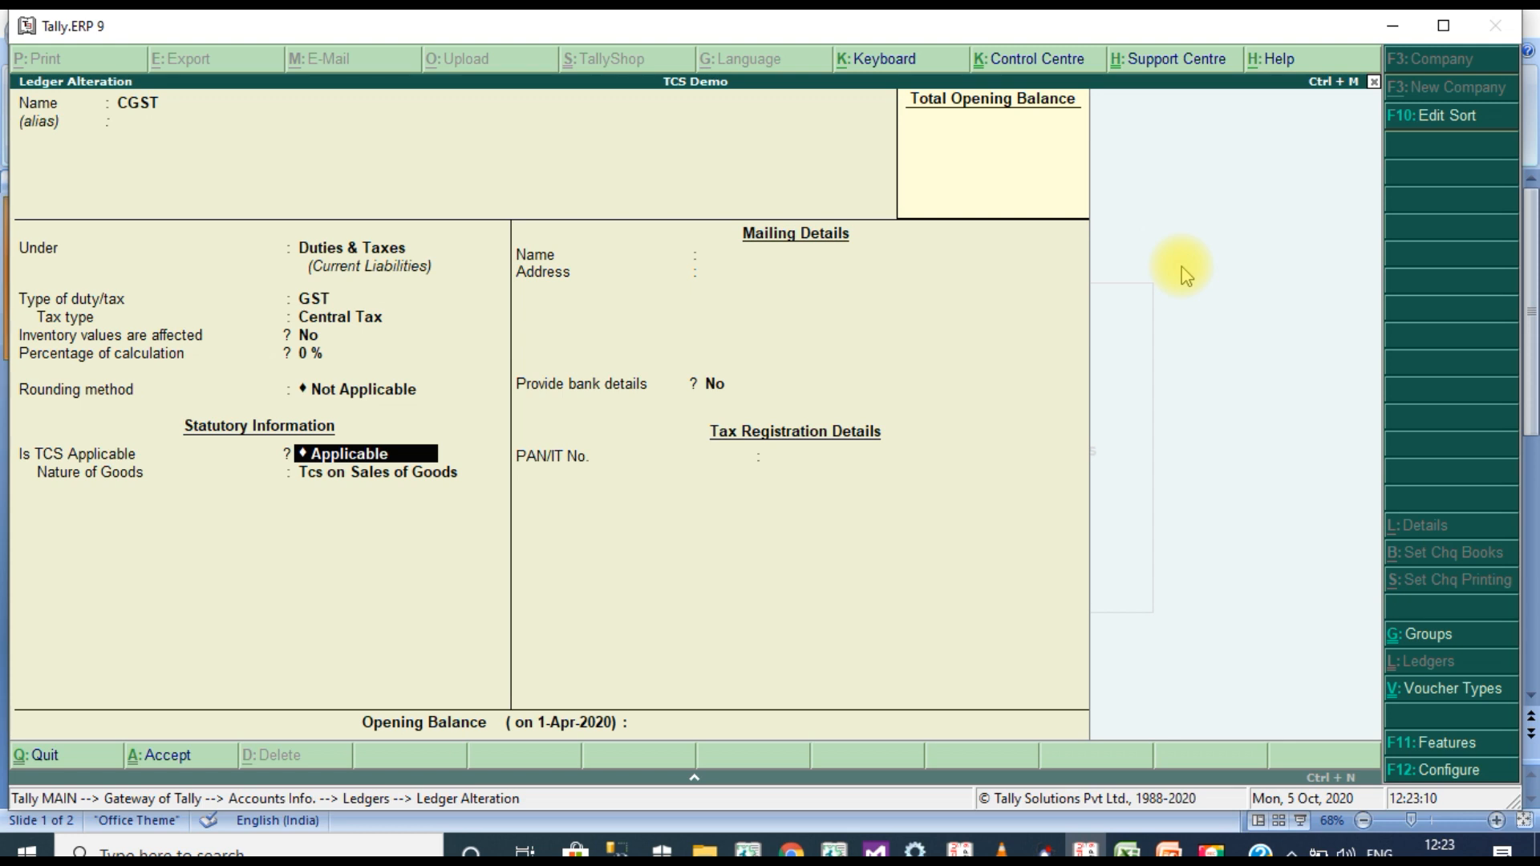
- Confirm TCS as applicable with nature of goods Tcs on Sales of Goods in the CGST ledger and accept it
key("Return")
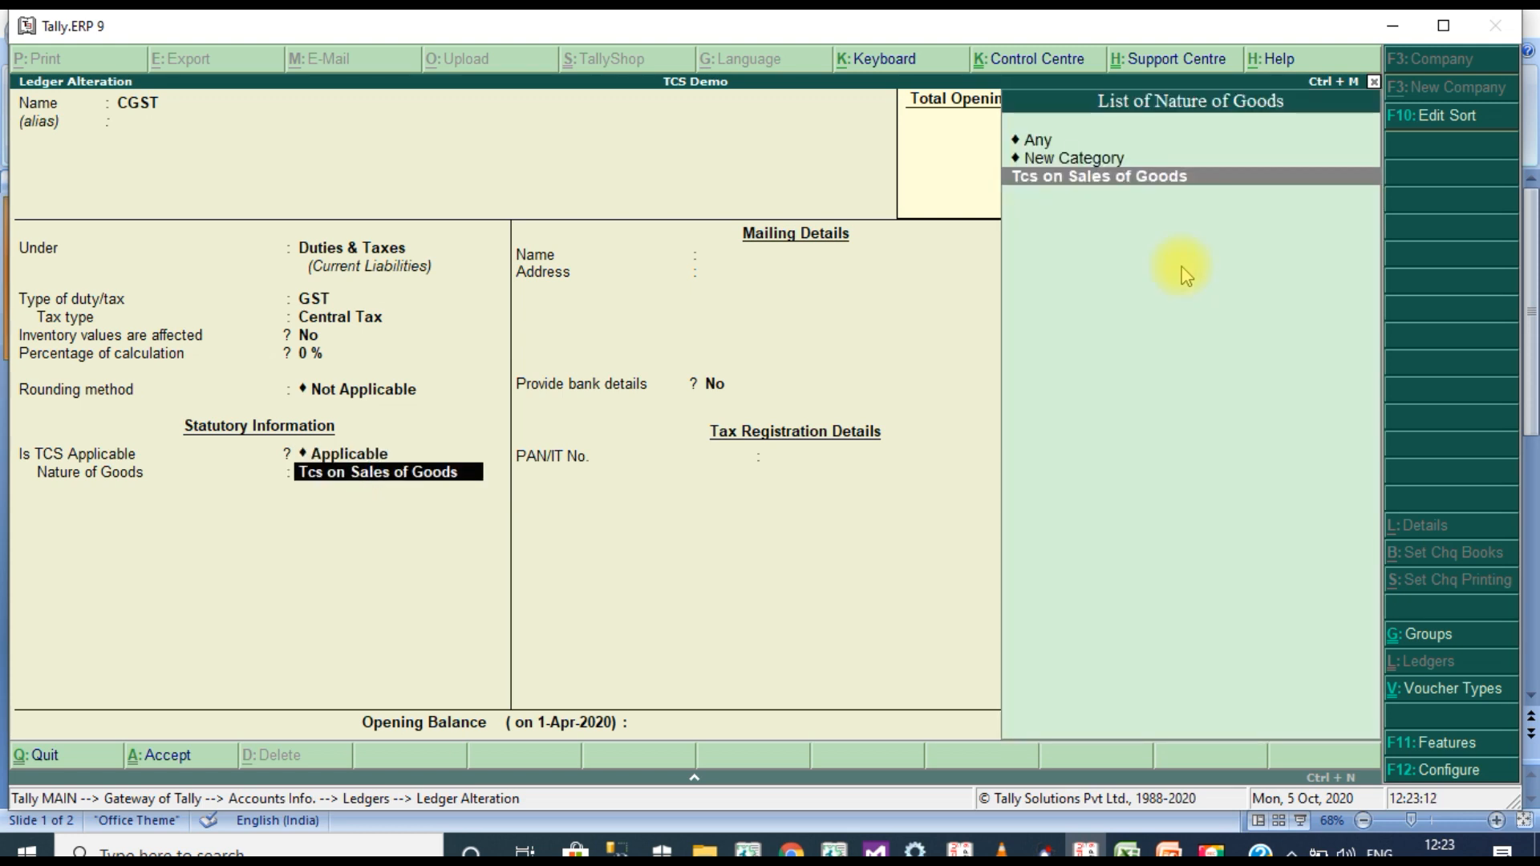
key("Return")
key("Return")
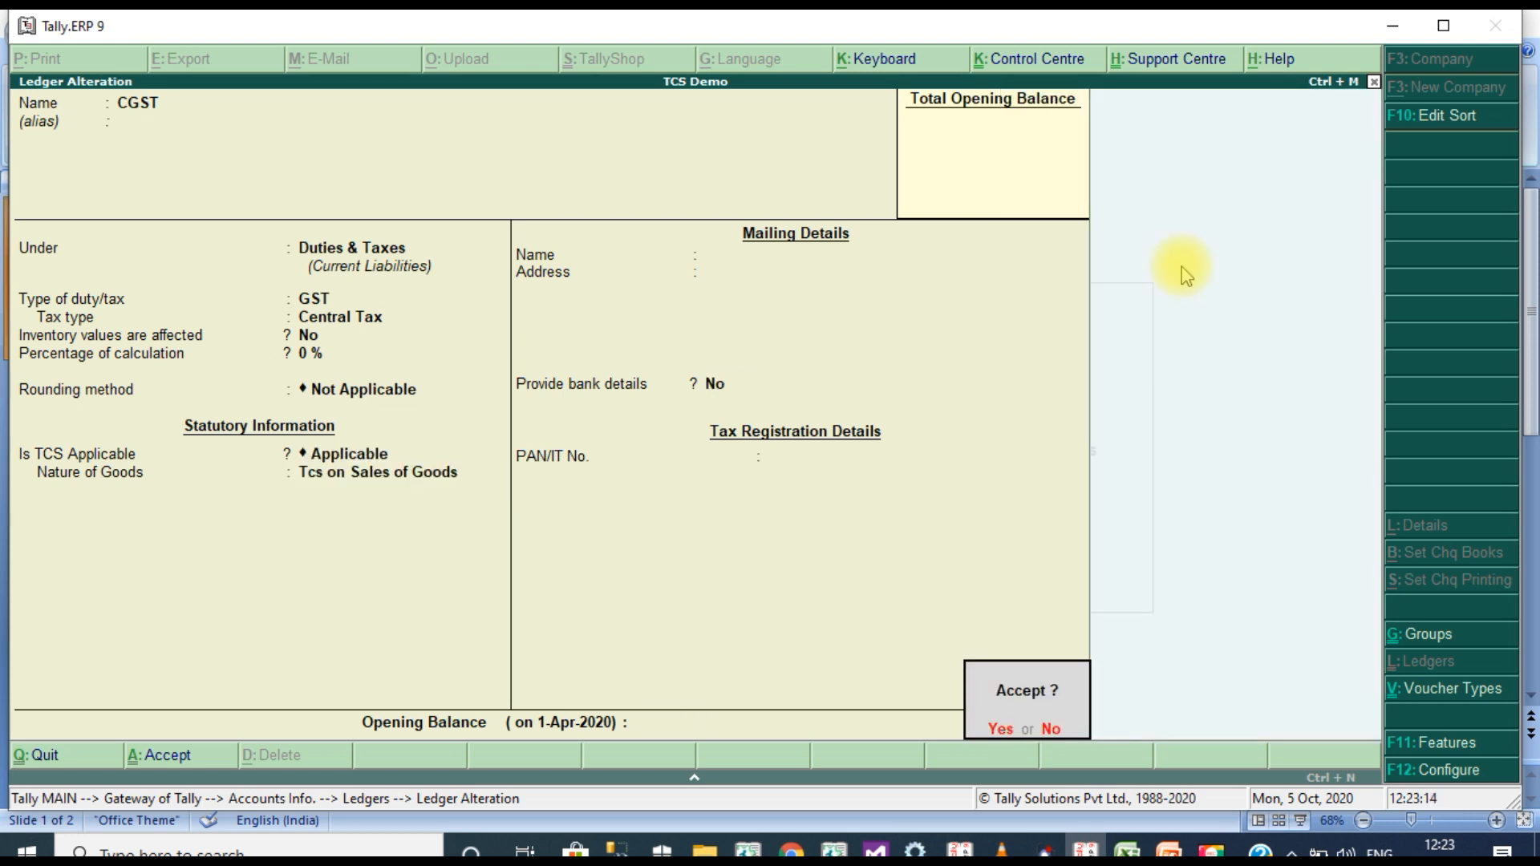
key("Return")
- Open the SGST ledger for alteration and confirm group Duties & Taxes, duty type GST and tax type State Tax
key("Down")
key("Down")
key("Down")
key("Down")
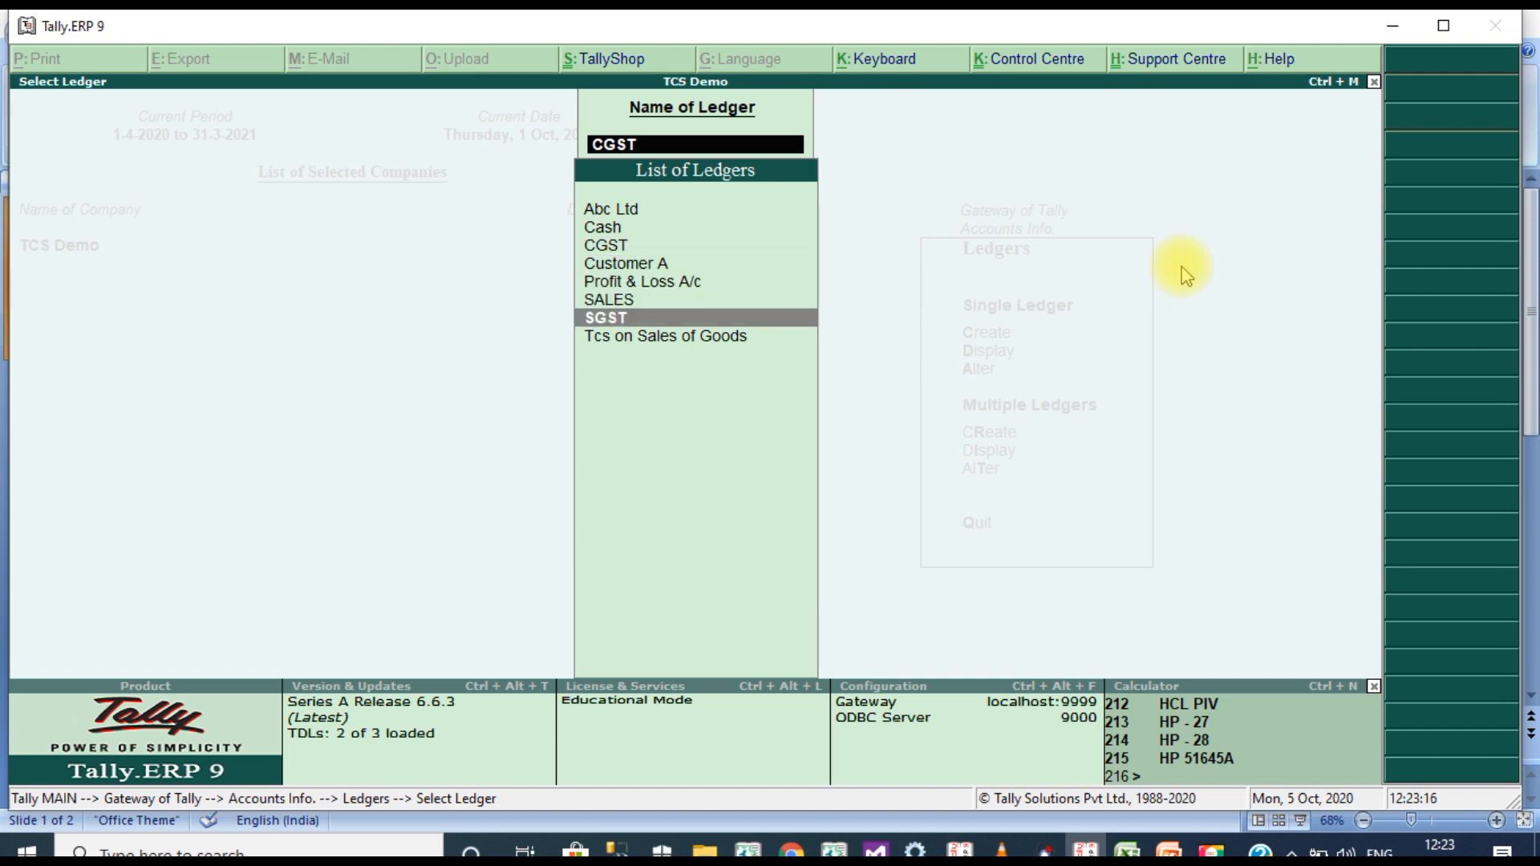
key("Return")
key("Return")
key("Return")
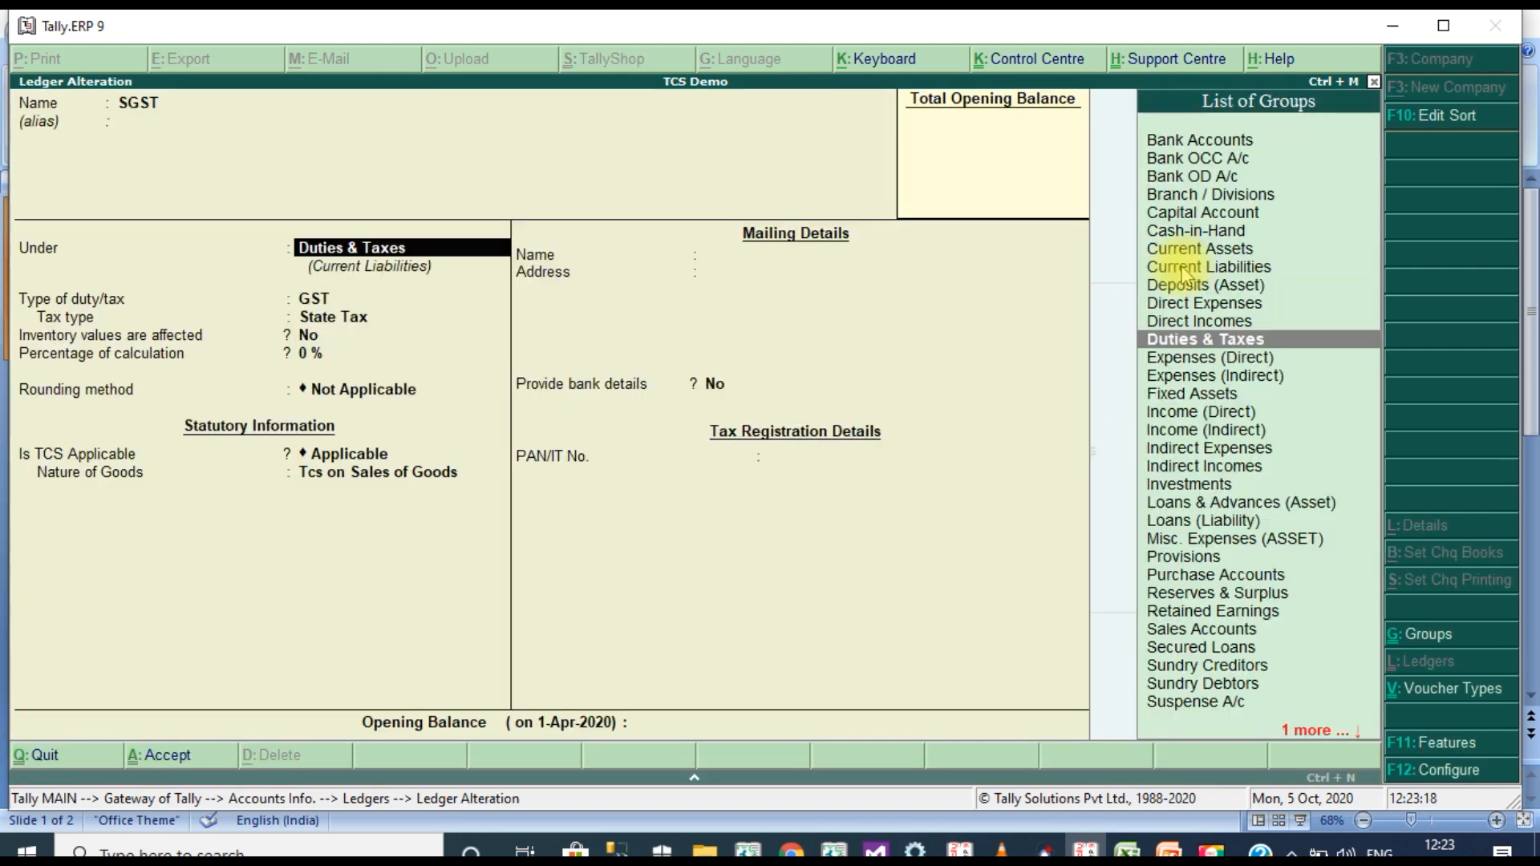
key("Return")
key("Return")
key("Return")
key("Return")
key("Return")
key("Return")
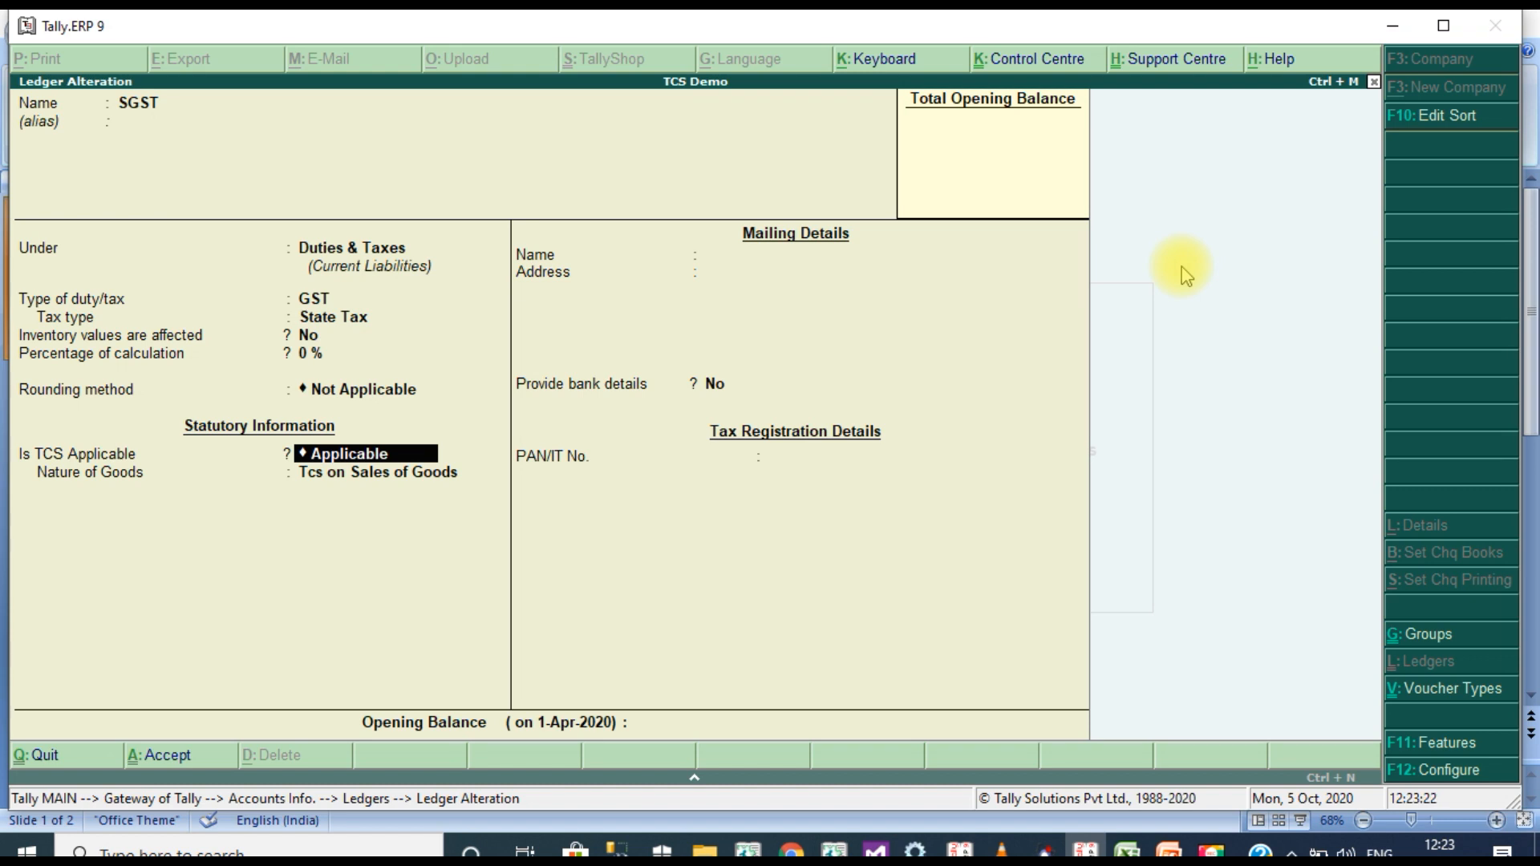
- Confirm TCS as applicable with nature of goods Tcs on Sales of Goods in the SGST ledger and accept it
key("Return")
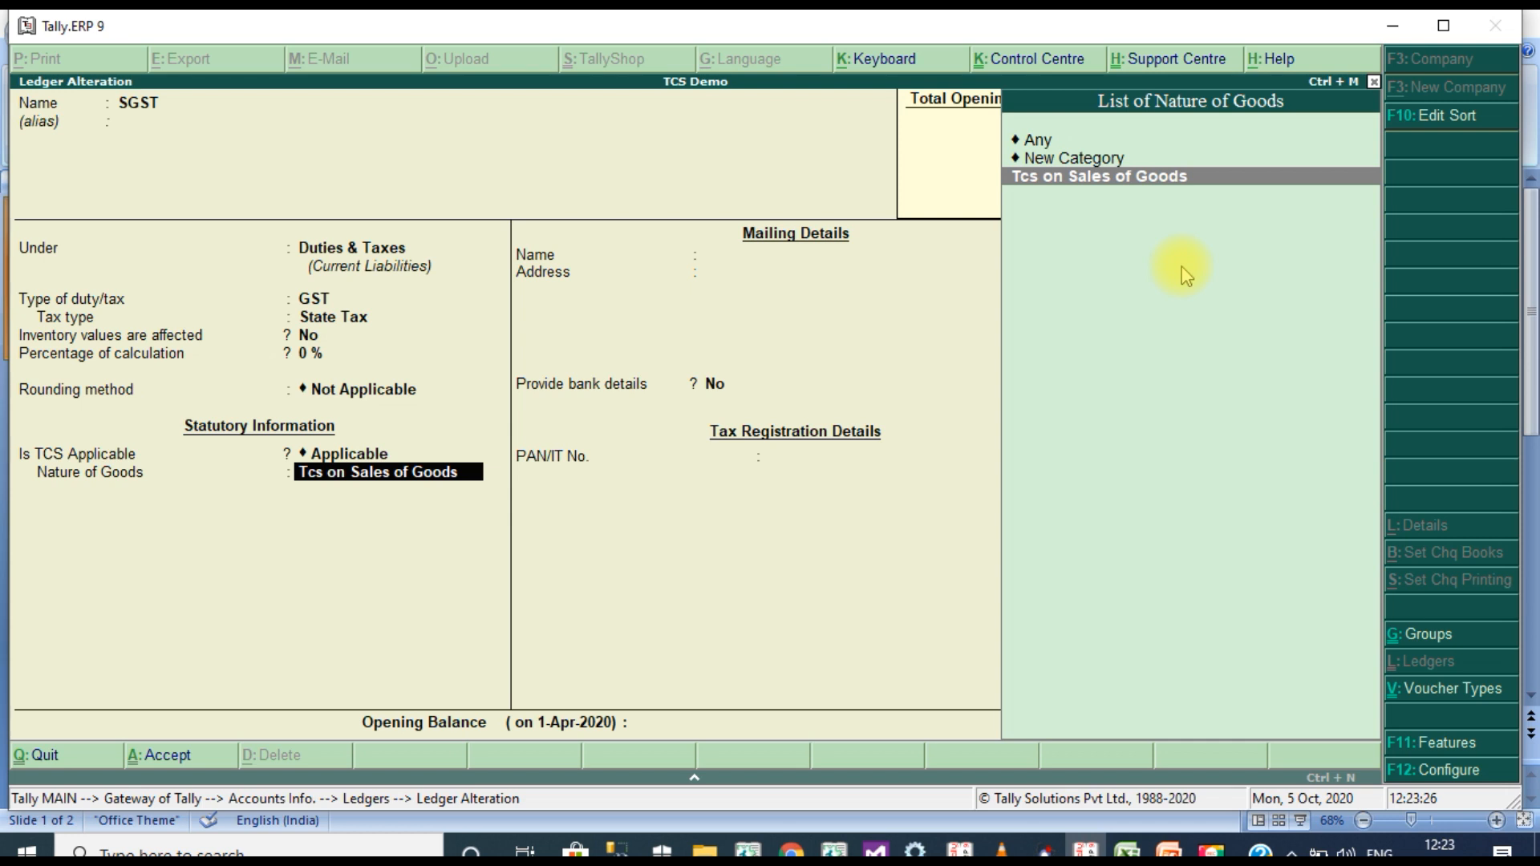
key("Return")
key("Return")
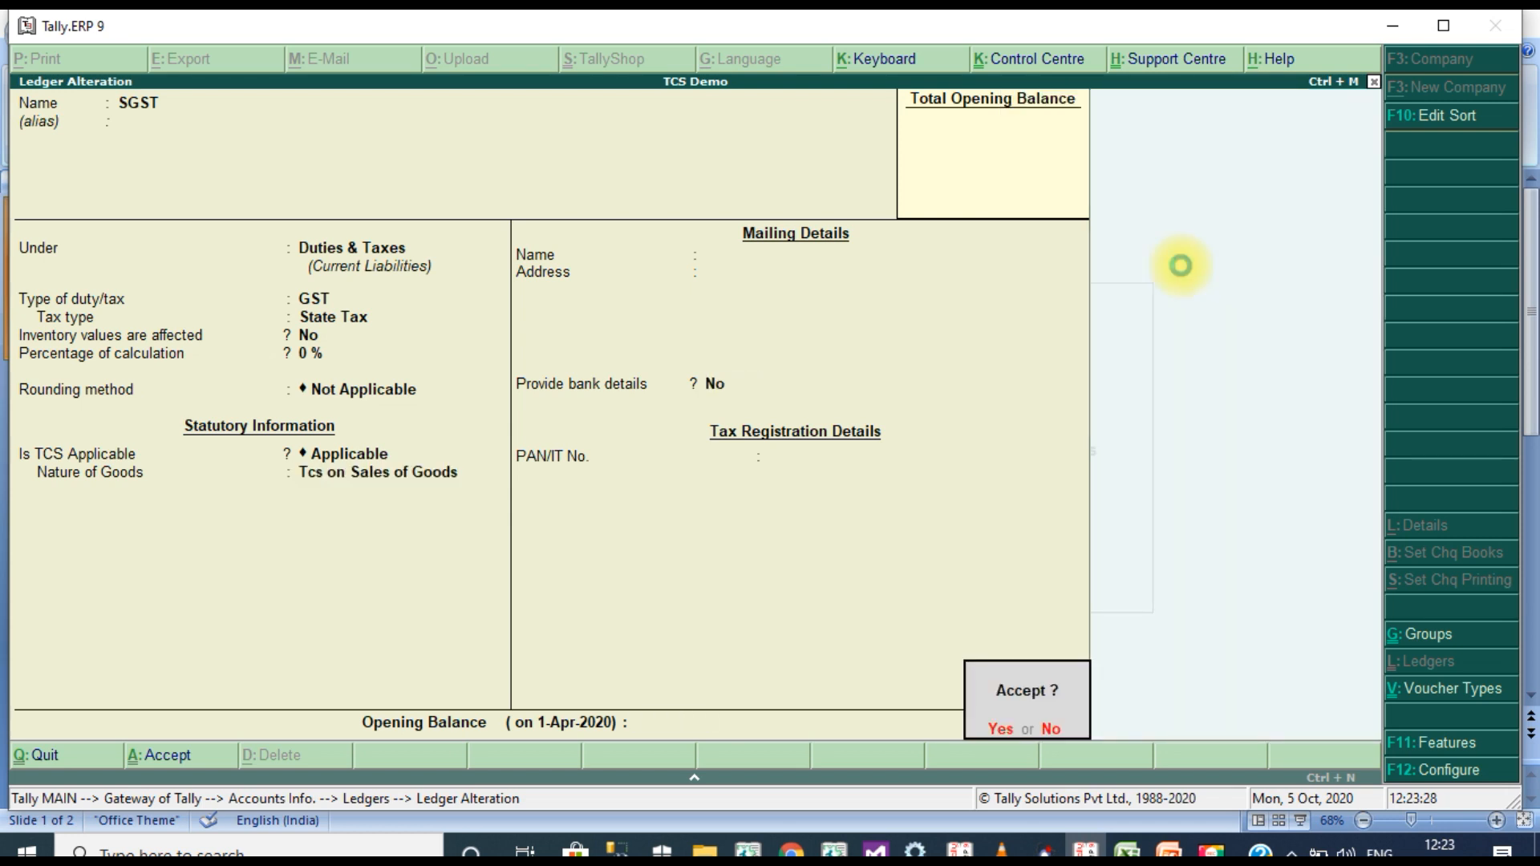
key("Return")
- Confirm group Duties & Taxes, duty type TCS and nature of goods Tcs on Sales of Goods in the Tcs on Sales of Goods ledger and accept it
key("Down")
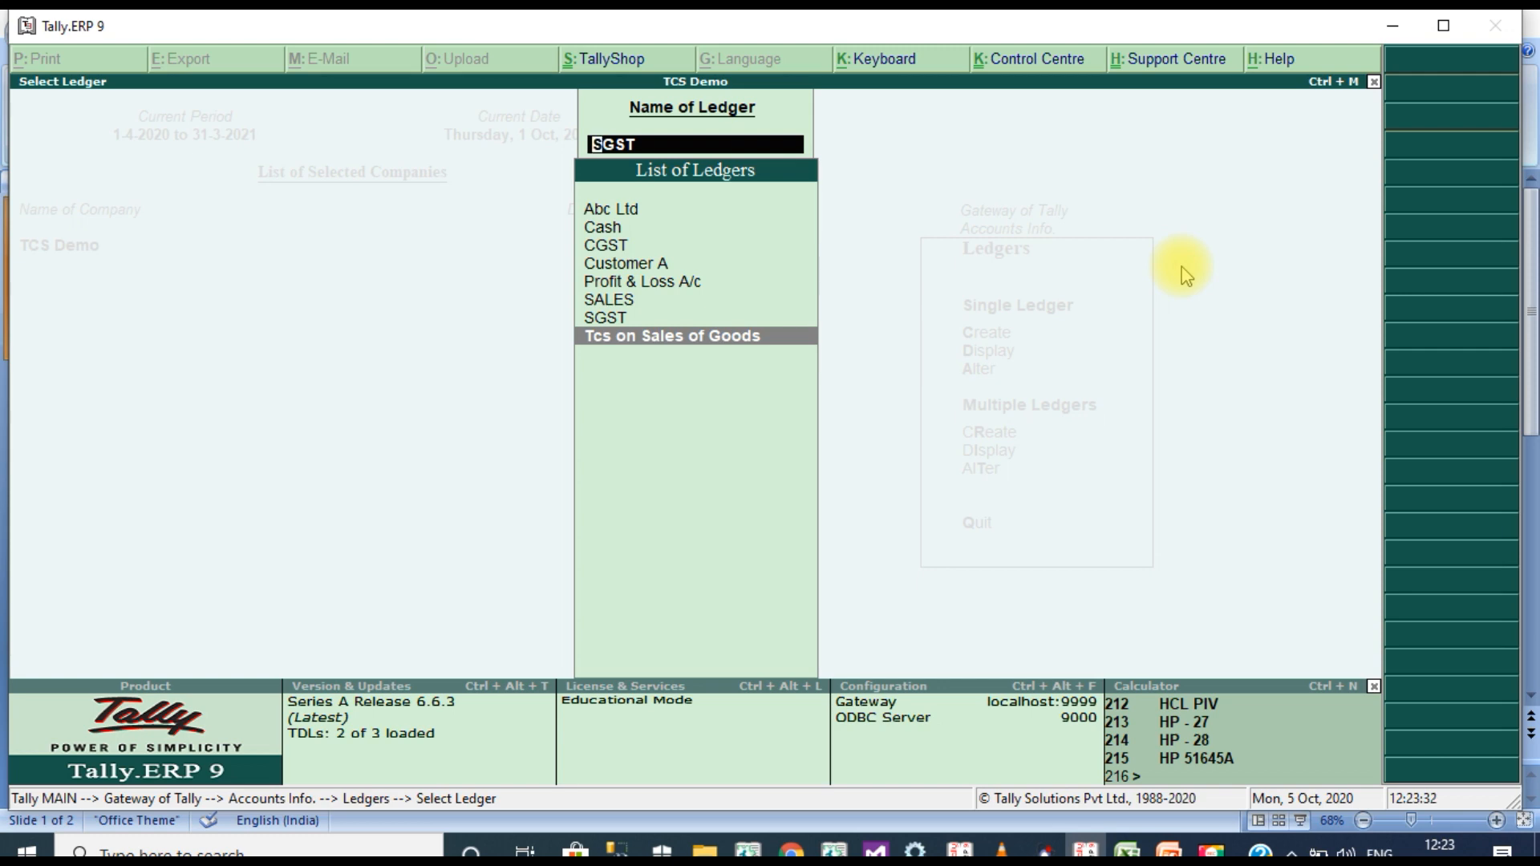
key("Return")
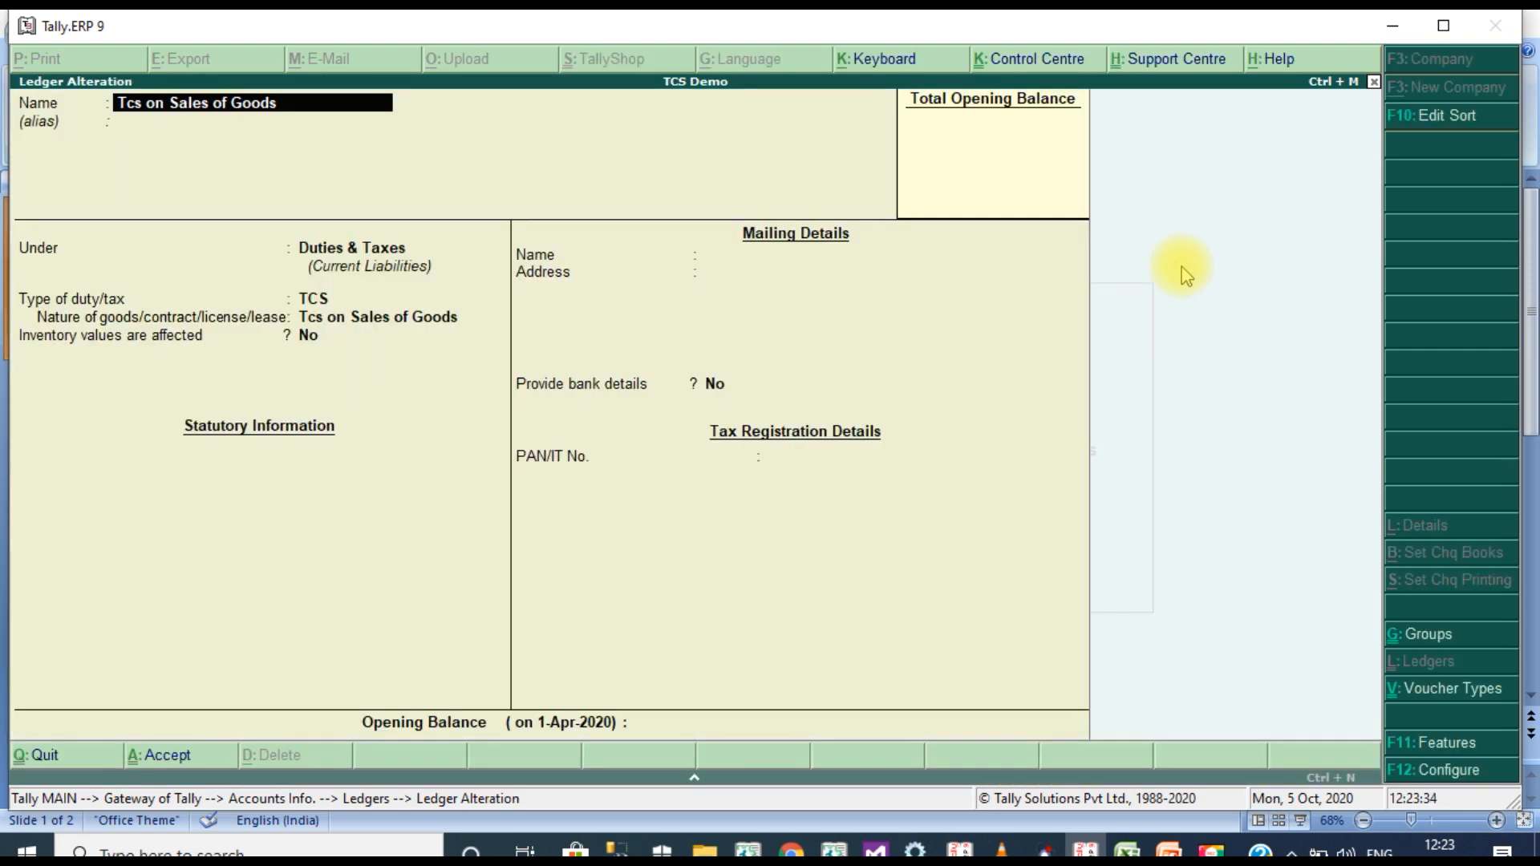
key("Return")
key("Return")
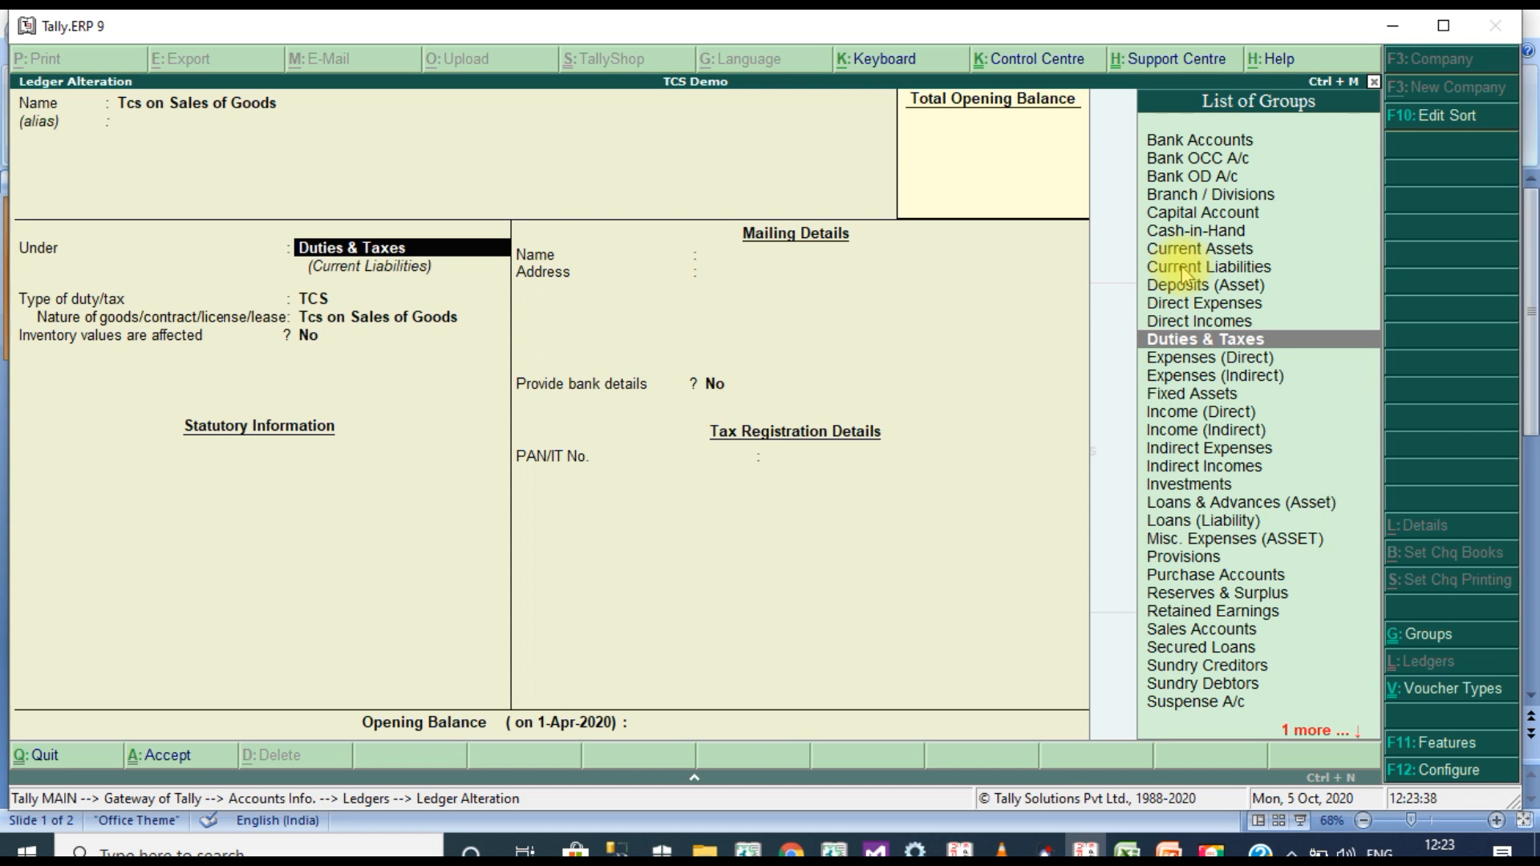
key("Return")
key("Return")
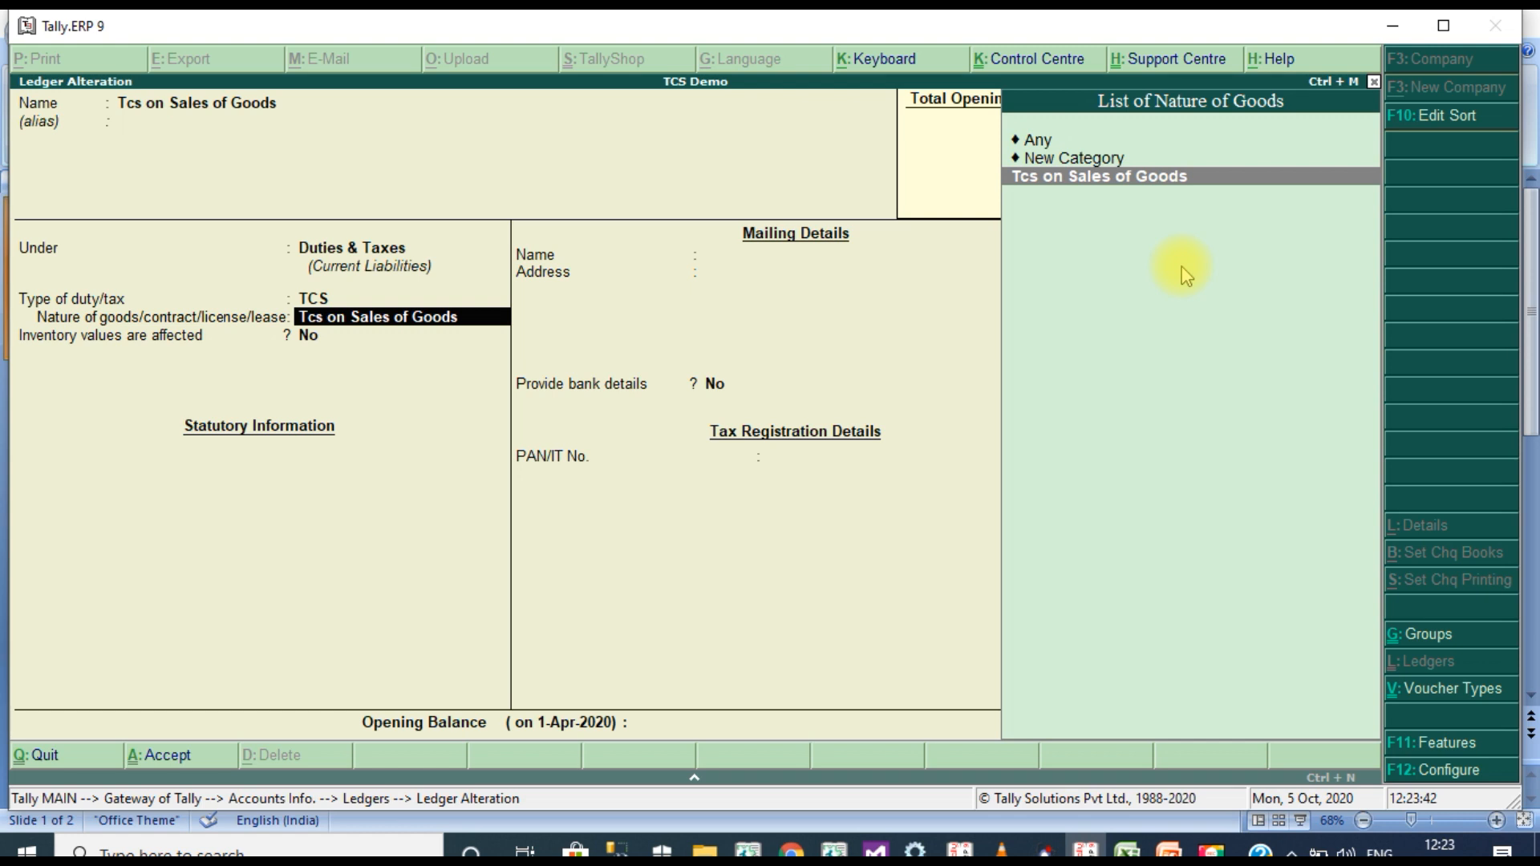
key("Return")
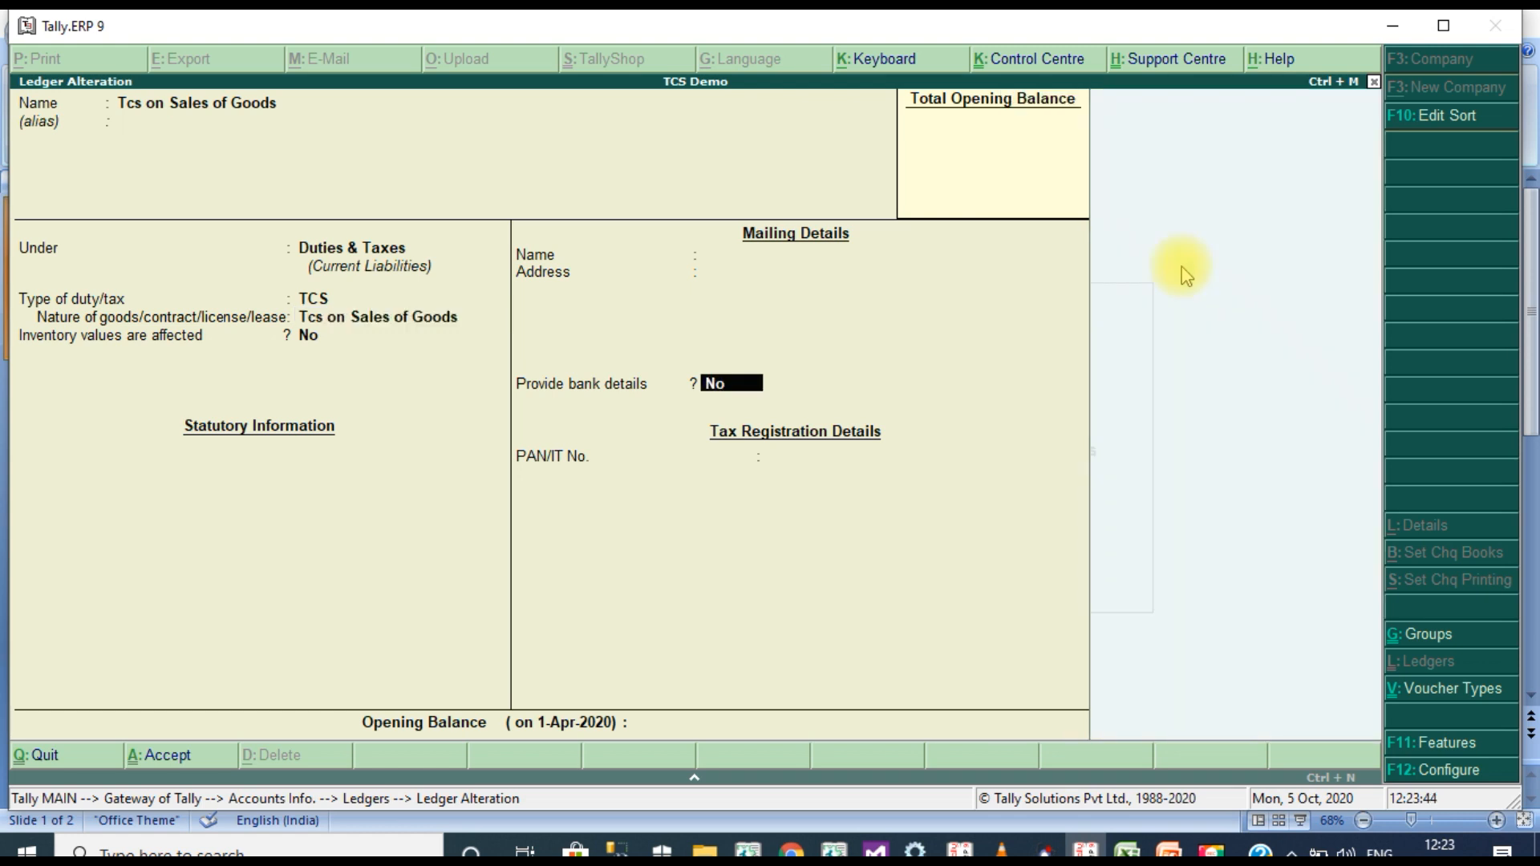
key("Return")
key("Return")
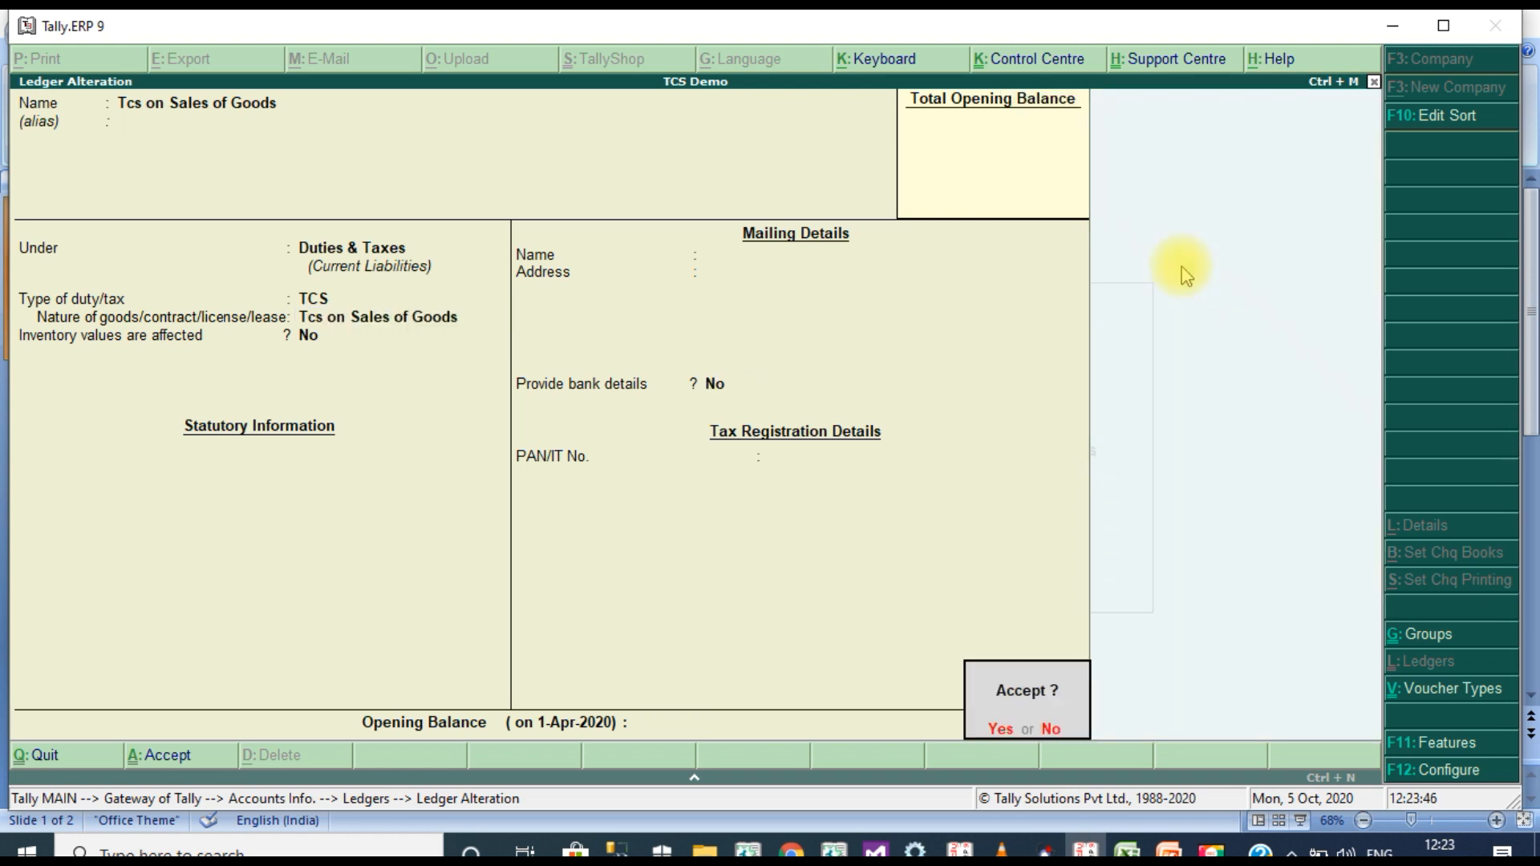
key("Return")
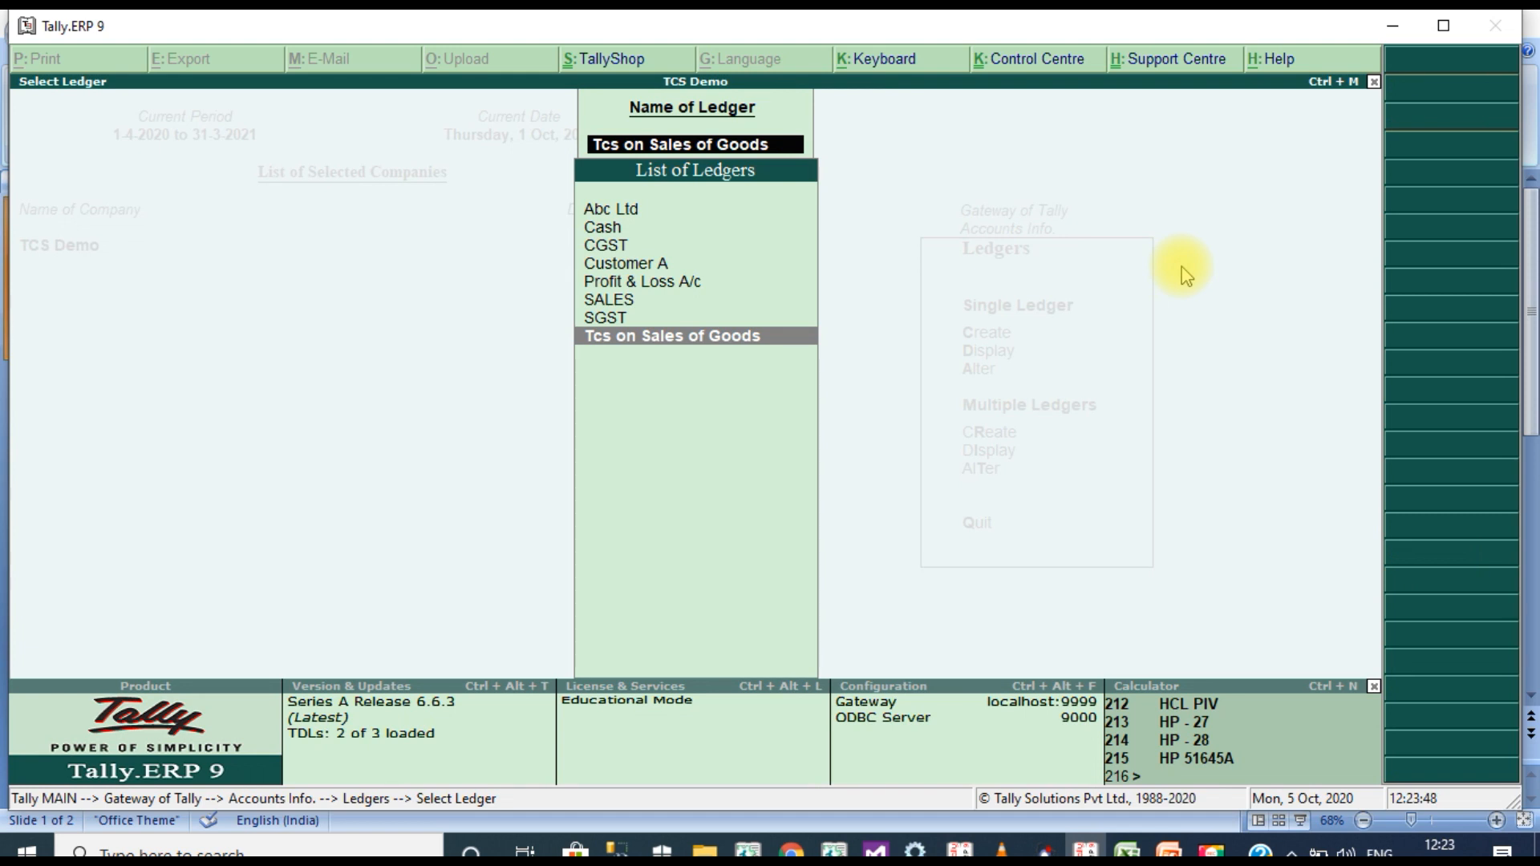
- Leave the ledgers and open the stock item ITEM for alteration
key("Escape")
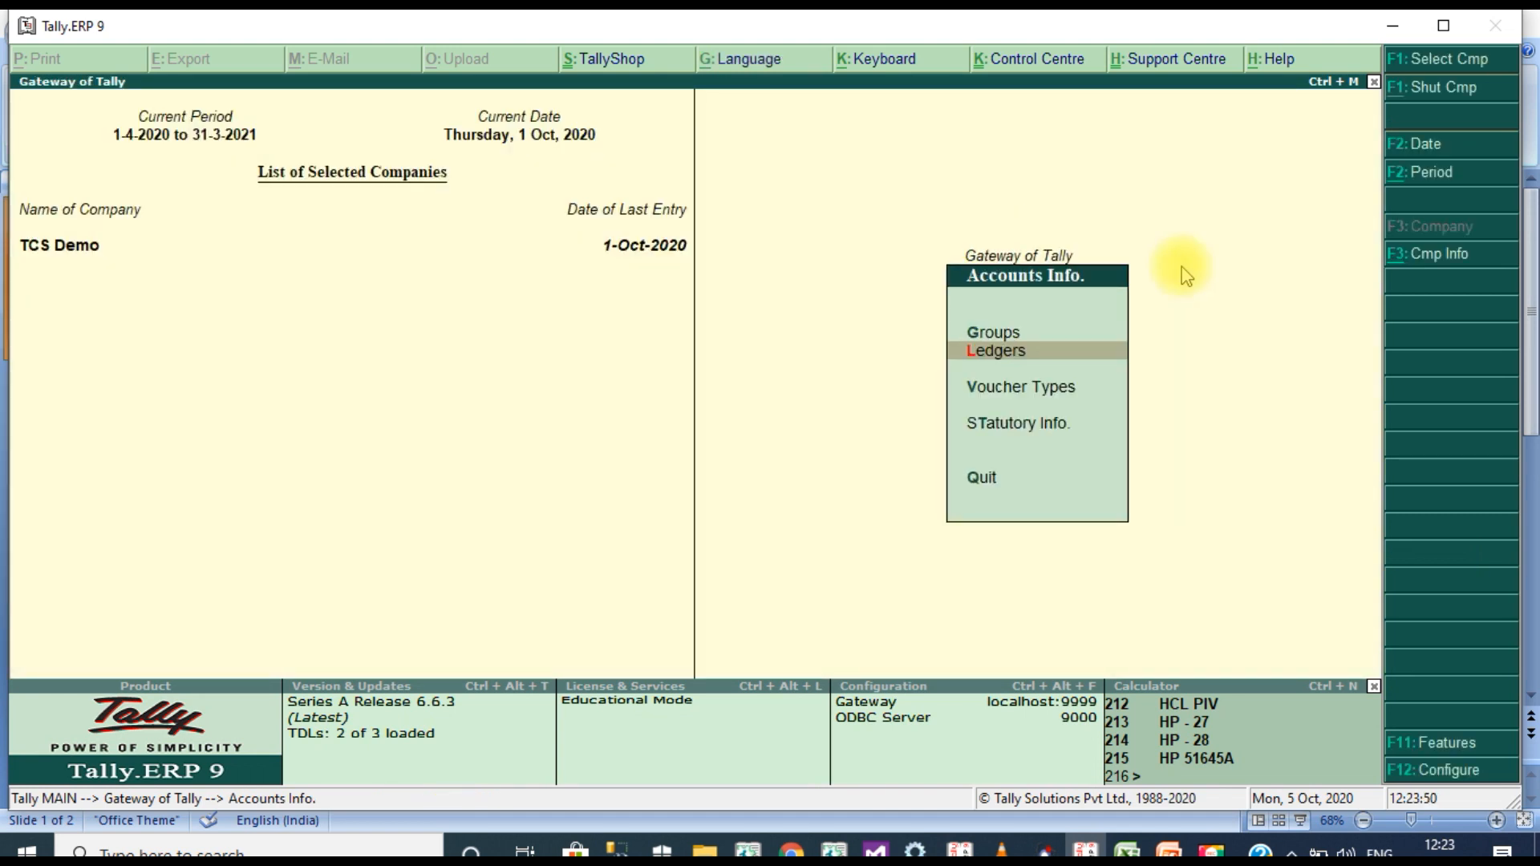
key("Escape")
key("Down")
key("Return")
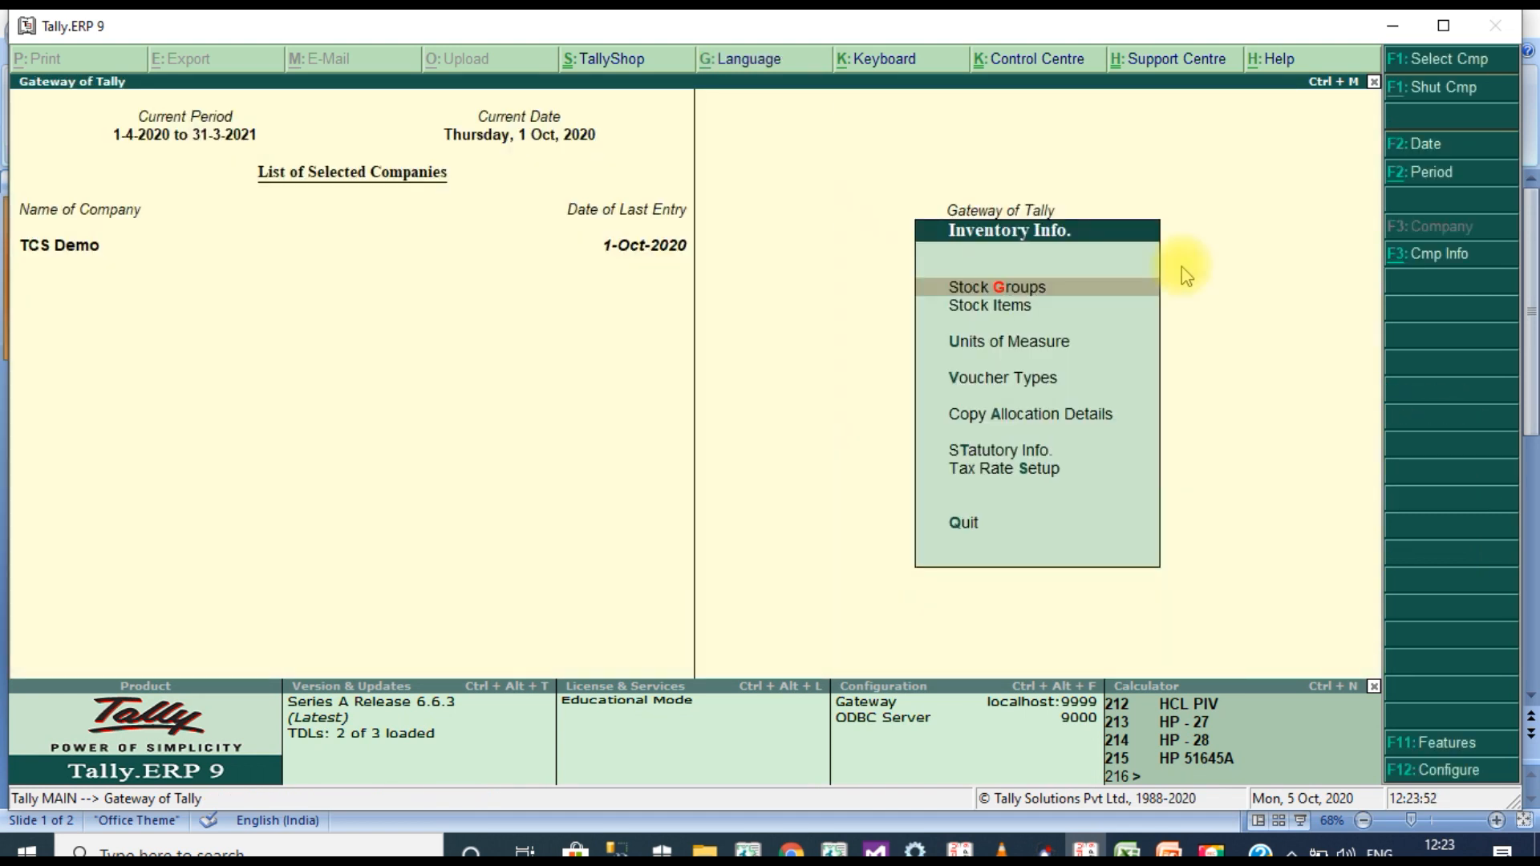
key("Down")
key("Return")
key("Down")
key("Down")
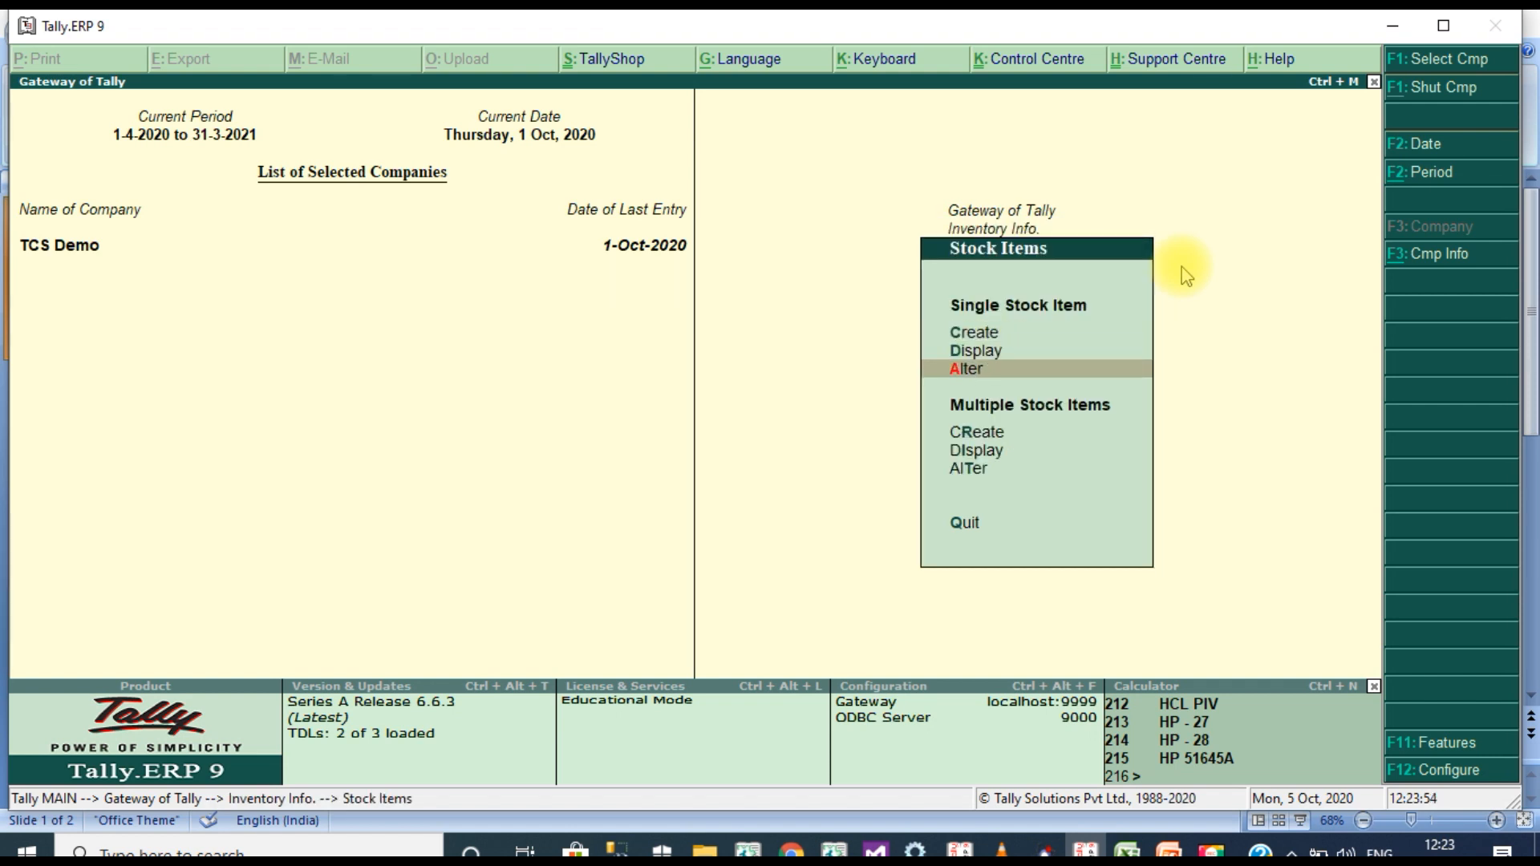
key("Return")
key("Return")
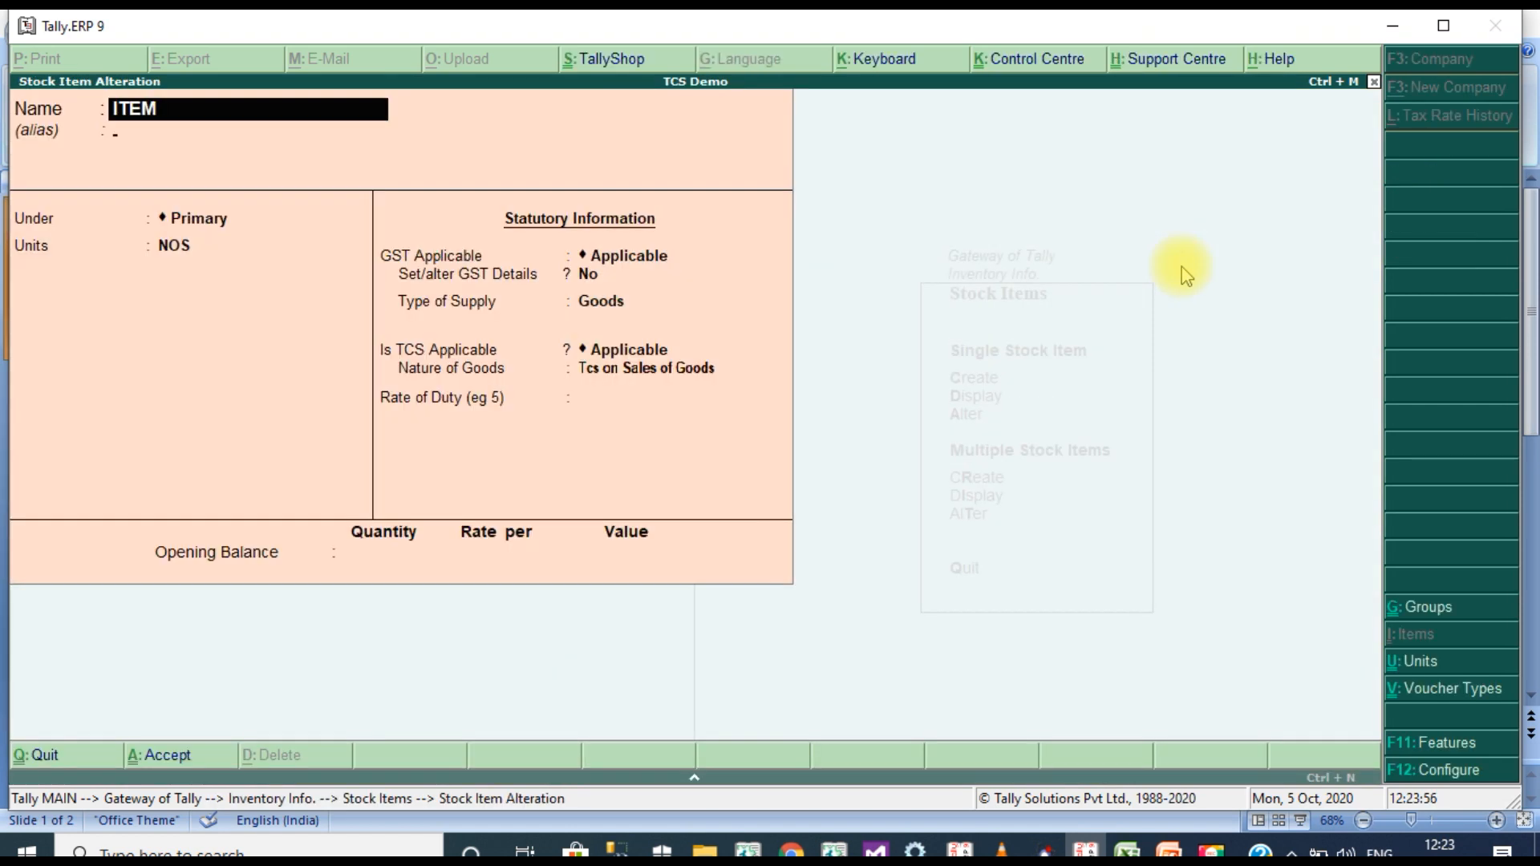
- Confirm group Primary, units NOS, GST as applicable and type of supply Goods for the stock item ITEM
key("Return")
key("Return")
key("Return")
key("Return")
key("Return")
key("Return")
key("Return")
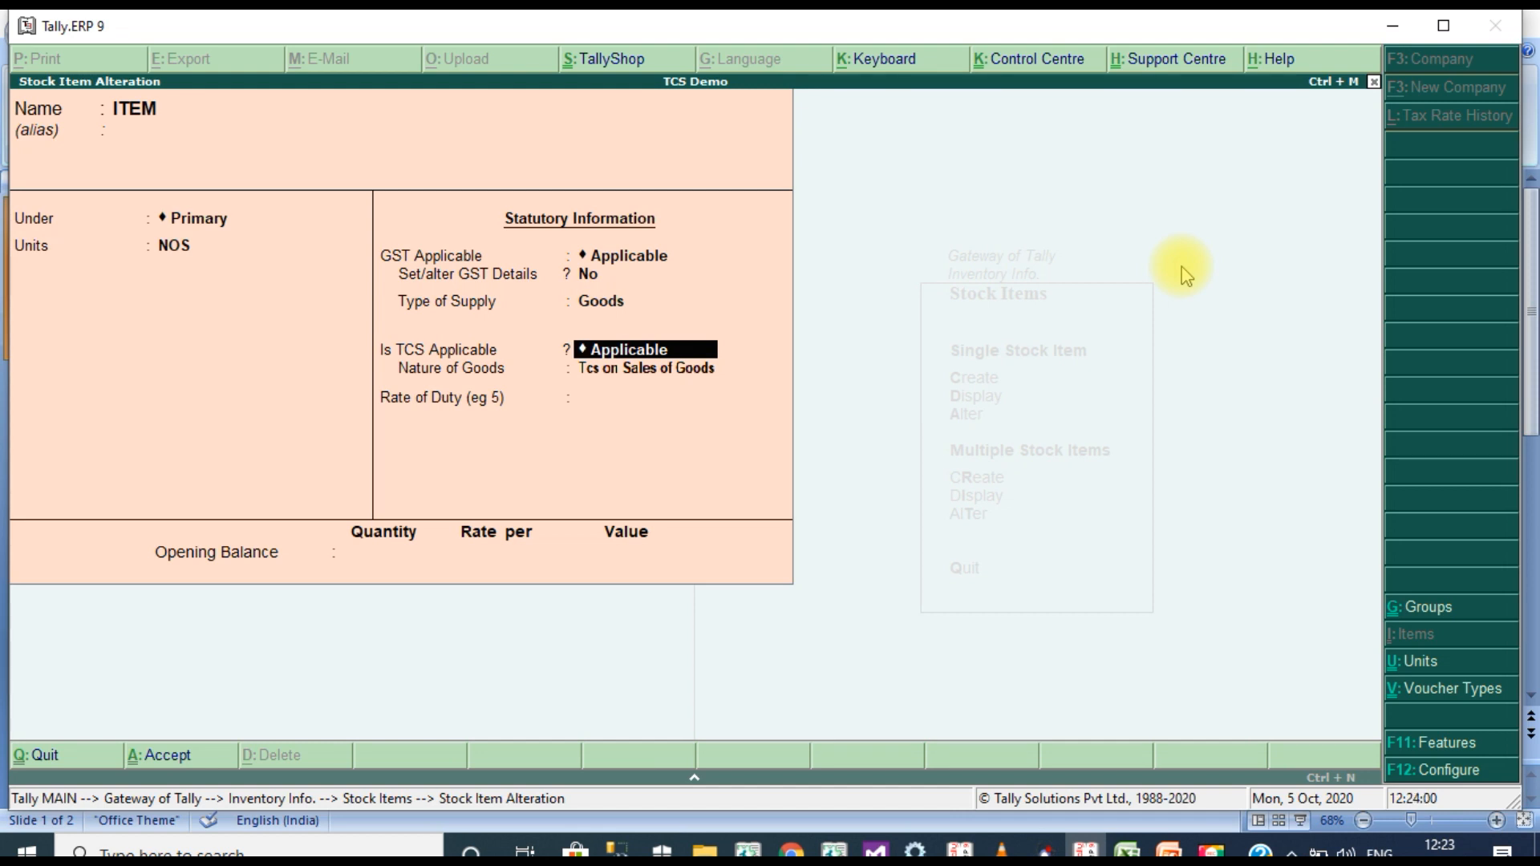
- Confirm TCS as applicable with nature of goods Tcs on Sales of Goods for ITEM, leave the duty rate empty, and accept it
key("Return")
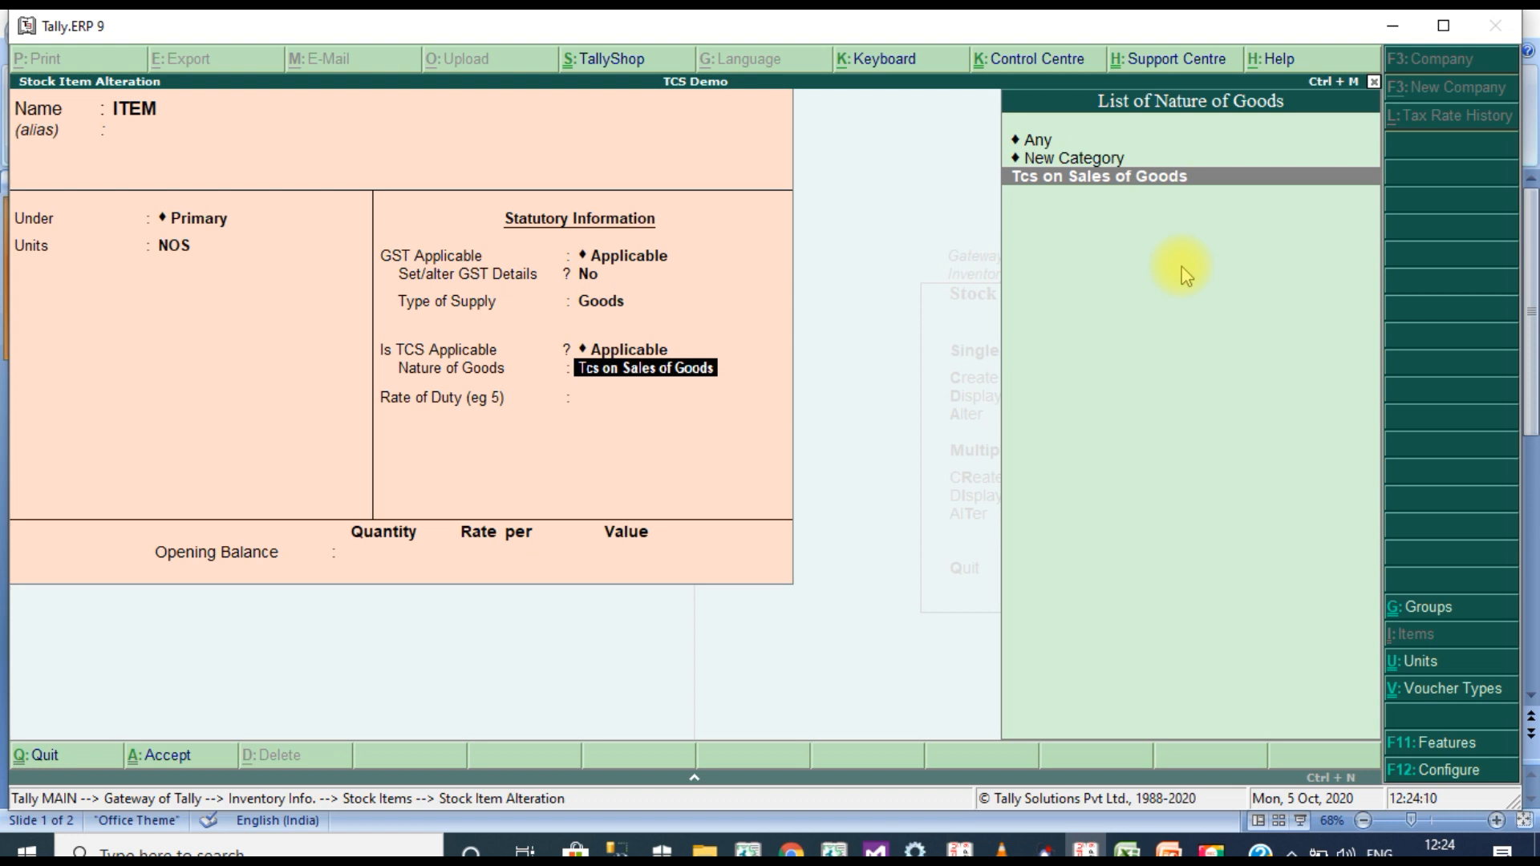
key("Return")
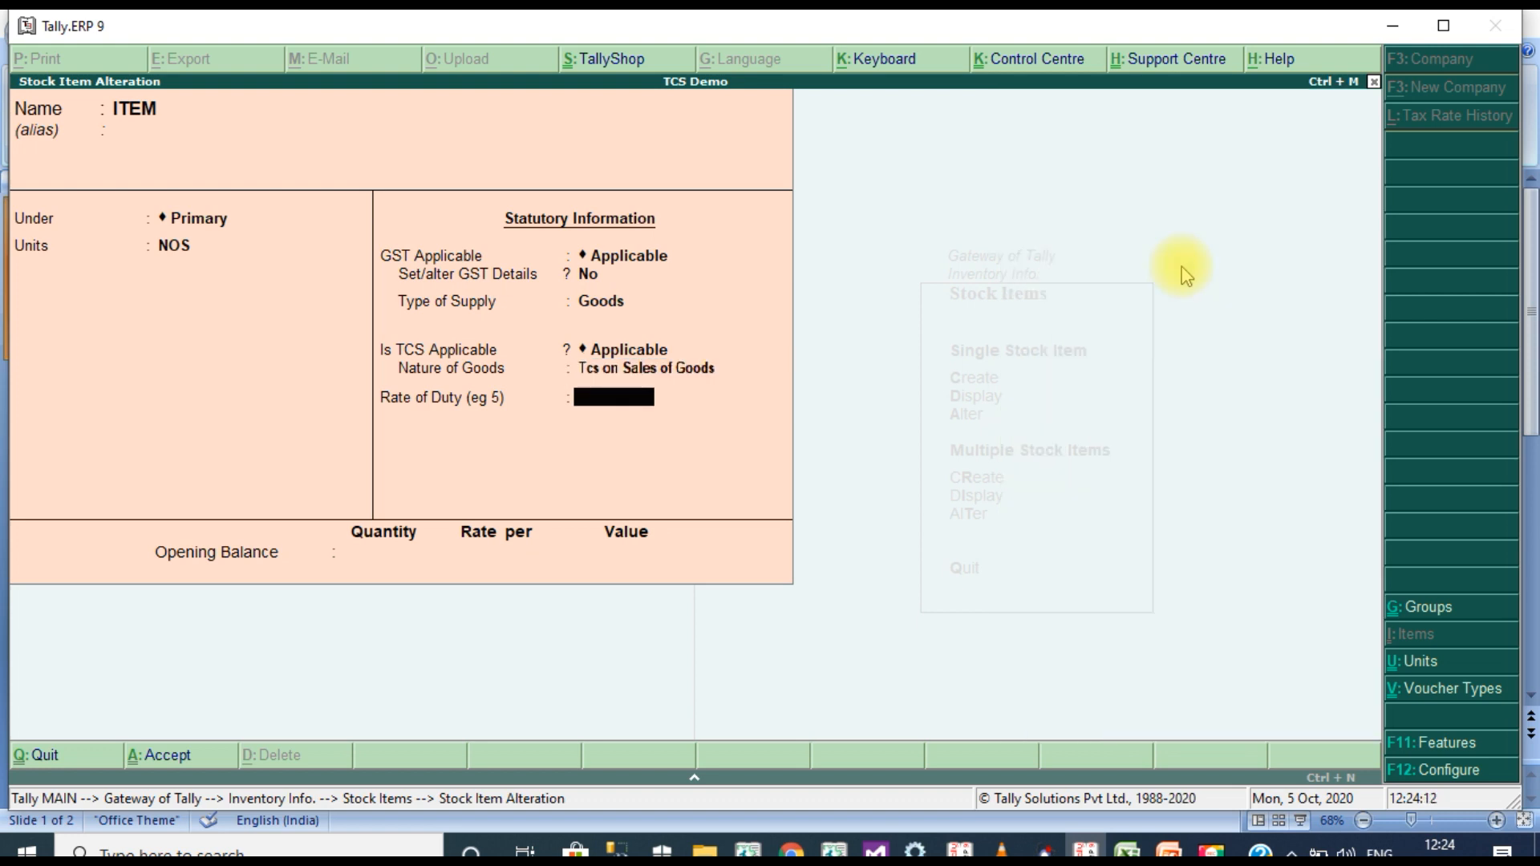
key("Return")
key("Return")
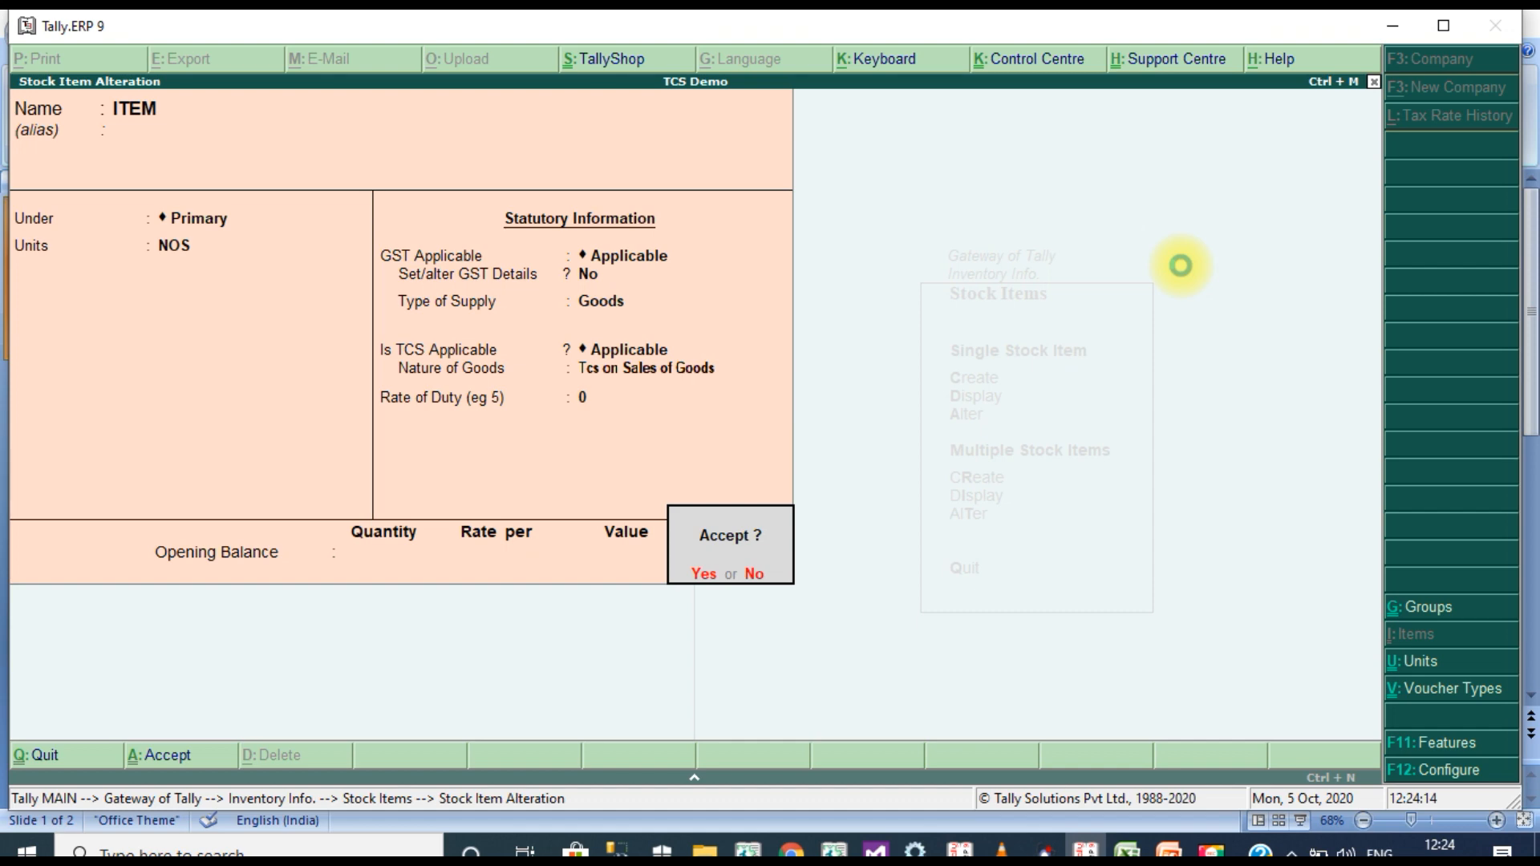
key("Return")
- Return to the main menu, display the Day Book and open Customer A's sales voucher No. 1
key("Escape")
key("Escape")
key("Up")
key("Down")
key("Down")
key("Down")
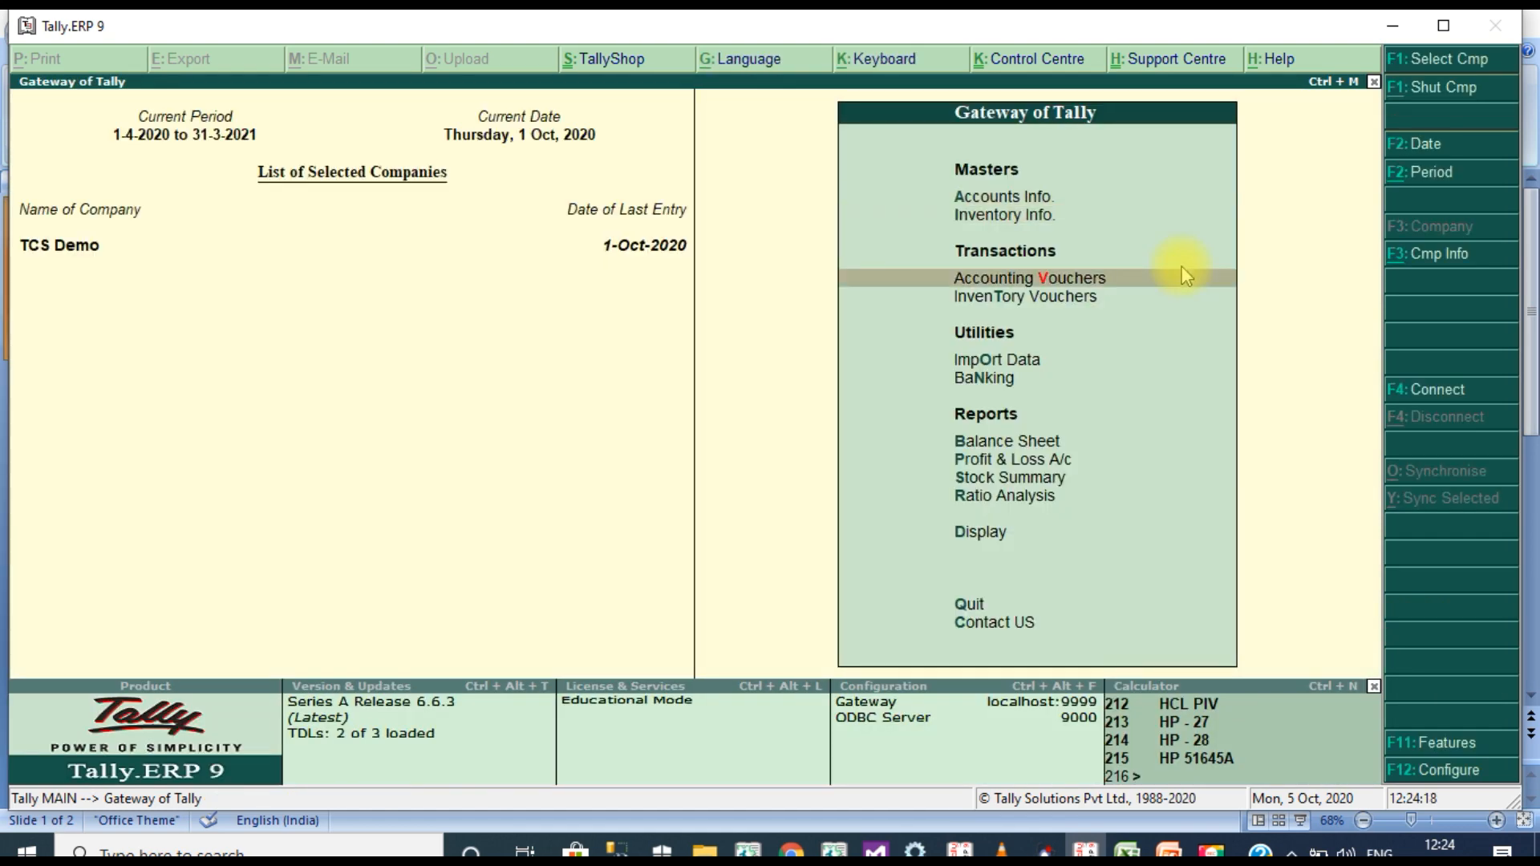
key("d")
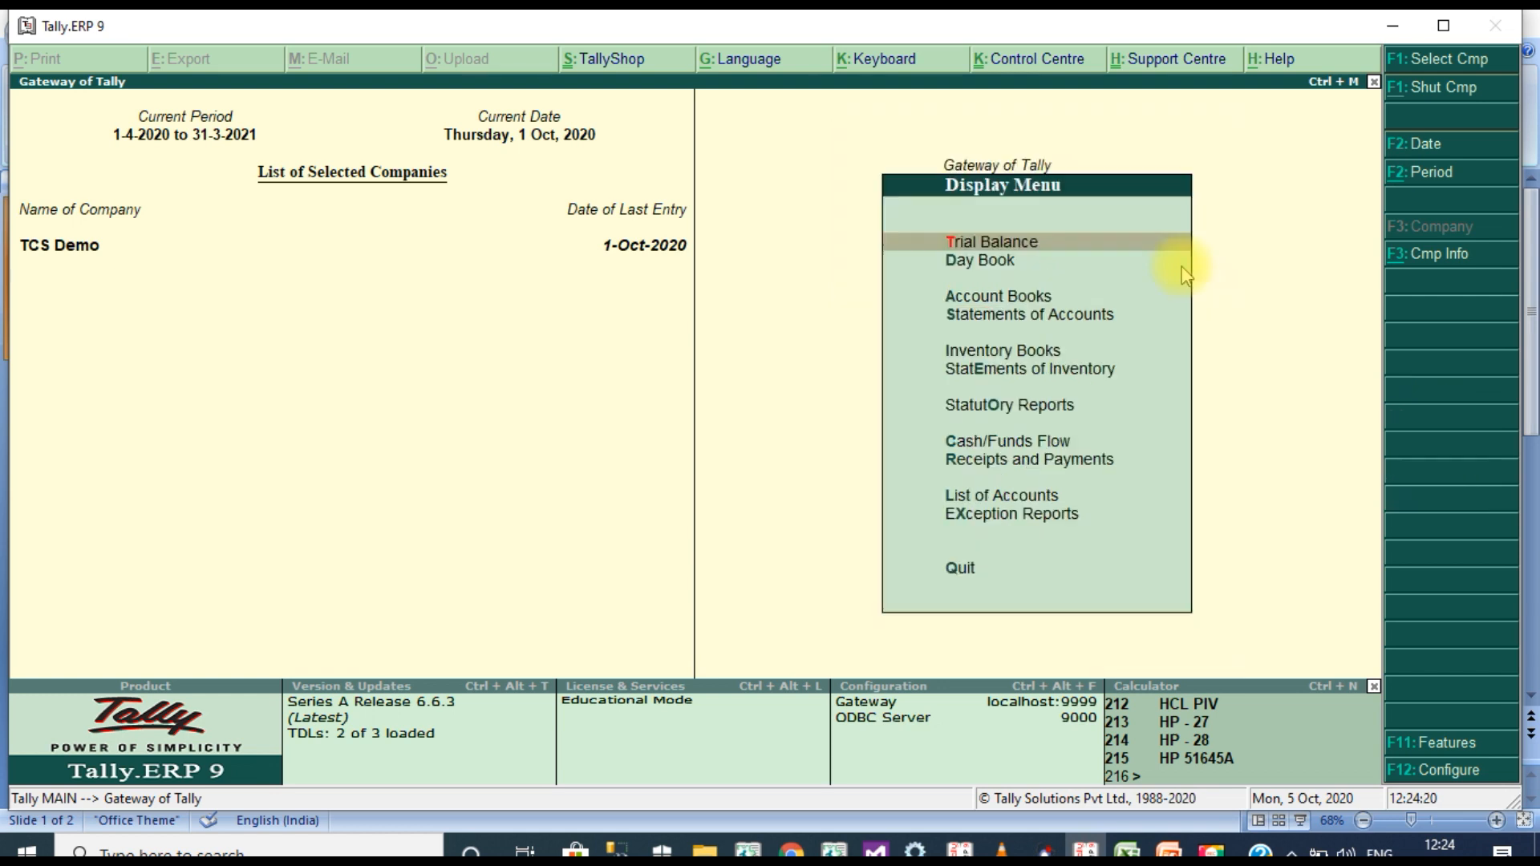
key("y")
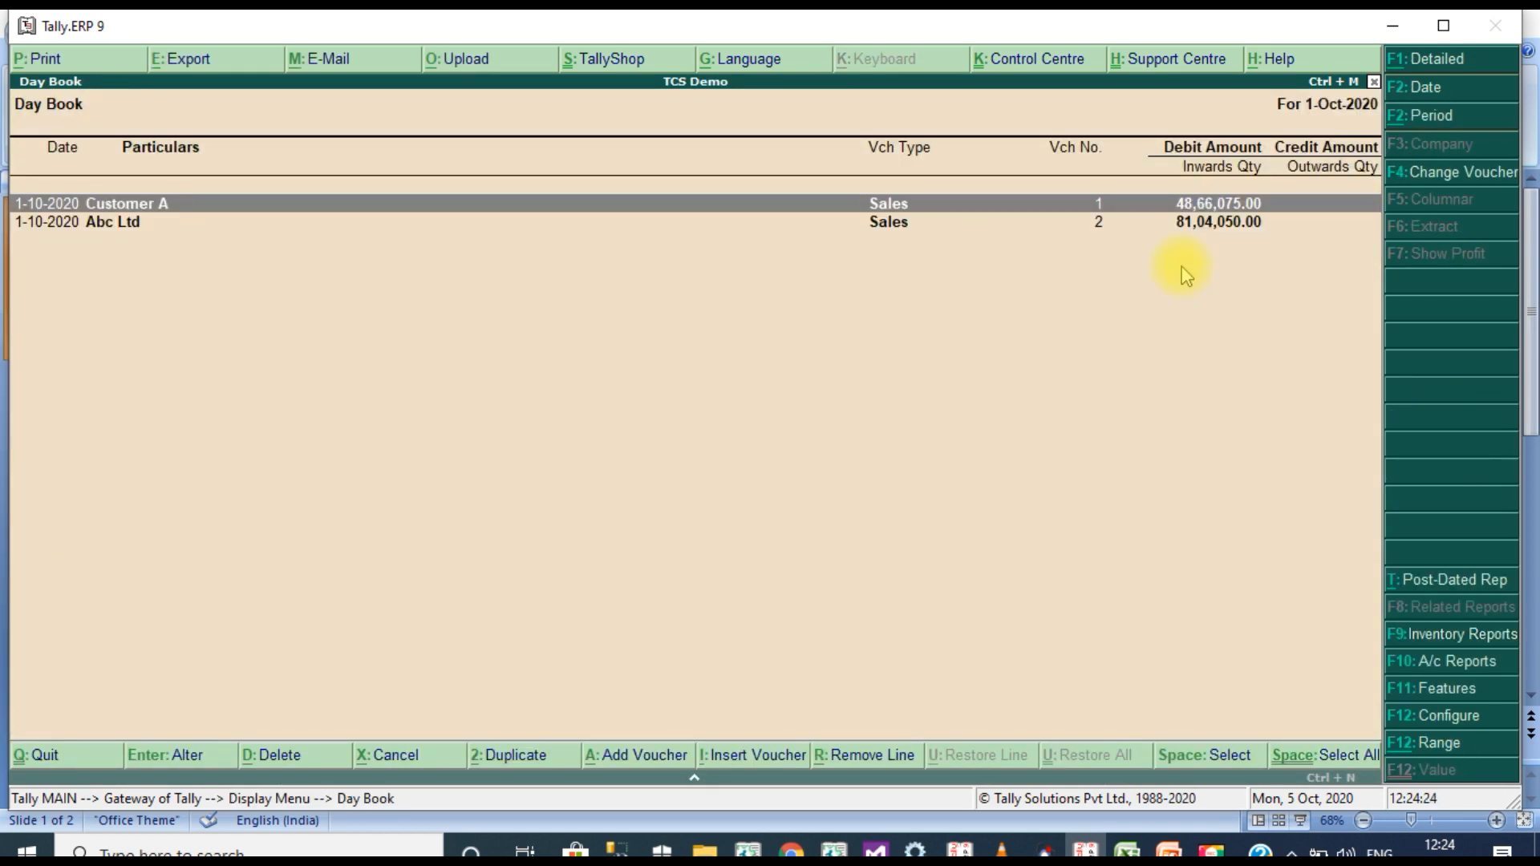
key("Return")
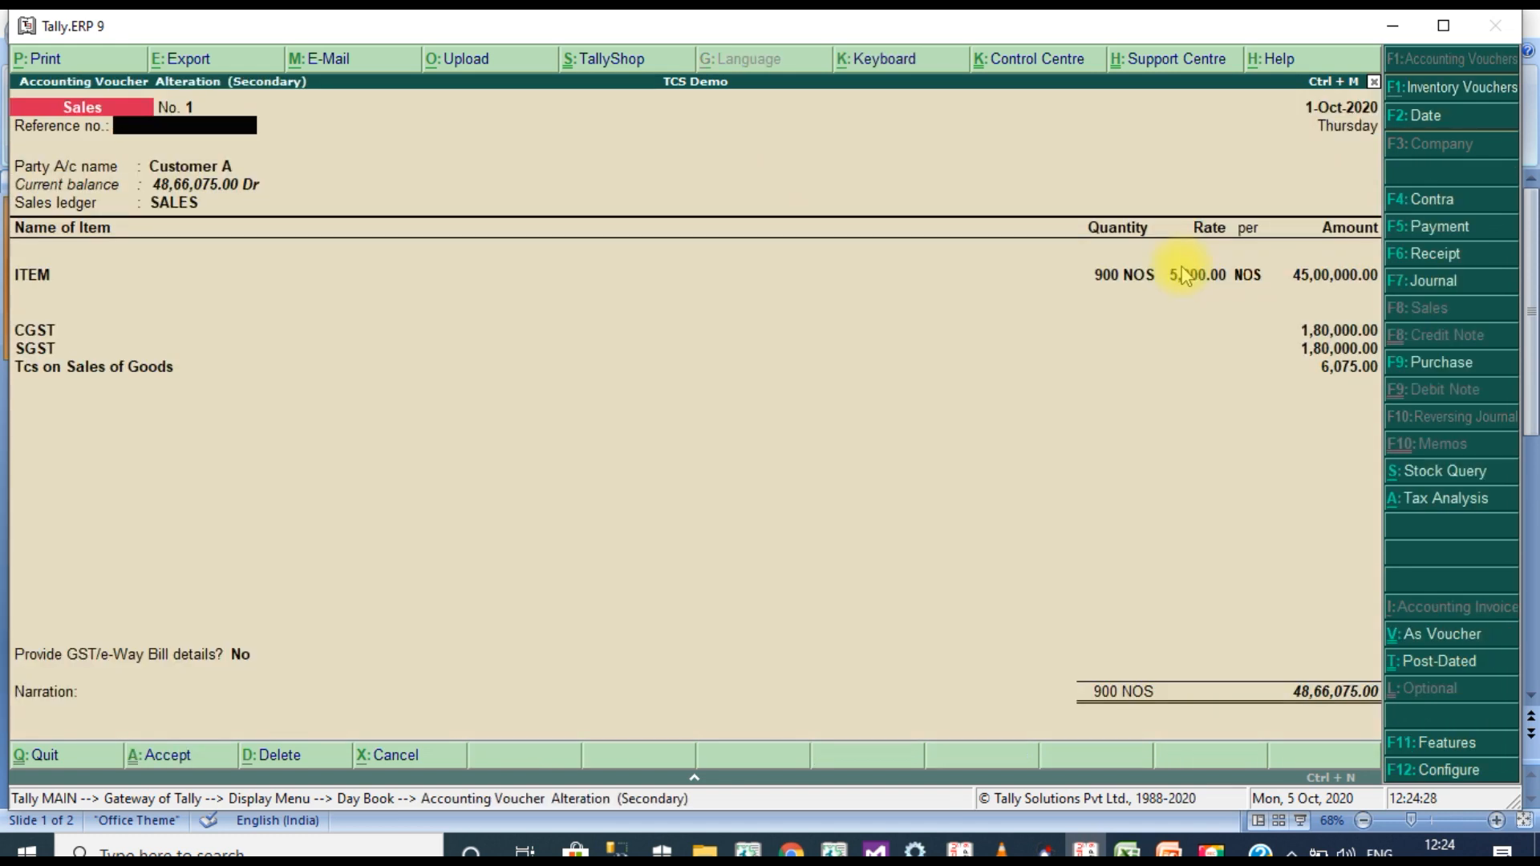
- Confirm party Customer A and the ITEM line of 900 NOS at 5,000.00 in sales voucher No. 1
key("Return")
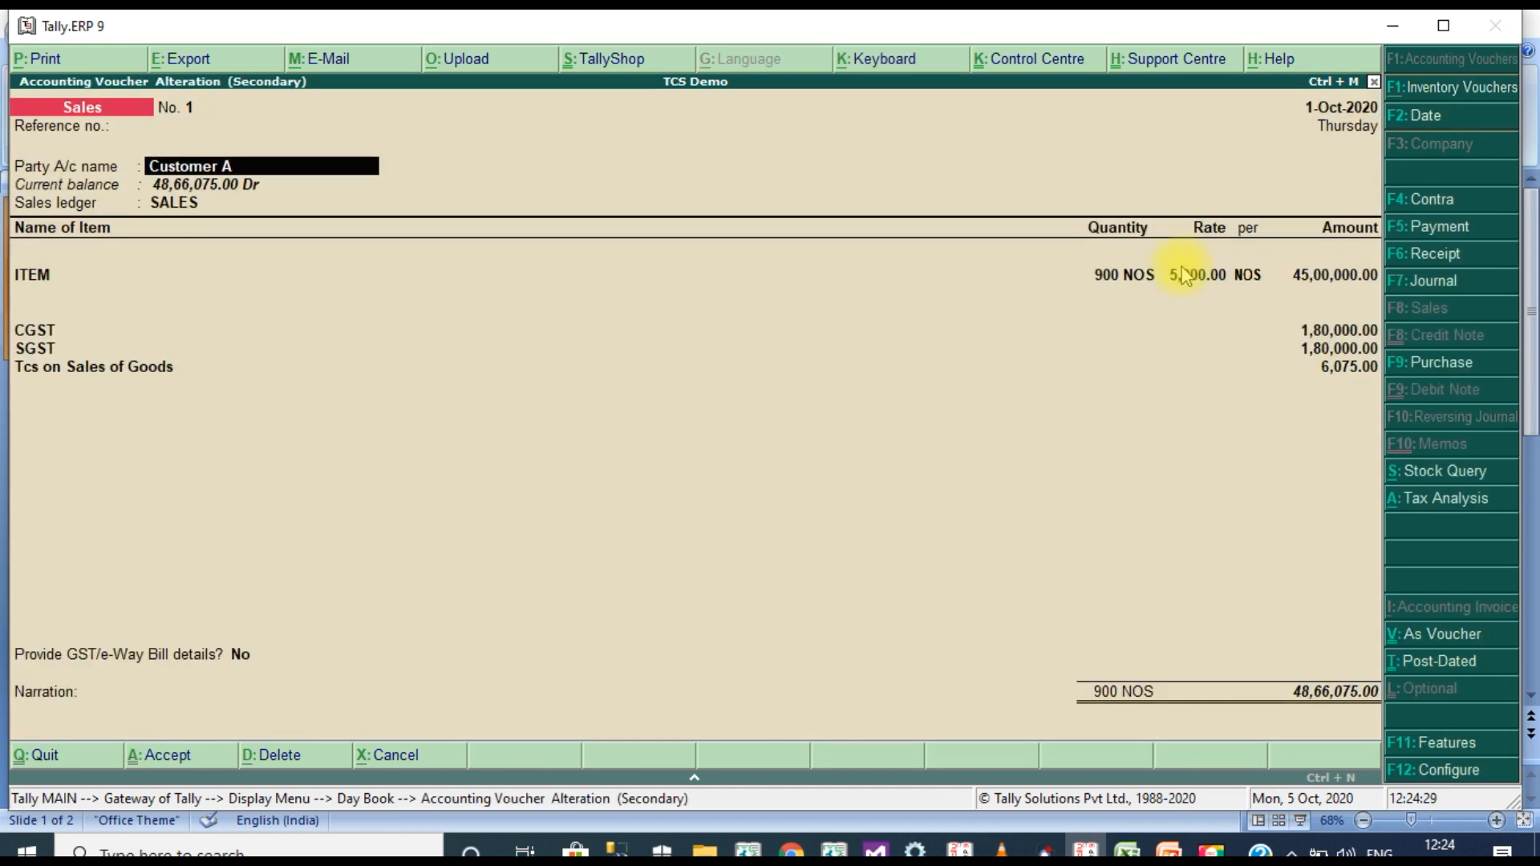
left_click(69, 269)
key("Return")
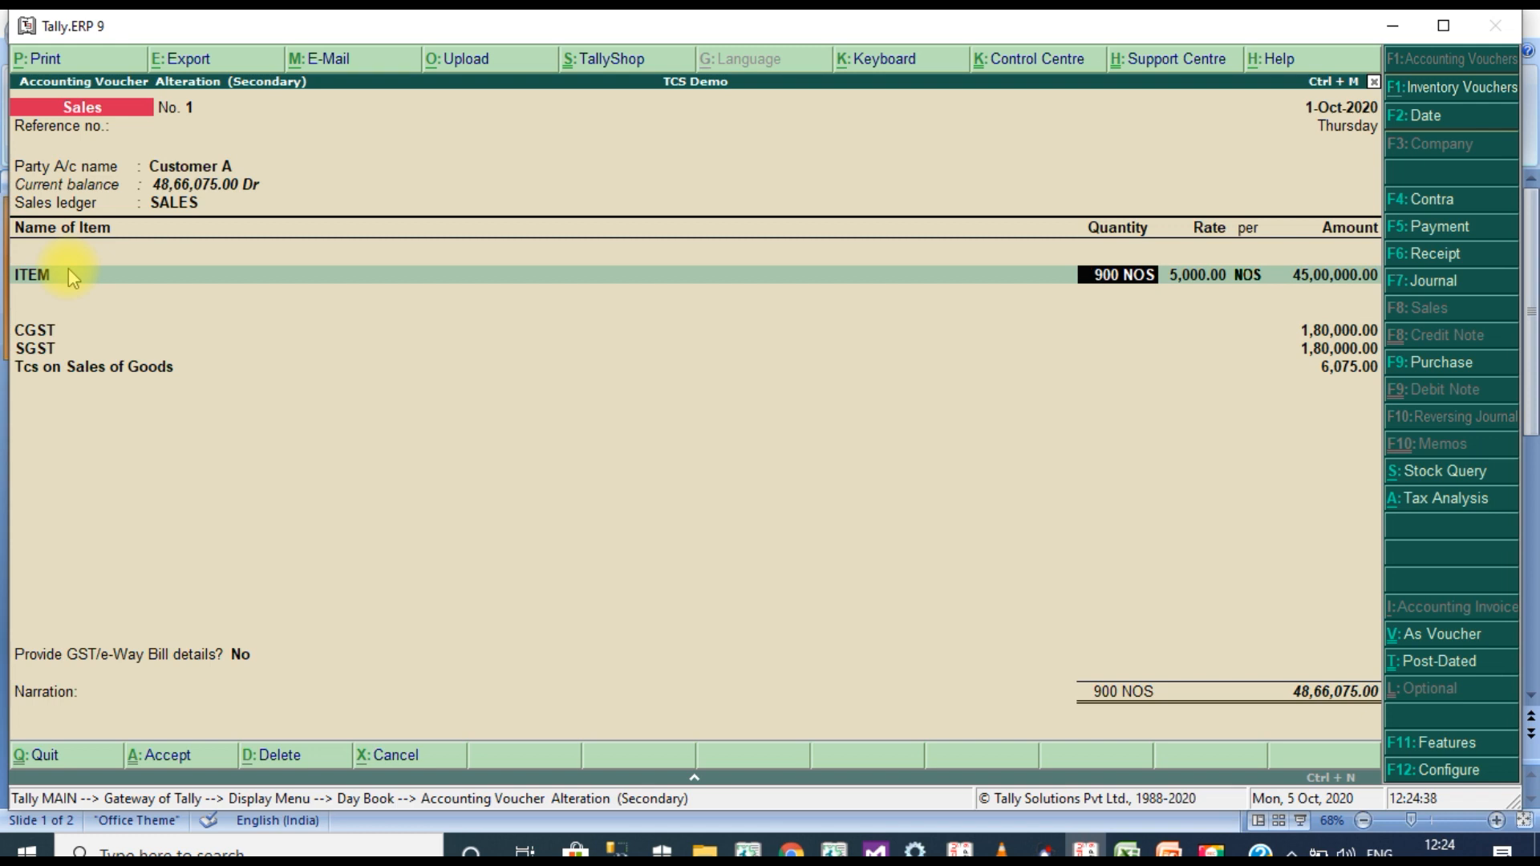
key("Return")
key("Return")
key("Return")
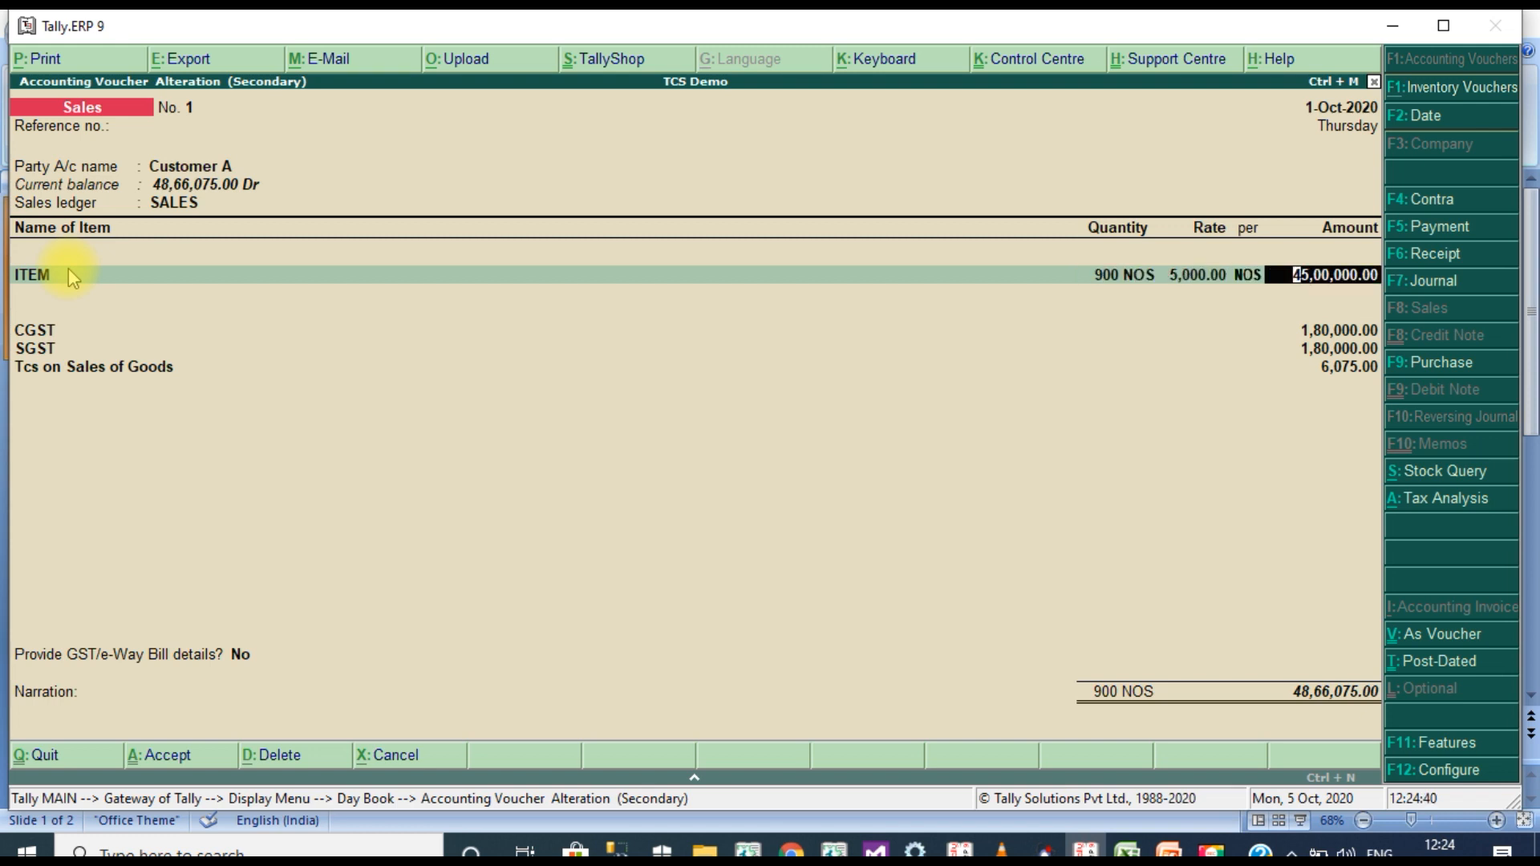
key("Return")
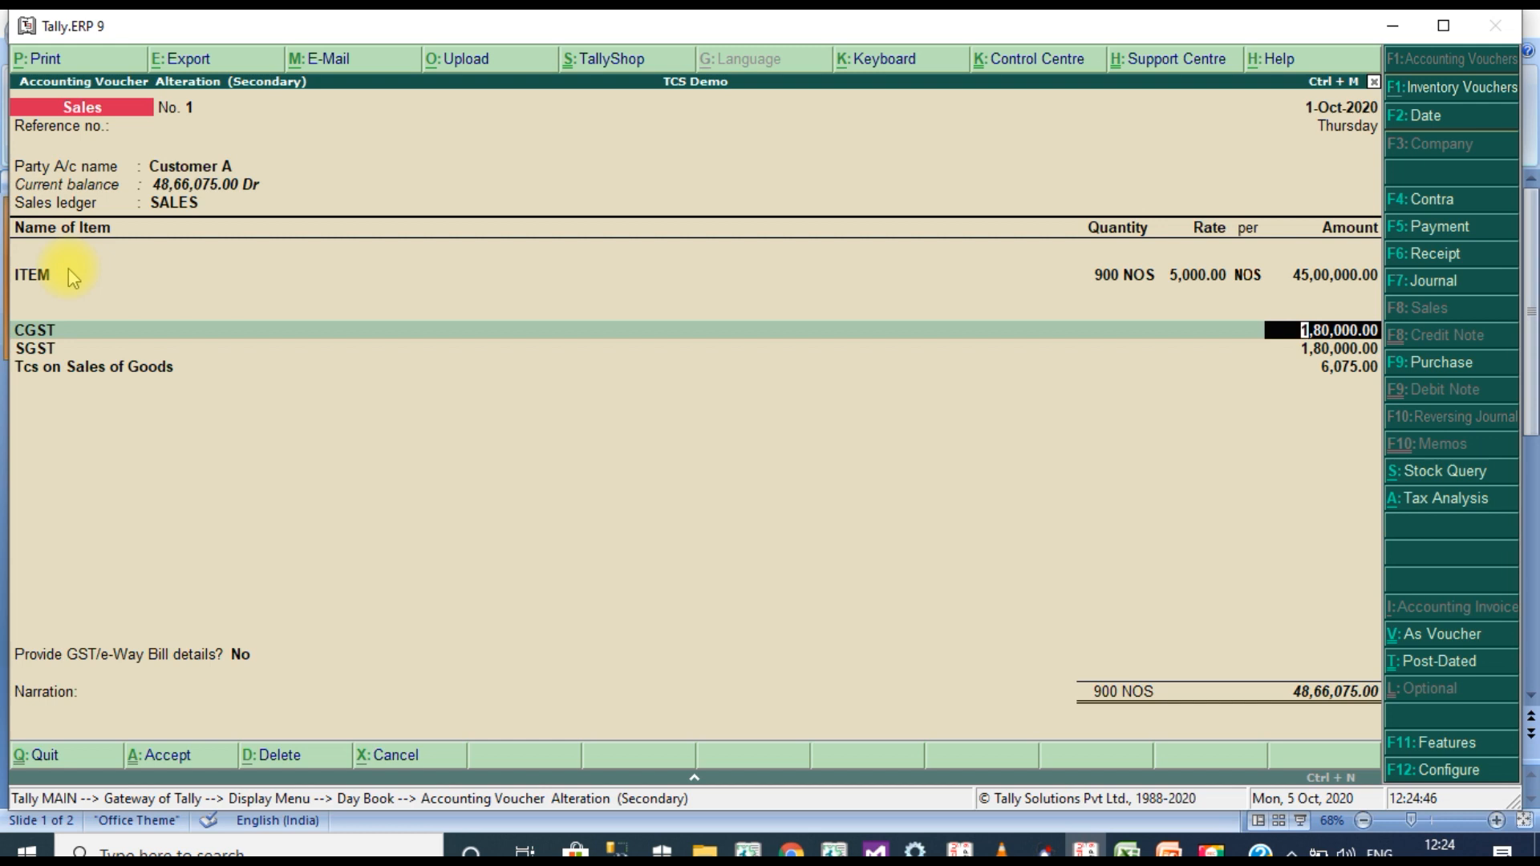
- Confirm the CGST, SGST and Tcs on Sales of Goods lines in sales voucher No. 1
key("Return")
key("Return")
key("Return")
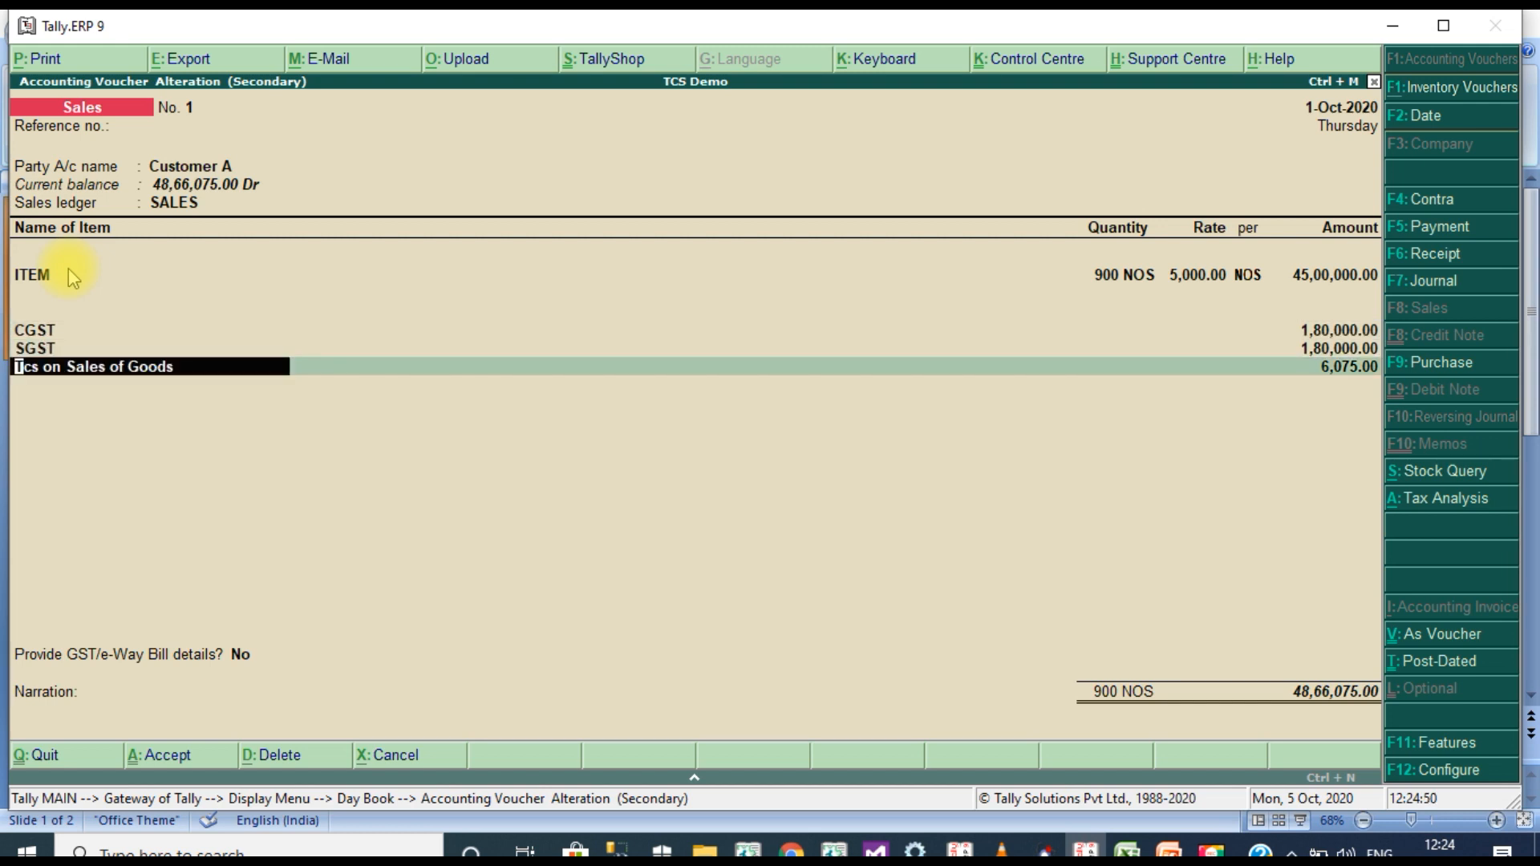
key("Return")
key("Return")
key("Return")
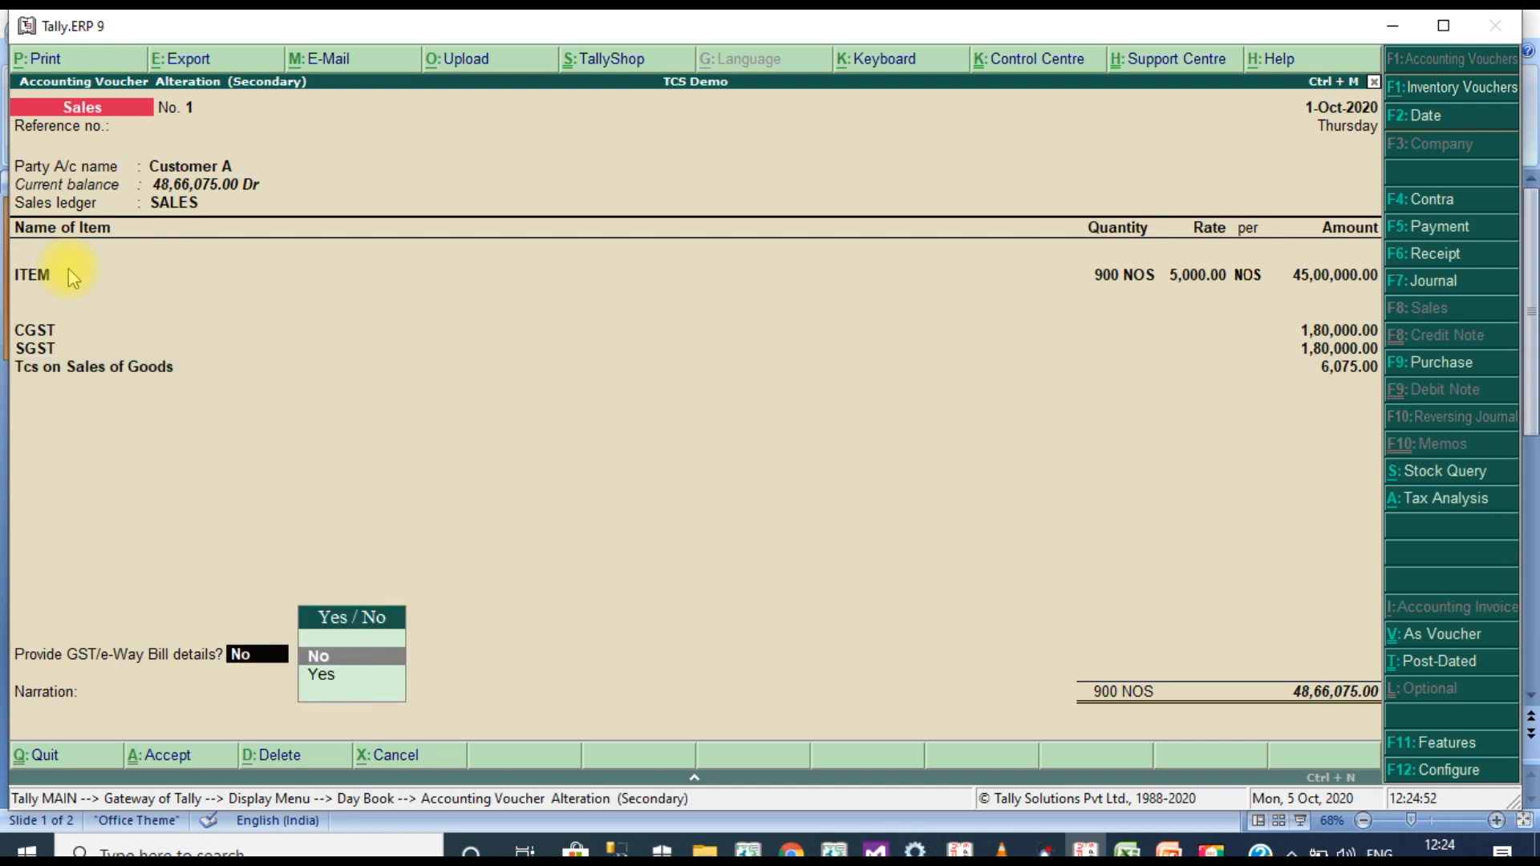
- Go back through the tax lines of Customer A's voucher and step through its ITEM line again
key("BackSpace")
key("BackSpace")
key("BackSpace")
key("BackSpace")
key("BackSpace")
key("BackSpace")
key("BackSpace")
key("BackSpace")
key("BackSpace")
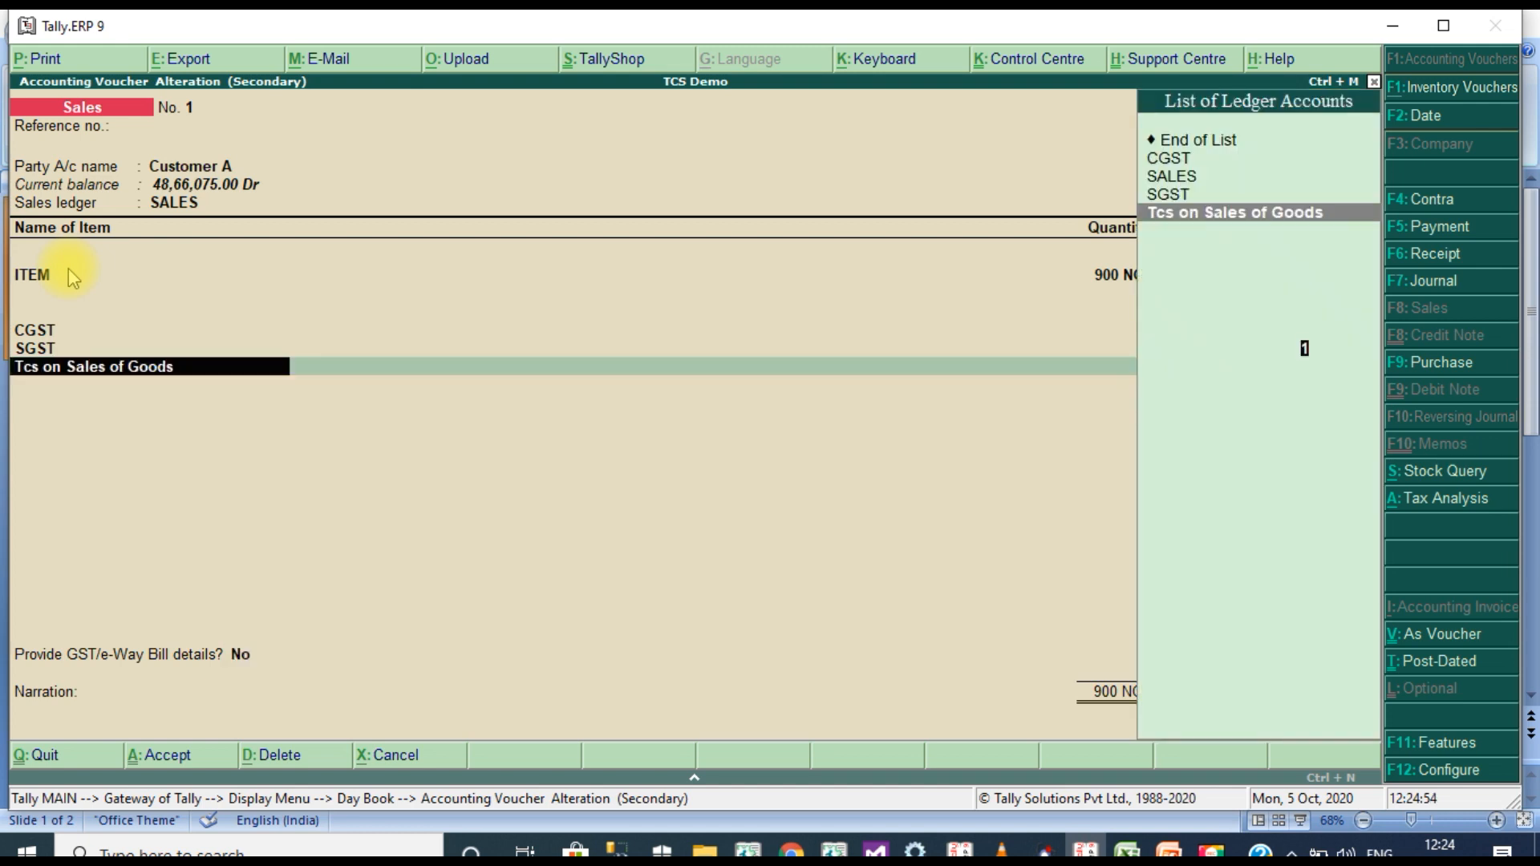
key("BackSpace")
key("Return")
key("Return")
key("Return")
key("Return")
key("Return")
key("Return")
key("Return")
key("Return")
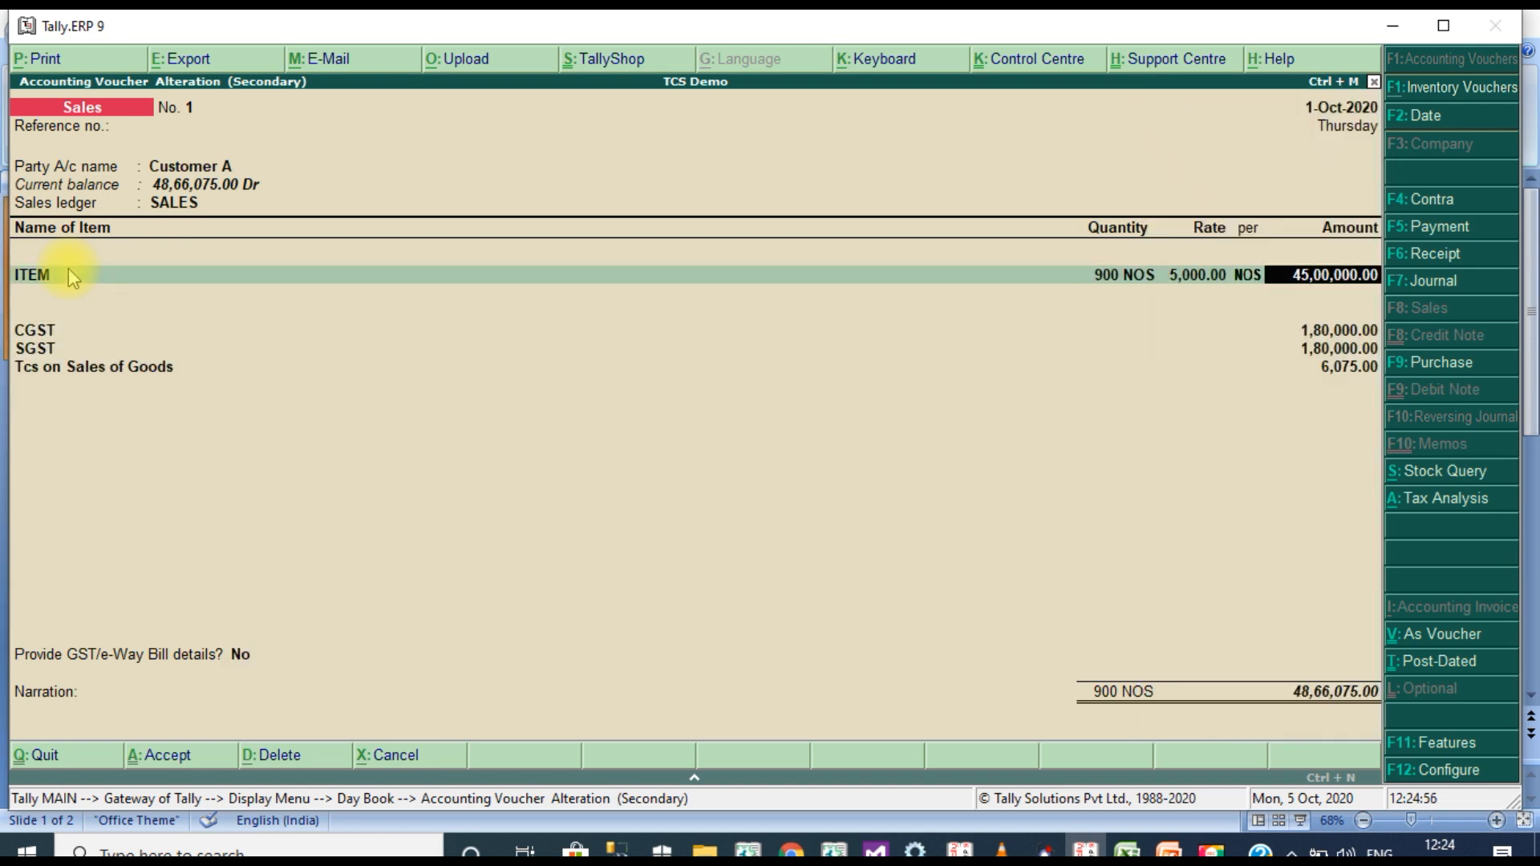
- Confirm the remaining tax lines of Customer A's voucher, keep GST/e-Way Bill details at No, and accept it
key("Return")
key("Return")
key("Return")
key("Return")
key("Return")
key("Return")
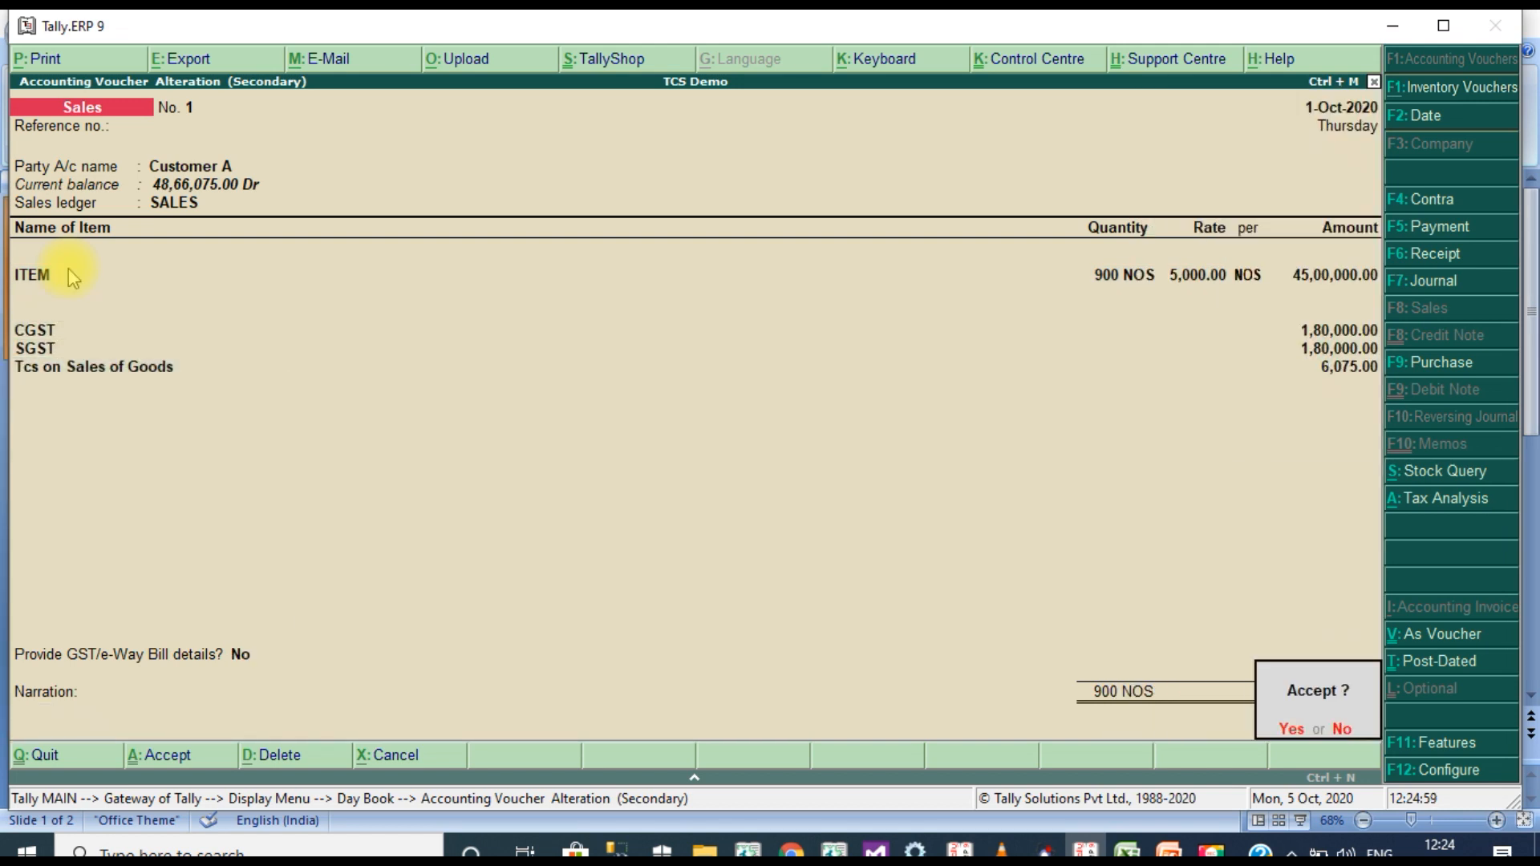
key("Return")
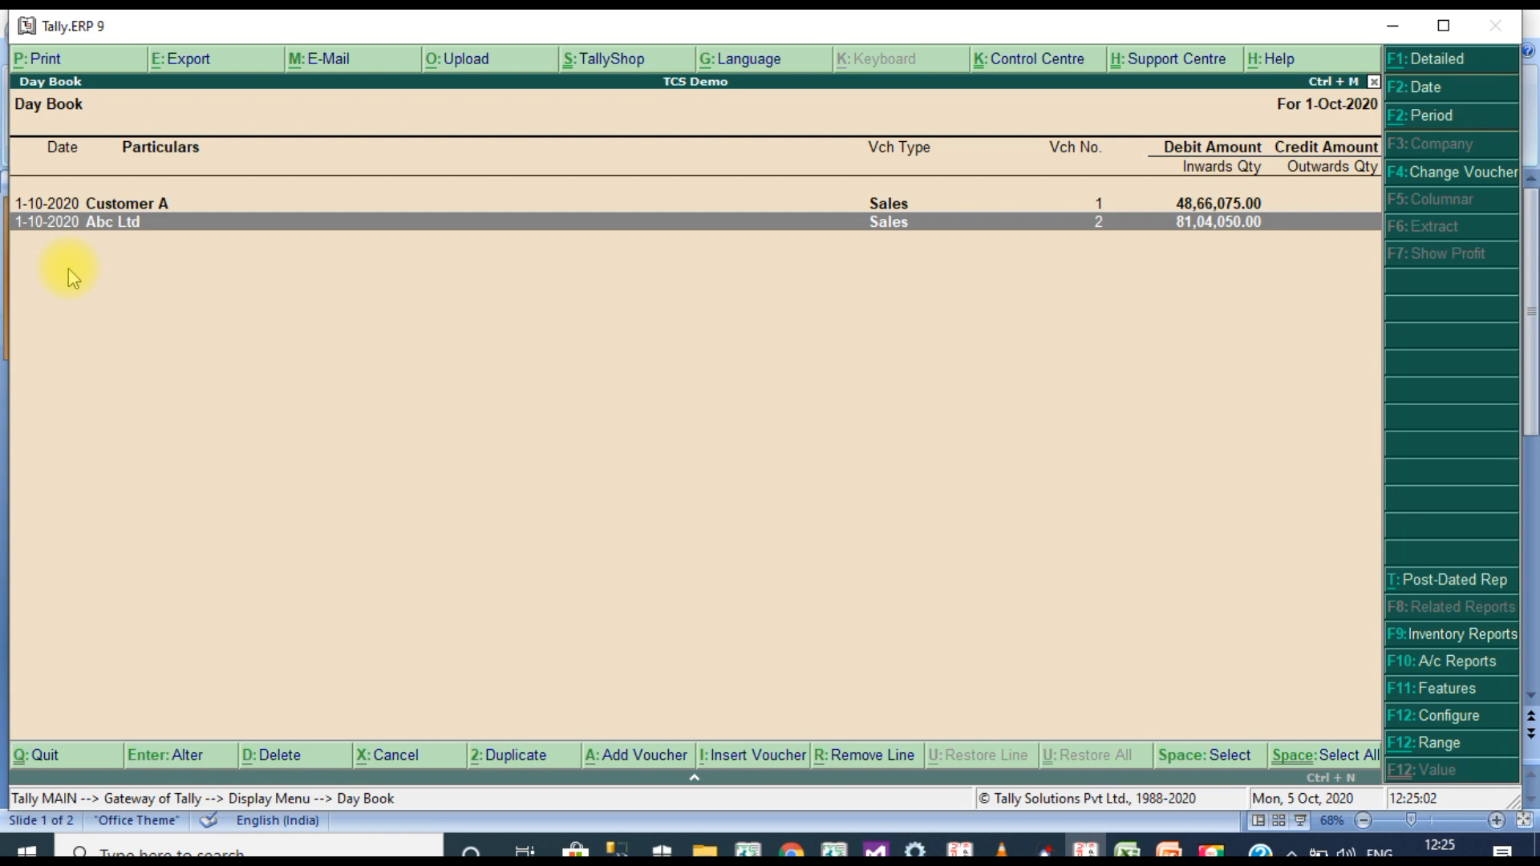
- Open Abc Ltd's sales voucher No. 2 and confirm its ITEM line of 1,500 NOS at 5,000.00
key("Return")
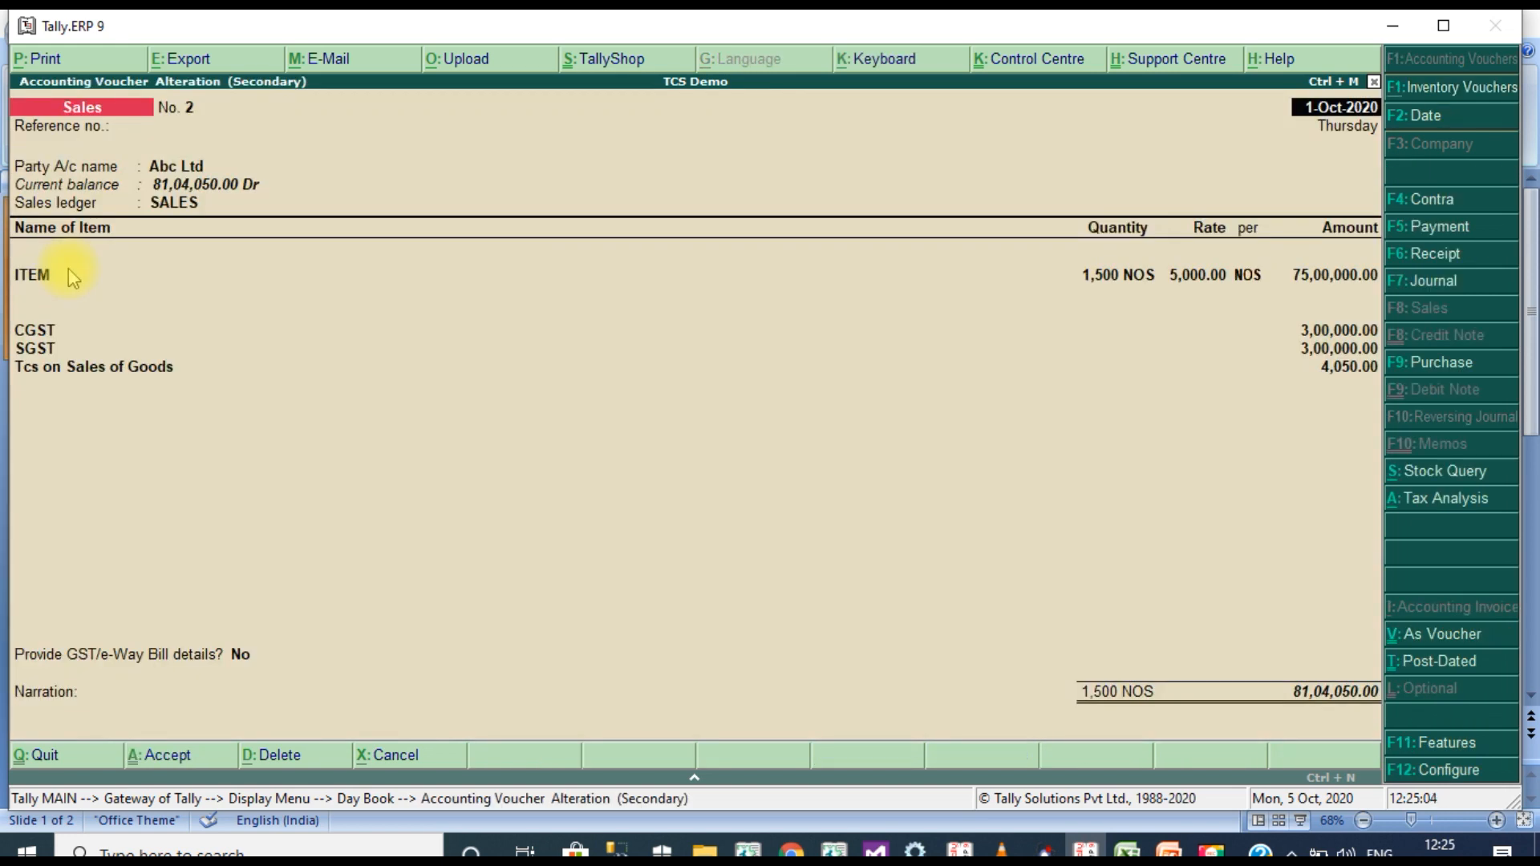
left_click(69, 269)
key("Return")
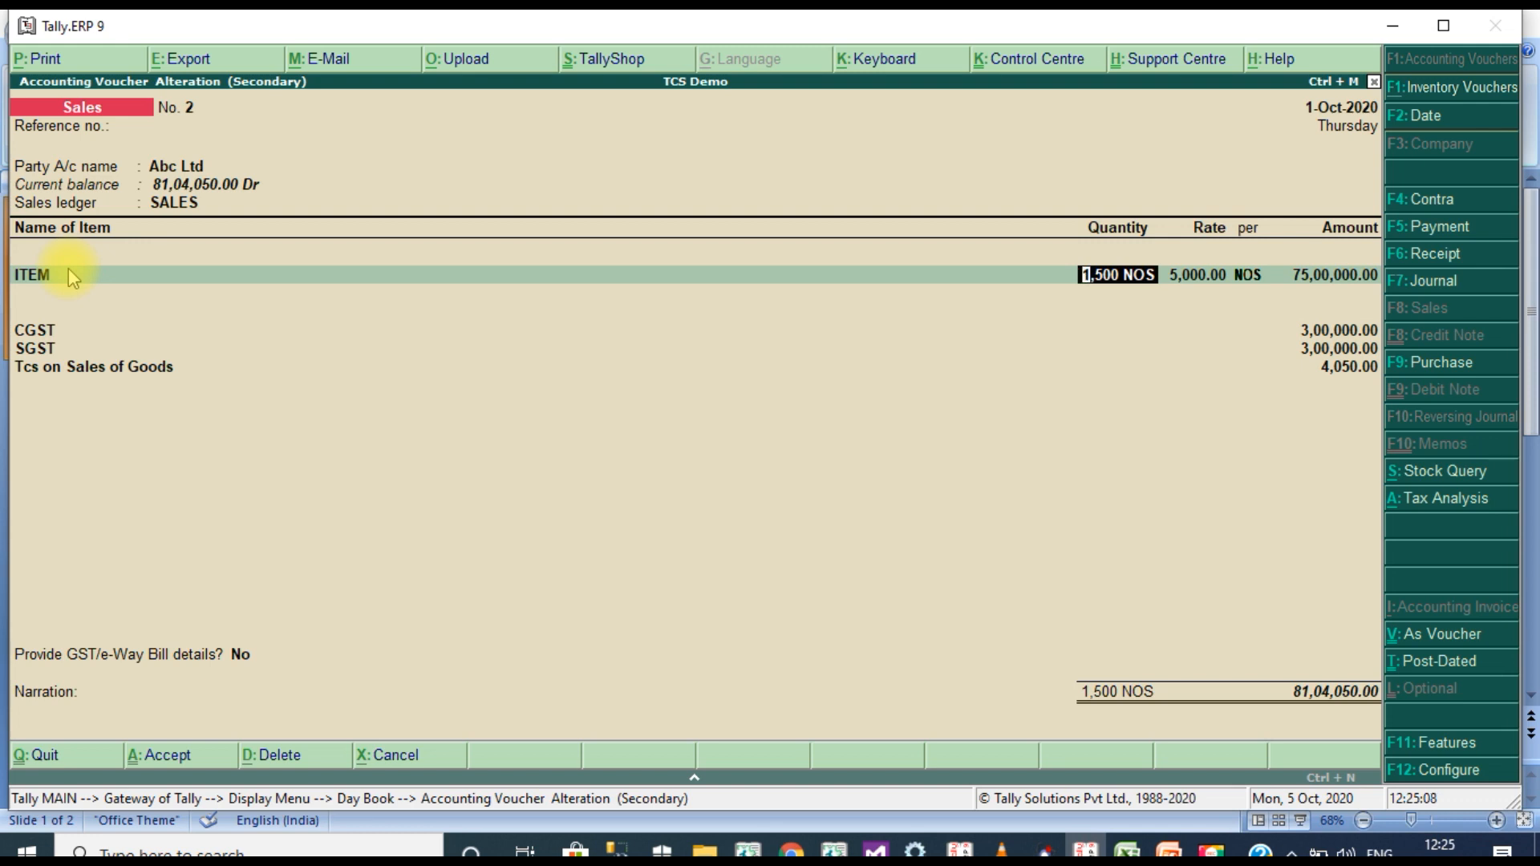
key("Return")
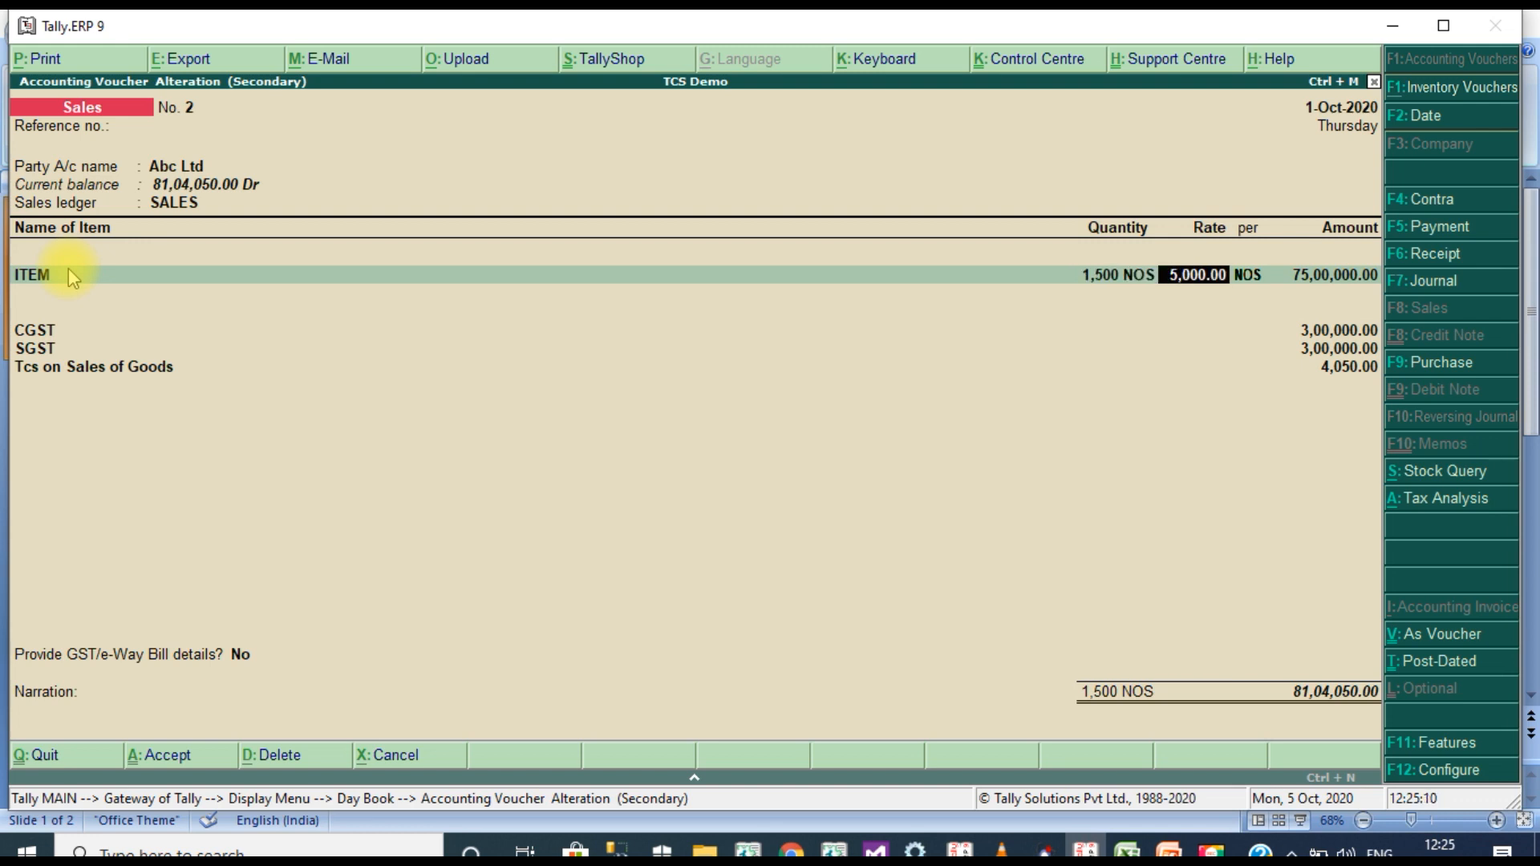
key("Return")
key("Return")
key("Return")
key("Return")
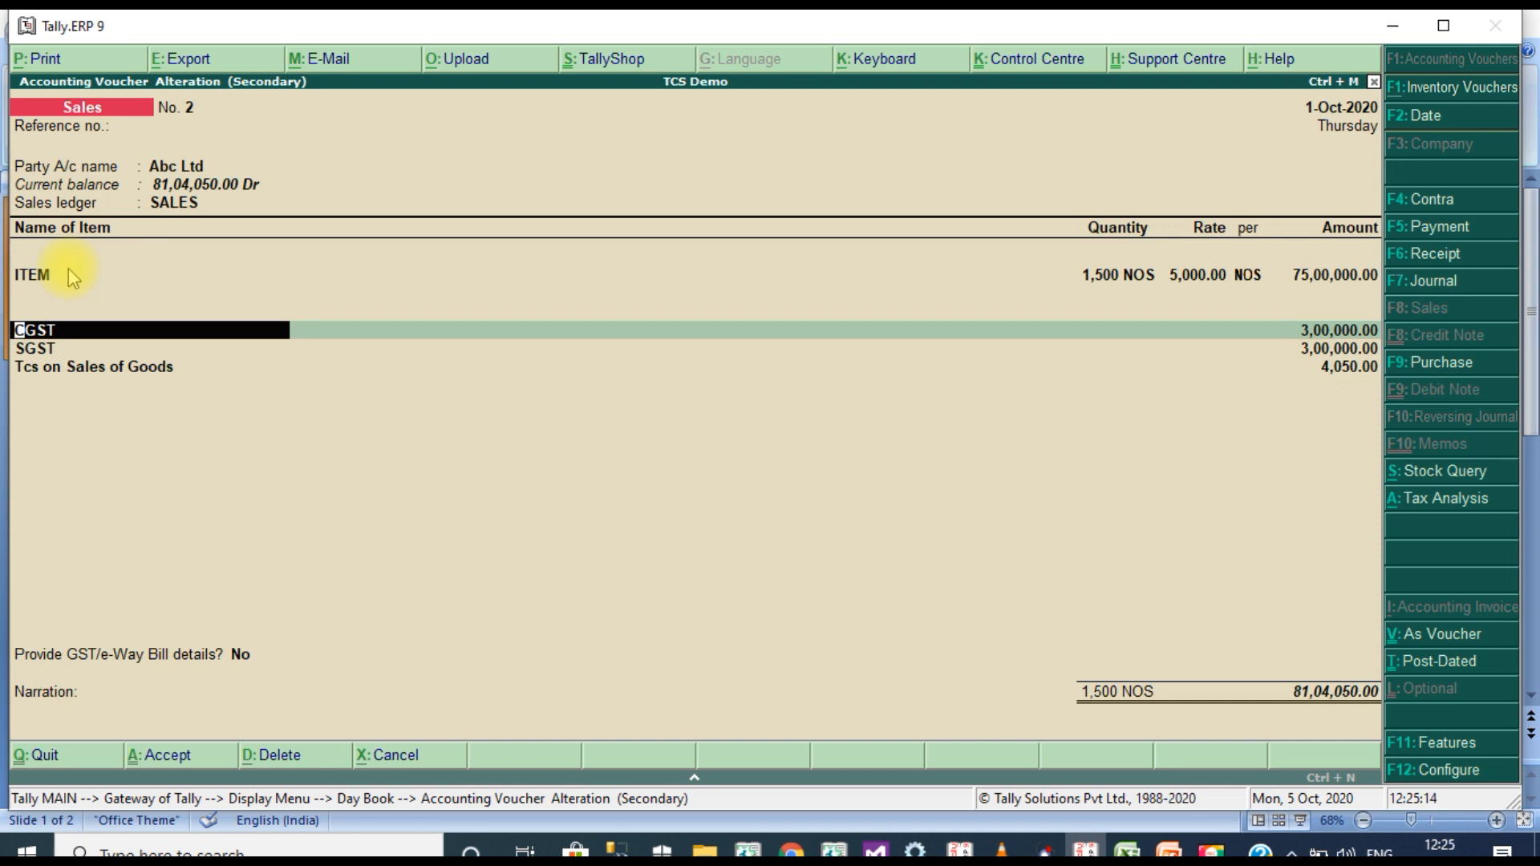
- Confirm the CGST, SGST and Tcs on Sales of Goods lines of Abc Ltd's voucher, keep GST/e-Way Bill details at No, and accept it
key("Return")
key("Return")
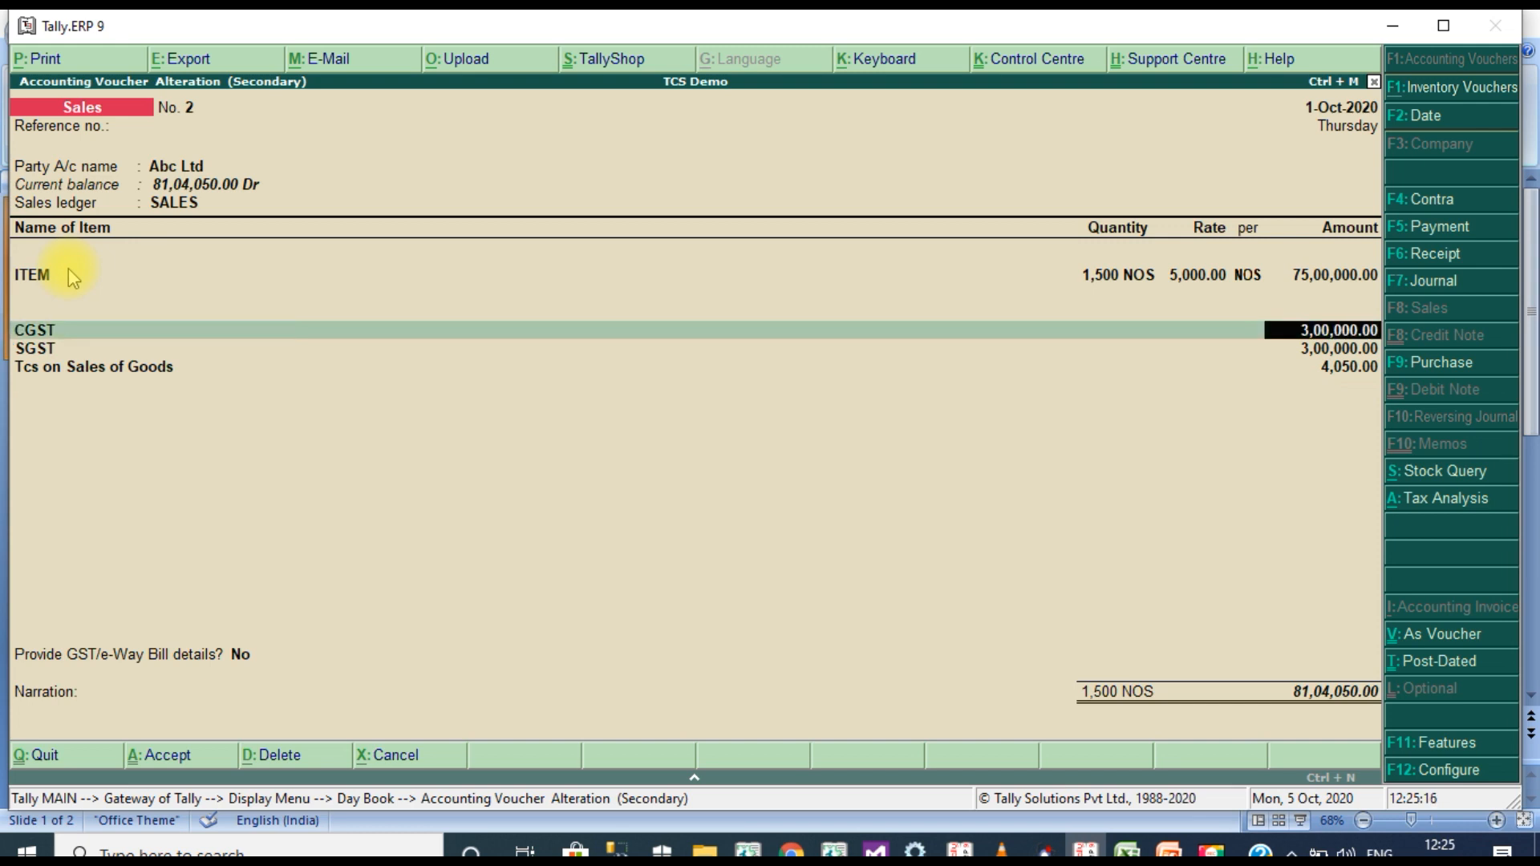
key("Return")
key("Return")
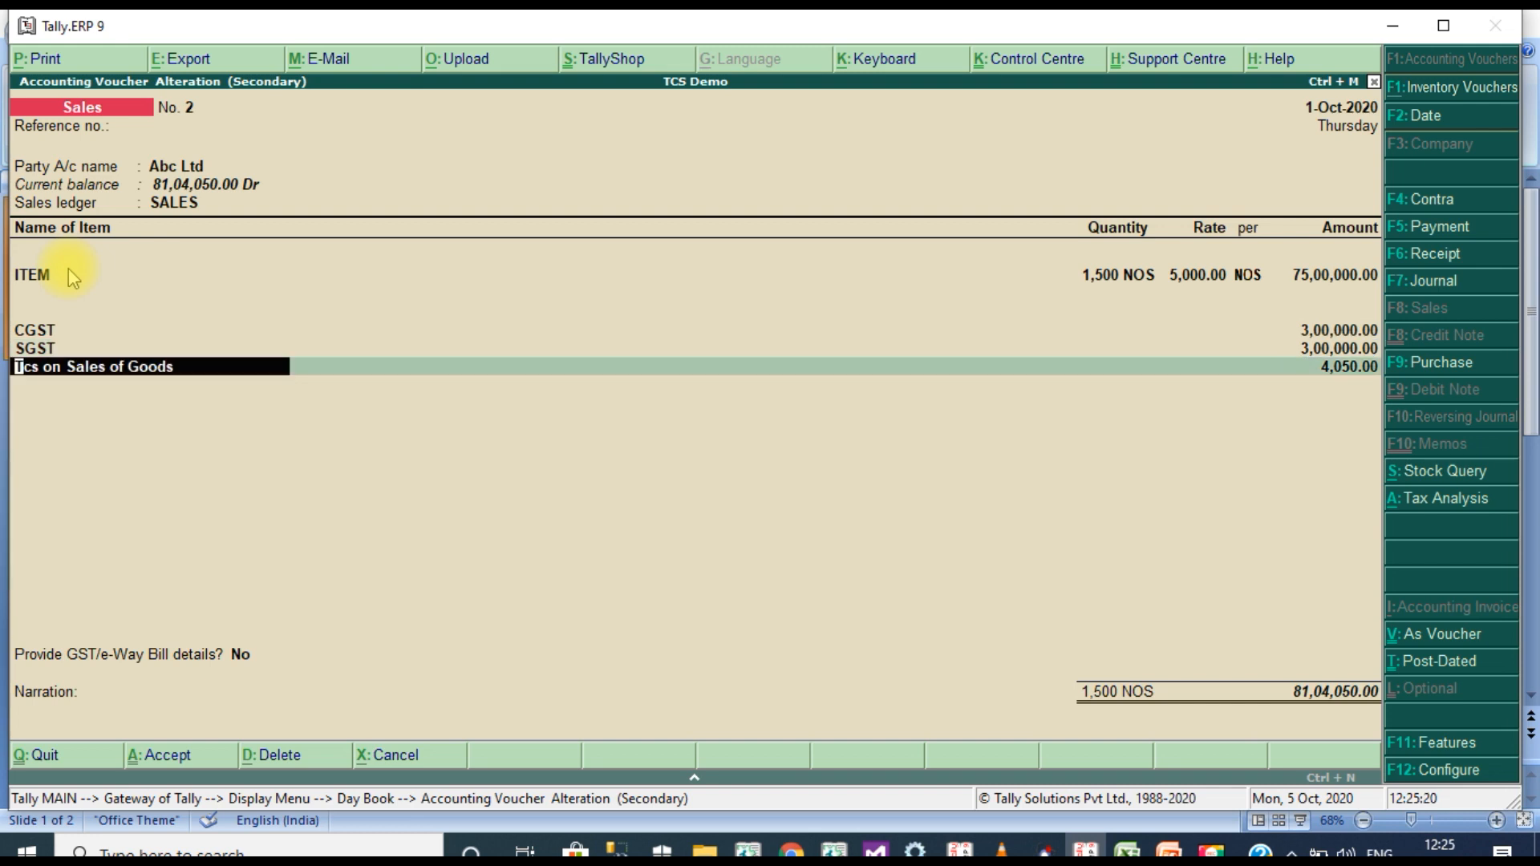
key("Return")
key("Return")
key("Return")
key("Return")
key("Return")
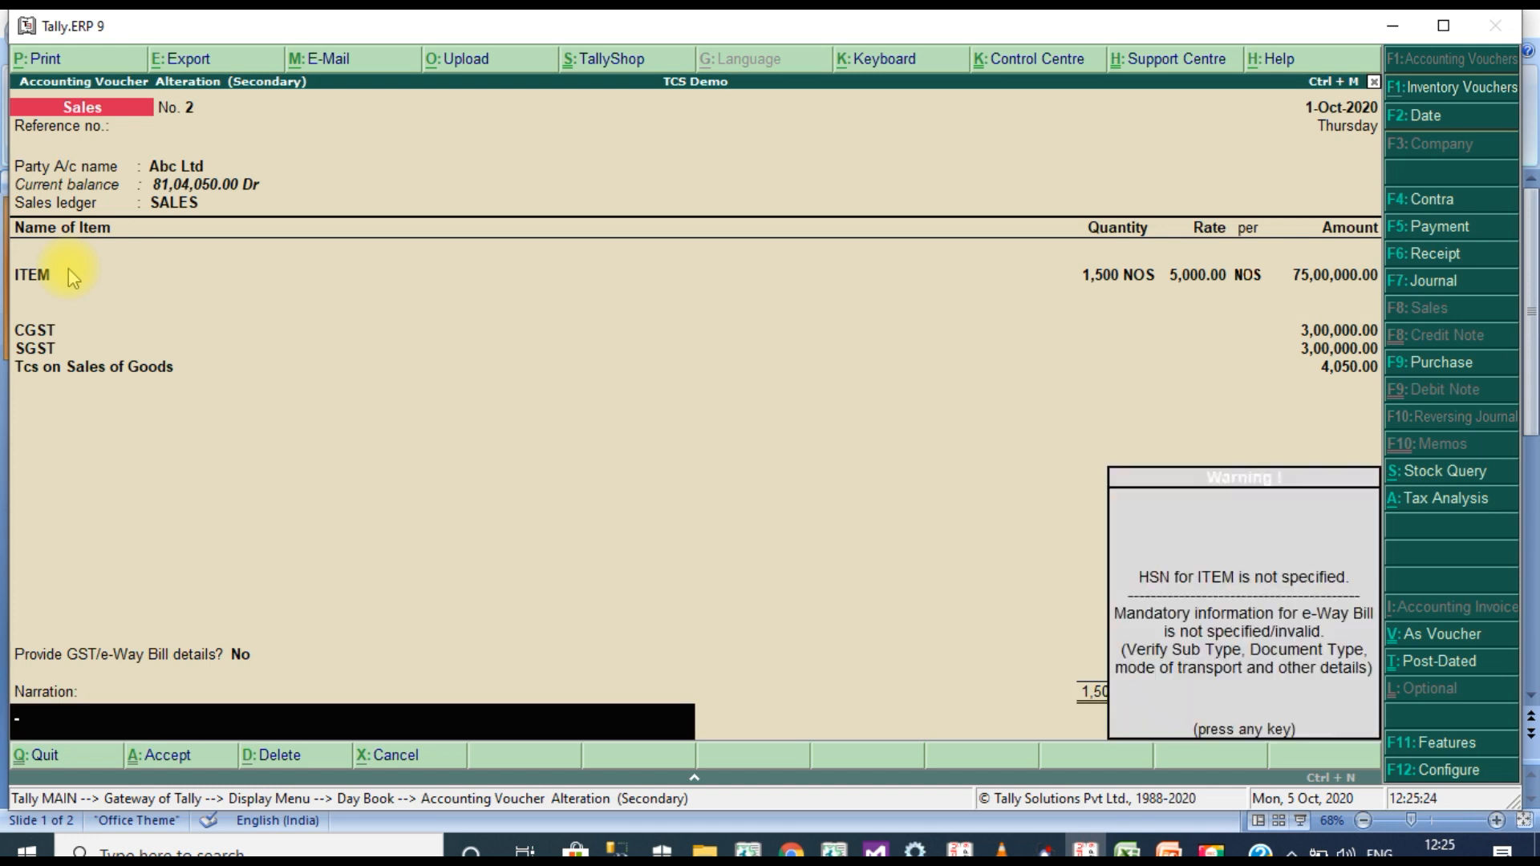
key("Return")
key("Return")
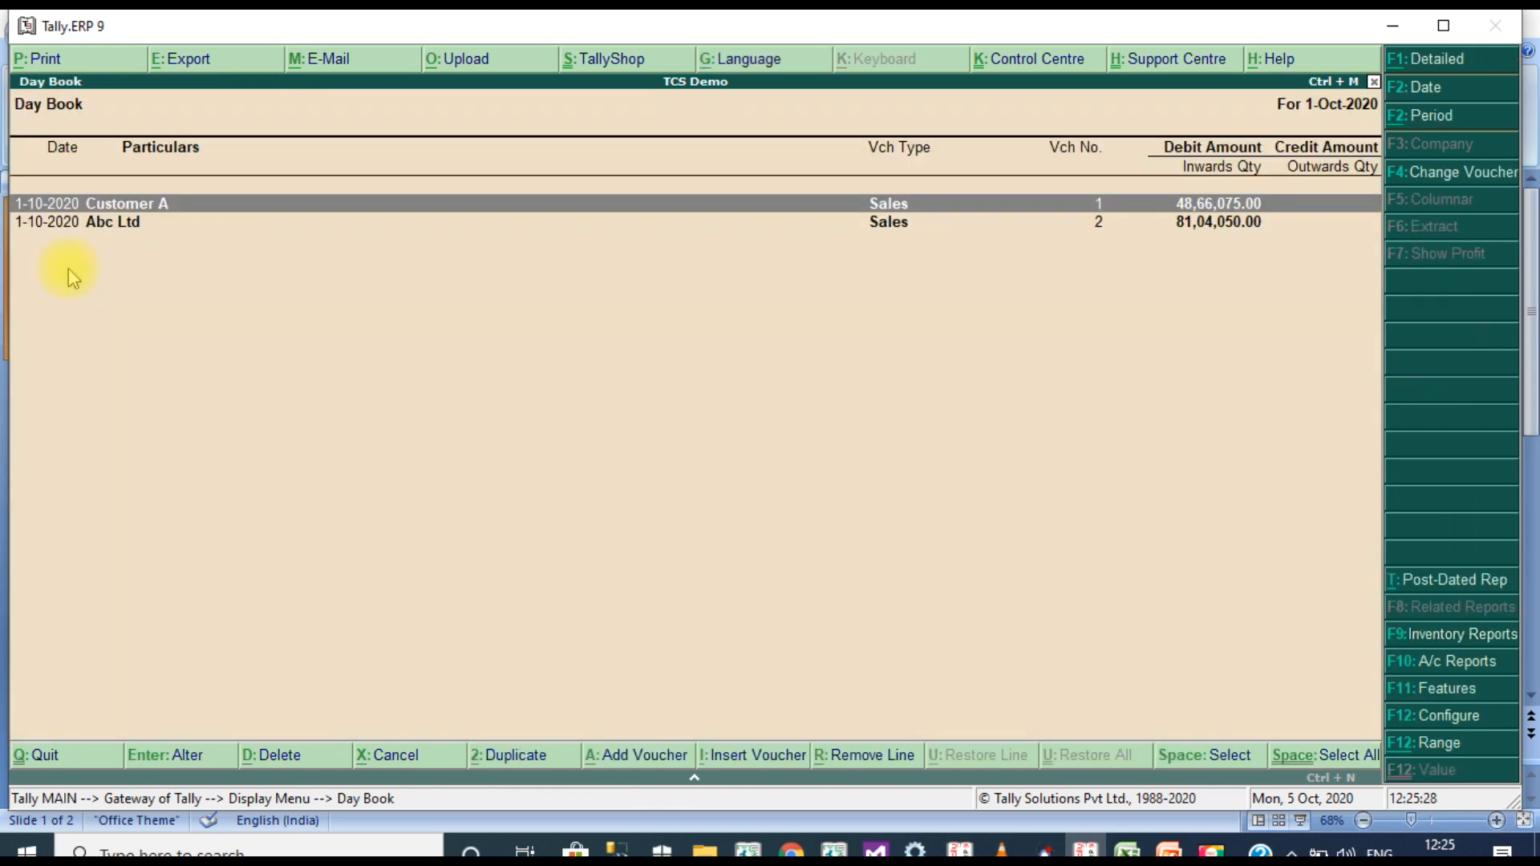
- Leave the Day Book and display the TCS Outstandings report from the statutory TCS reports
key("Escape")
key("Down")
key("Down")
key("Down")
key("Down")
key("Down")
key("Return")
key("Down")
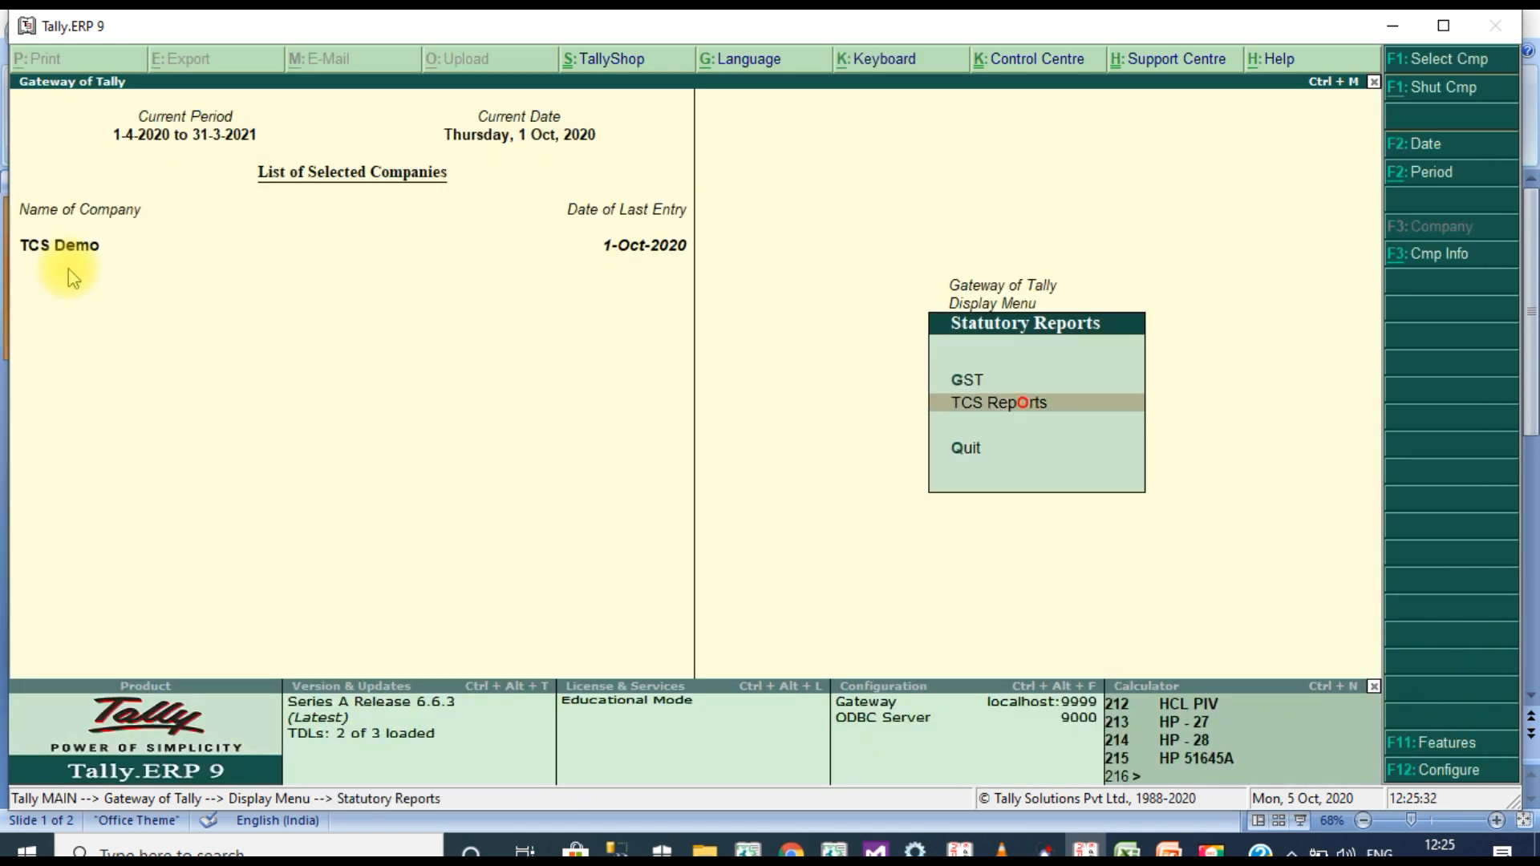
key("Return")
key("Down")
key("Down")
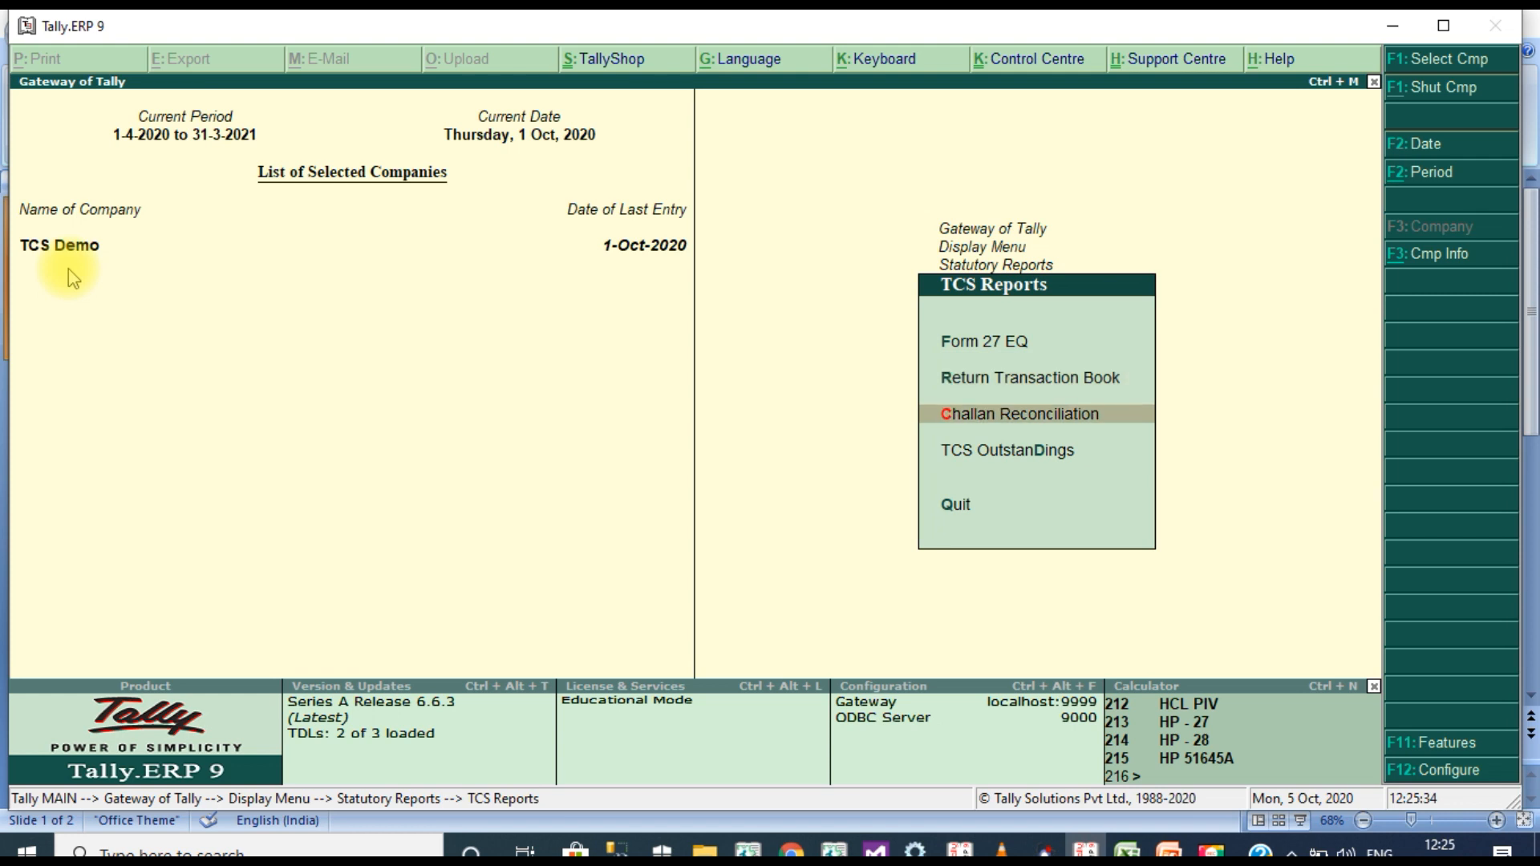
key("Down")
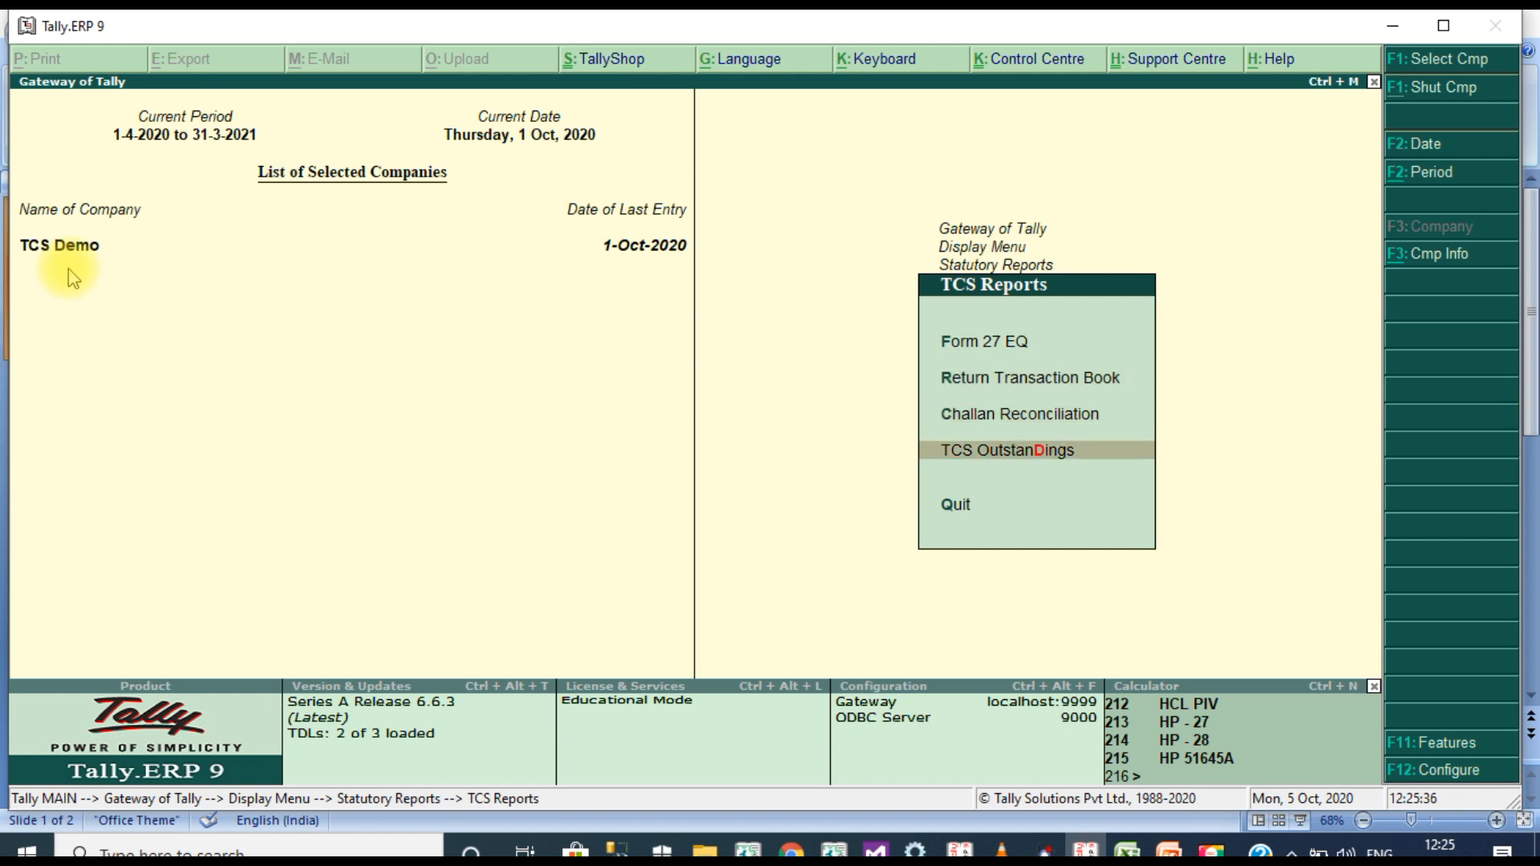
key("Return")
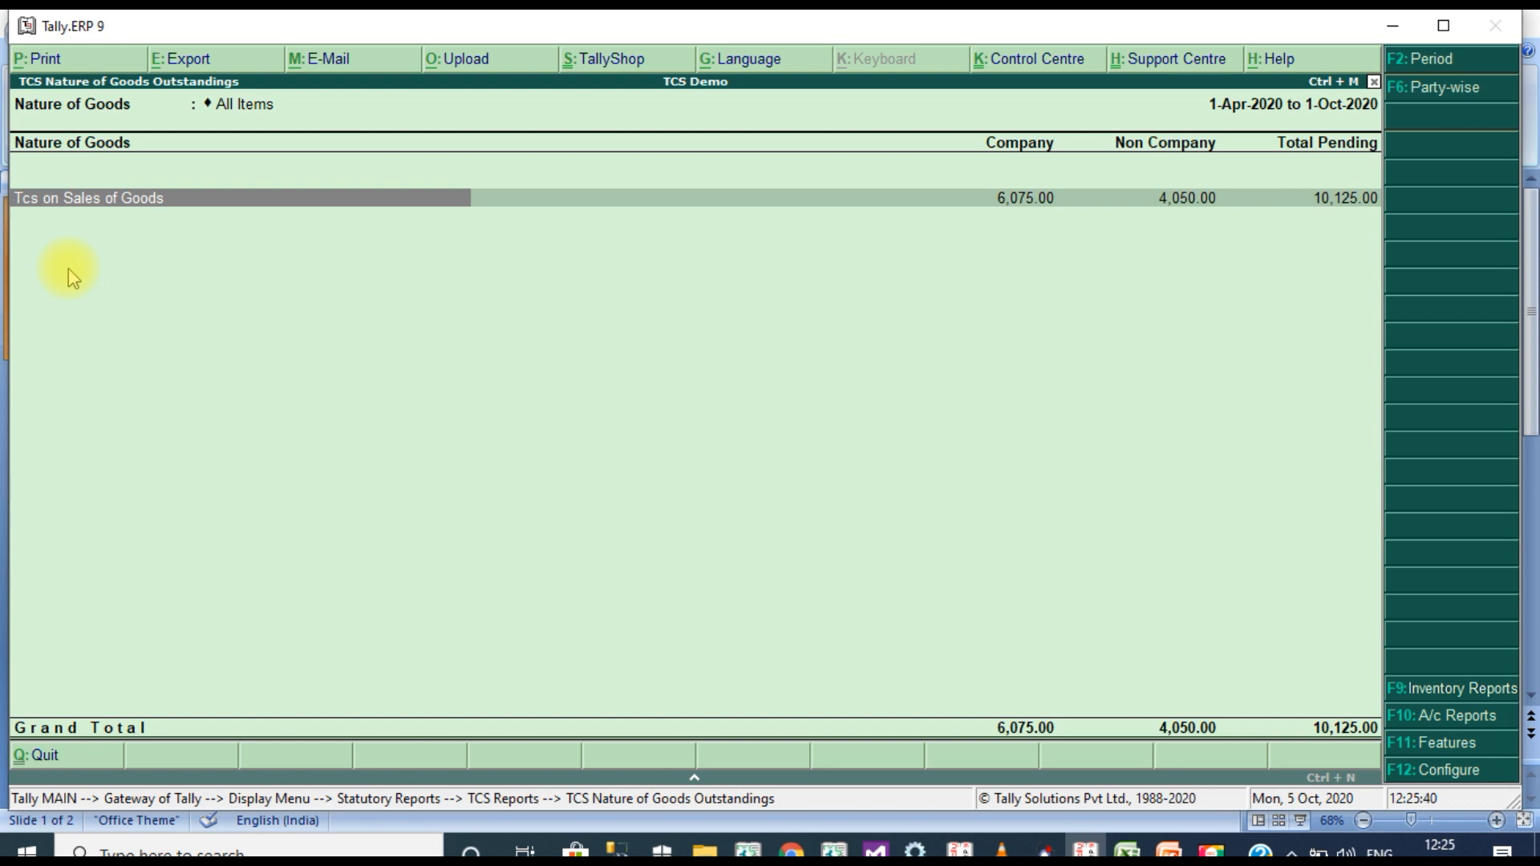
- Examine the company, non-company and total pending TCS for Tcs on Sales of Goods, and close the report
key("Right")
key("Right")
key("Right")
key("Left")
key("Right")
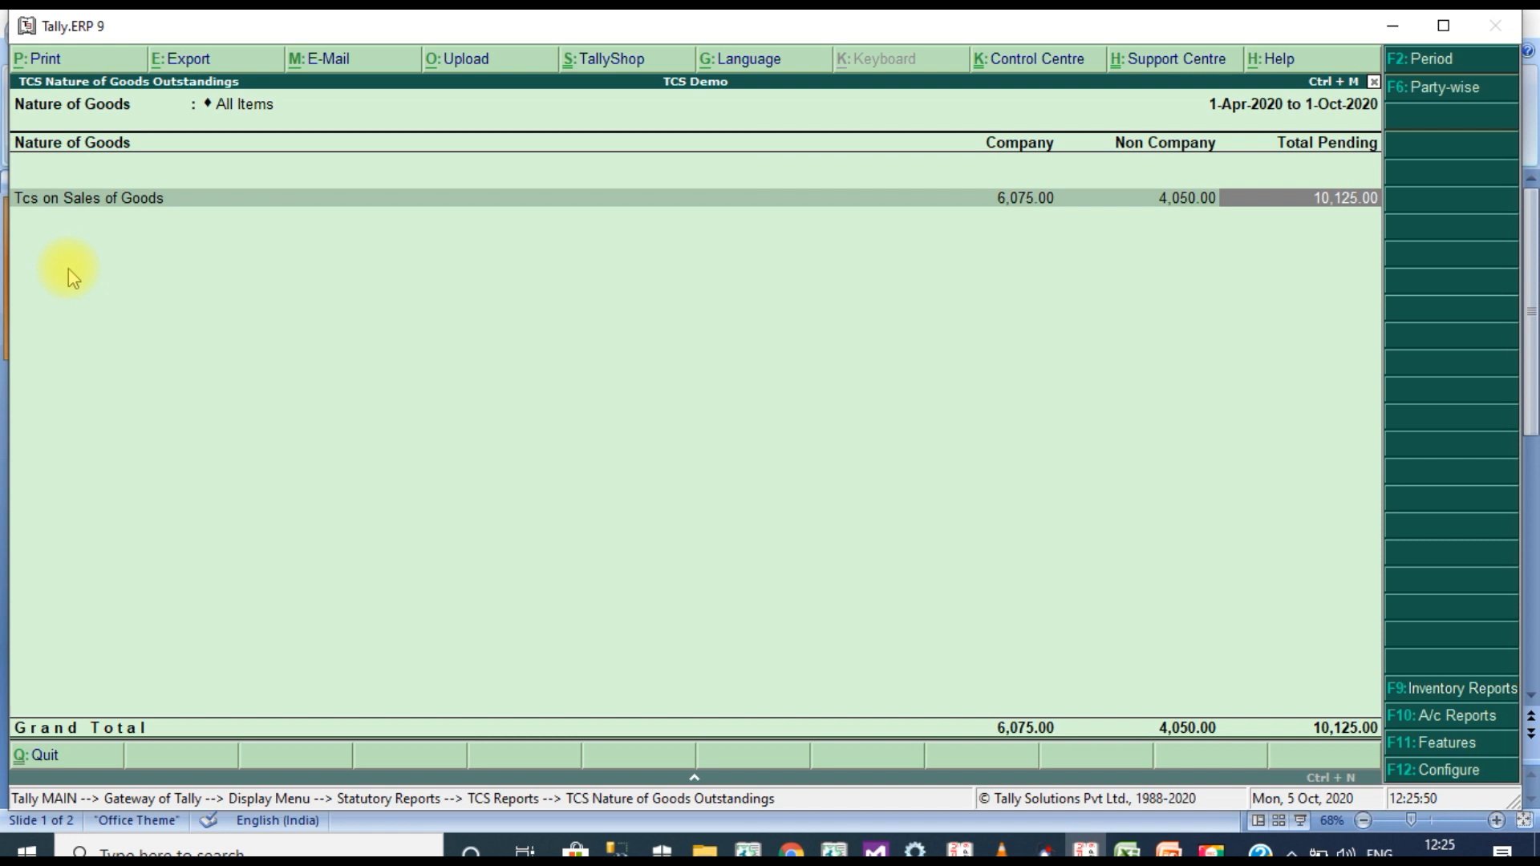
key("Escape")
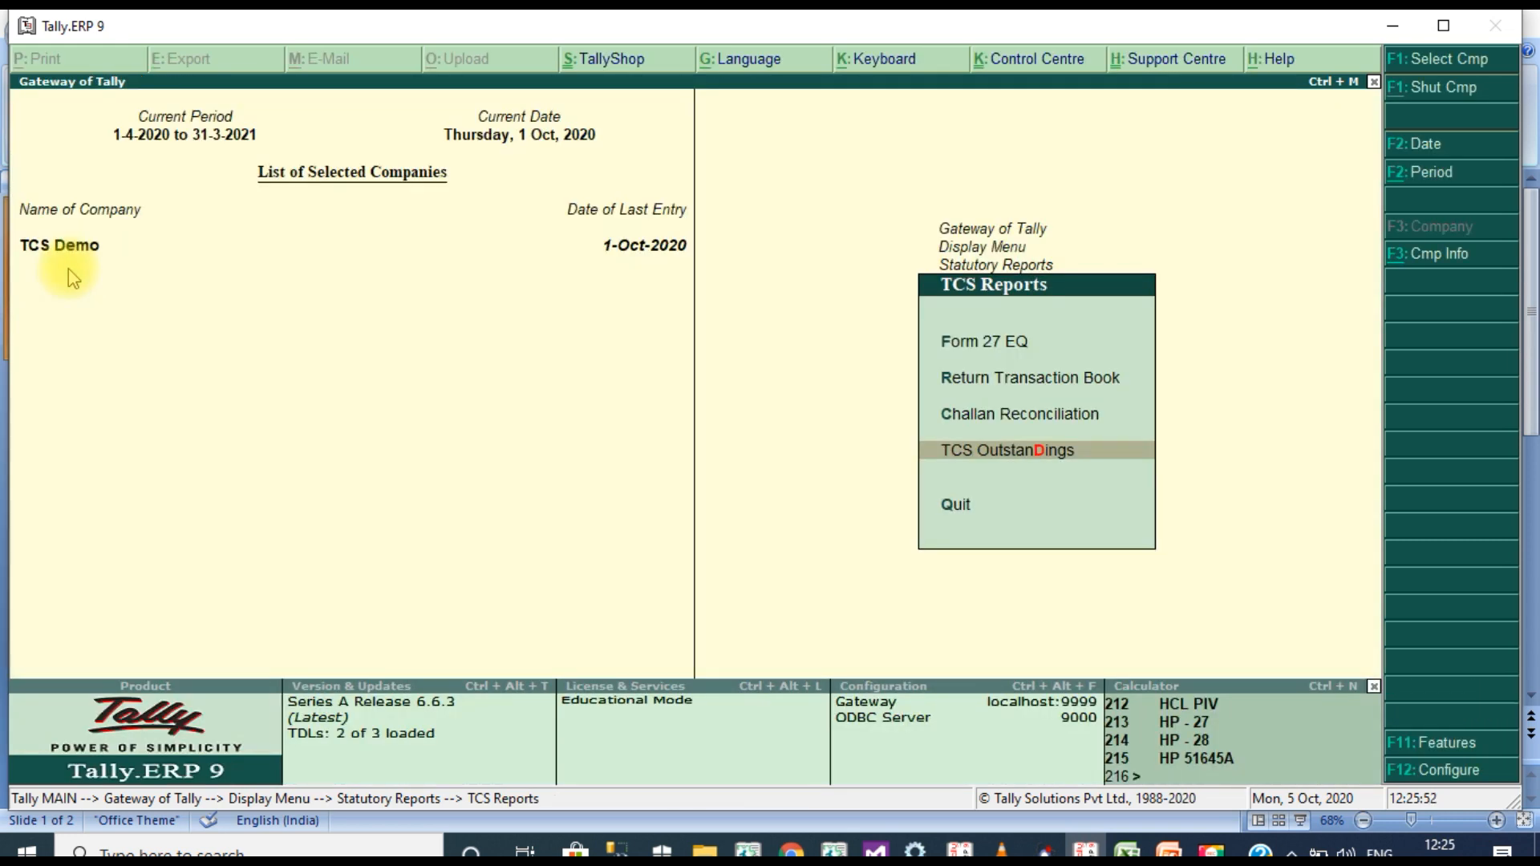
- Display Form 27 EQ, examine its collection and payment details, and return to the main menu
key("Up")
key("Up")
key("Up")
key("Return")
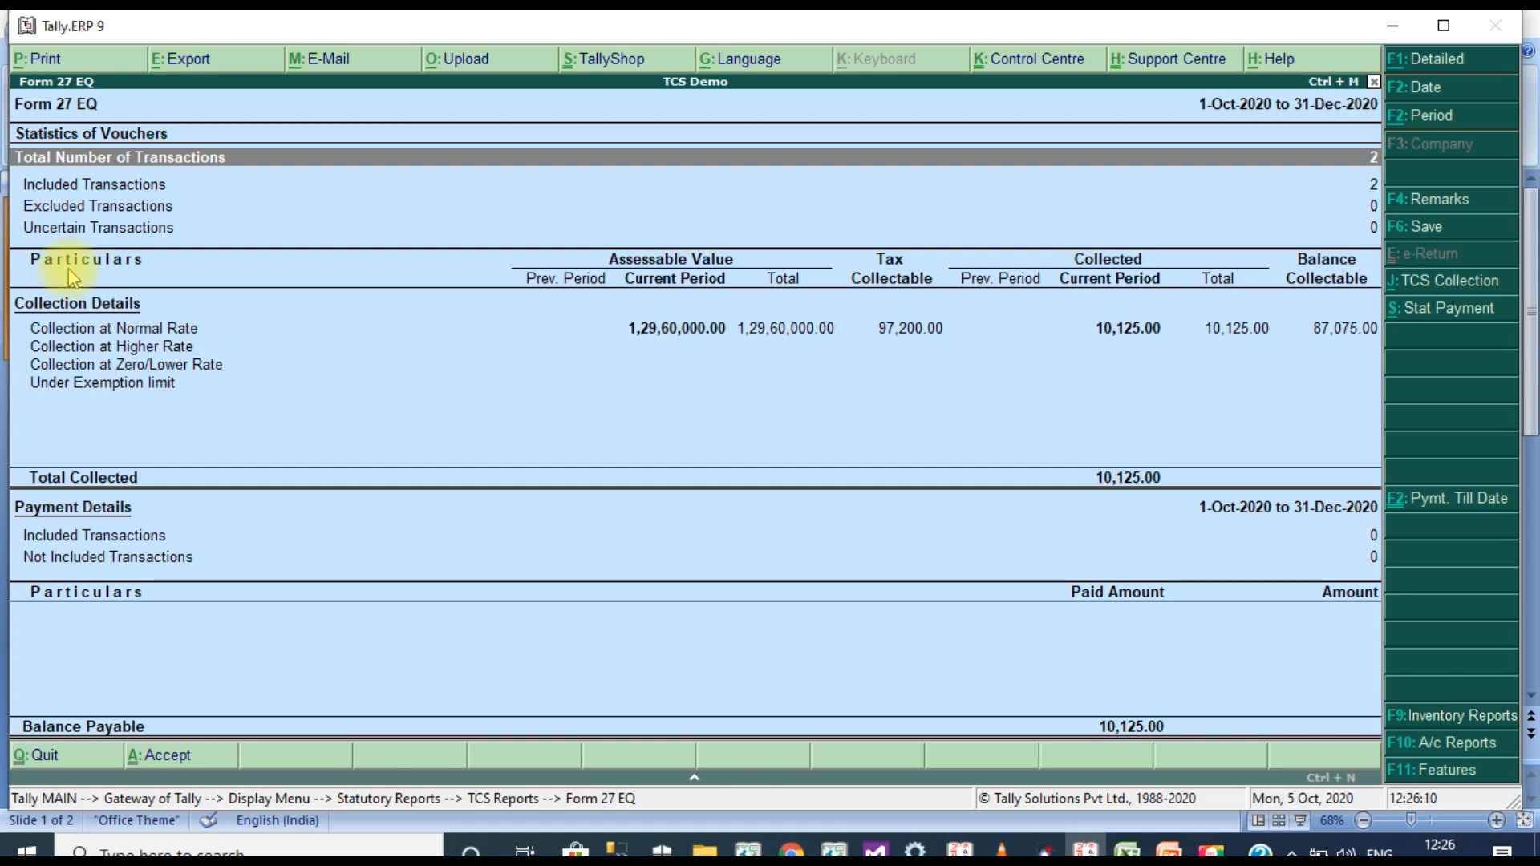
key("Escape")
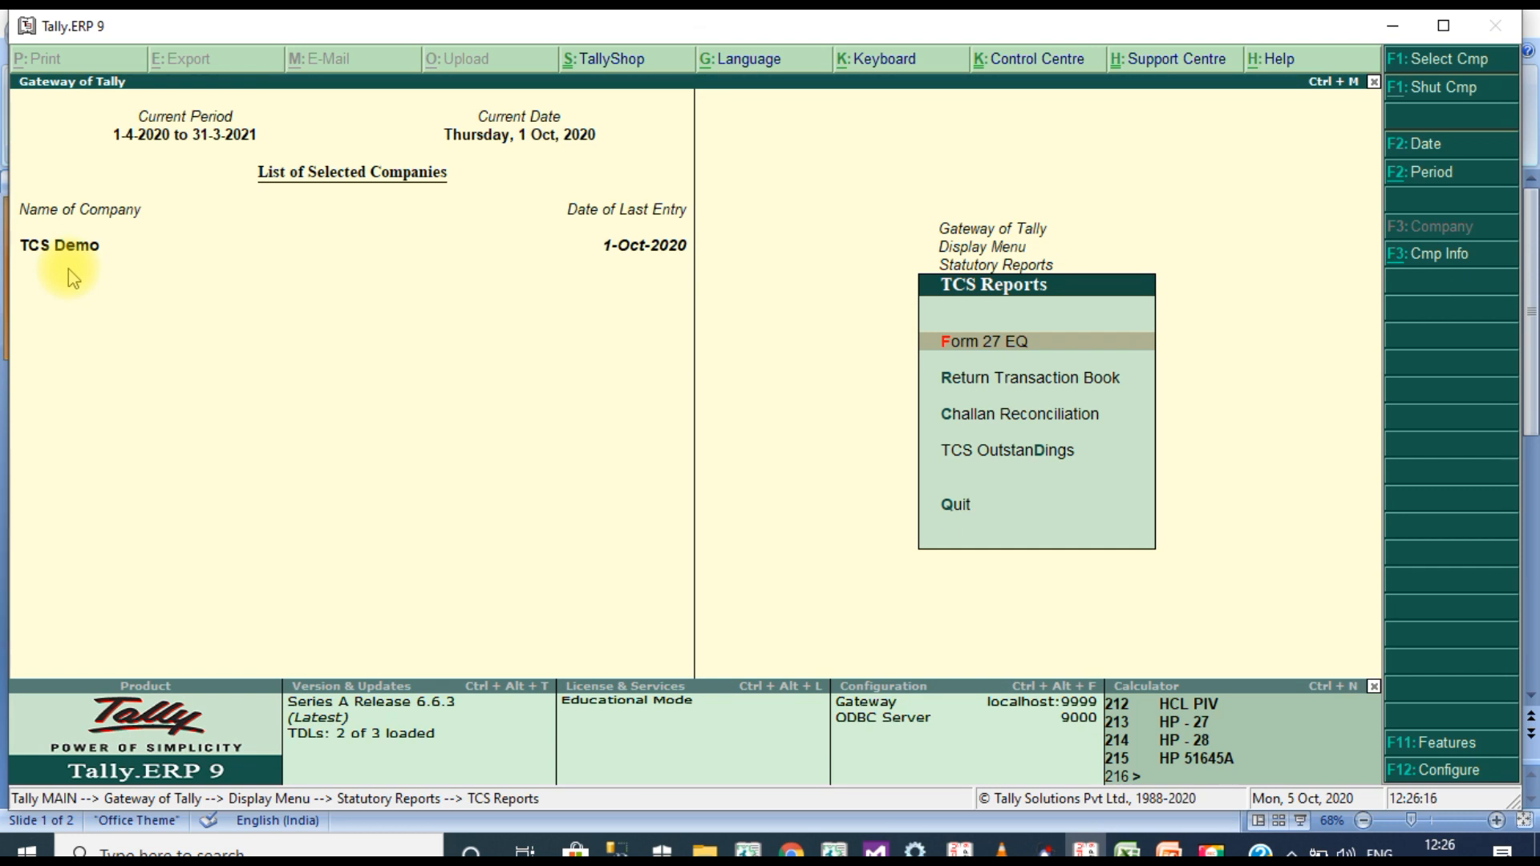
key("Escape")
key("Escape")
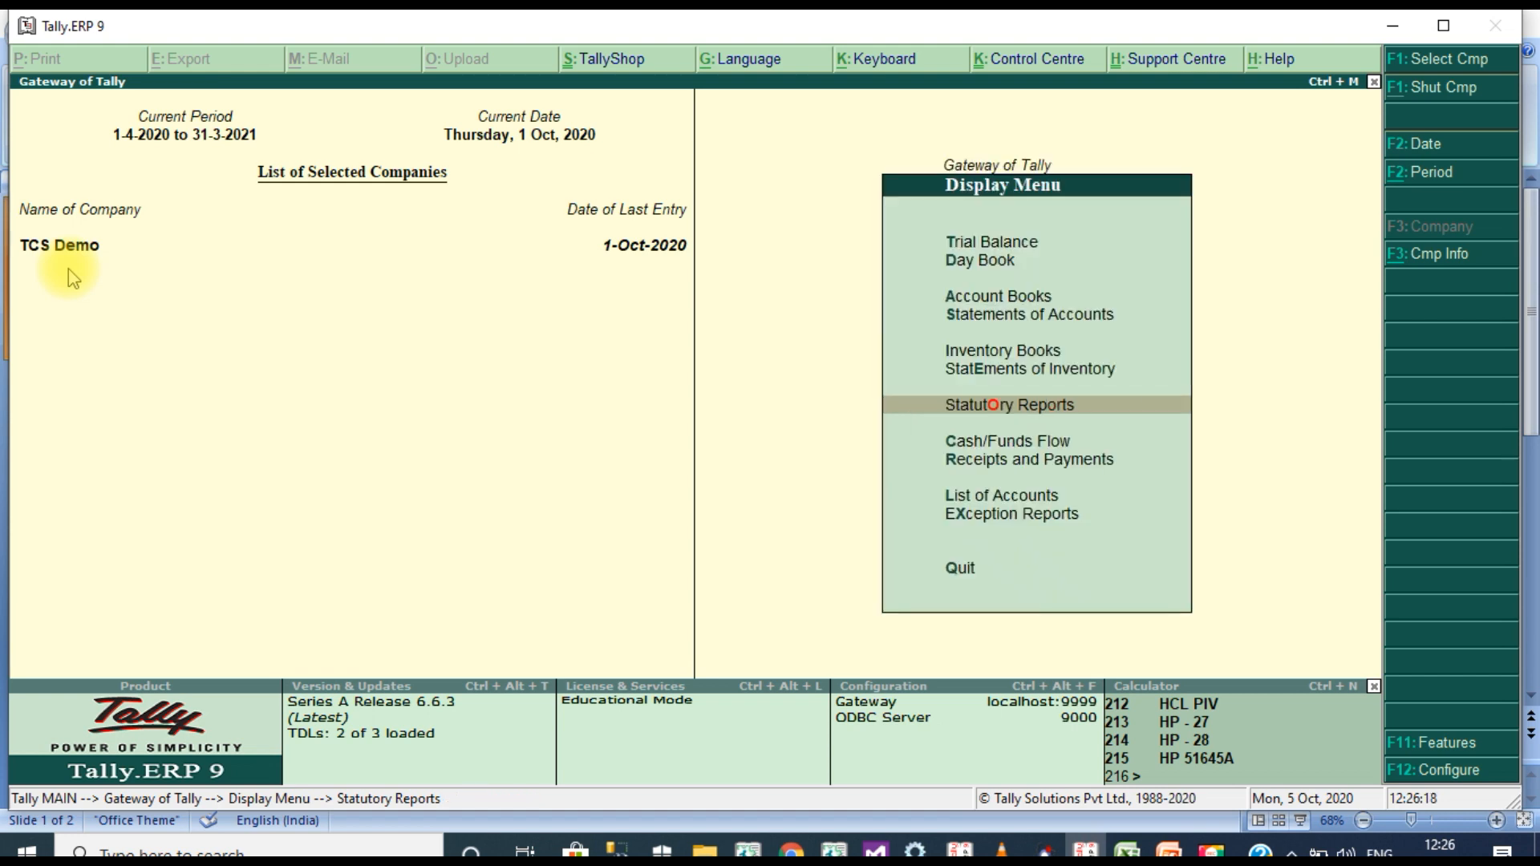
key("Escape")
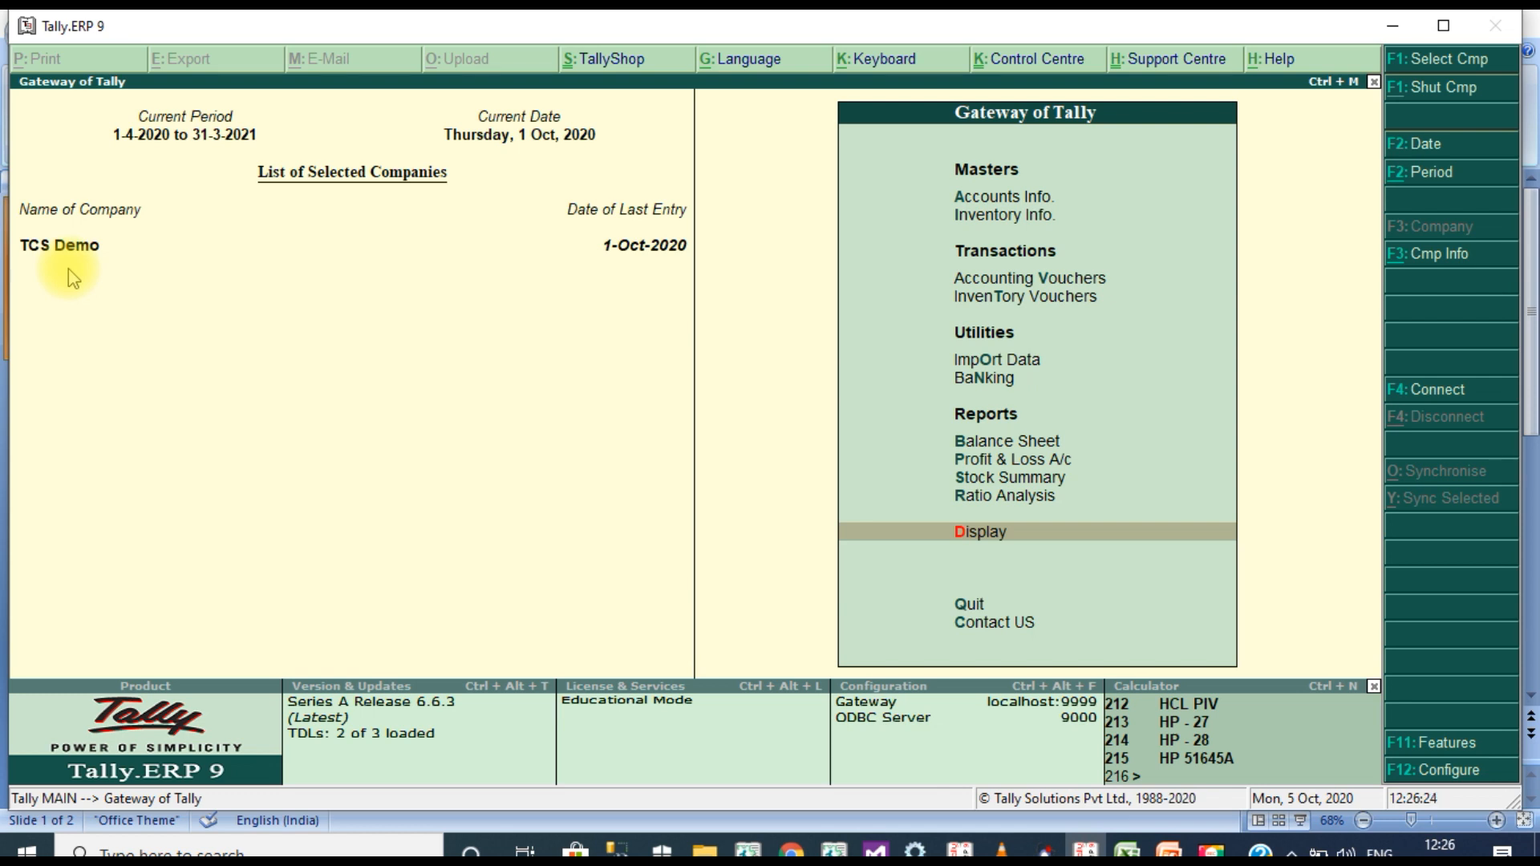
key("Up")
key("Up")
key("Up")
key("Up")
key("Up")
key("Up")
key("Up")
key("Up")
key("Up")
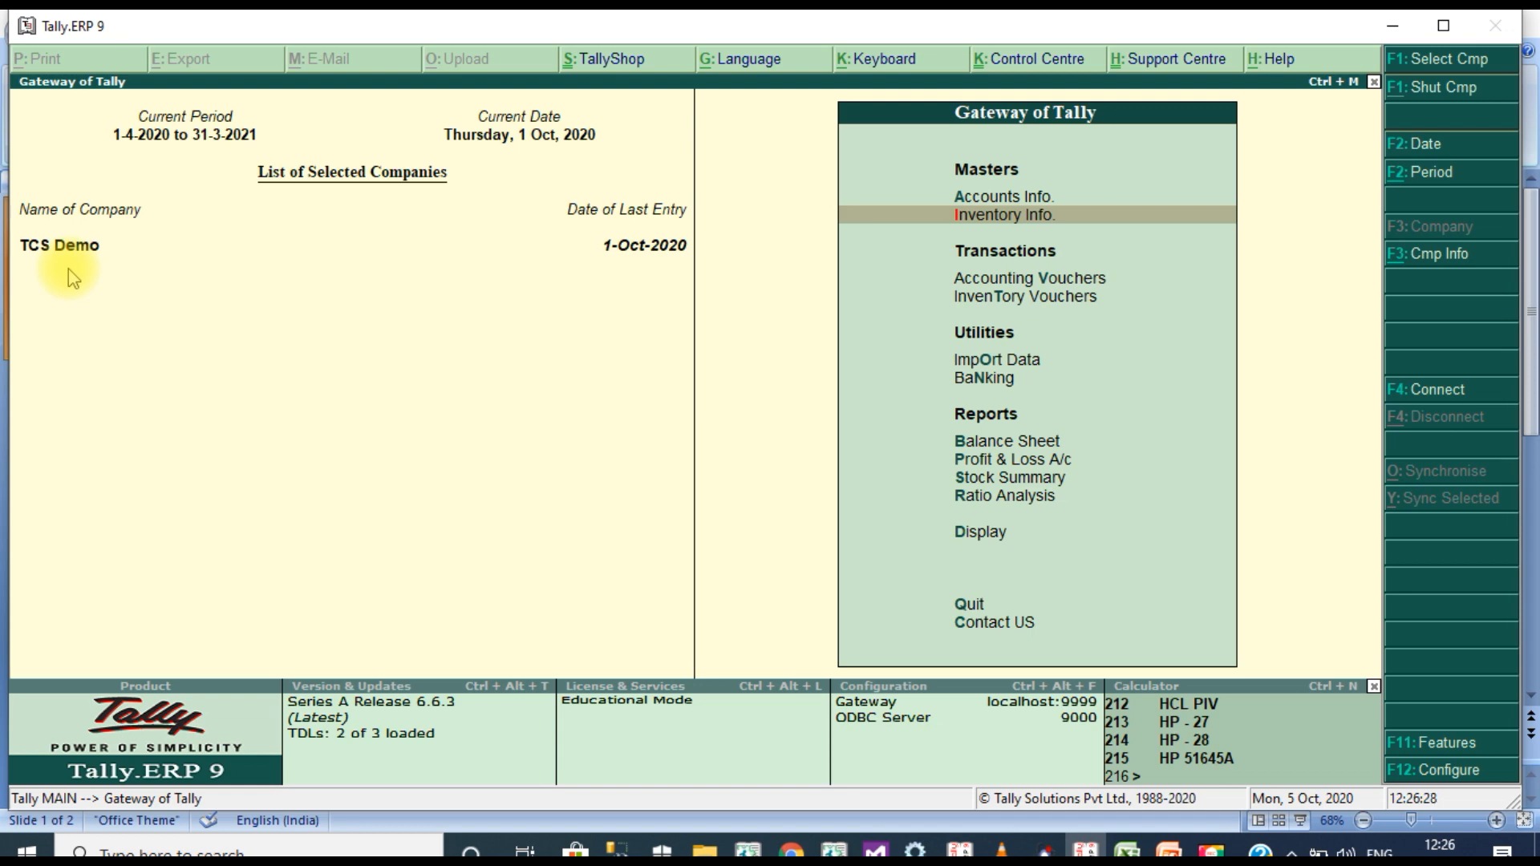
- Load ABC Company Ltd as the active company alongside TCS Demo
left_click(1435, 59)
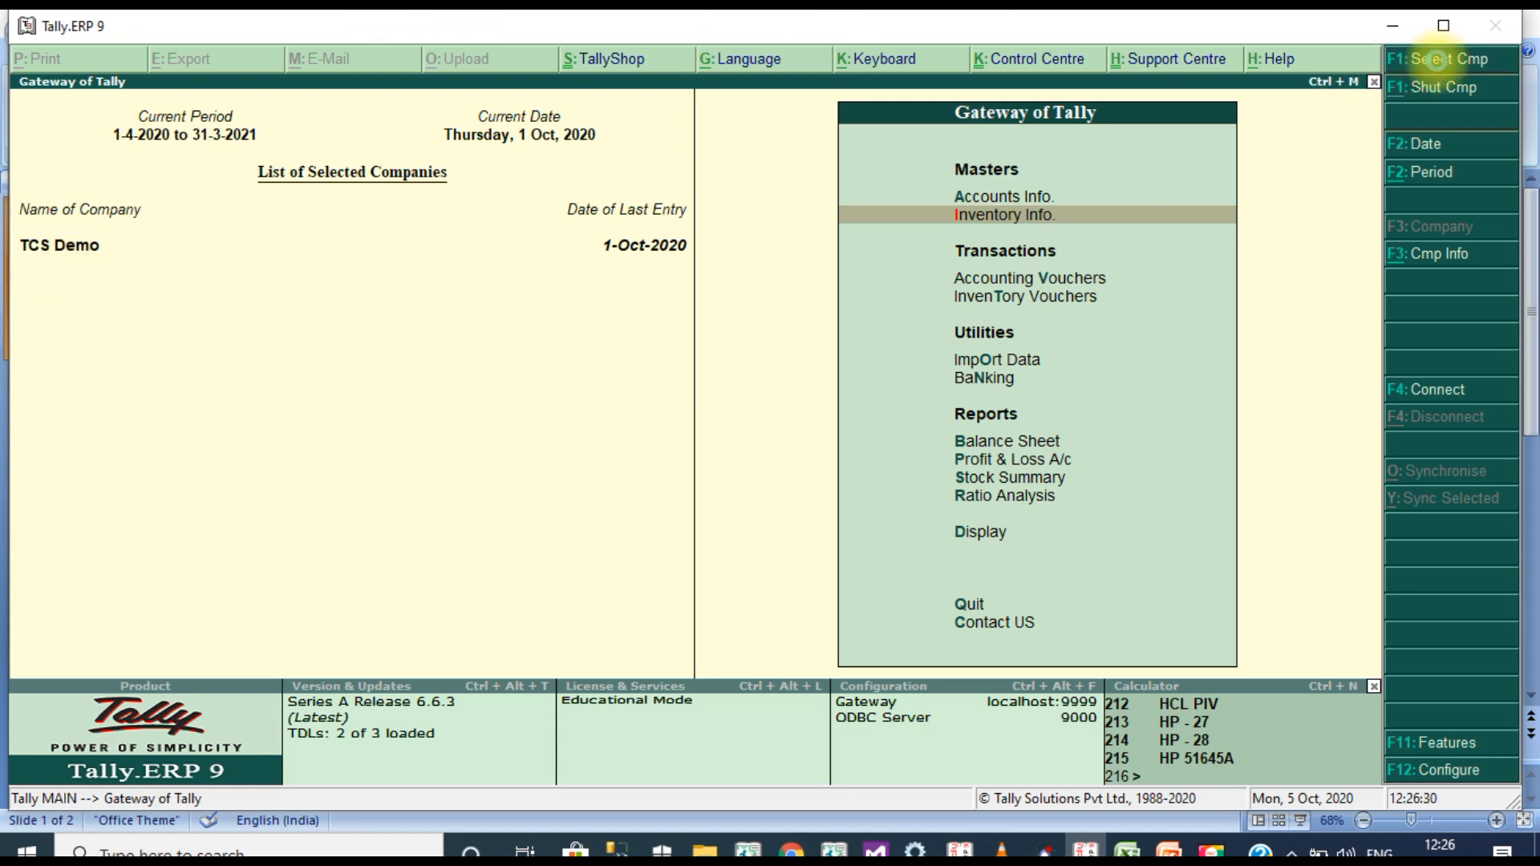
left_click(1435, 59)
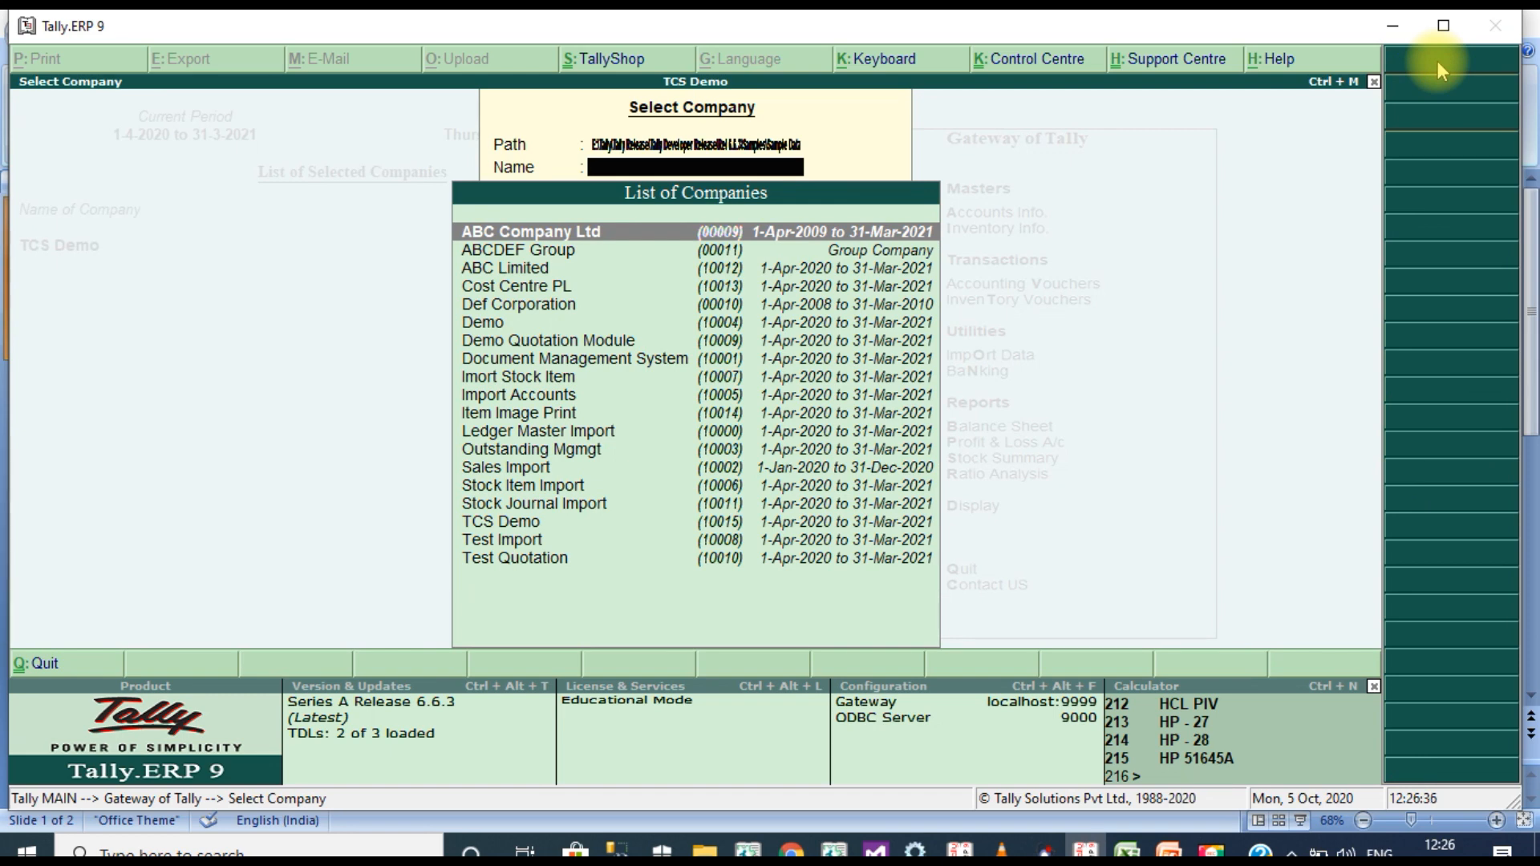
key("Return")
key("Return")
key("Return")
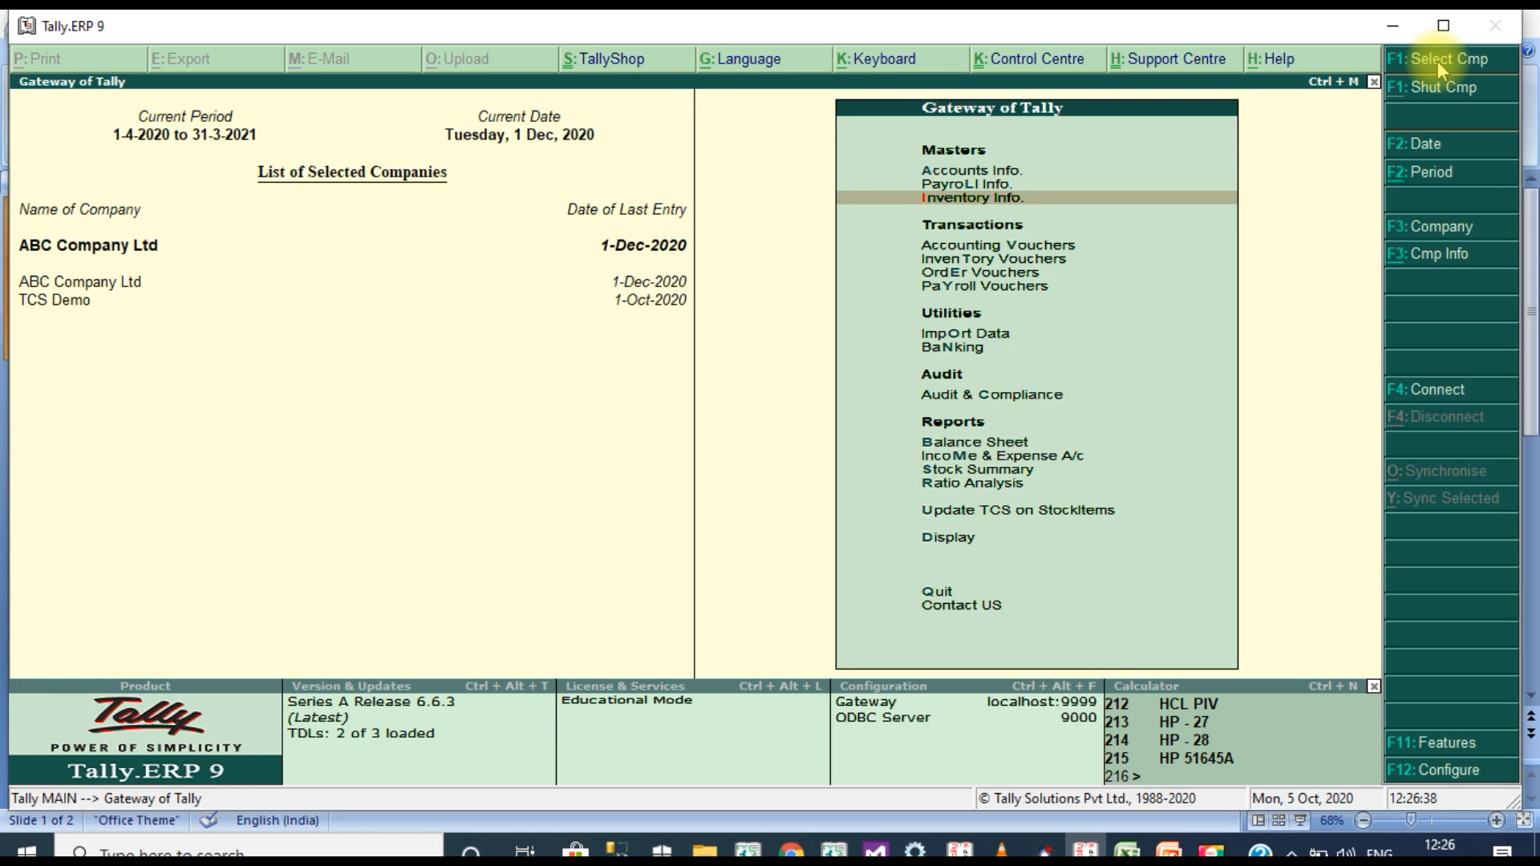
- Open the stock item options within the inventory masters of ABC Company Ltd
key("Up")
key("Up")
key("Down")
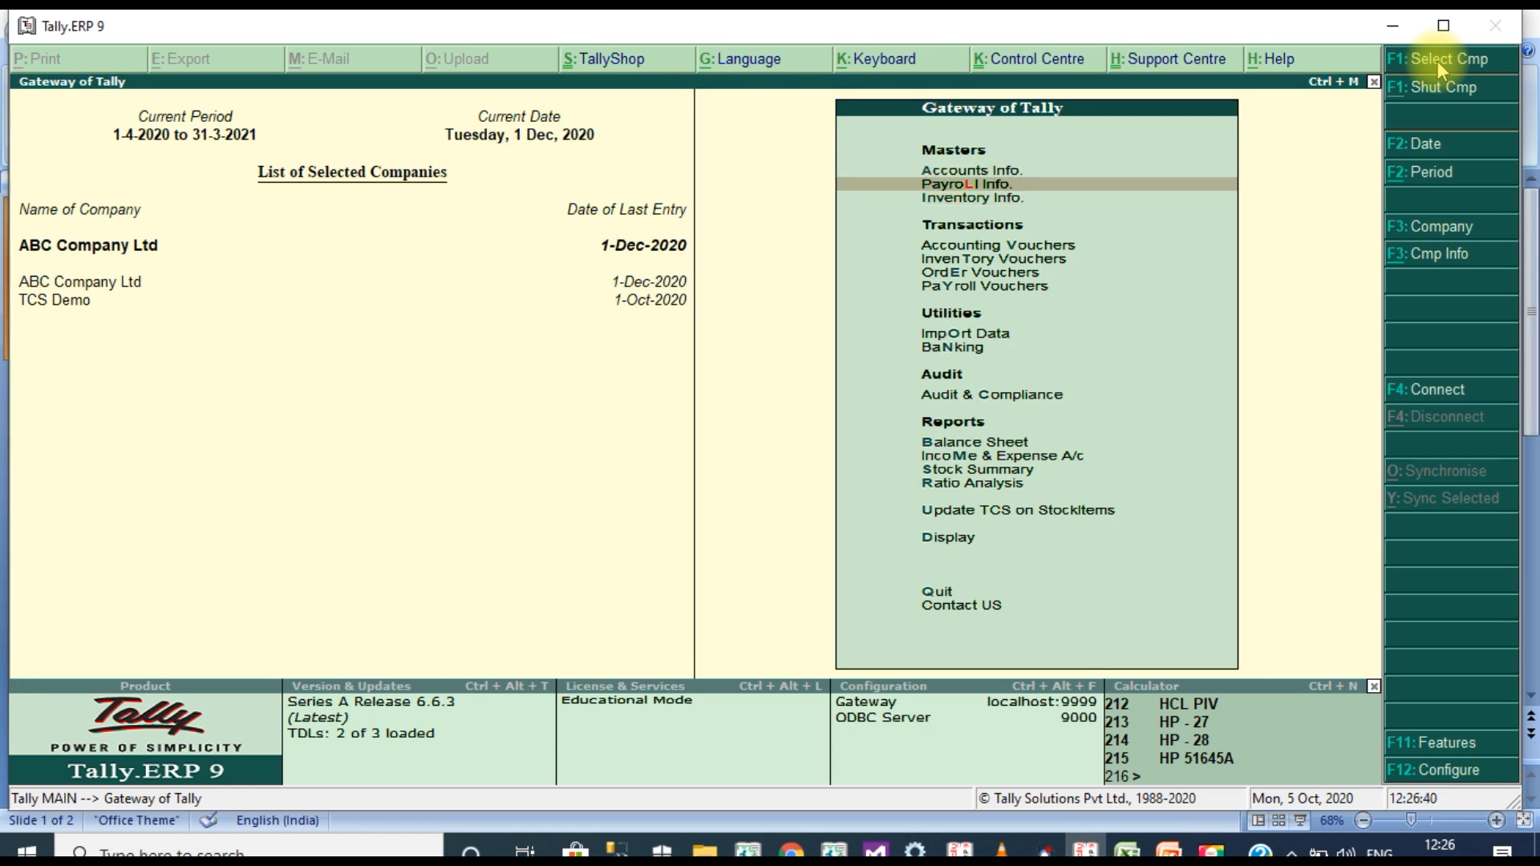
key("Up")
key("Down")
key("Down")
key("Return")
key("Down")
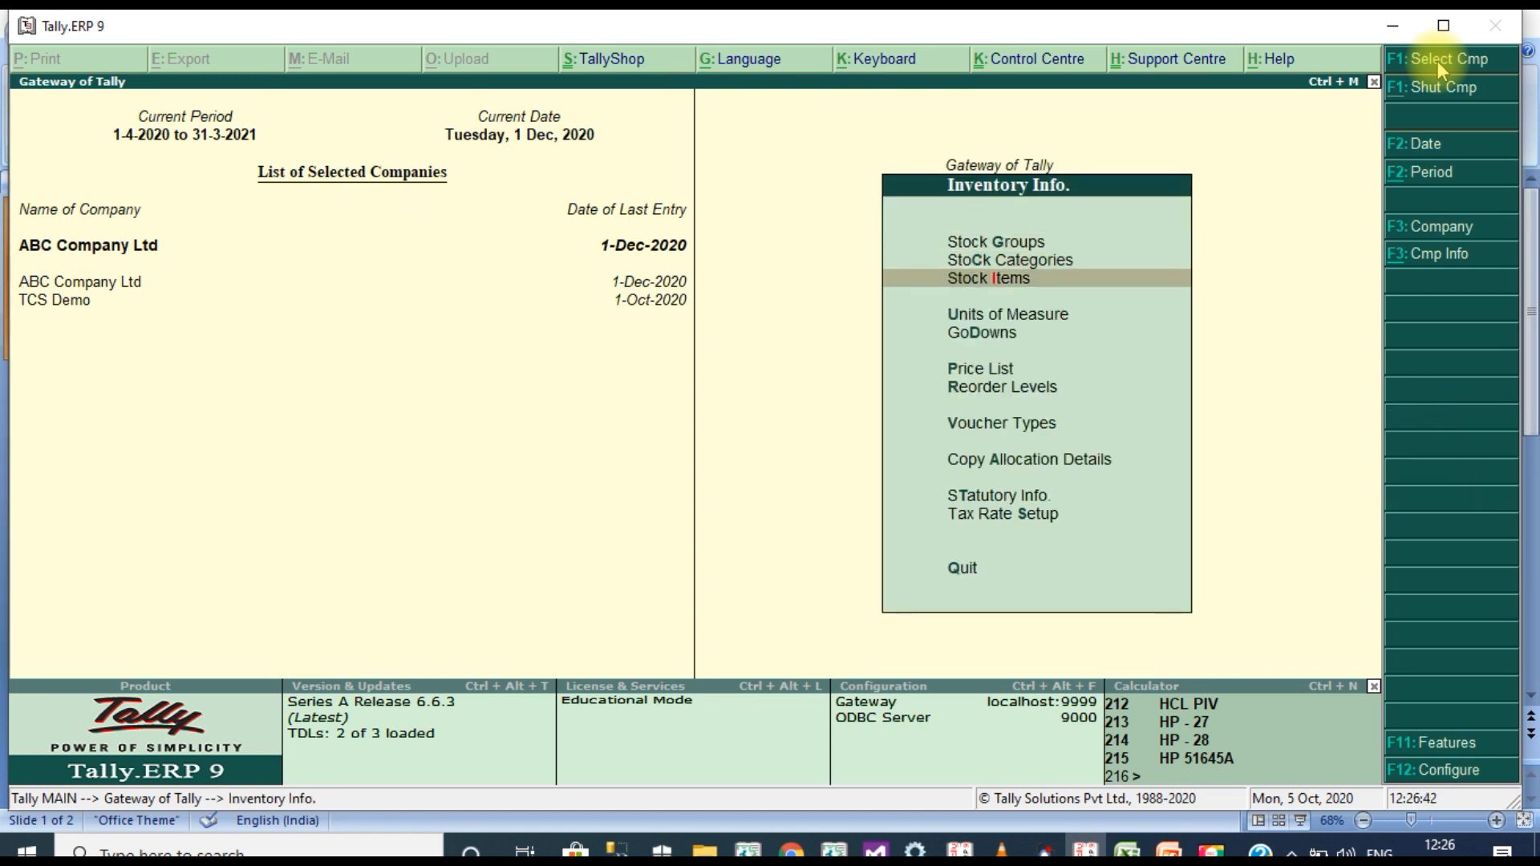
key("Down")
key("Return")
key("Down")
key("Down")
key("Return")
key("Escape")
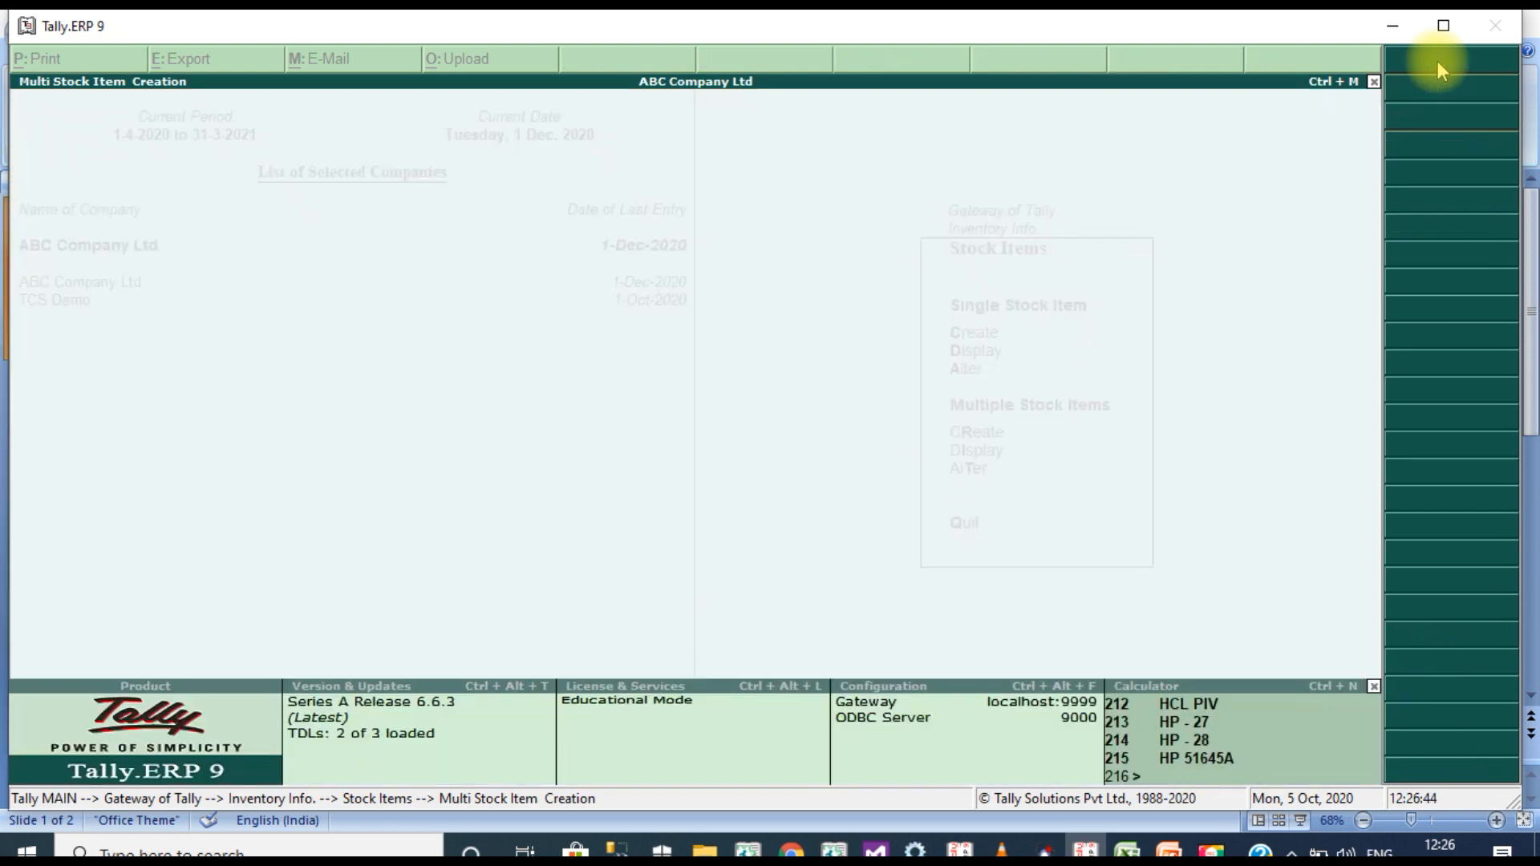
- Open Item 2 from the list of stock items for alteration to check whether TCS applicability is set
key("Up")
key("Return")
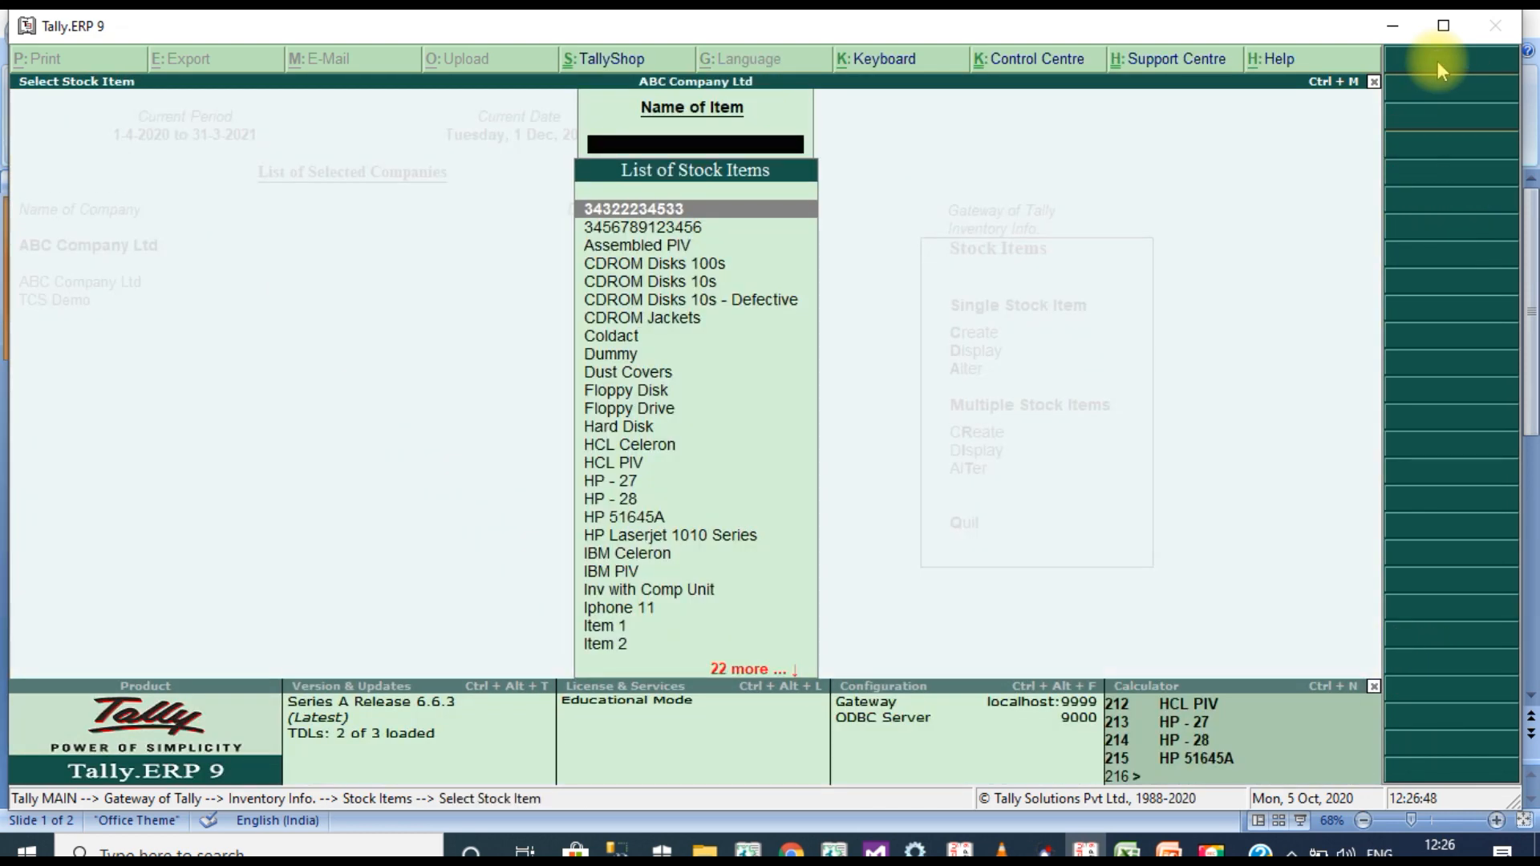
key("Down")
key("Down")
key("Down")
key("Down")
key("Down")
key("Down")
key("Down")
key("Down")
key("Down")
key("Down")
key("Down")
key("Down")
key("Down")
key("Down")
key("Down")
key("Down")
key("Down")
key("Down")
key("Down")
key("Down")
key("Up")
key("Up")
key("Return")
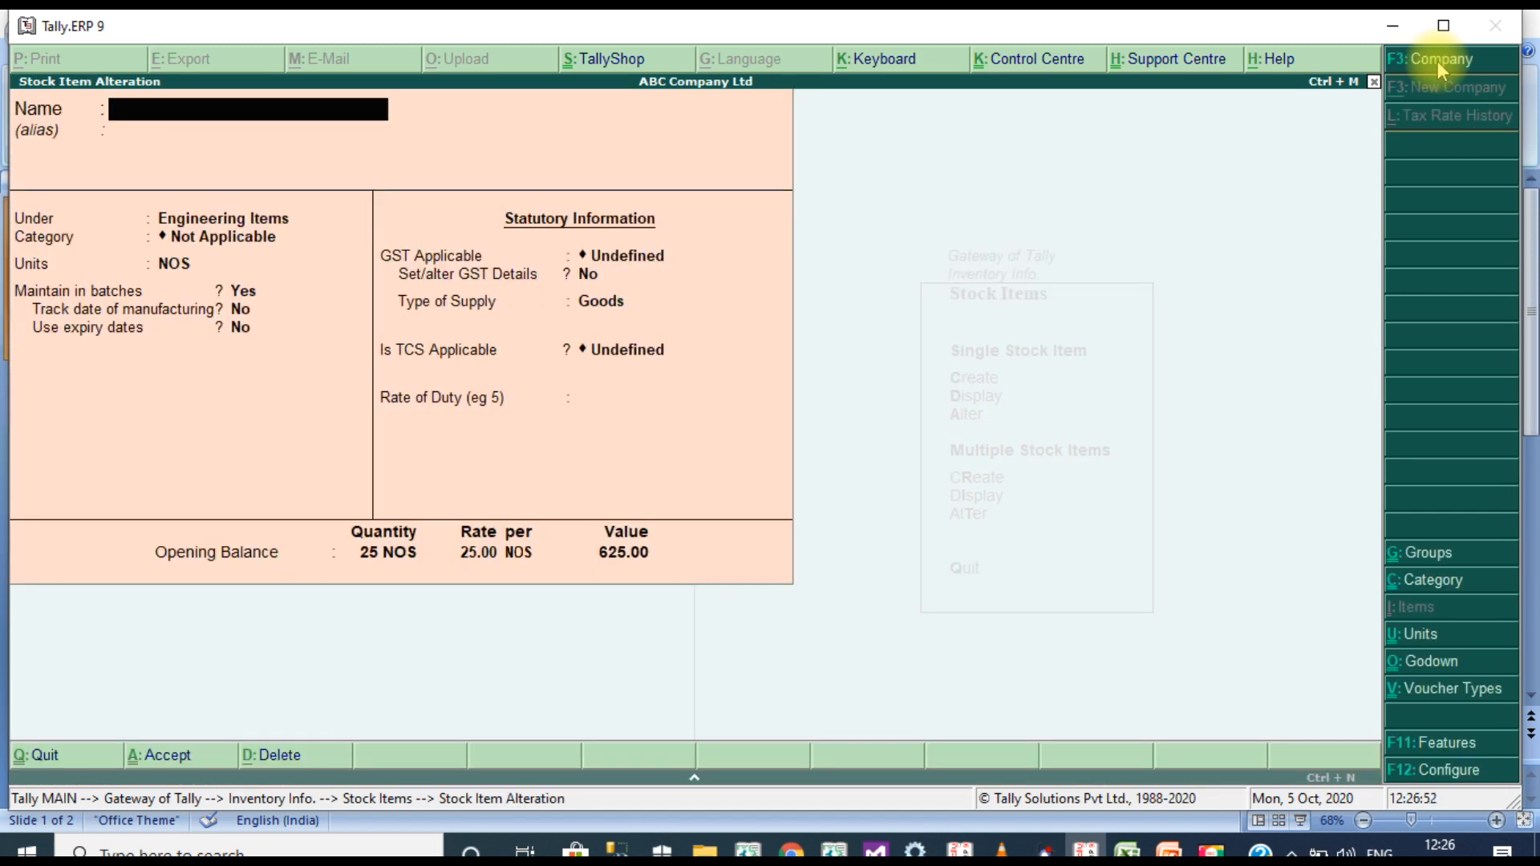
key("Escape")
key("Up")
key("Up")
key("Up")
key("Up")
key("Up")
key("Up")
key("Up")
key("Up")
key("Up")
key("Up")
key("Up")
key("Up")
key("Up")
key("Up")
key("Up")
key("Up")
key("Up")
key("Up")
key("Up")
key("Up")
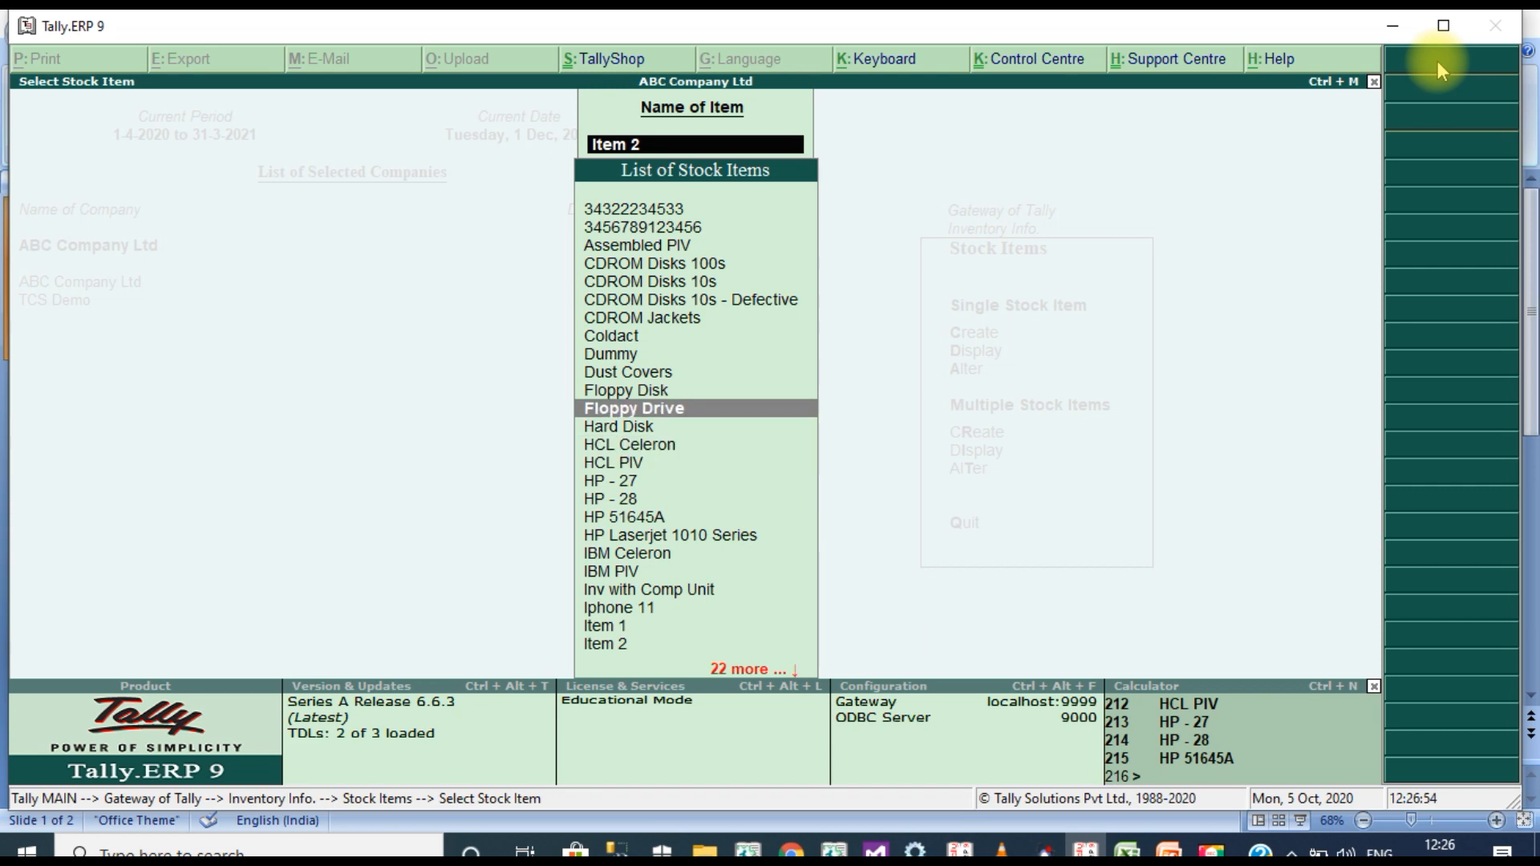
key("Return")
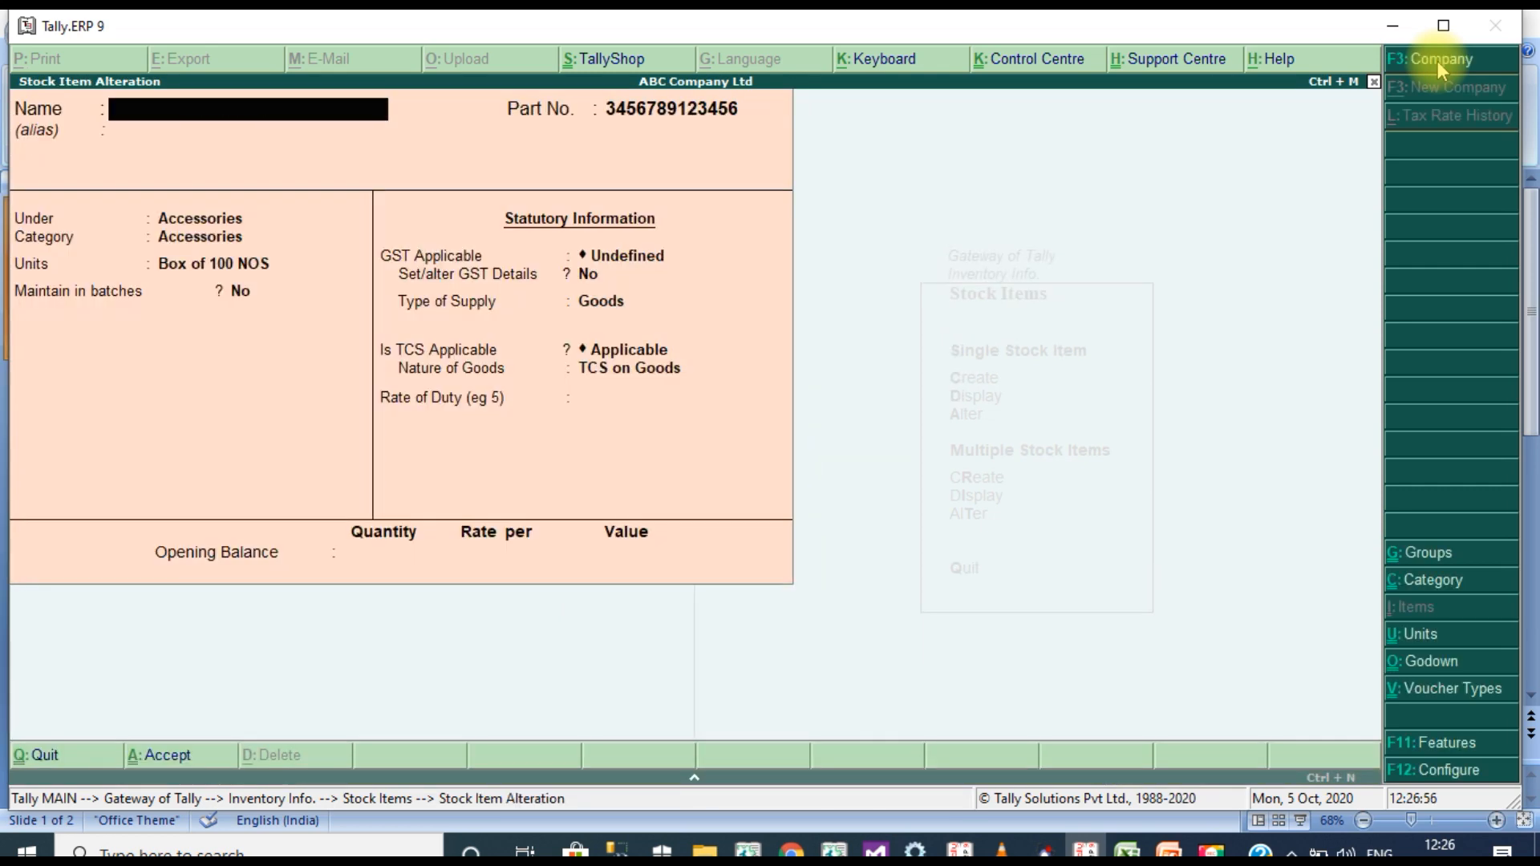
key("Escape")
key("Escape")
key("Escape")
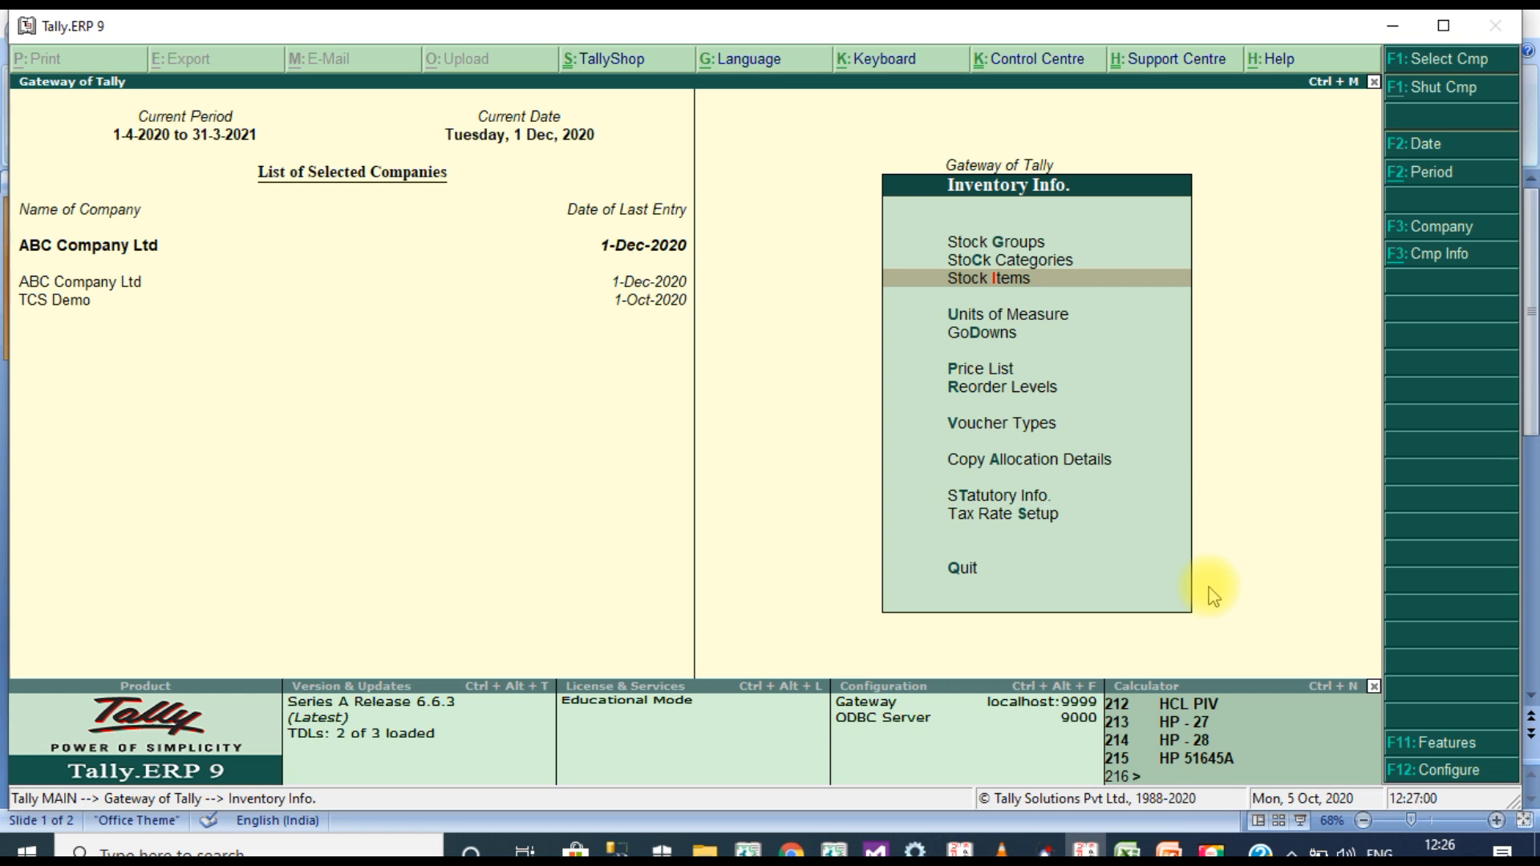
- Accept the company's add-on features with Enable TCS updates in StockItem set to Yes, and return to the main menu
left_click(1413, 749)
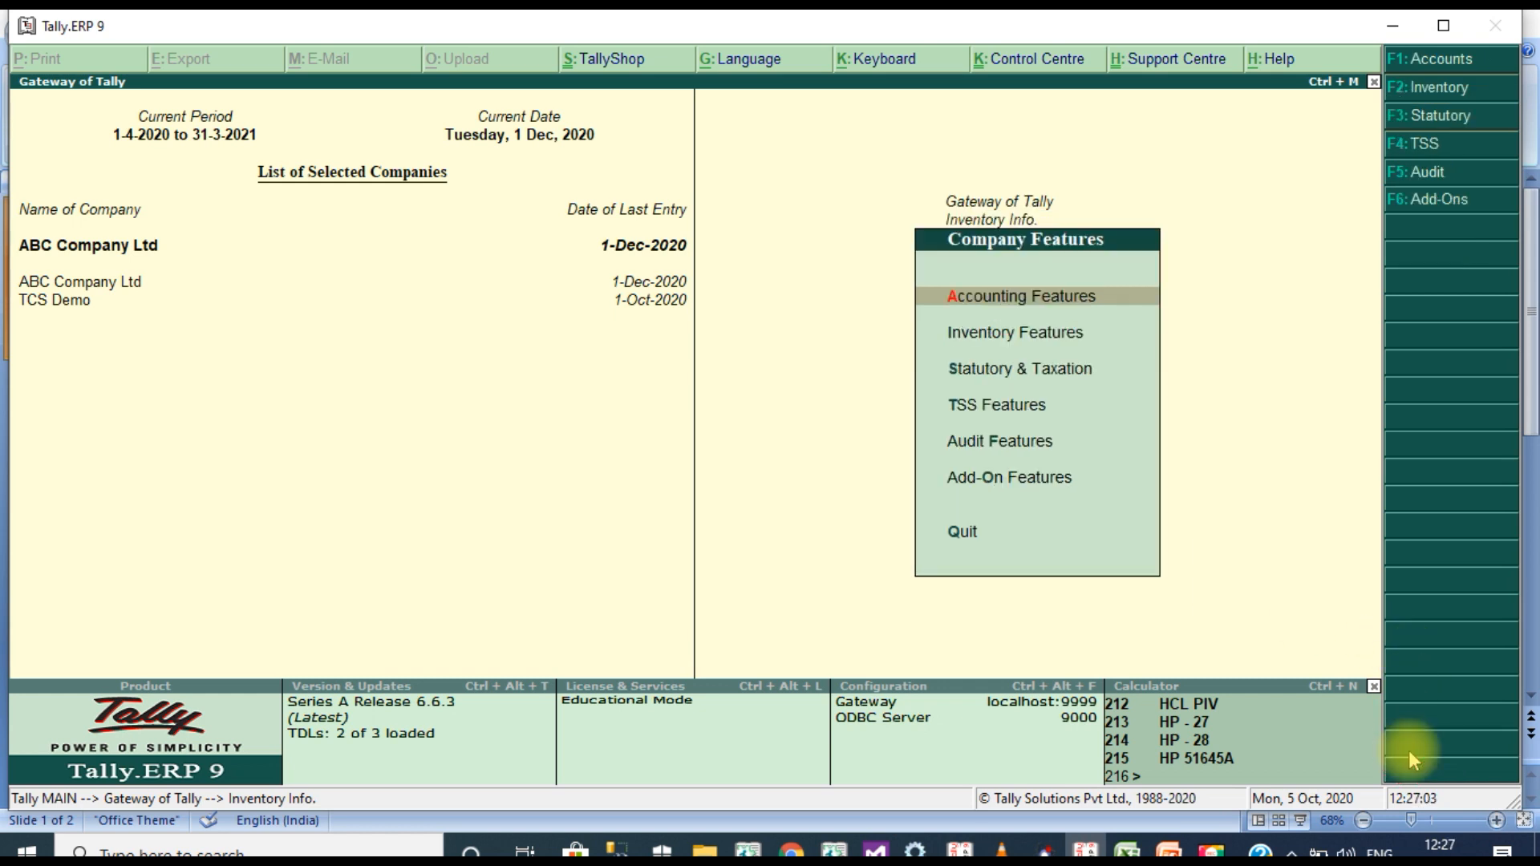
left_click(972, 479)
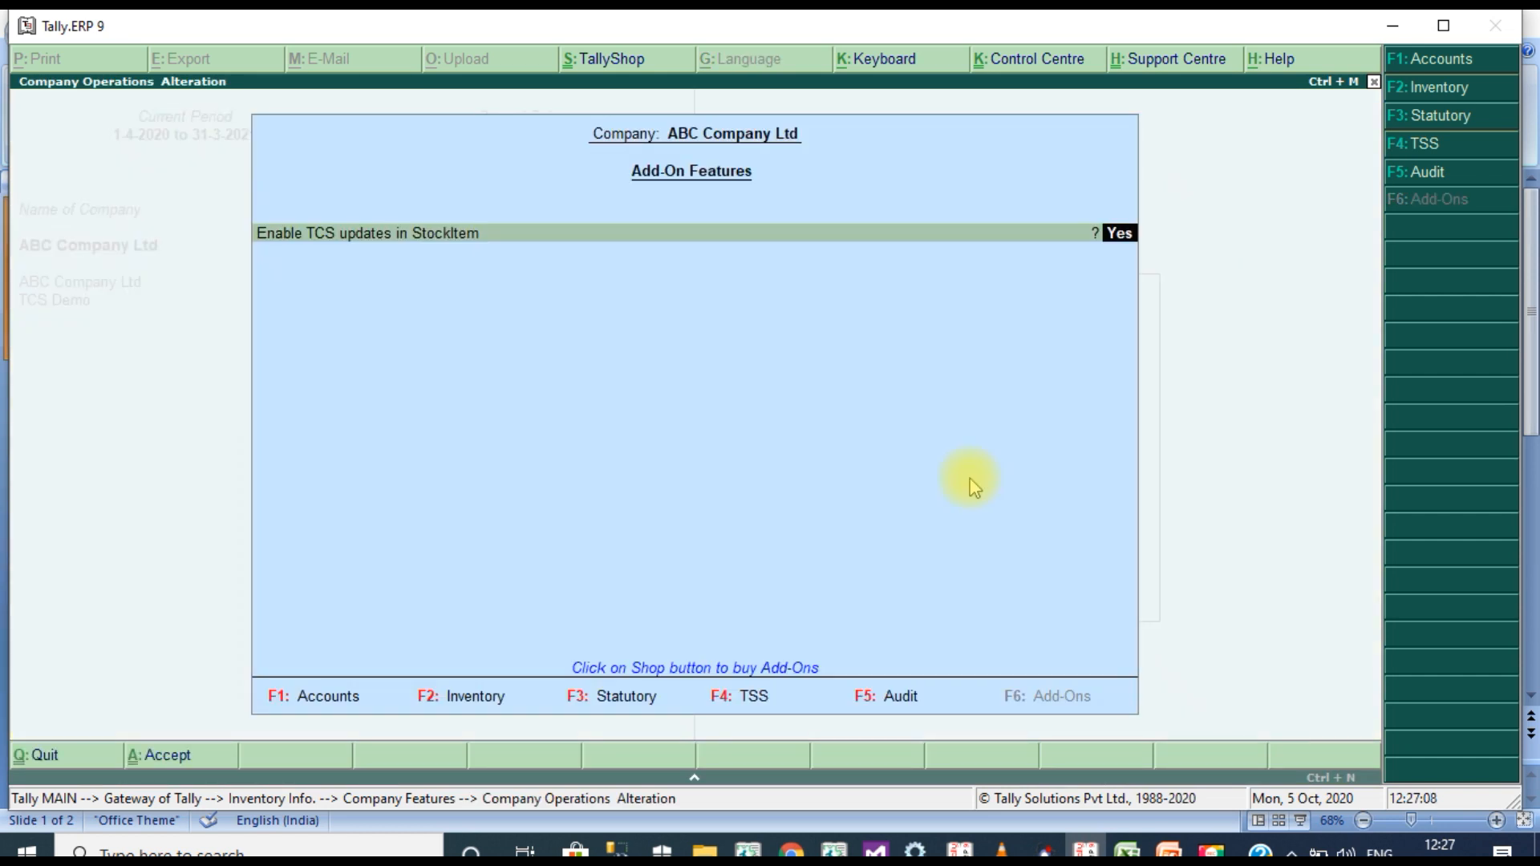
key("Return")
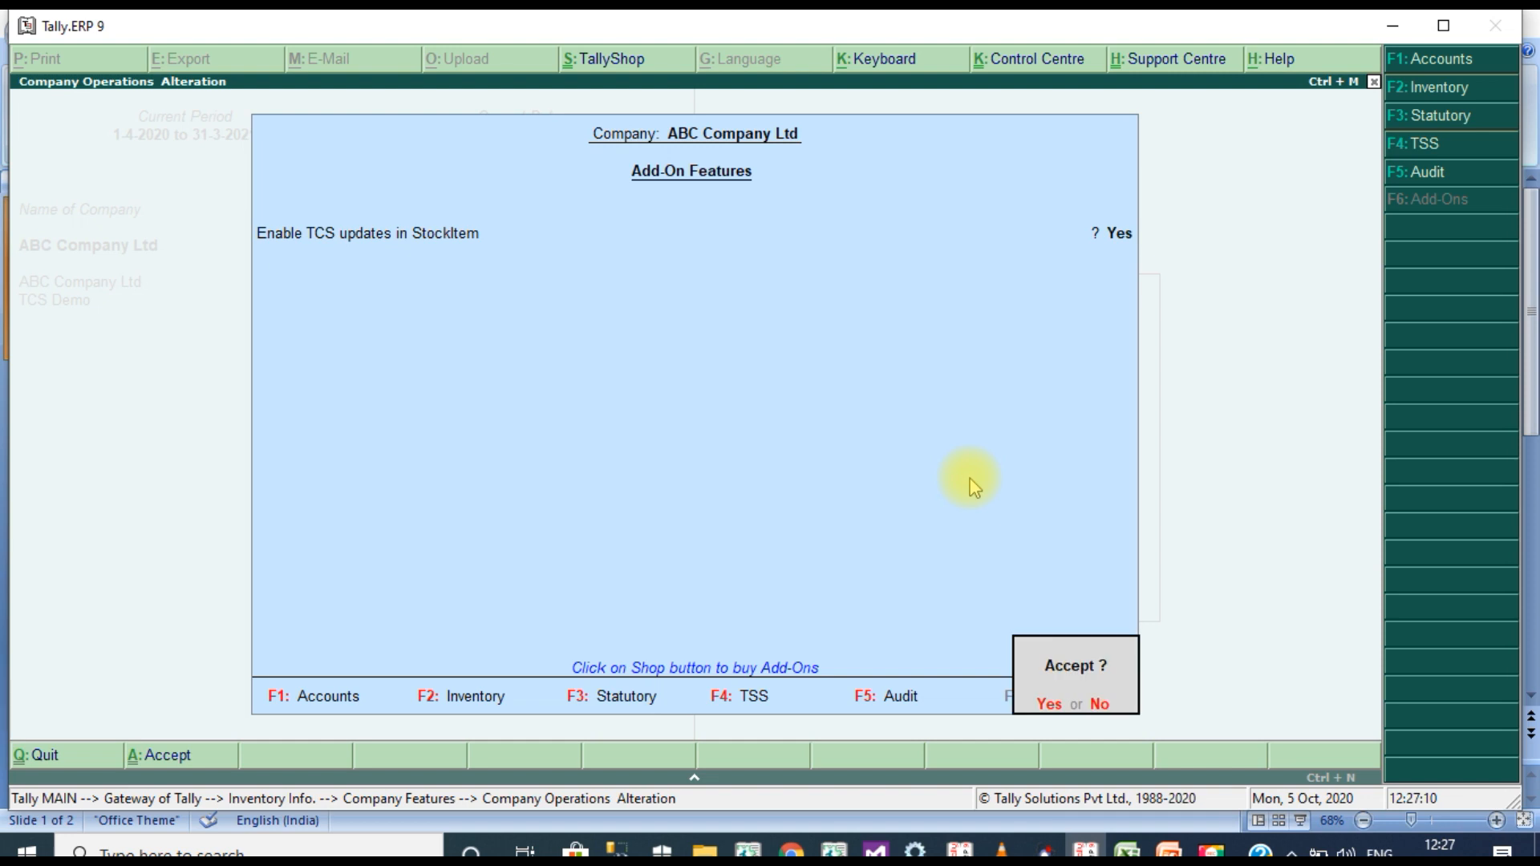
key("Return")
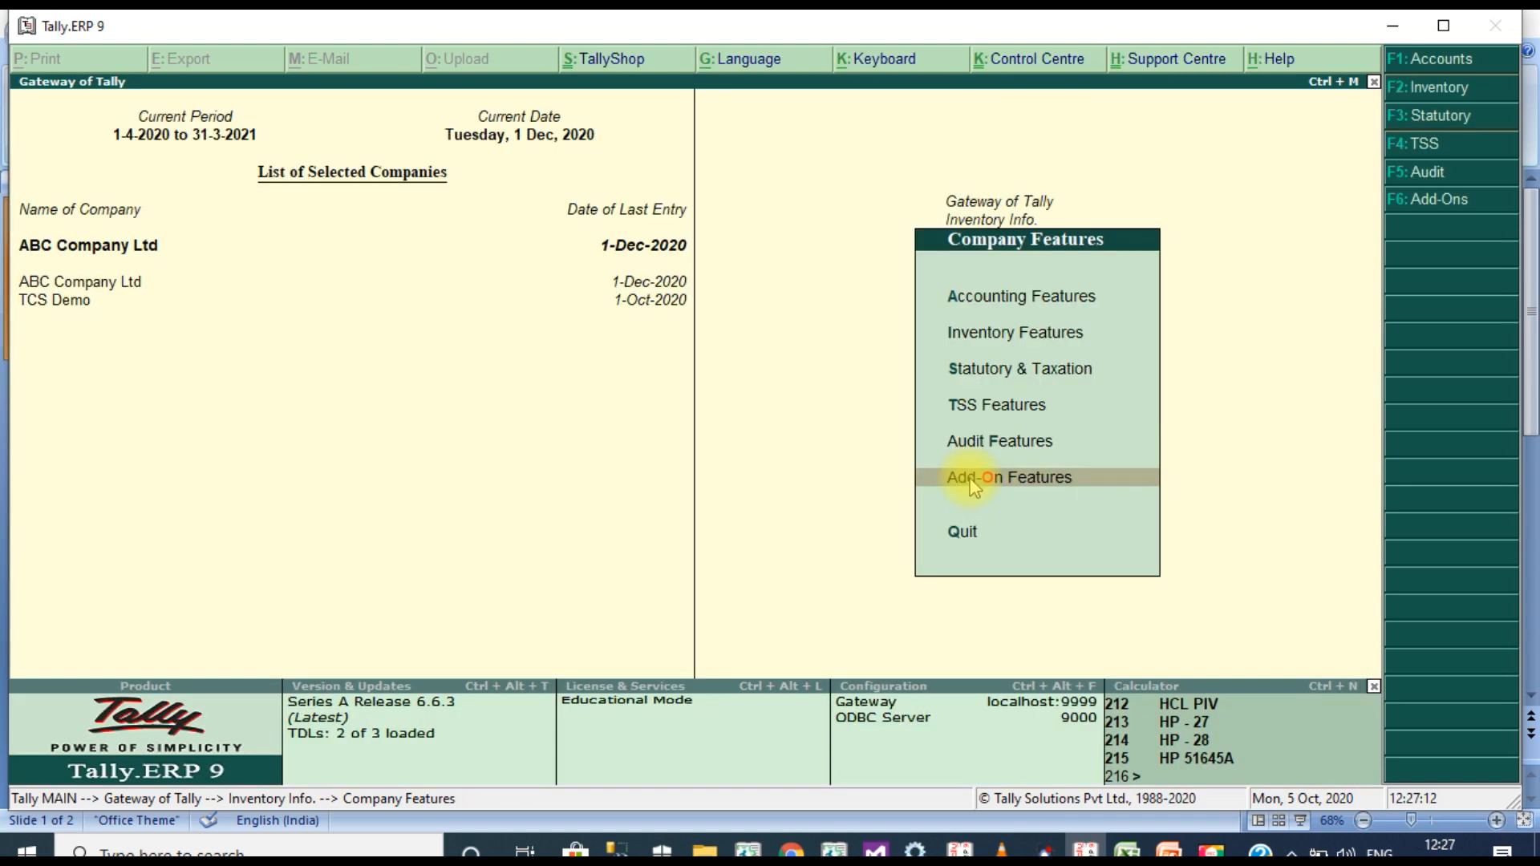
key("Escape")
key("Escape")
- Locate the Update TCS on StockItems entry, and display the Stock Summary report item-wise
key("Up")
key("Down")
key("Down")
key("Down")
key("Down")
key("Down")
key("Down")
key("Down")
key("Down")
key("Down")
key("Down")
key("Down")
key("Down")
key("Down")
key("Down")
key("Down")
key("Down")
key("Up")
key("Up")
key("Up")
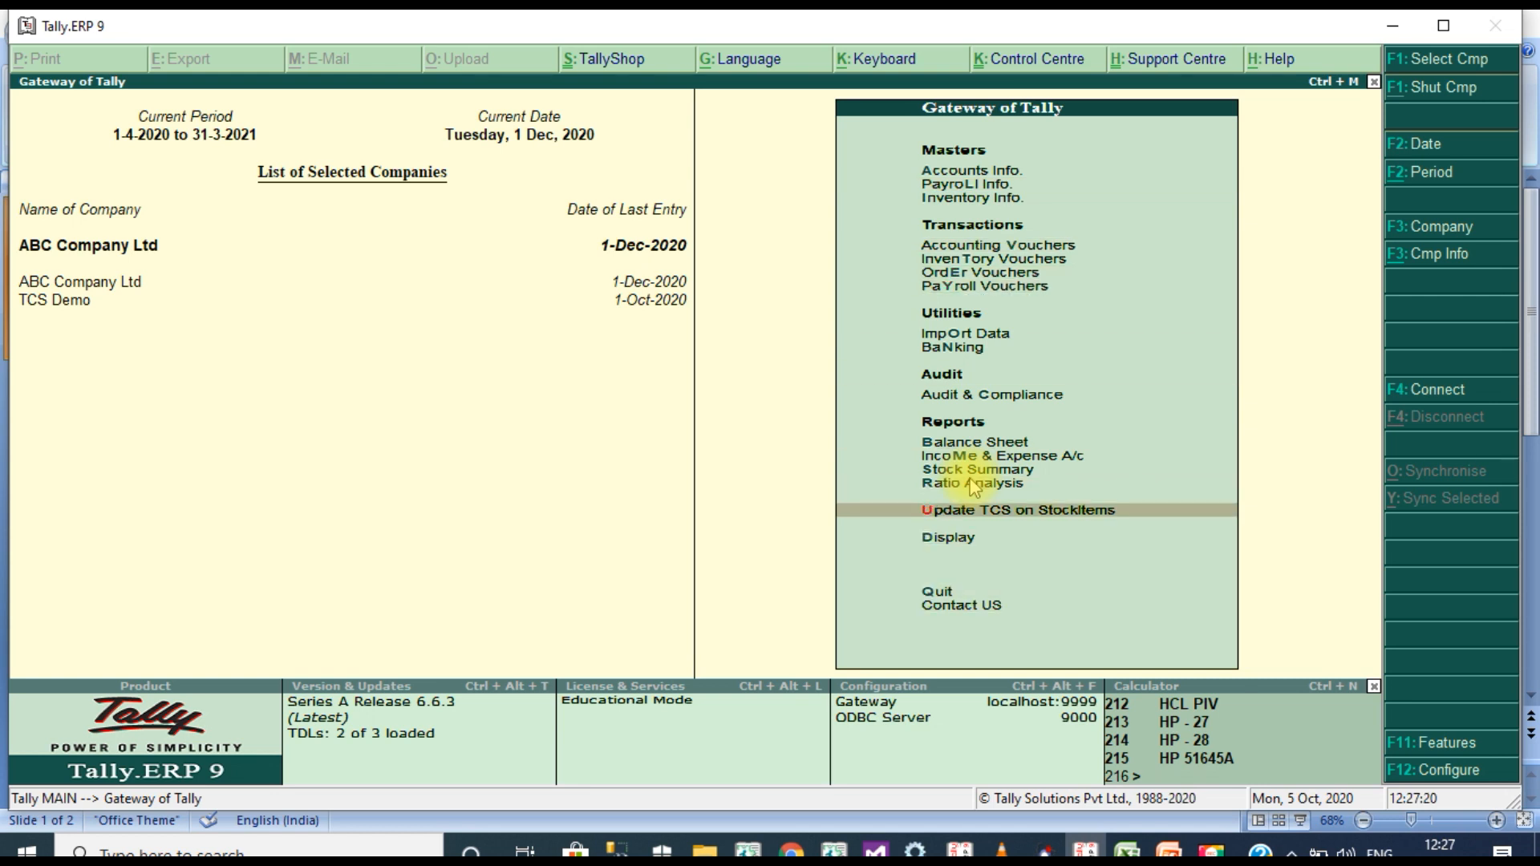
key("Up")
key("Up")
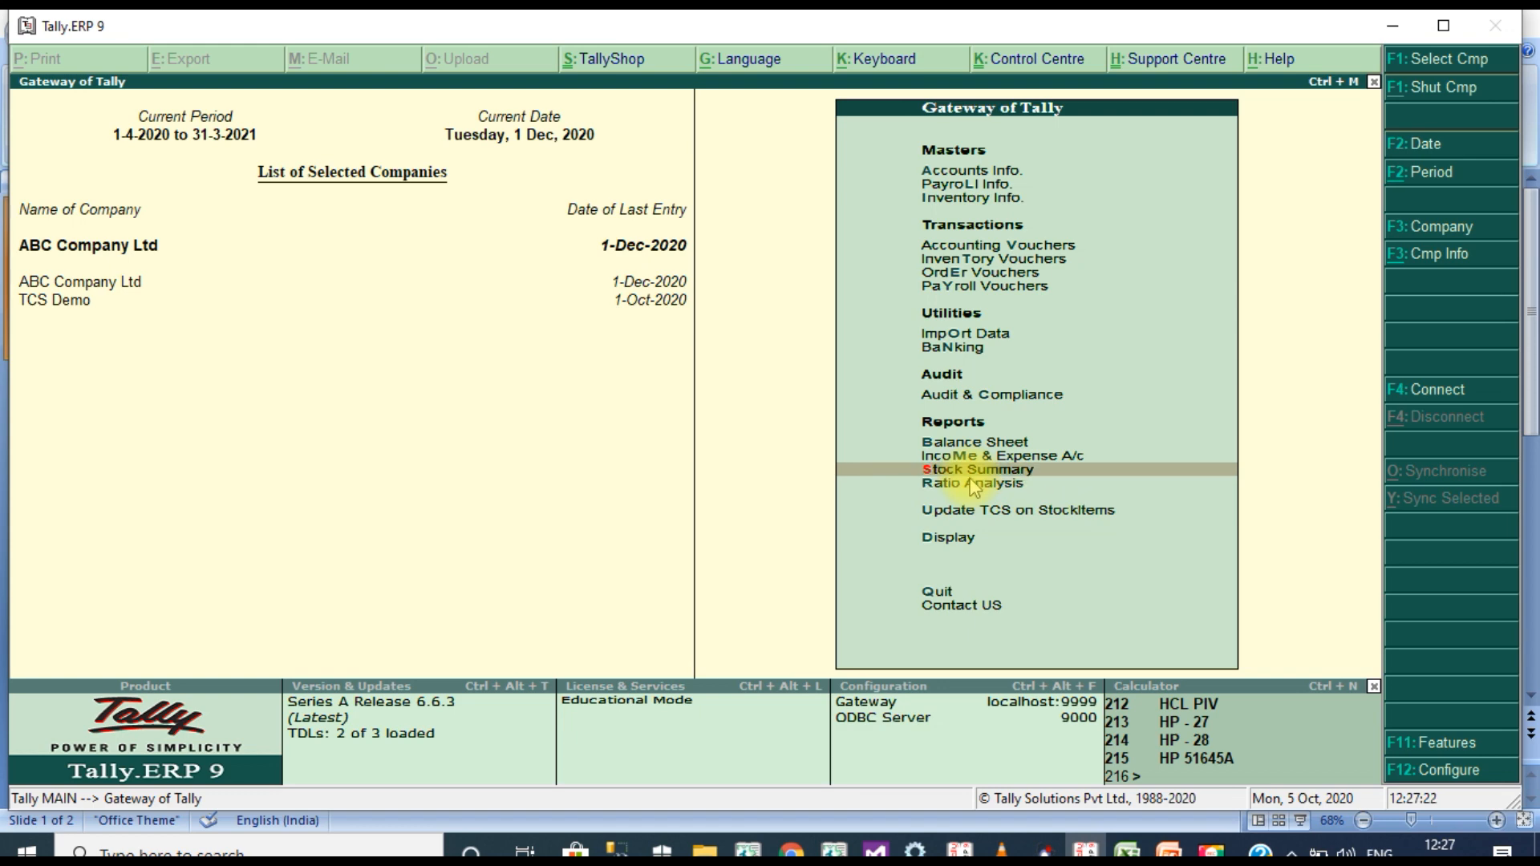
key("Return")
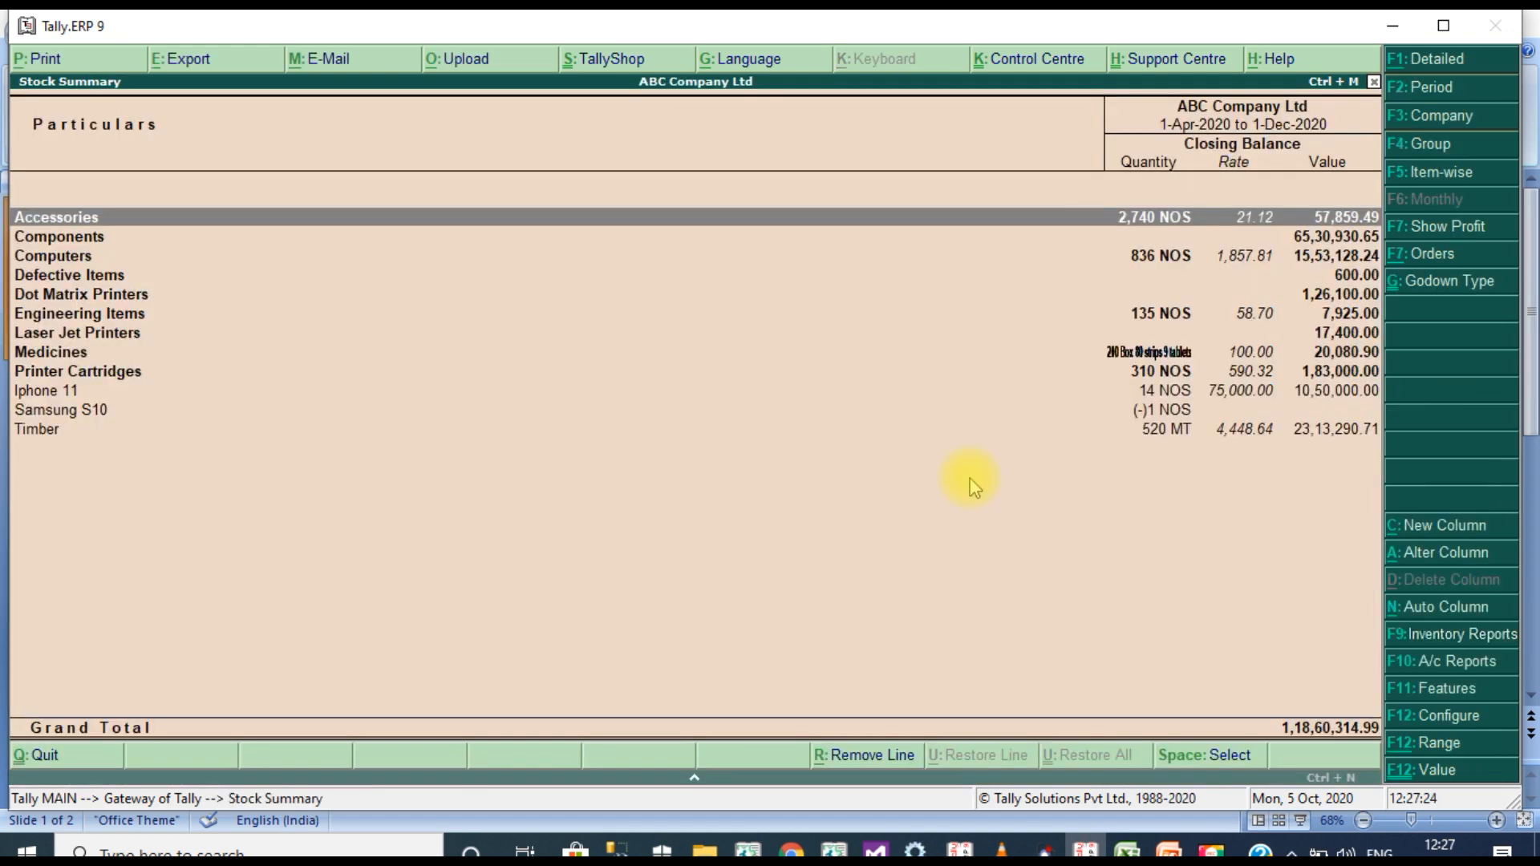
left_click(1426, 189)
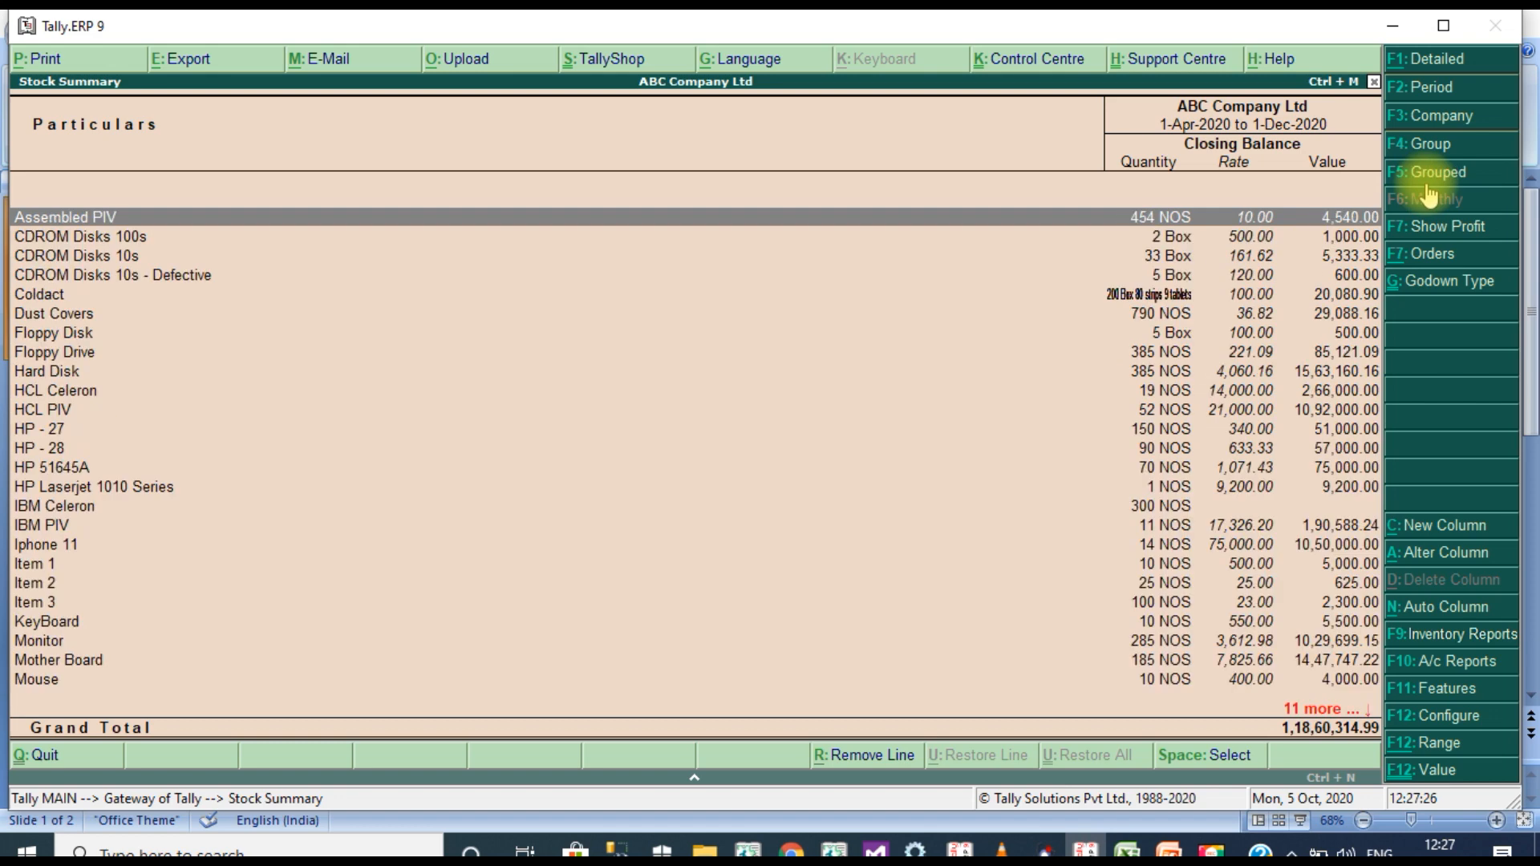
- Set up the Stock Summary export in Excel (Spreadsheet) format with TCSAppl as the output file name
left_click(204, 61)
key("n")
key("Return")
key("Return")
key("BackSpace")
key("Up")
key("Up")
key("Up")
key("Up")
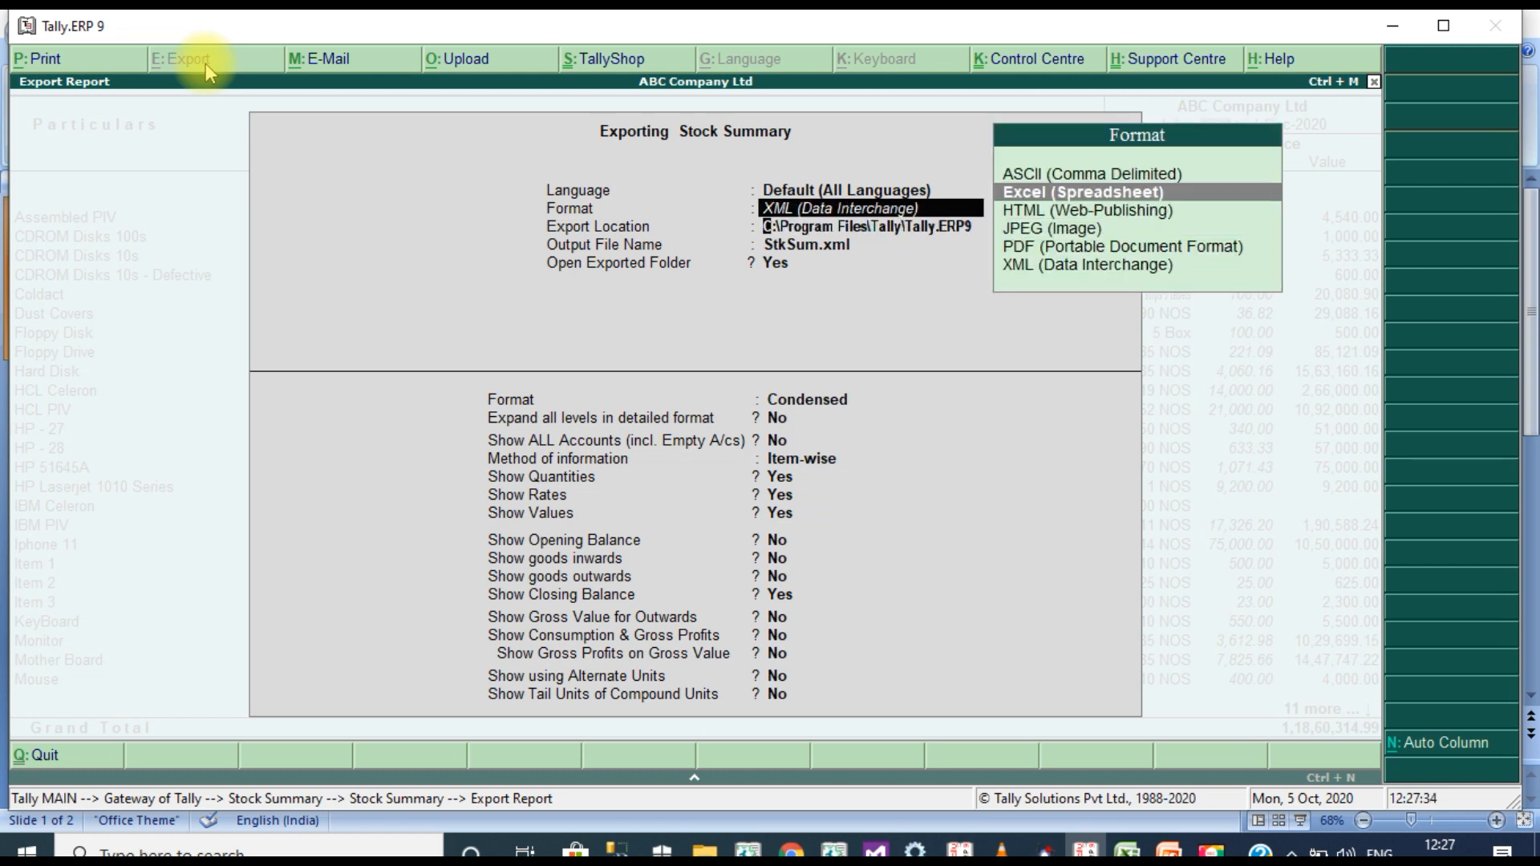
key("Return")
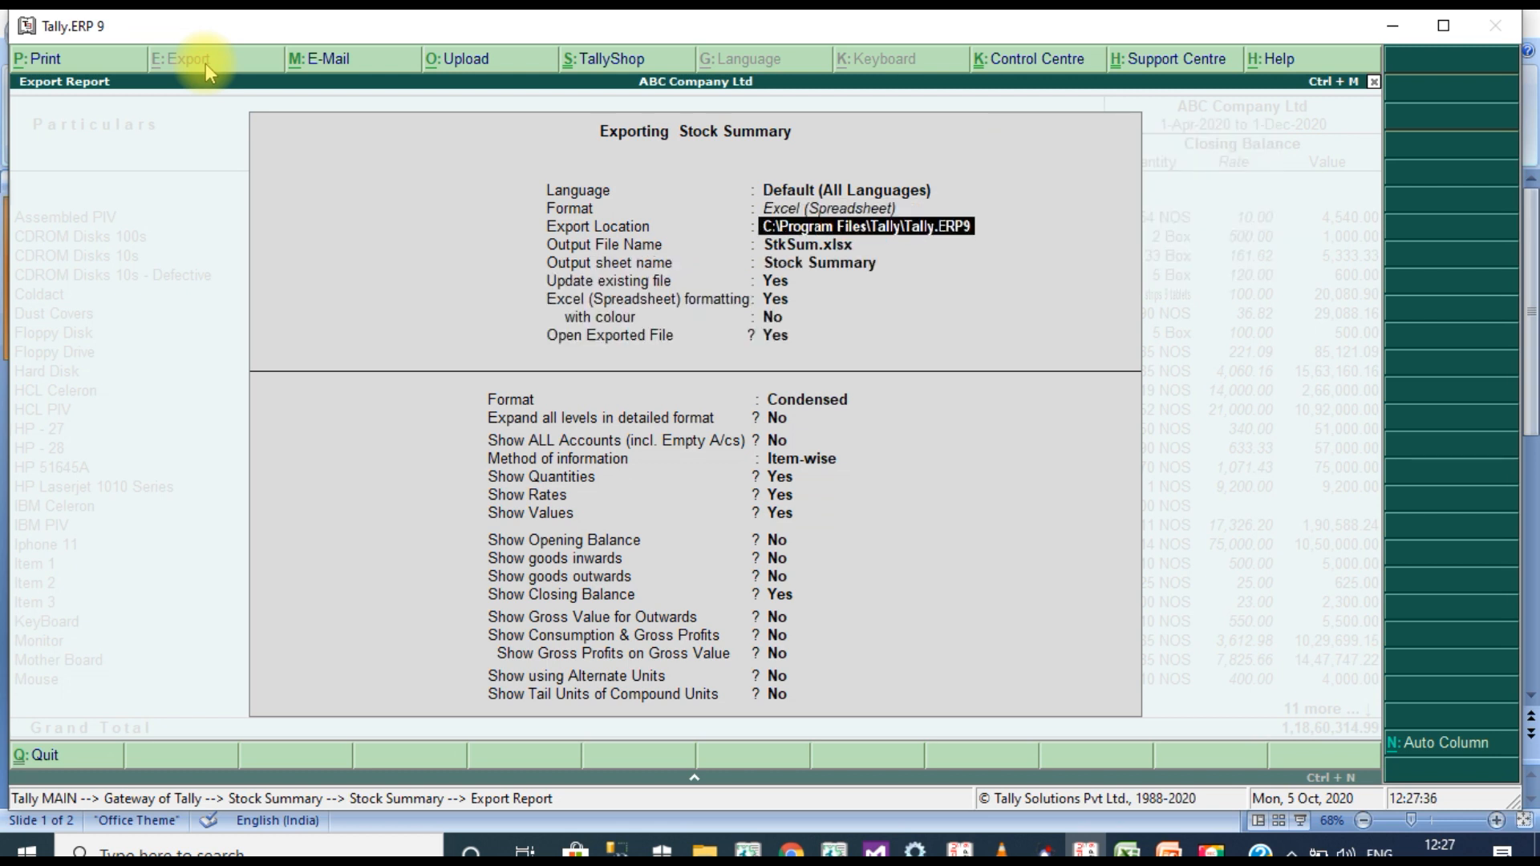
key("Return")
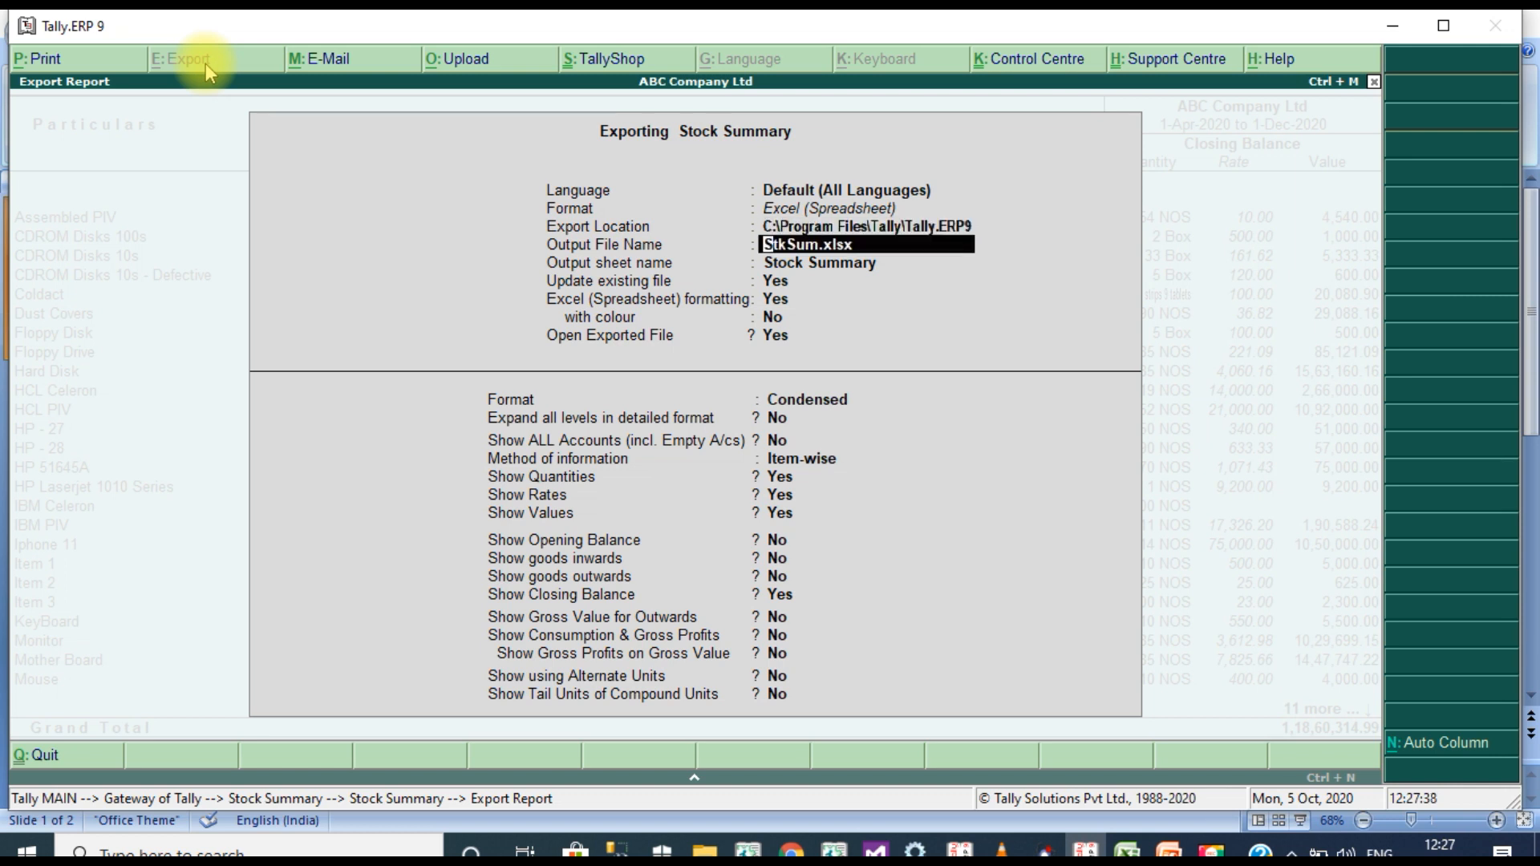
type("TCSAppl")
key("Return")
- Run the export with the remaining options kept, and open TCSAppl.xls in a maximised Excel window
key("Return")
key("Return")
key("Return")
key("Return")
key("Return")
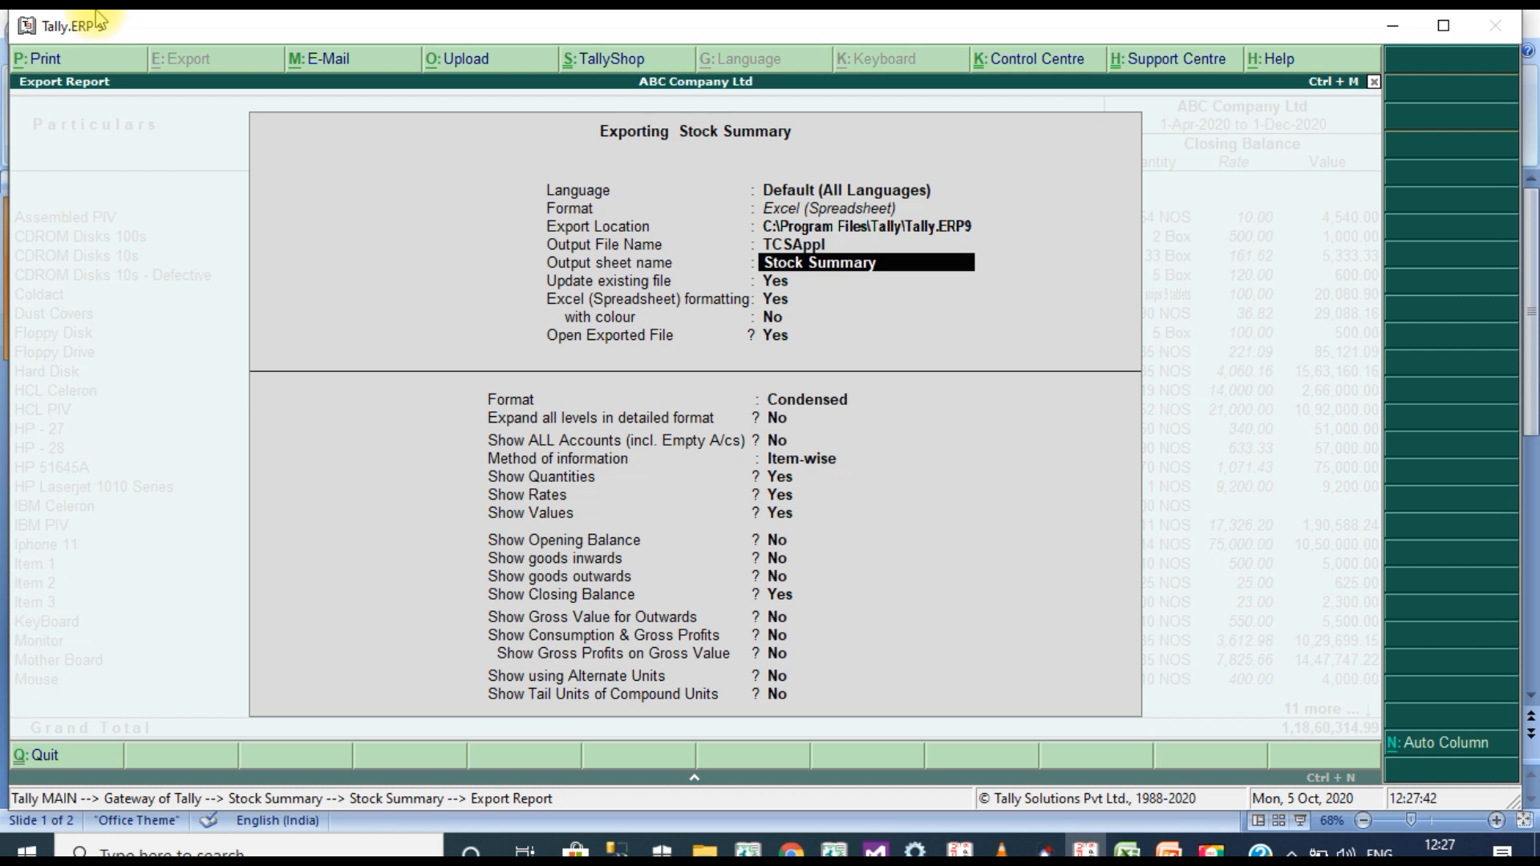
key("Return")
key("Return")
key("Return")
key("Return")
key("Return")
key("Return")
key("Return")
key("Return")
key("Return")
key("Return")
key("Return")
key("Return")
key("Return")
key("Return")
key("Return")
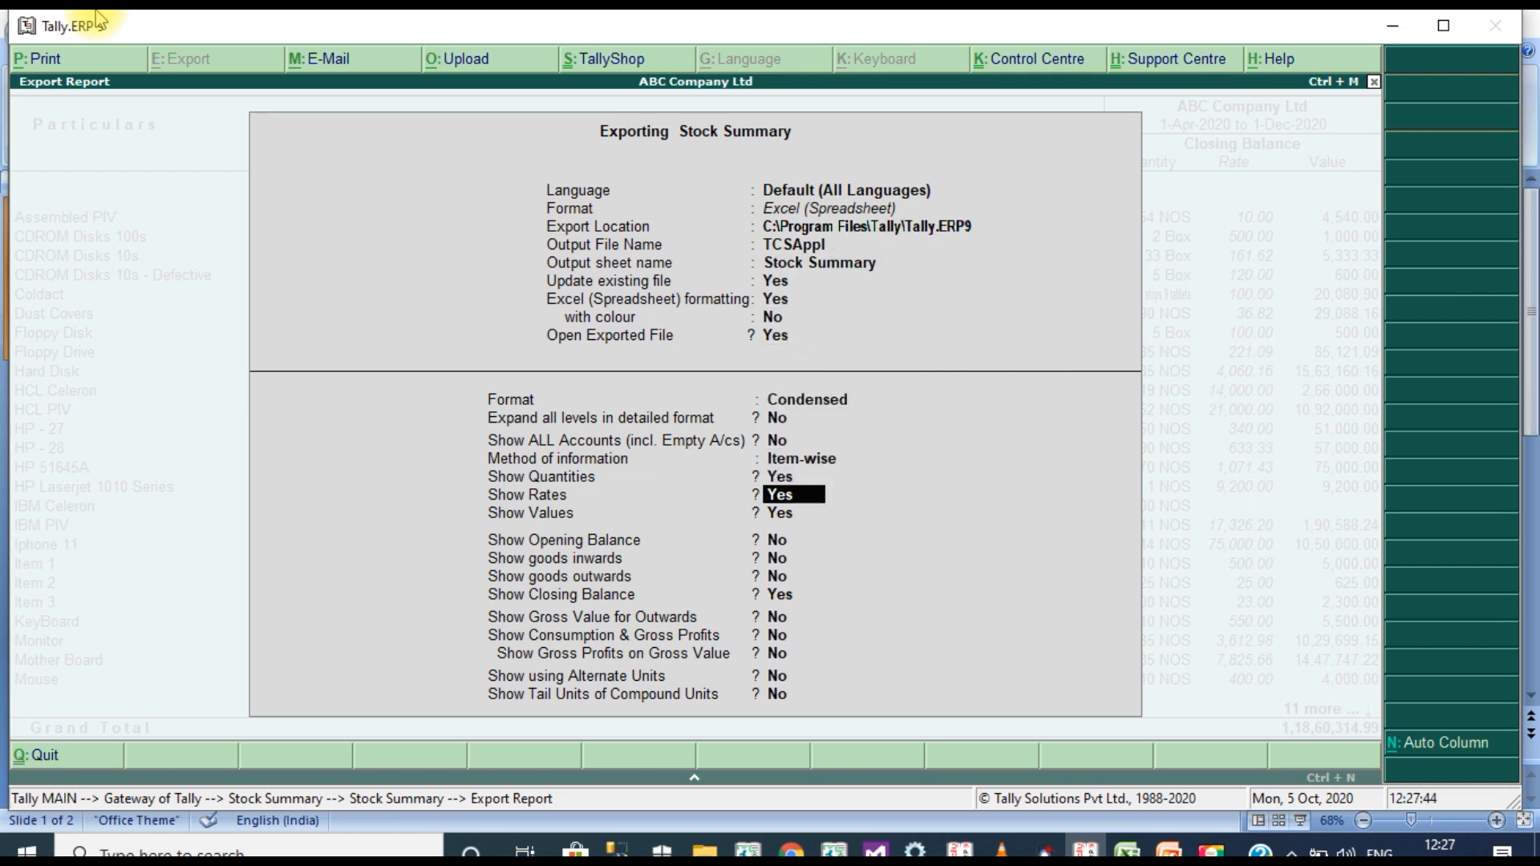
key("Return")
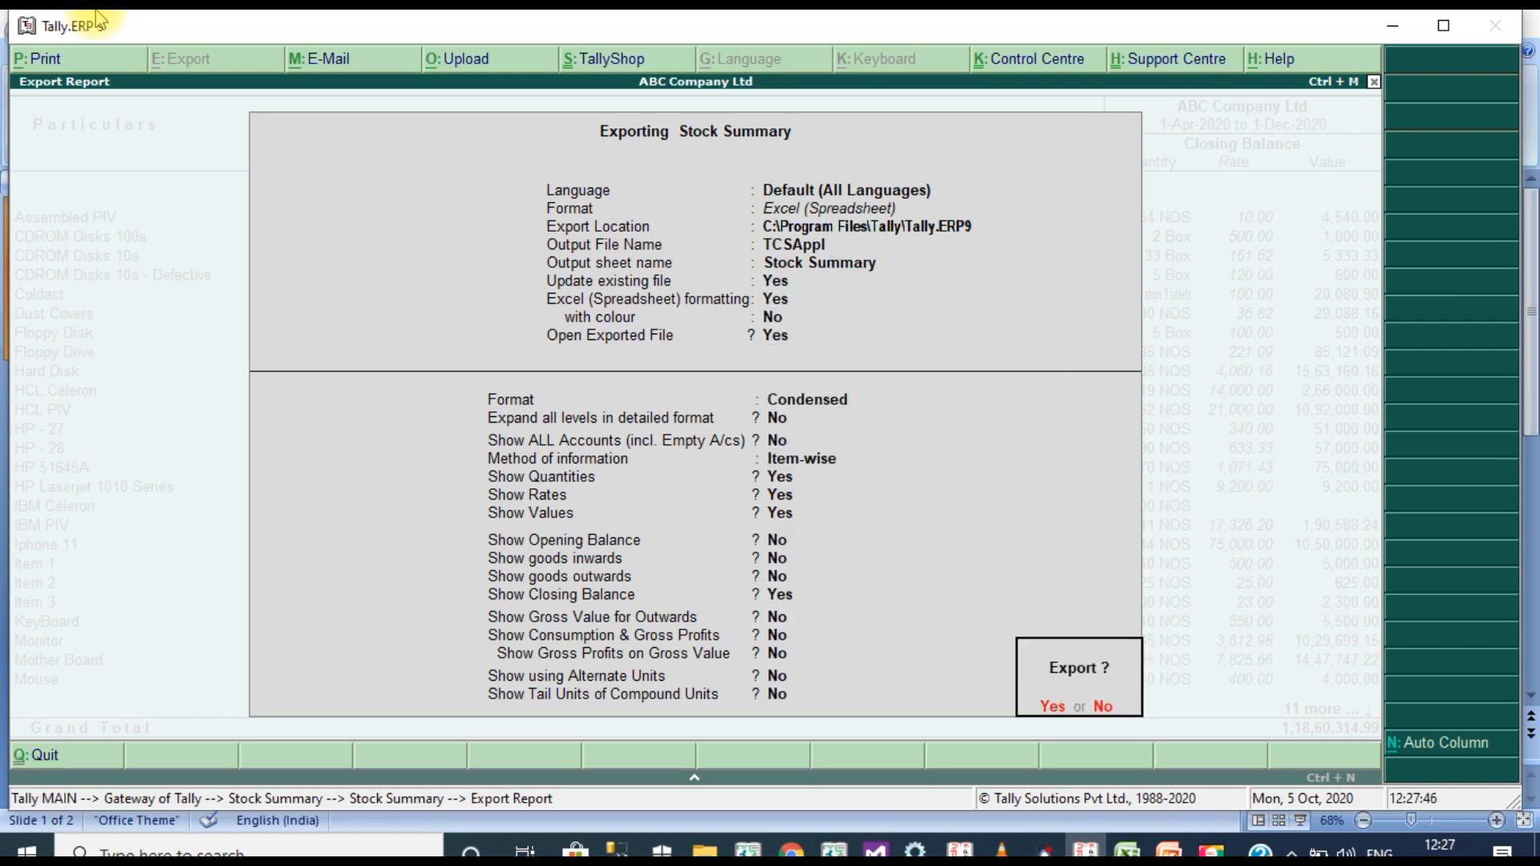
key("Return")
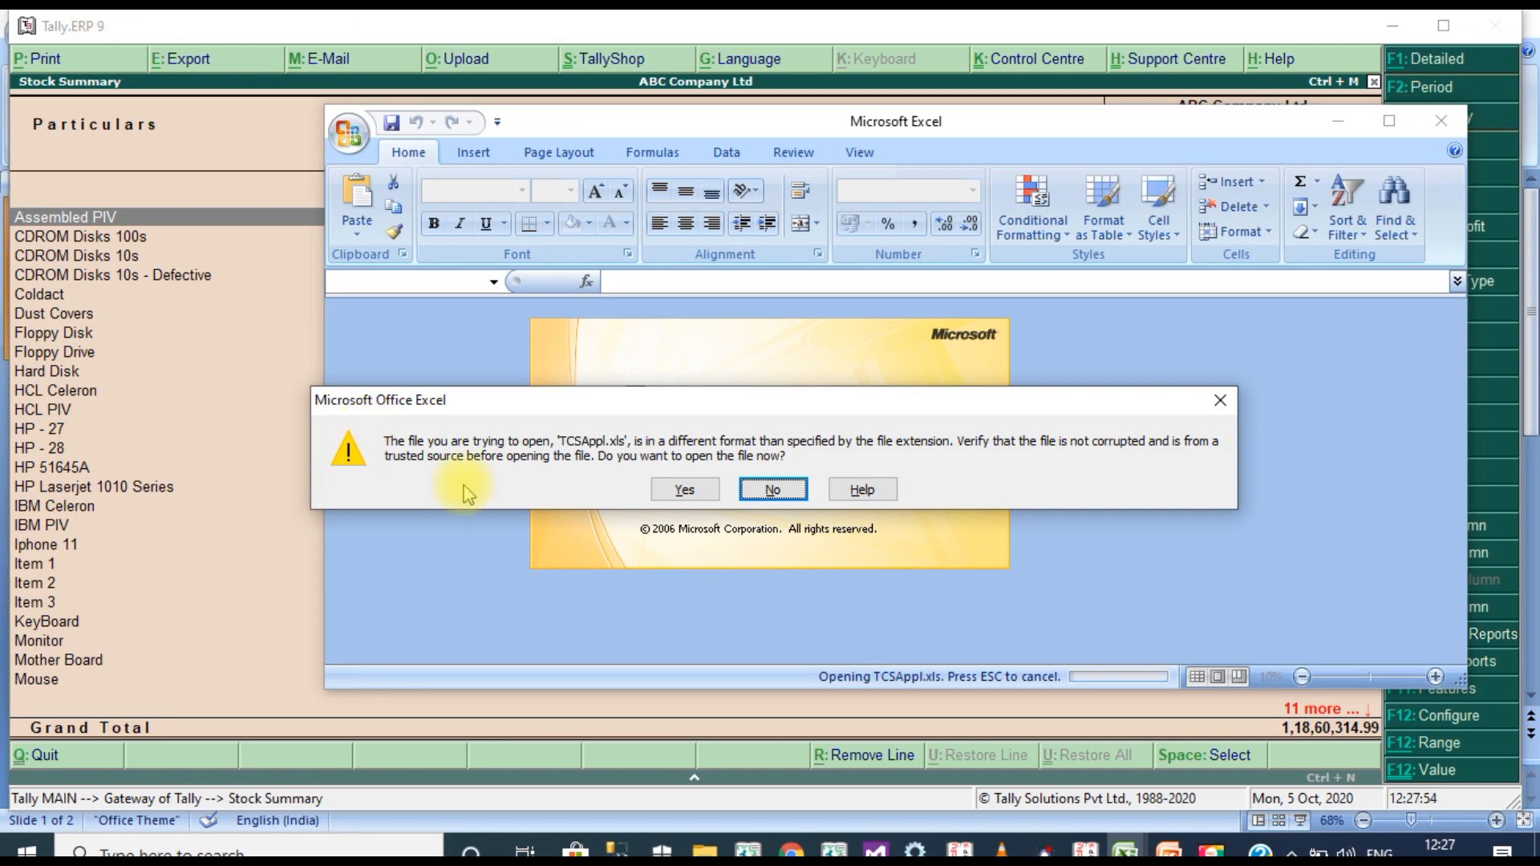
left_click(699, 485)
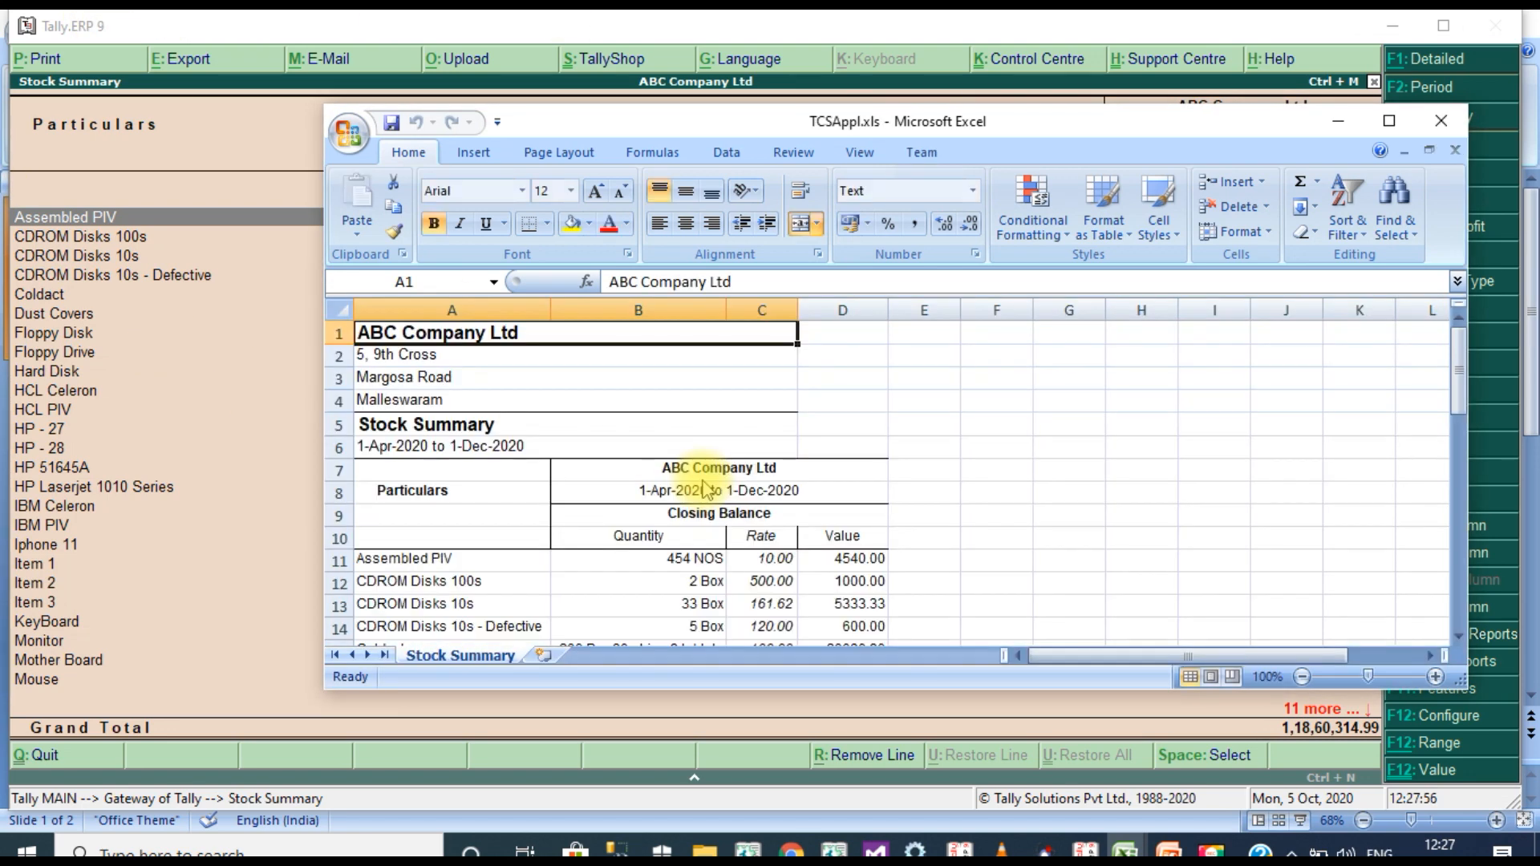
left_click(1389, 120)
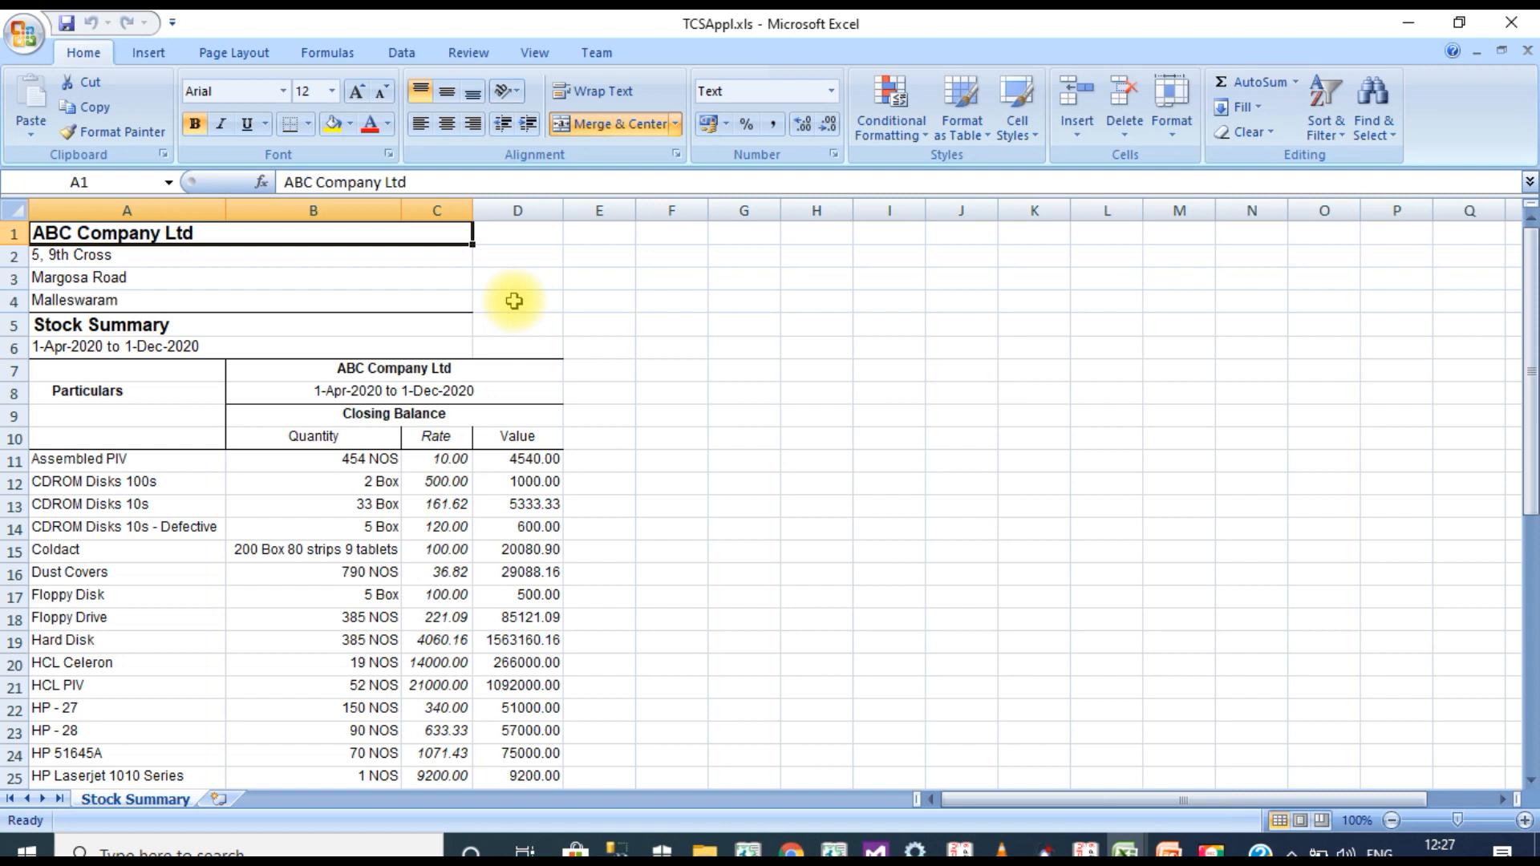
- Delete the report heading cells in rows 1 to 9 of columns A to D, shifting the cells below up
key("shift+Down")
key("shift+Down")
key("shift+Down")
key("shift+Down")
key("shift+Down")
key("shift+Down")
key("shift+Down")
key("shift+Down")
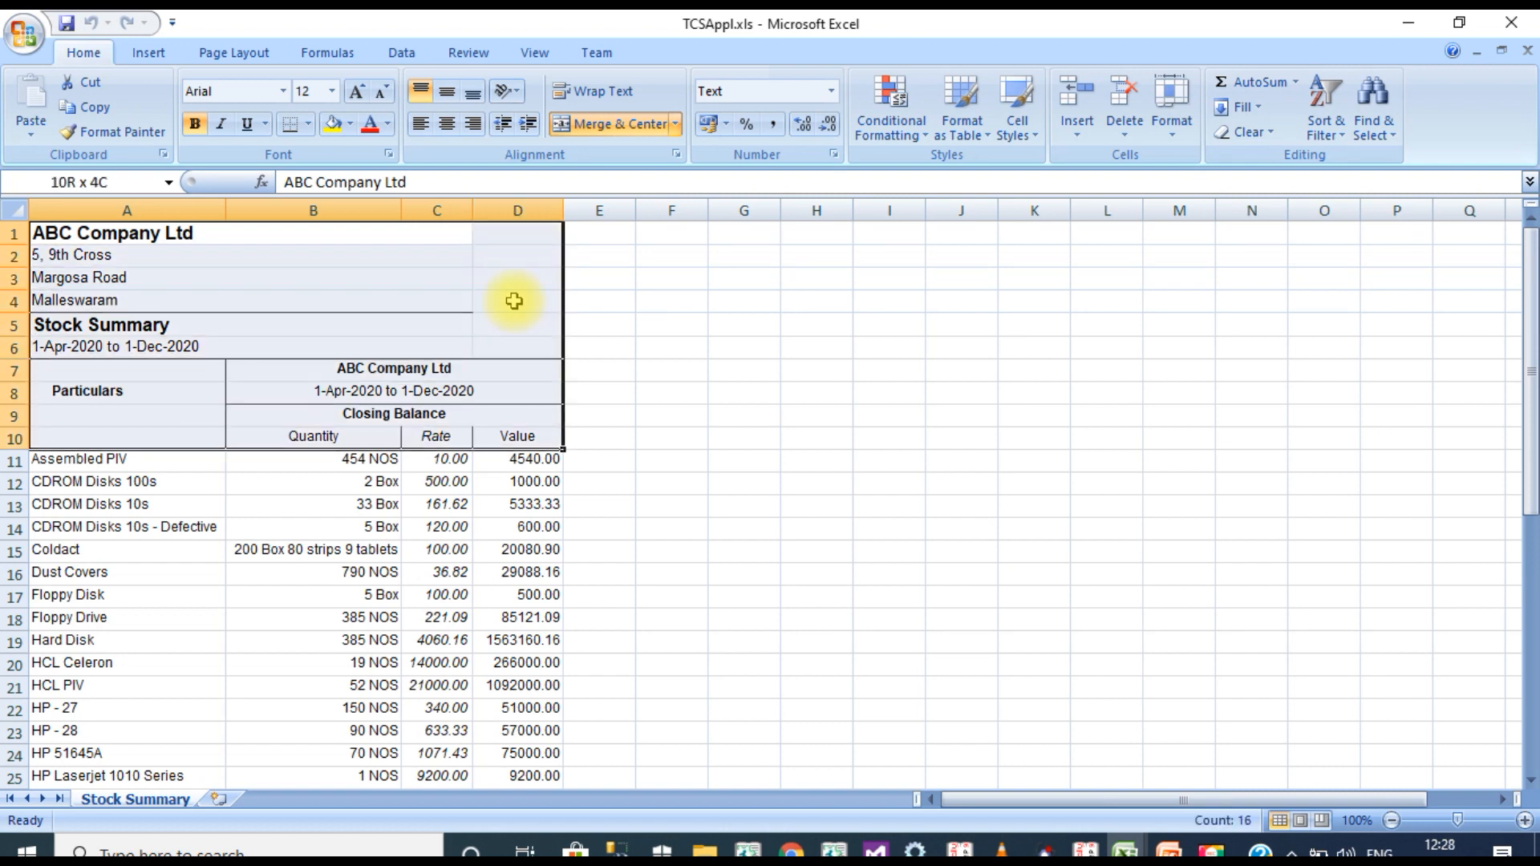
key("shift+Up")
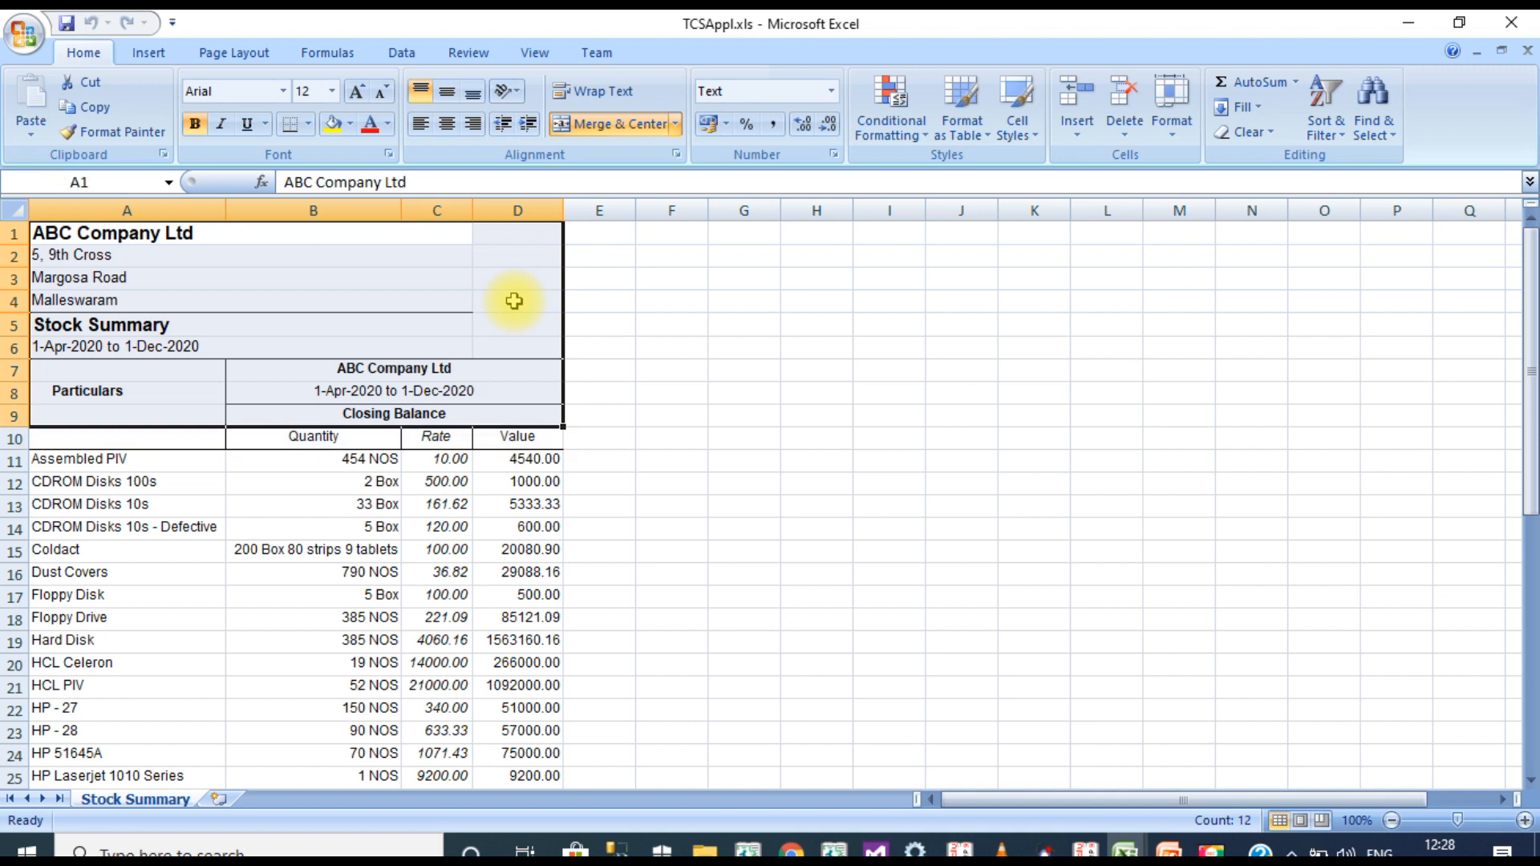
key("Delete")
right_click(514, 301)
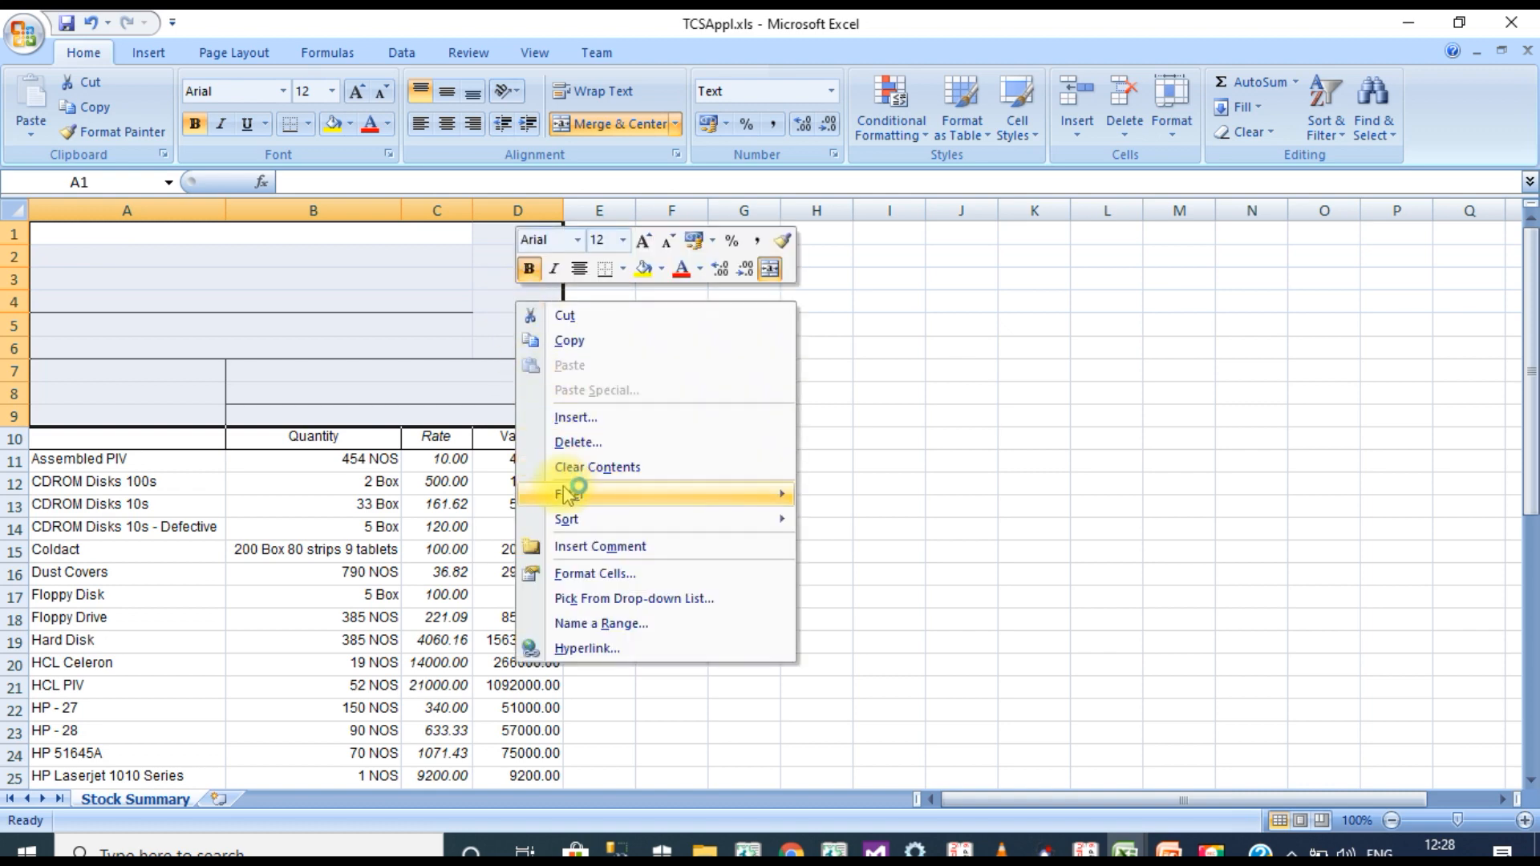
left_click(585, 449)
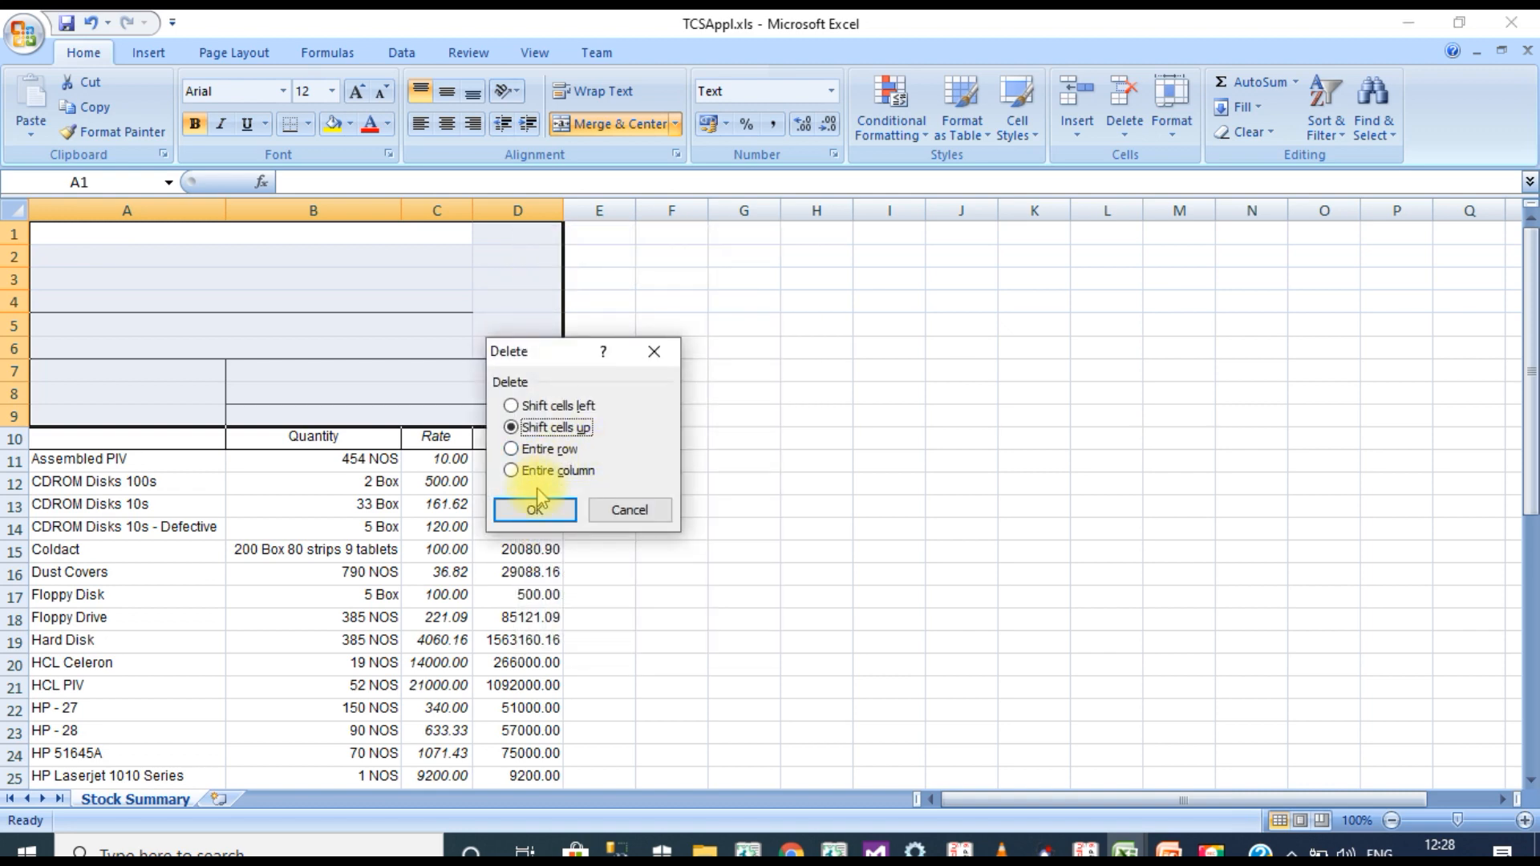
left_click(533, 505)
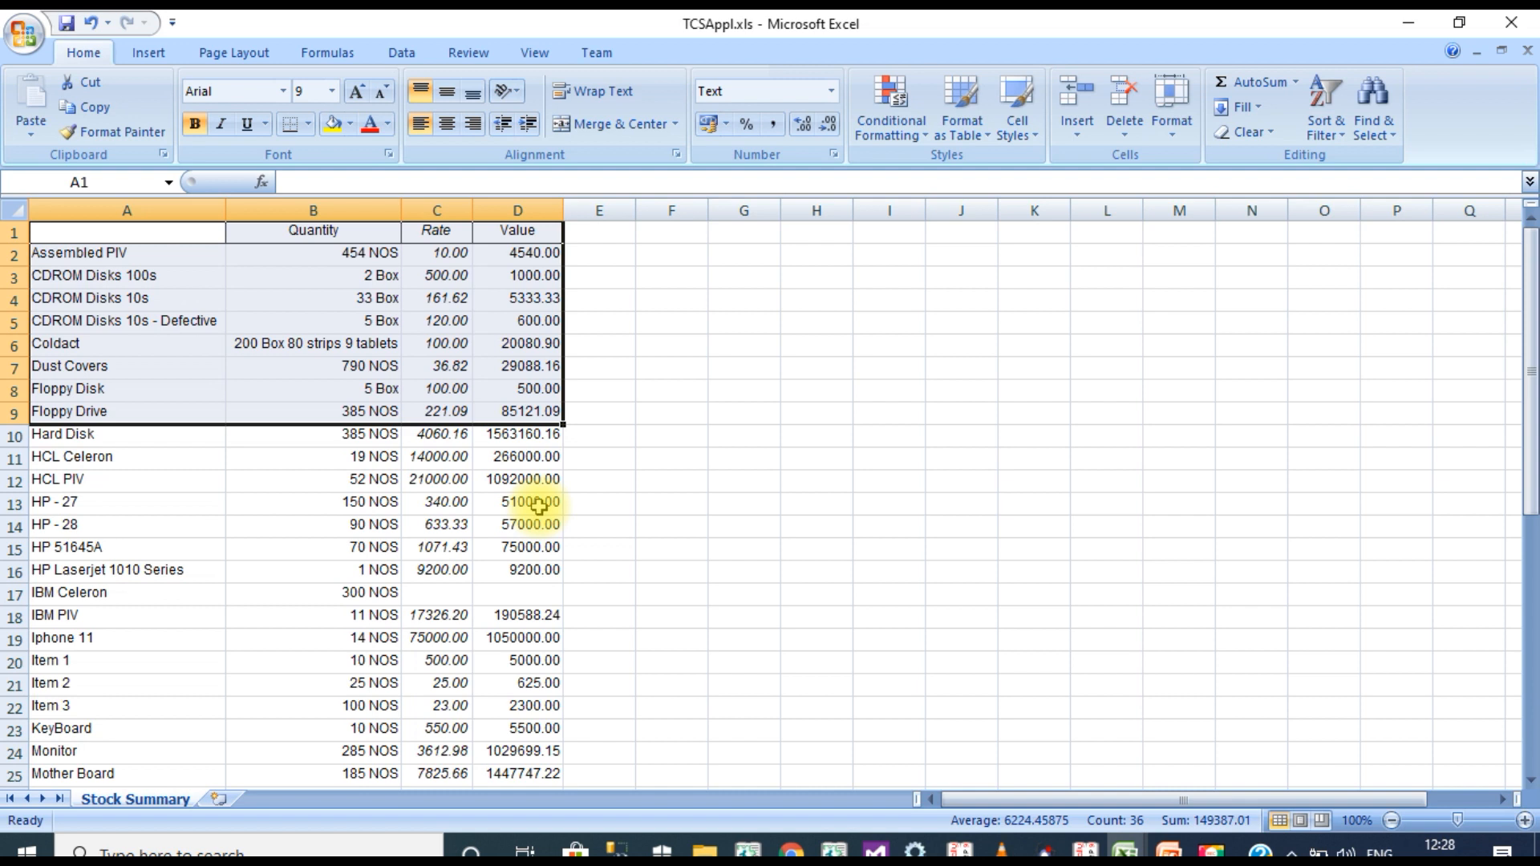
- Delete the Quantity, Rate and Value columns, and widen the empty columns B to D
left_click(319, 210)
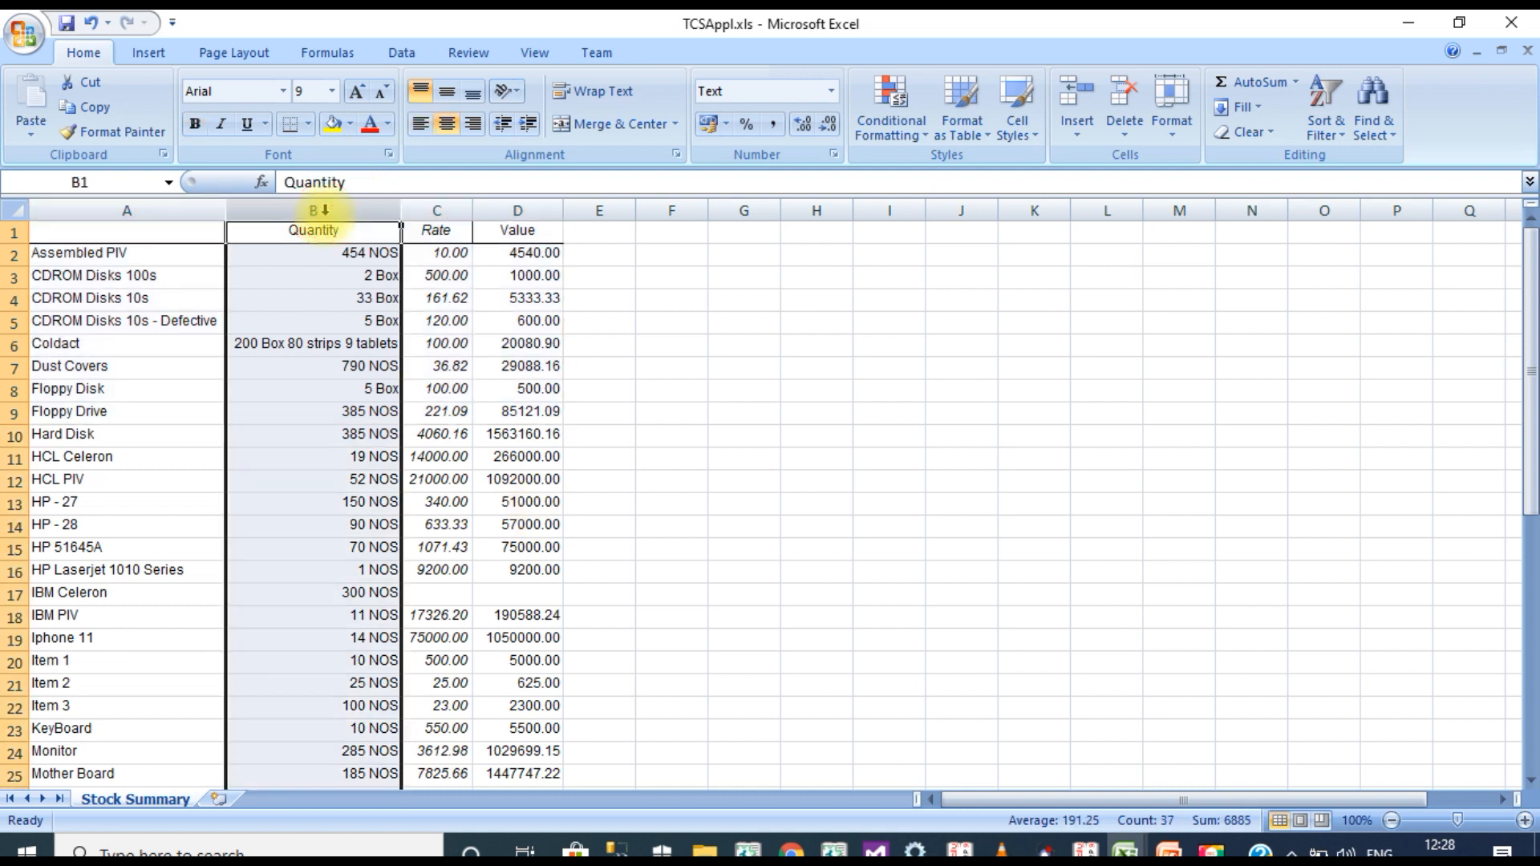
key("shift+Right")
key("shift+Right")
right_click(319, 210)
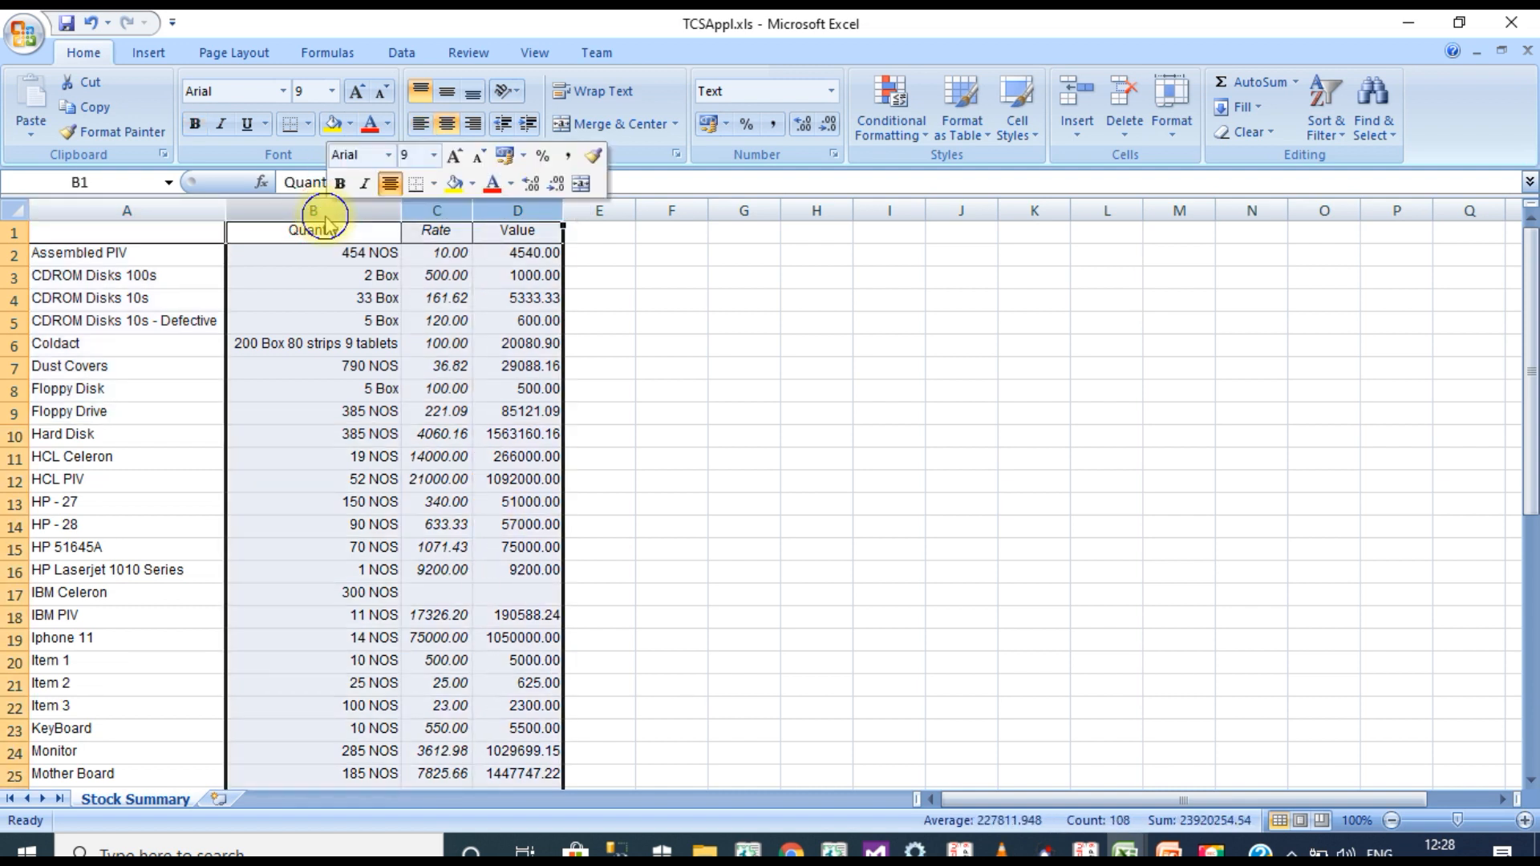
left_click(388, 358)
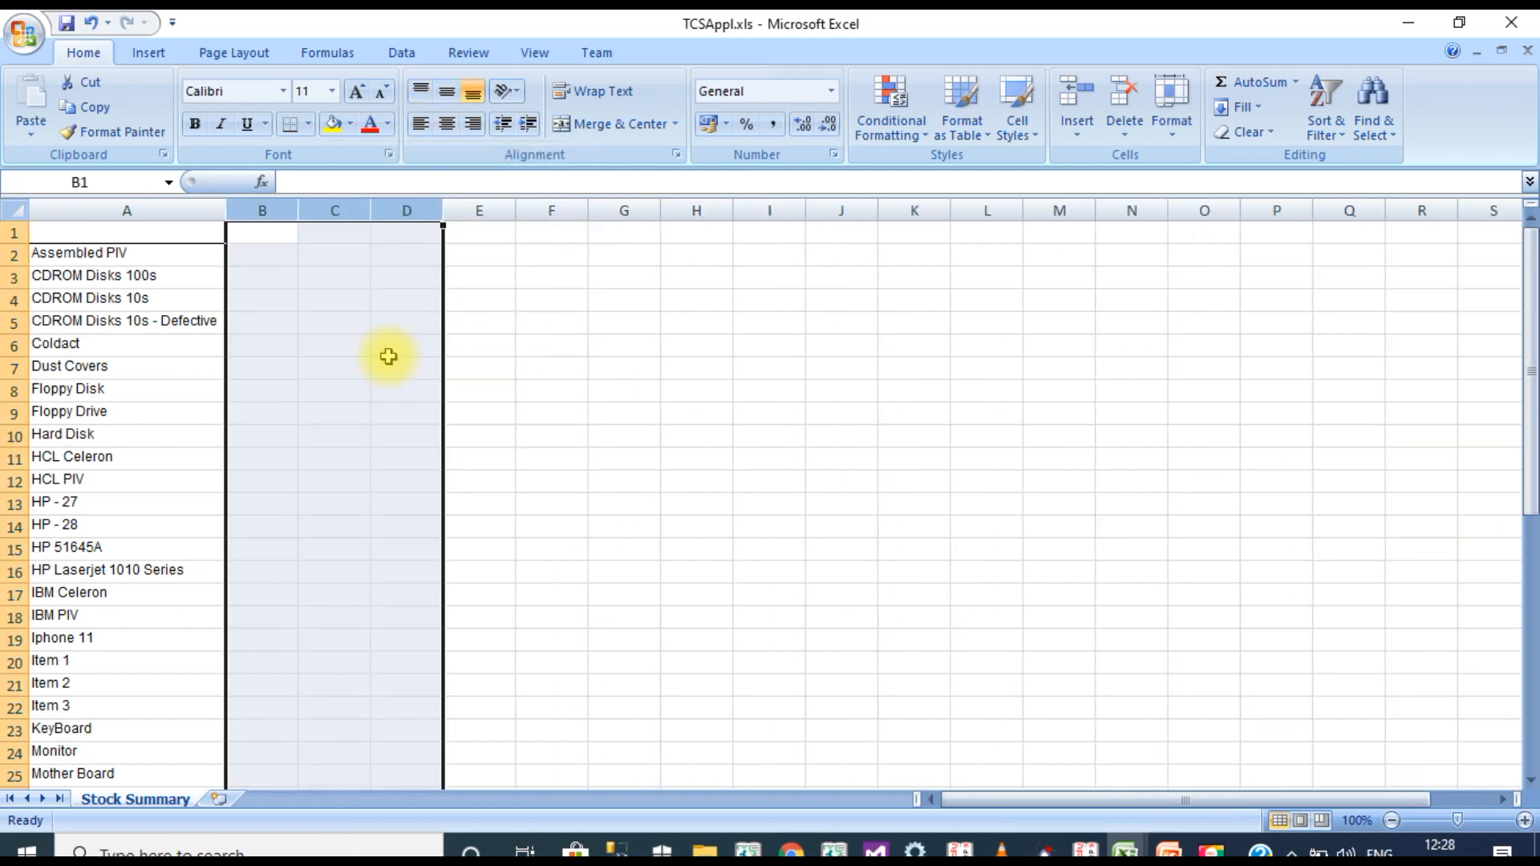
left_click_drag(298, 210, 393, 227)
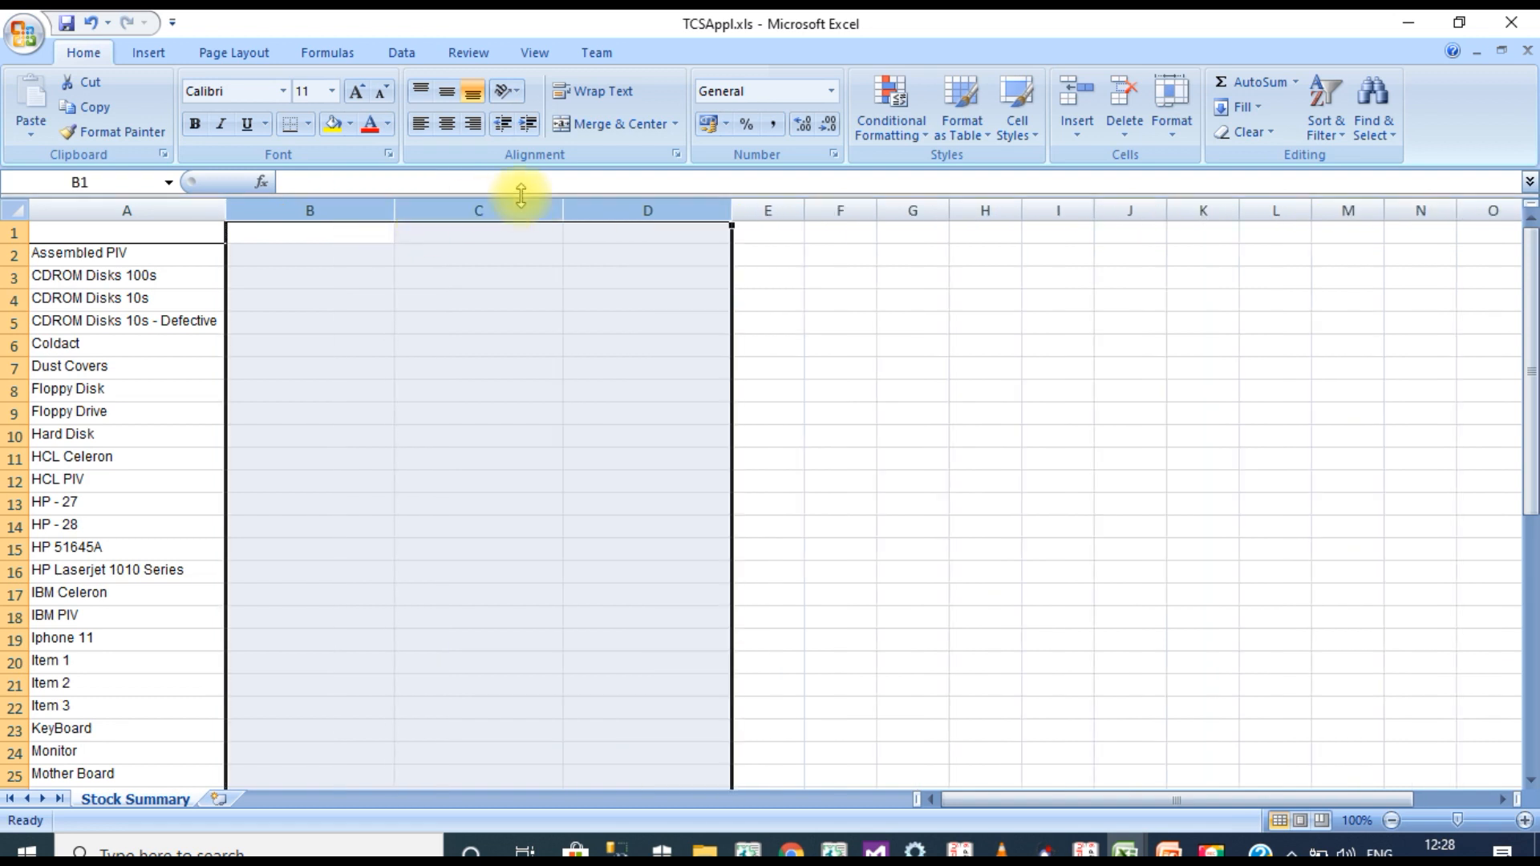
- Enter the headings Item Name in A1, Is TCS Applicable in B1 and Nature of Goods in C1
left_click(295, 238)
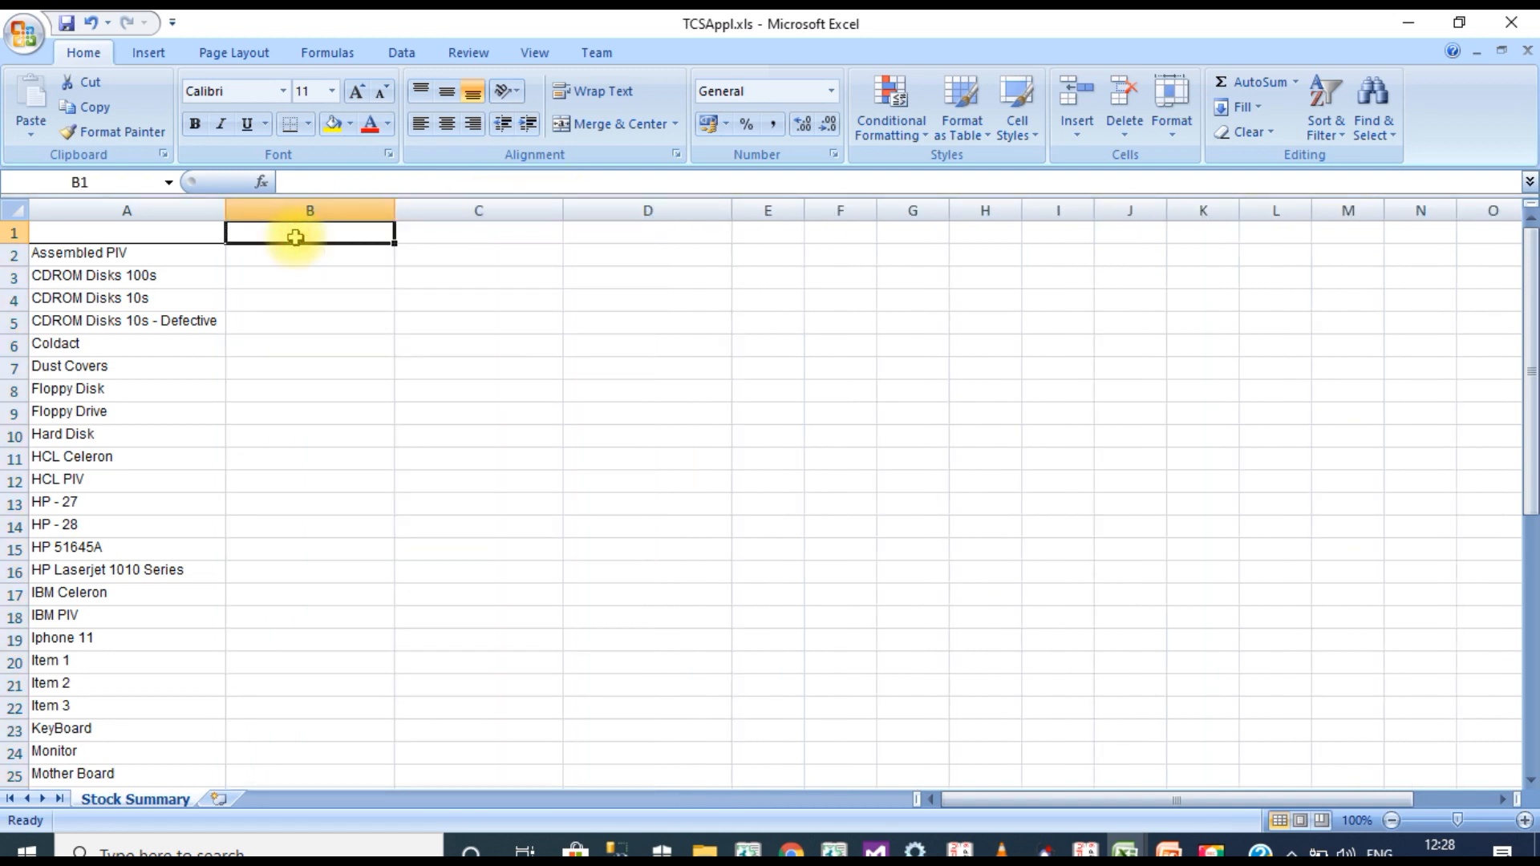
type("Is TCS Applicable")
key("Tab")
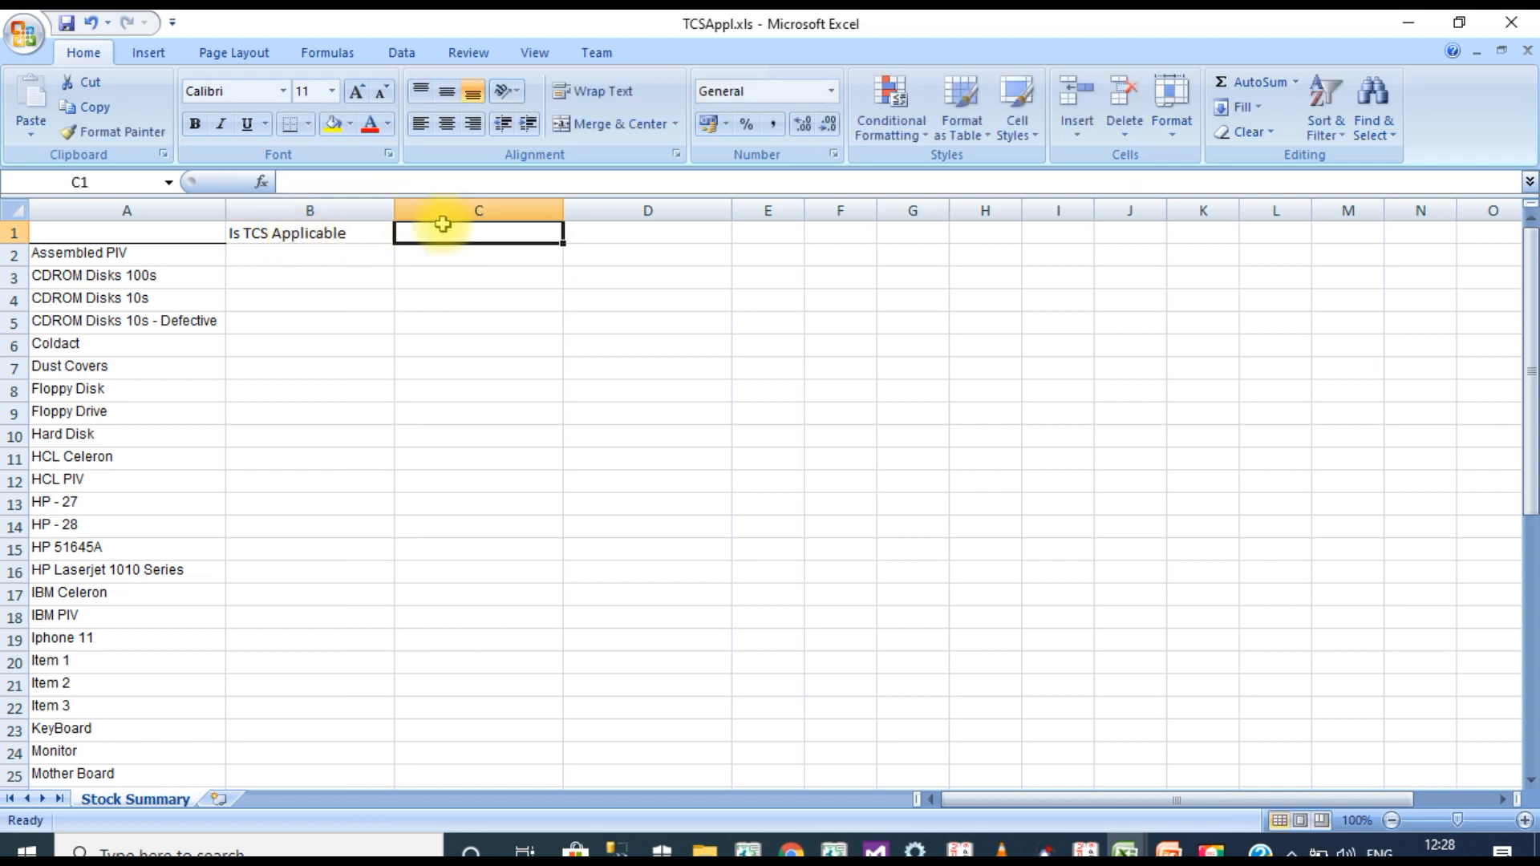
type("Nature of Goods")
key("Return")
key("Up")
key("Left")
key("Left")
type("Item Name")
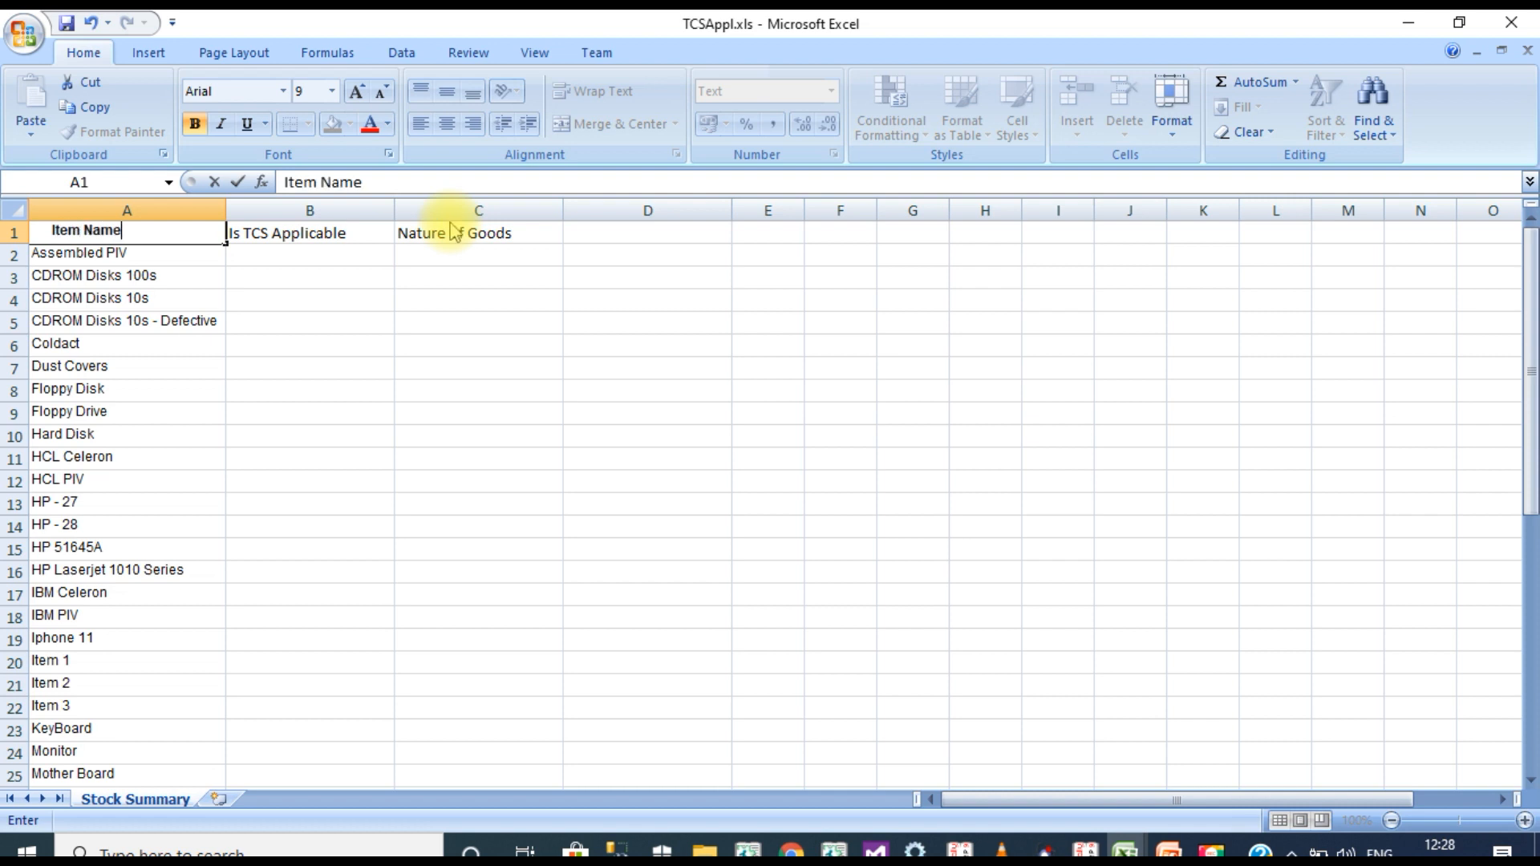
left_click(313, 233)
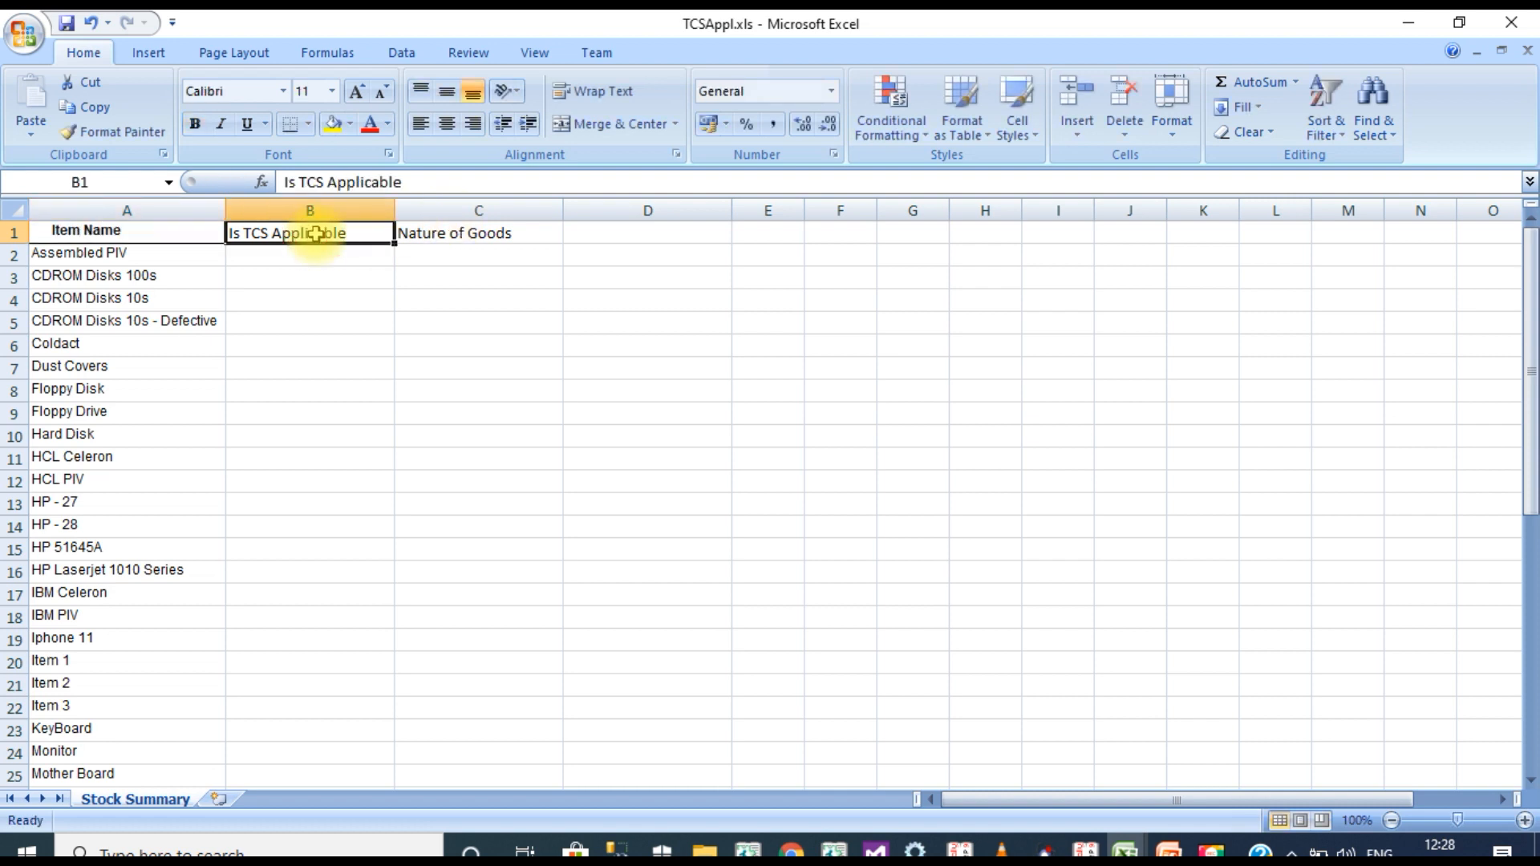
- Make the headings Is TCS Applicable and Nature of Goods in B1:C1 bold
key("shift+Right")
left_click(196, 124)
left_click(305, 355)
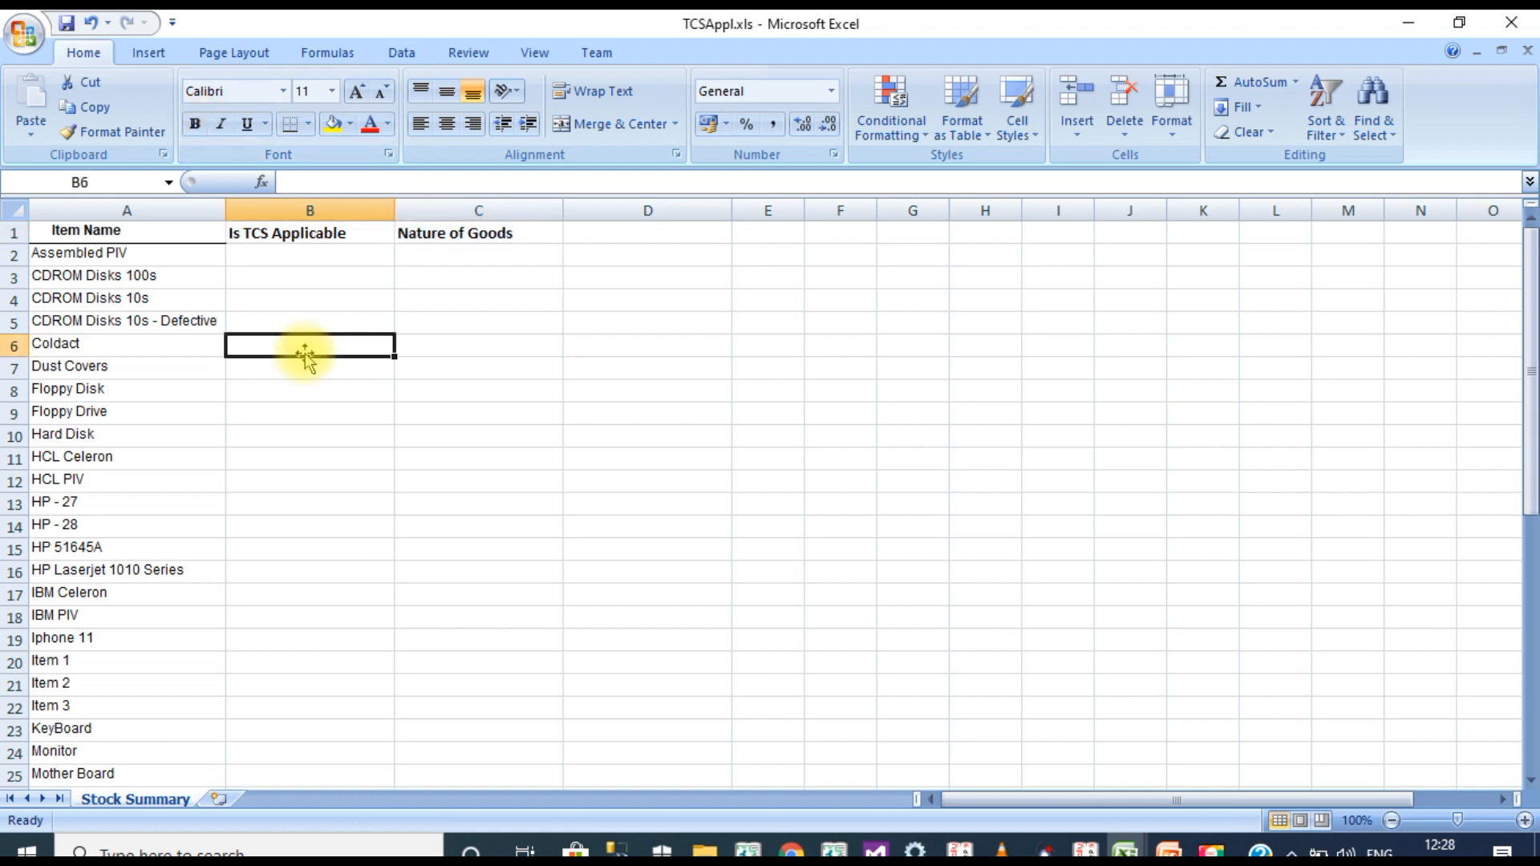
- Switch to Tally.ERP 9, open the stock item Assembled PIV for alteration and advance to its Is TCS Applicable field
left_click(1087, 848)
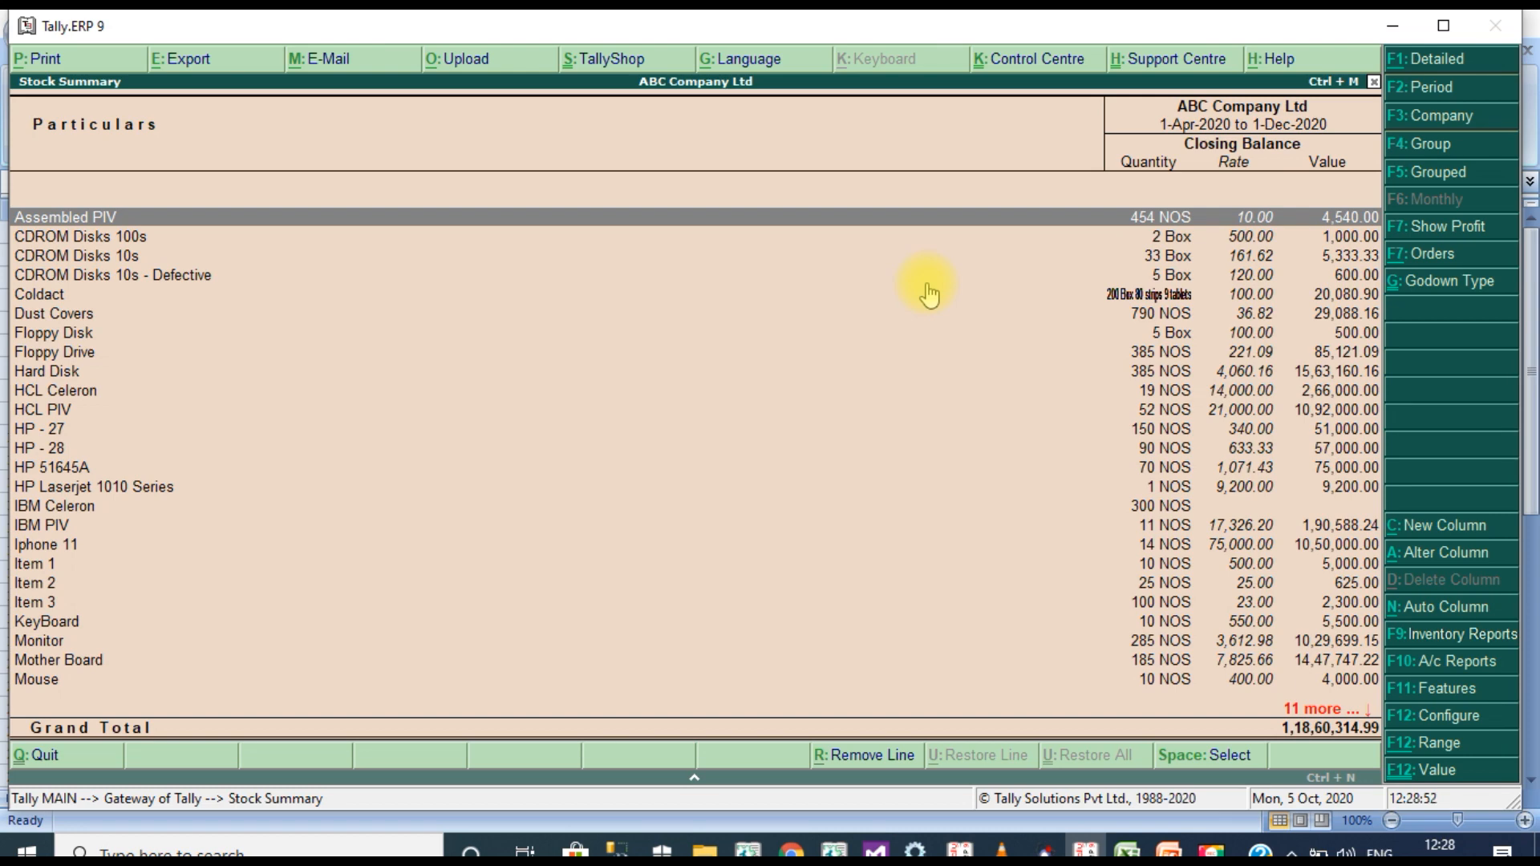
key("ctrl+Return")
key("Return")
key("Return")
key("Return")
key("Return")
key("Return")
key("Return")
key("Return")
key("Return")
key("Return")
key("Return")
key("Return")
key("Return")
key("Return")
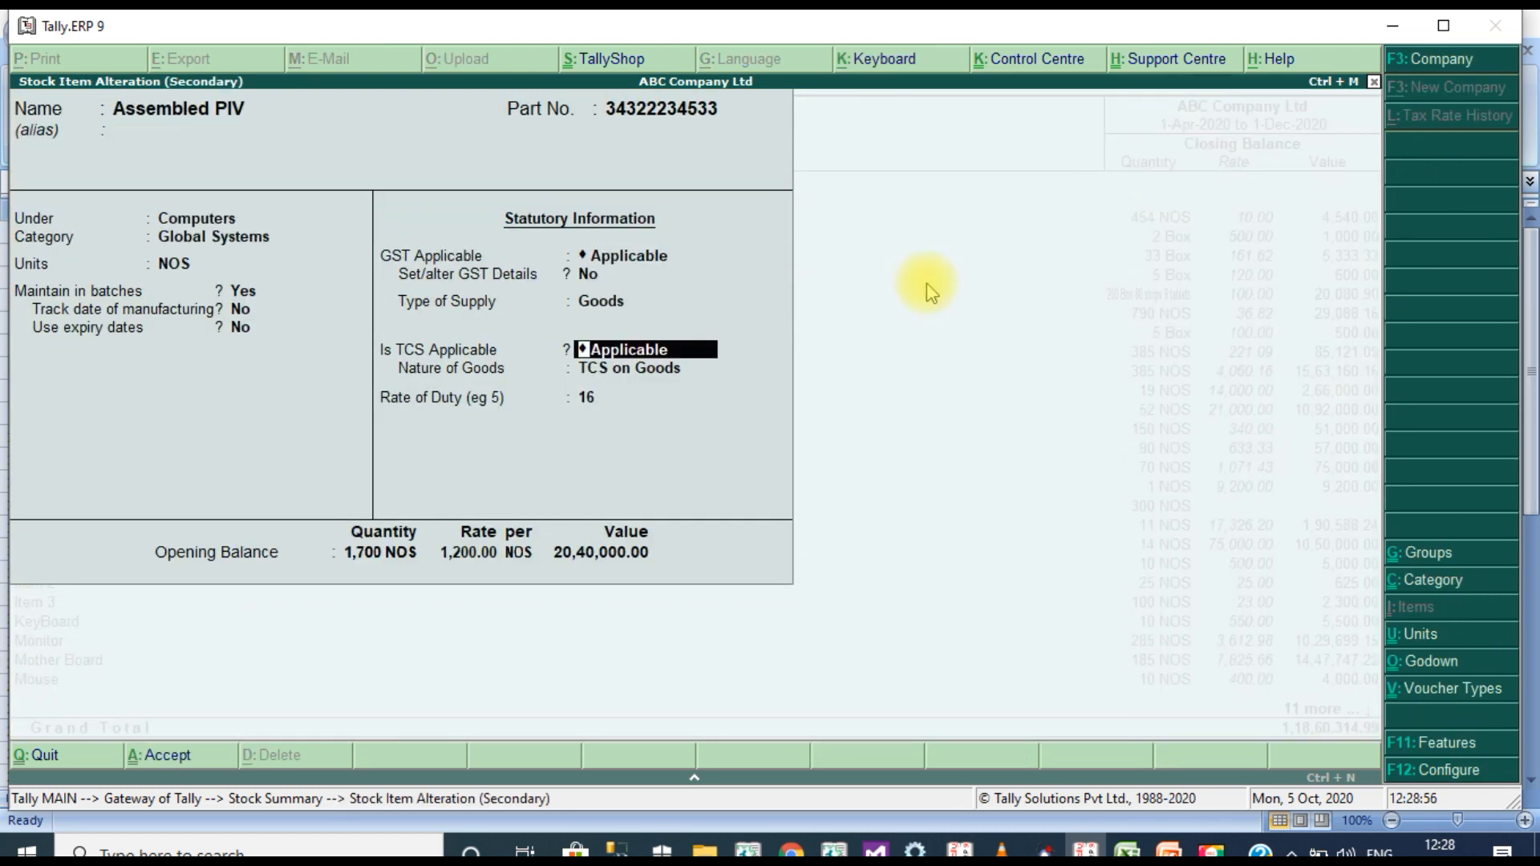
- Copy the Applicable value of Is TCS Applicable from Tally.ERP 9 into cell B2 of TCSAppl.xls in Excel
key("alt+Tab")
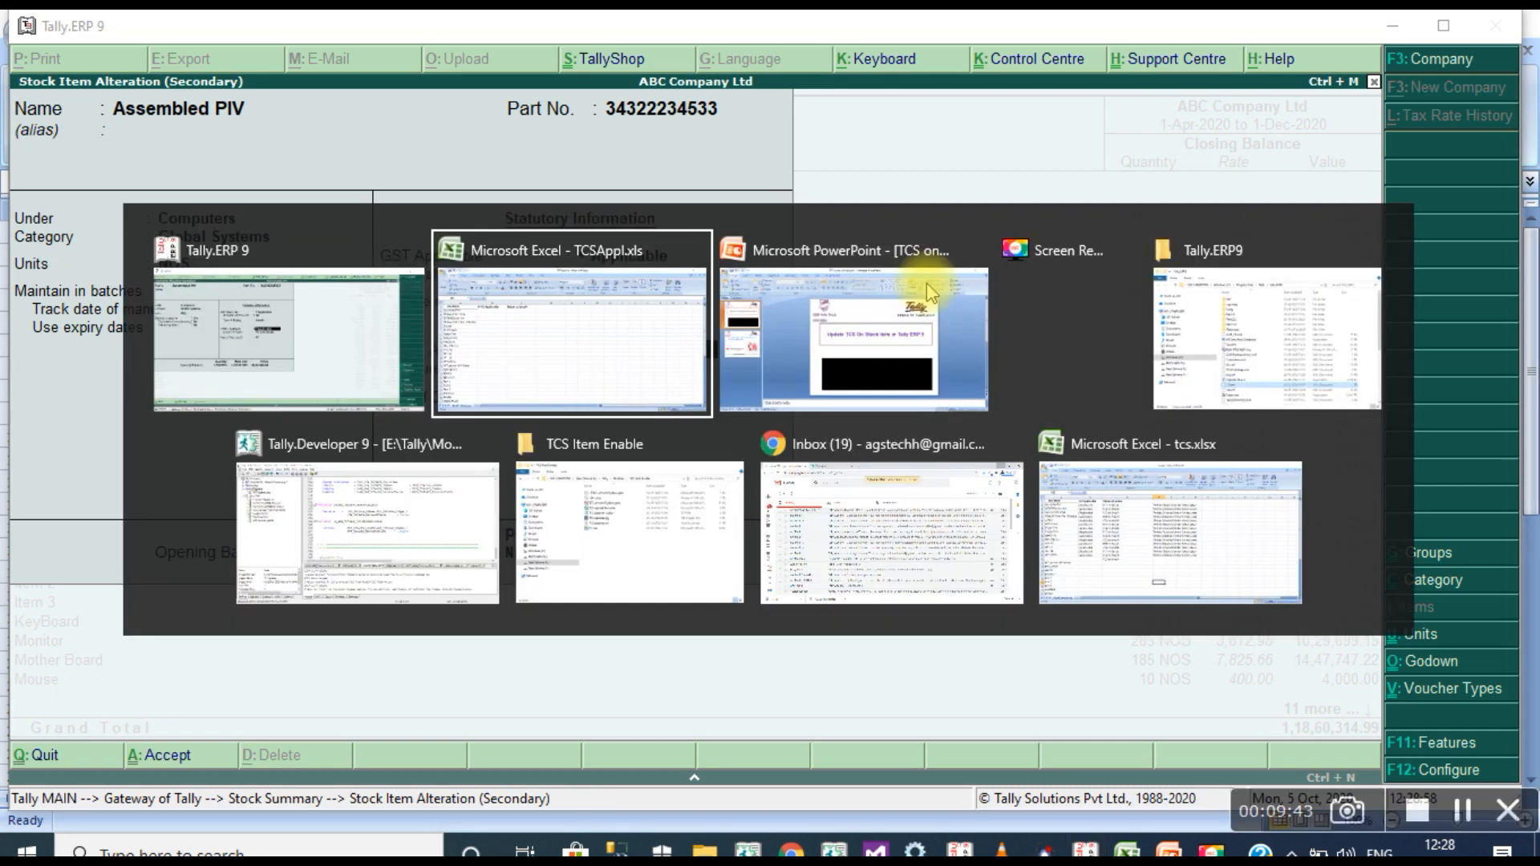
key("Up")
key("Up")
key("Up")
key("Up")
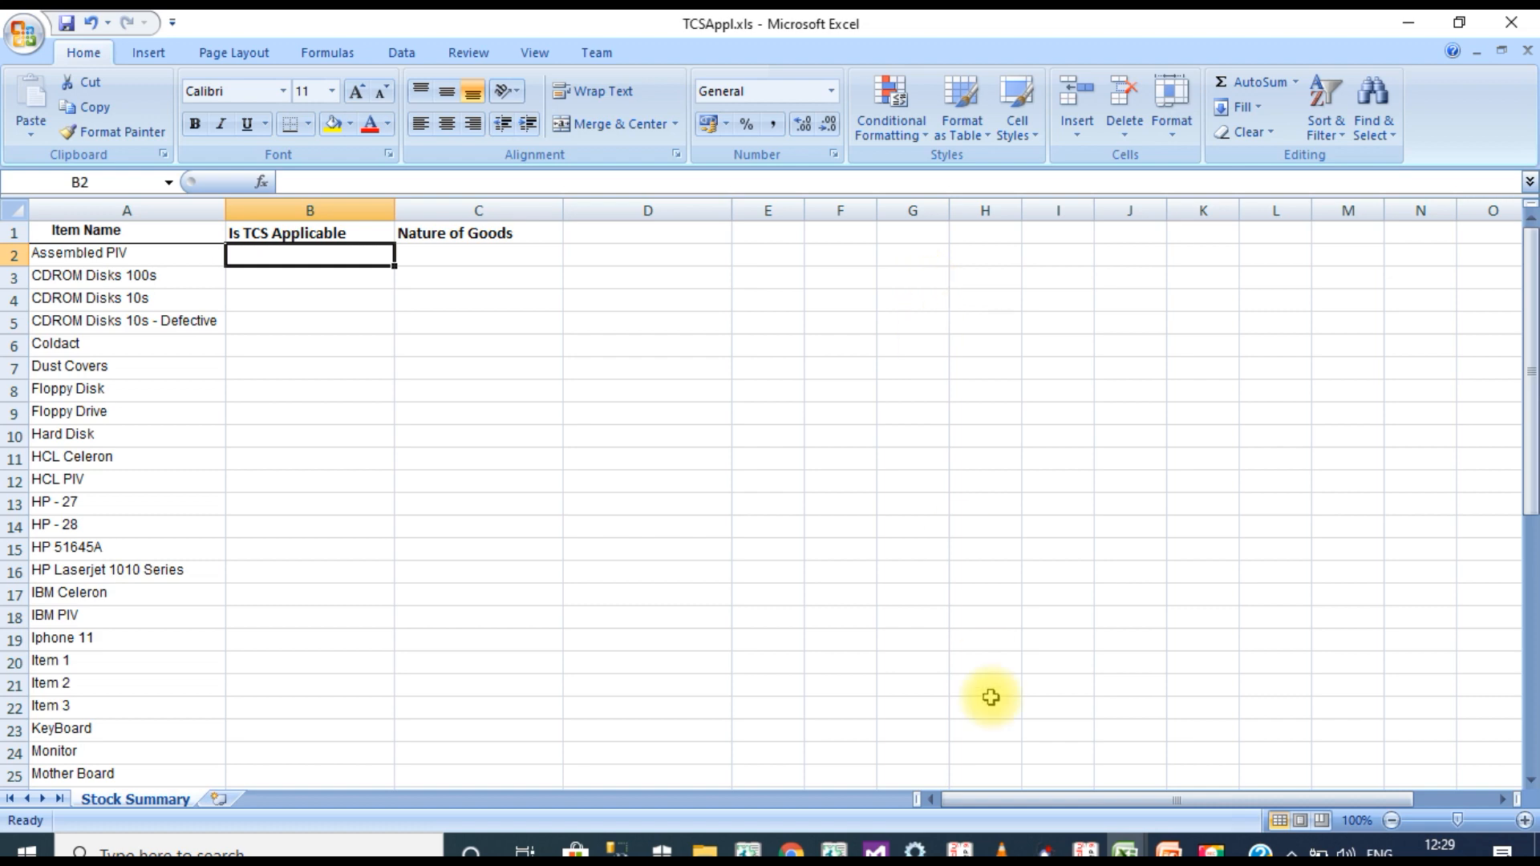
left_click(1085, 848)
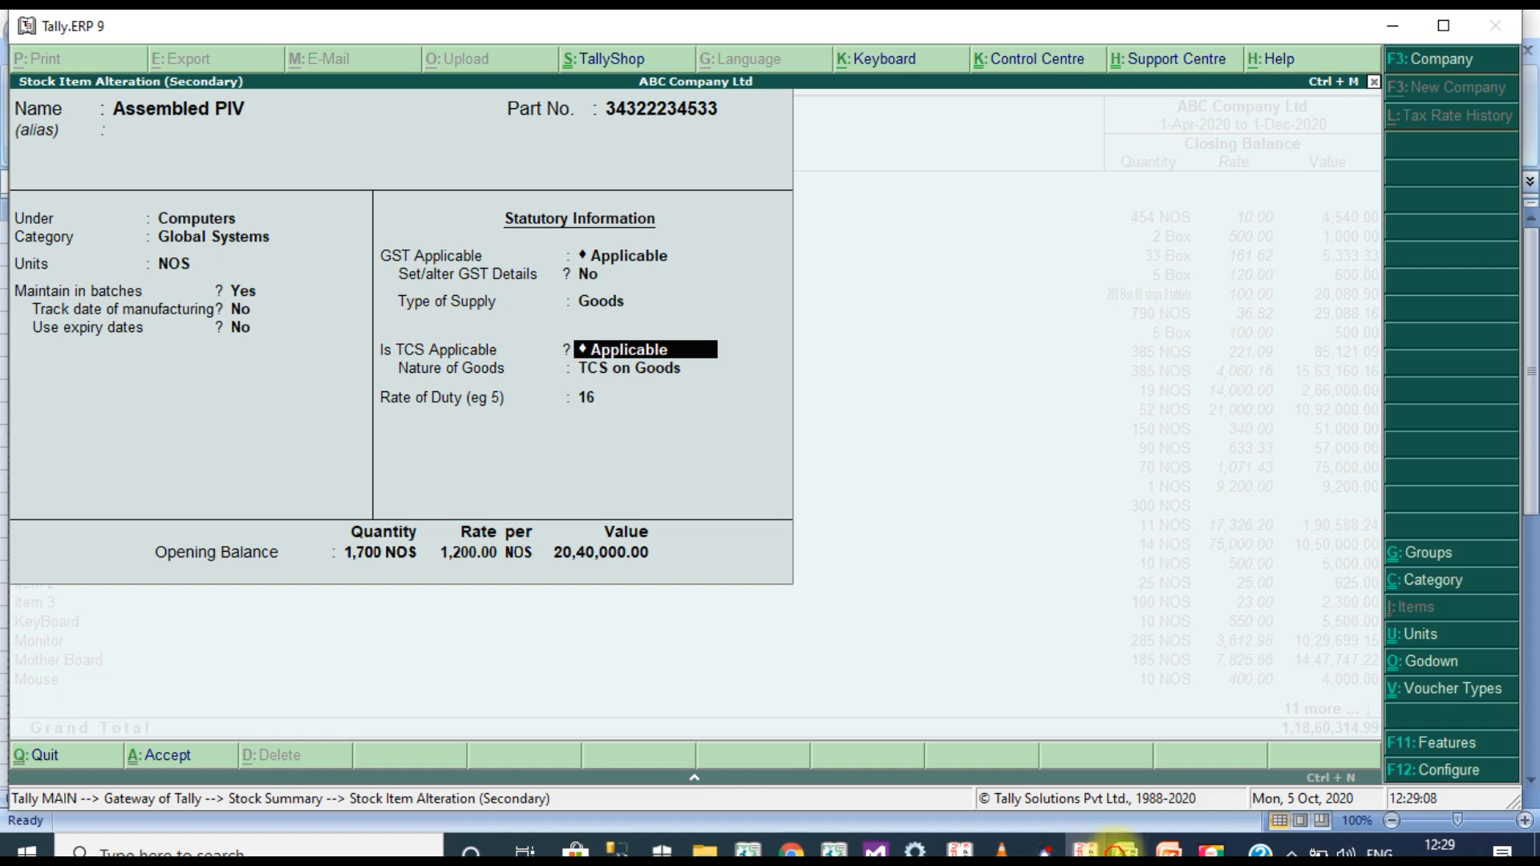
left_click(1125, 848)
left_click(1182, 806)
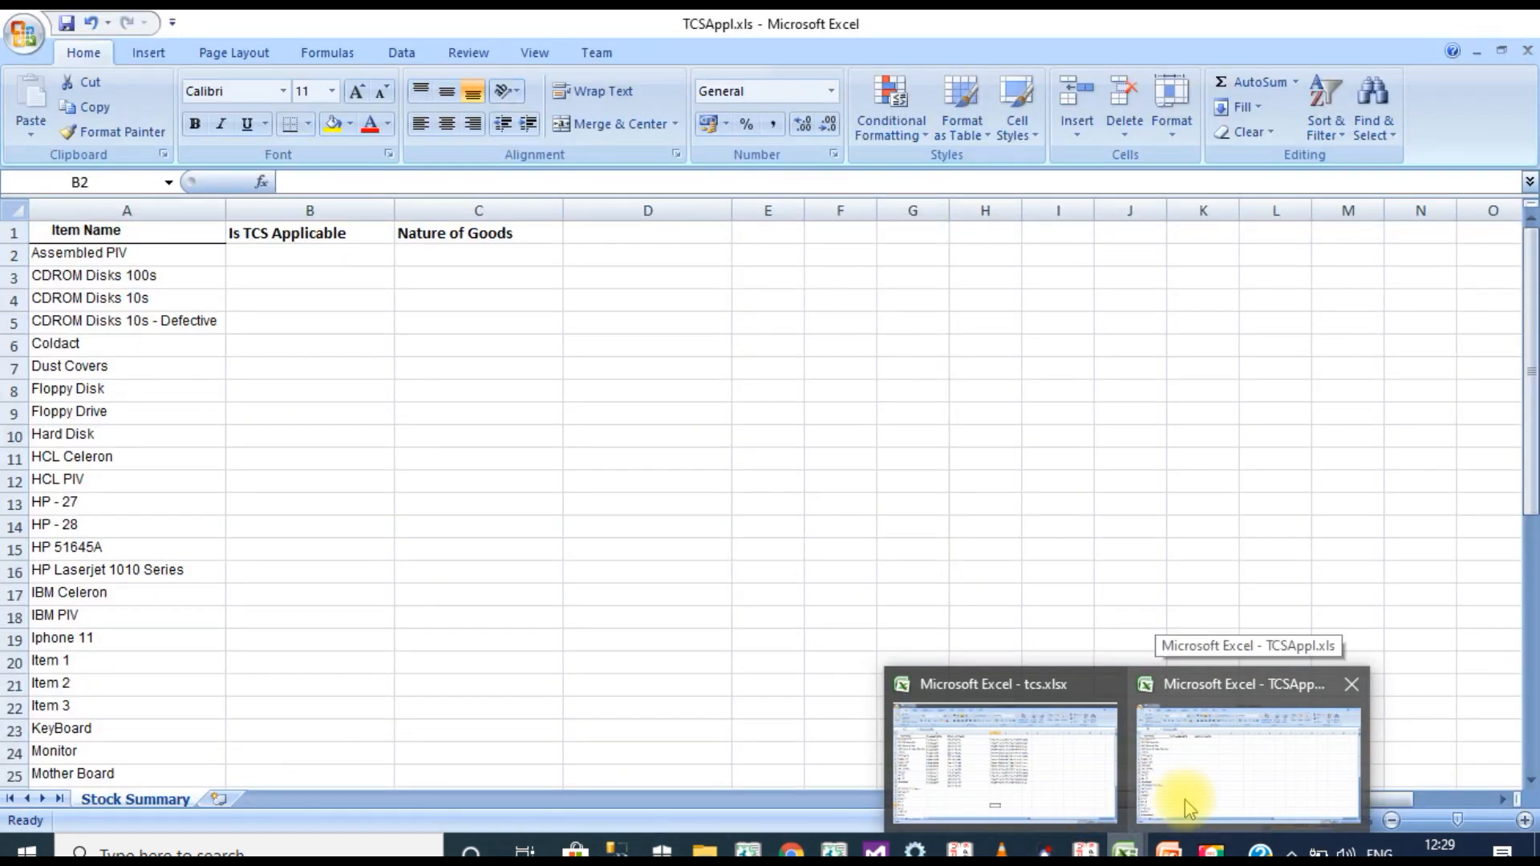
type("▯Applicable")
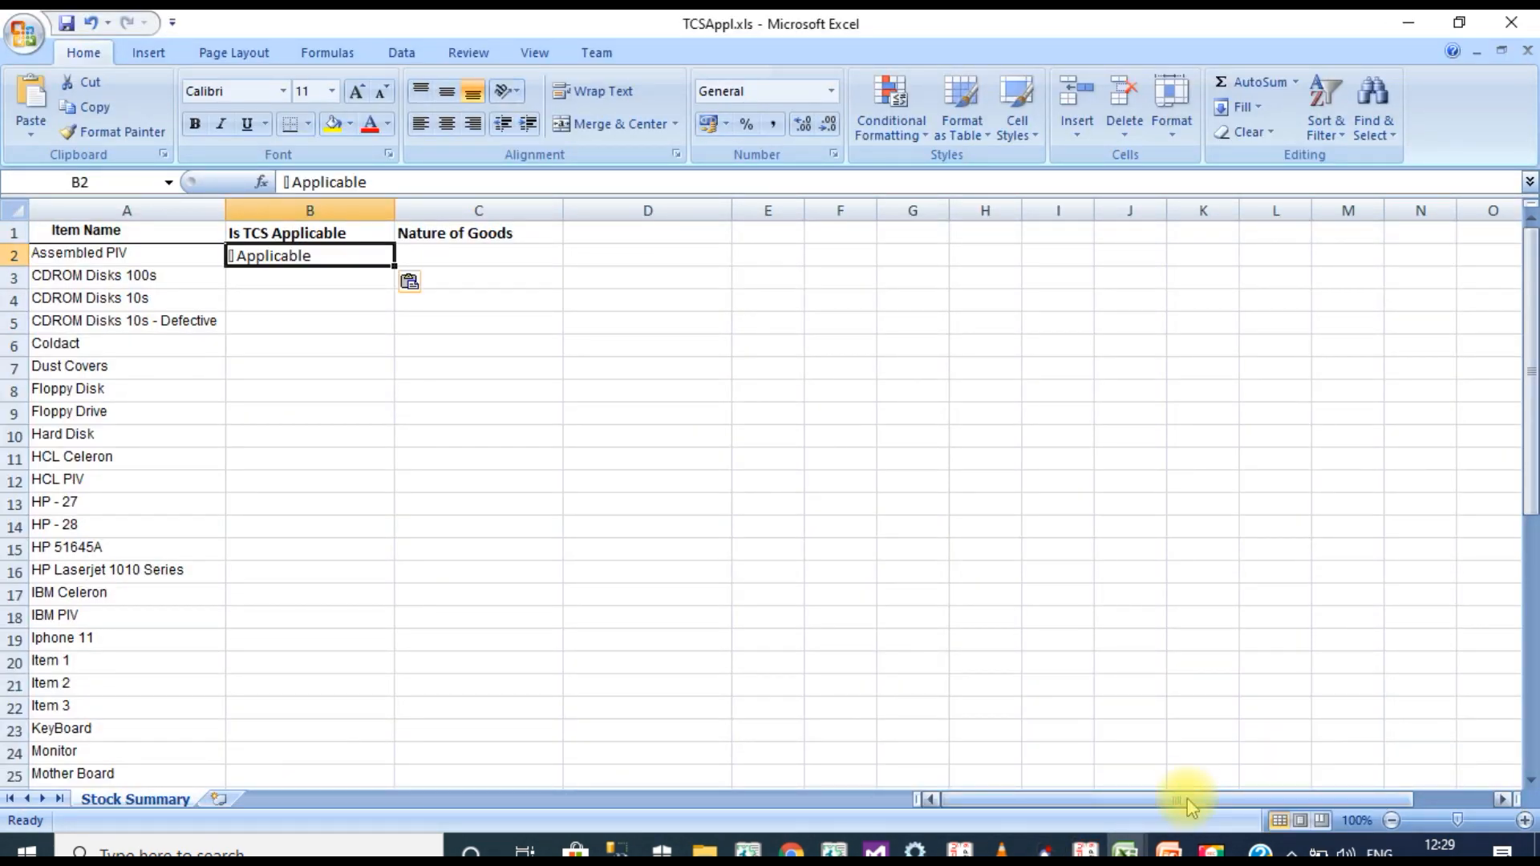
- Copy the Nature of Goods value TCS on Goods from the Assembled PIV item in Tally.ERP 9 into cell C2 of TCSAppl.xls
left_click(560, 250)
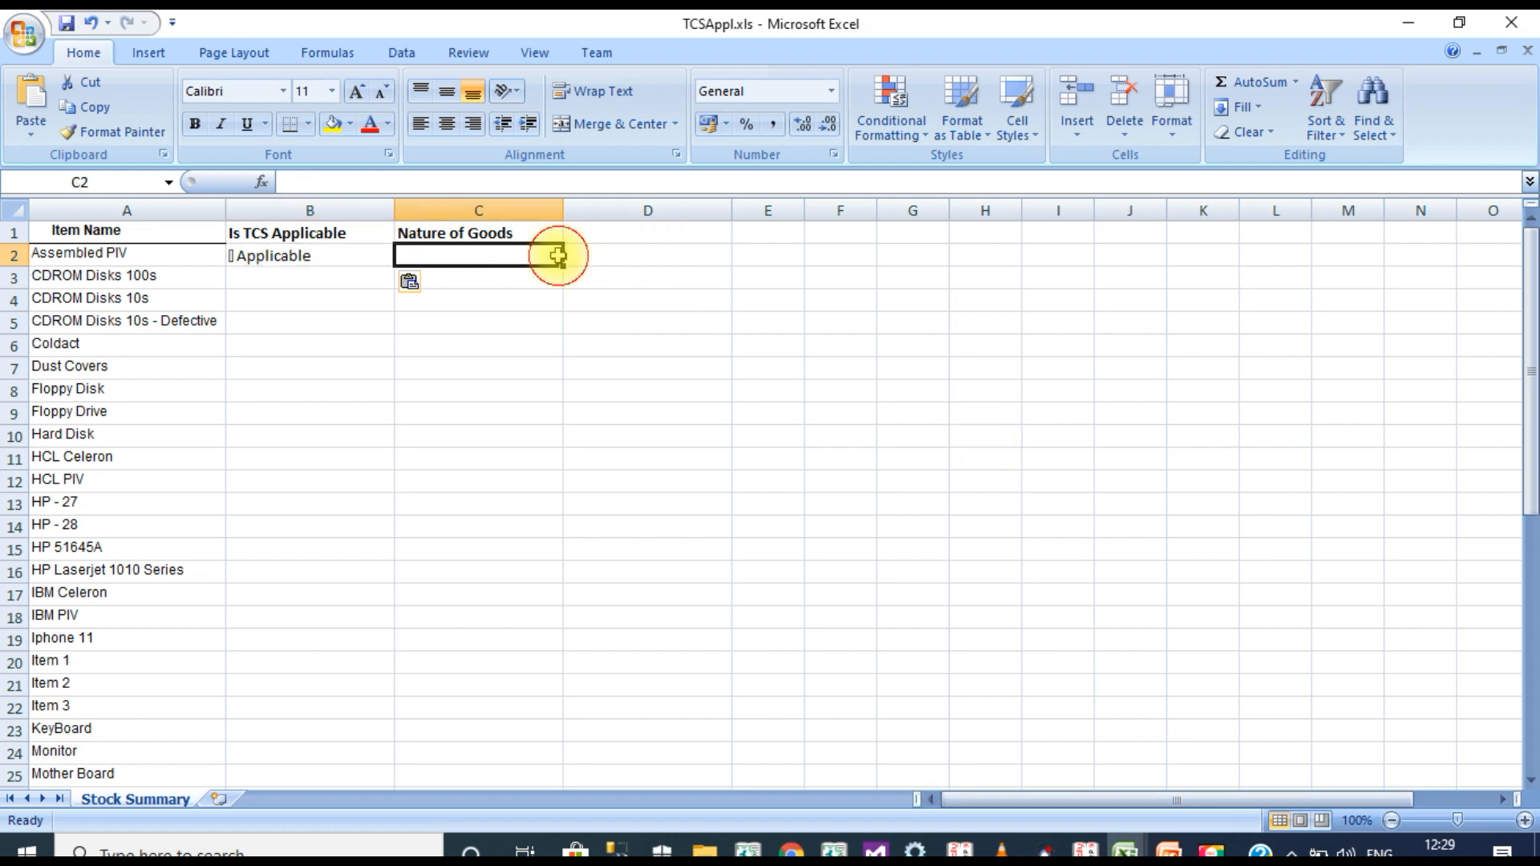
key("alt+Tab")
key("Return")
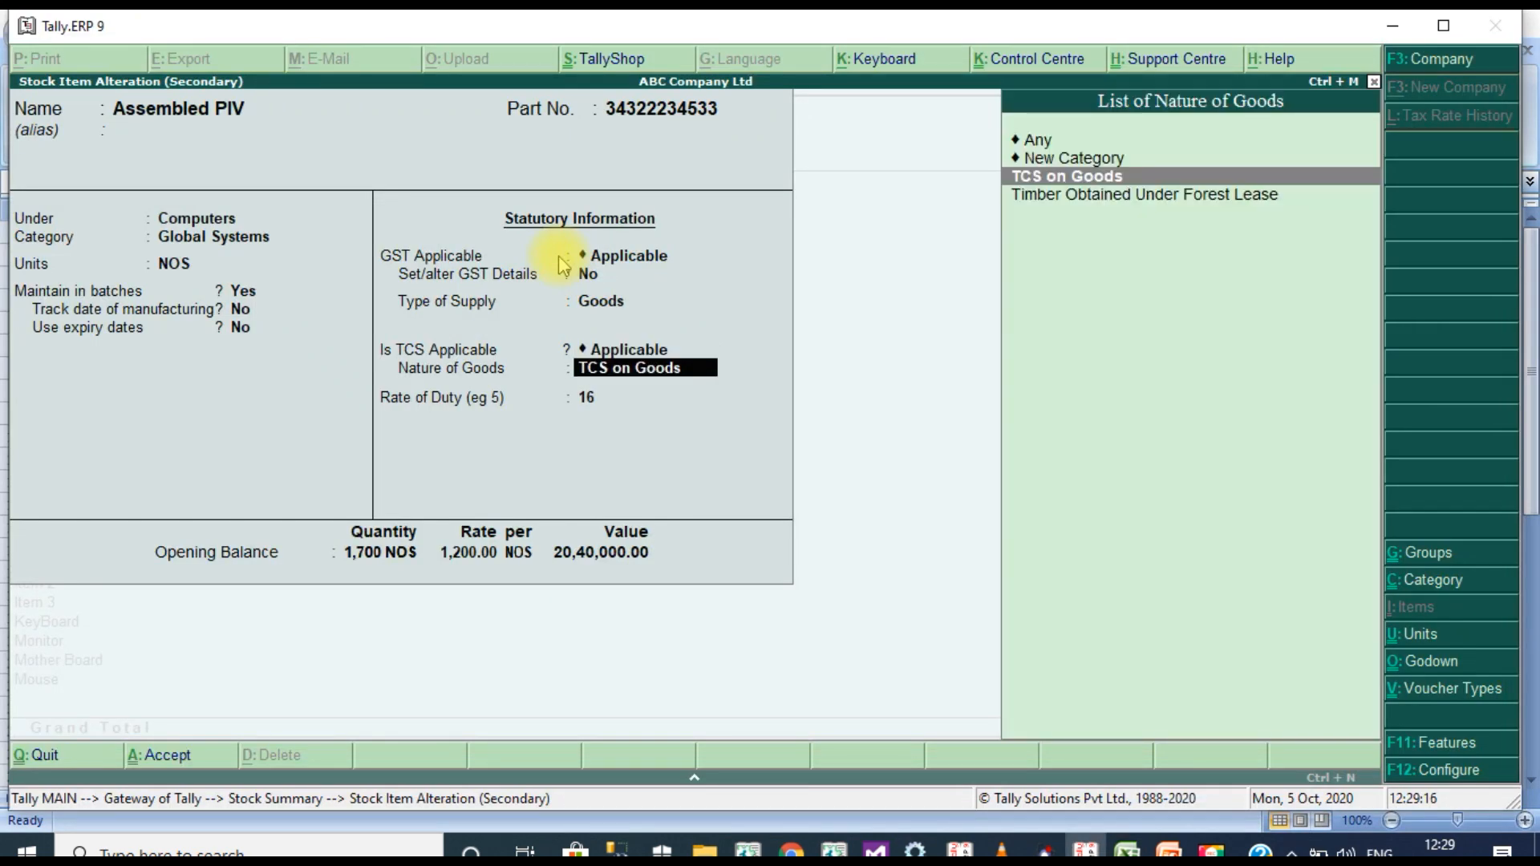
key("alt+Tab")
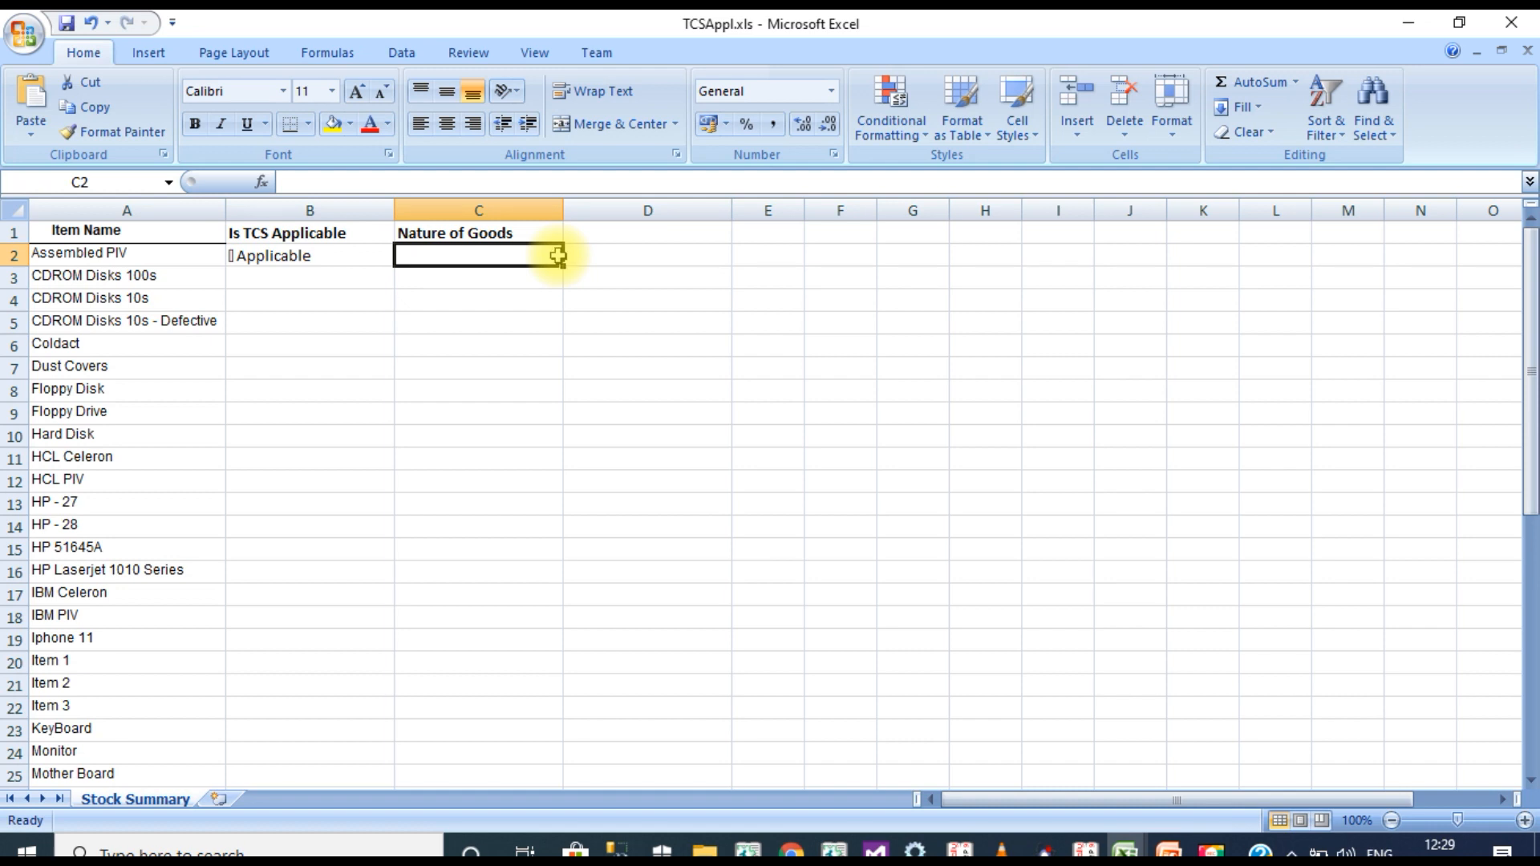
key("alt")
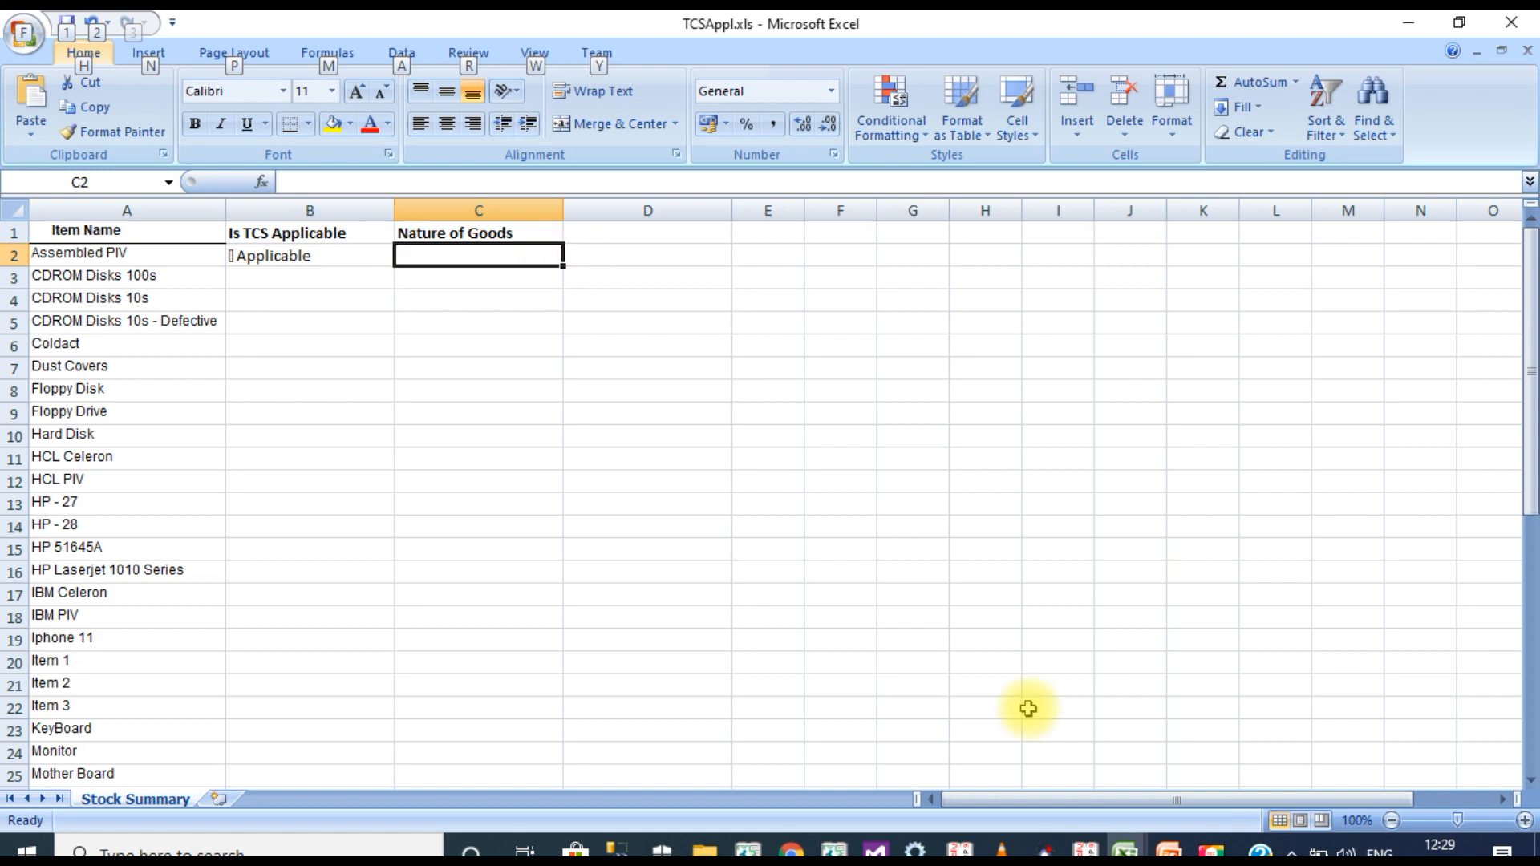
left_click(1084, 850)
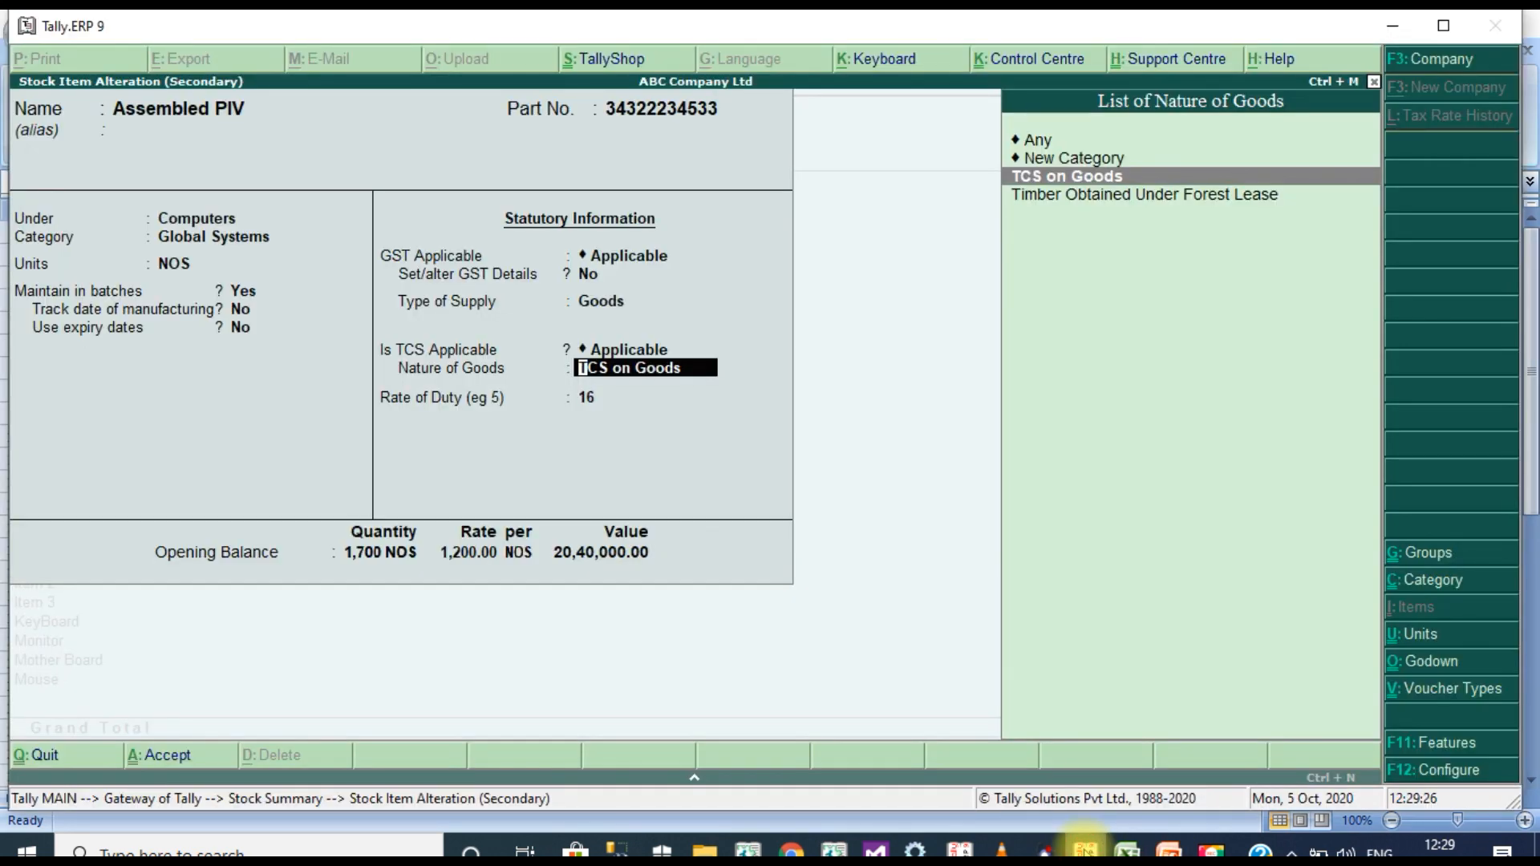
mouse_move(1126, 850)
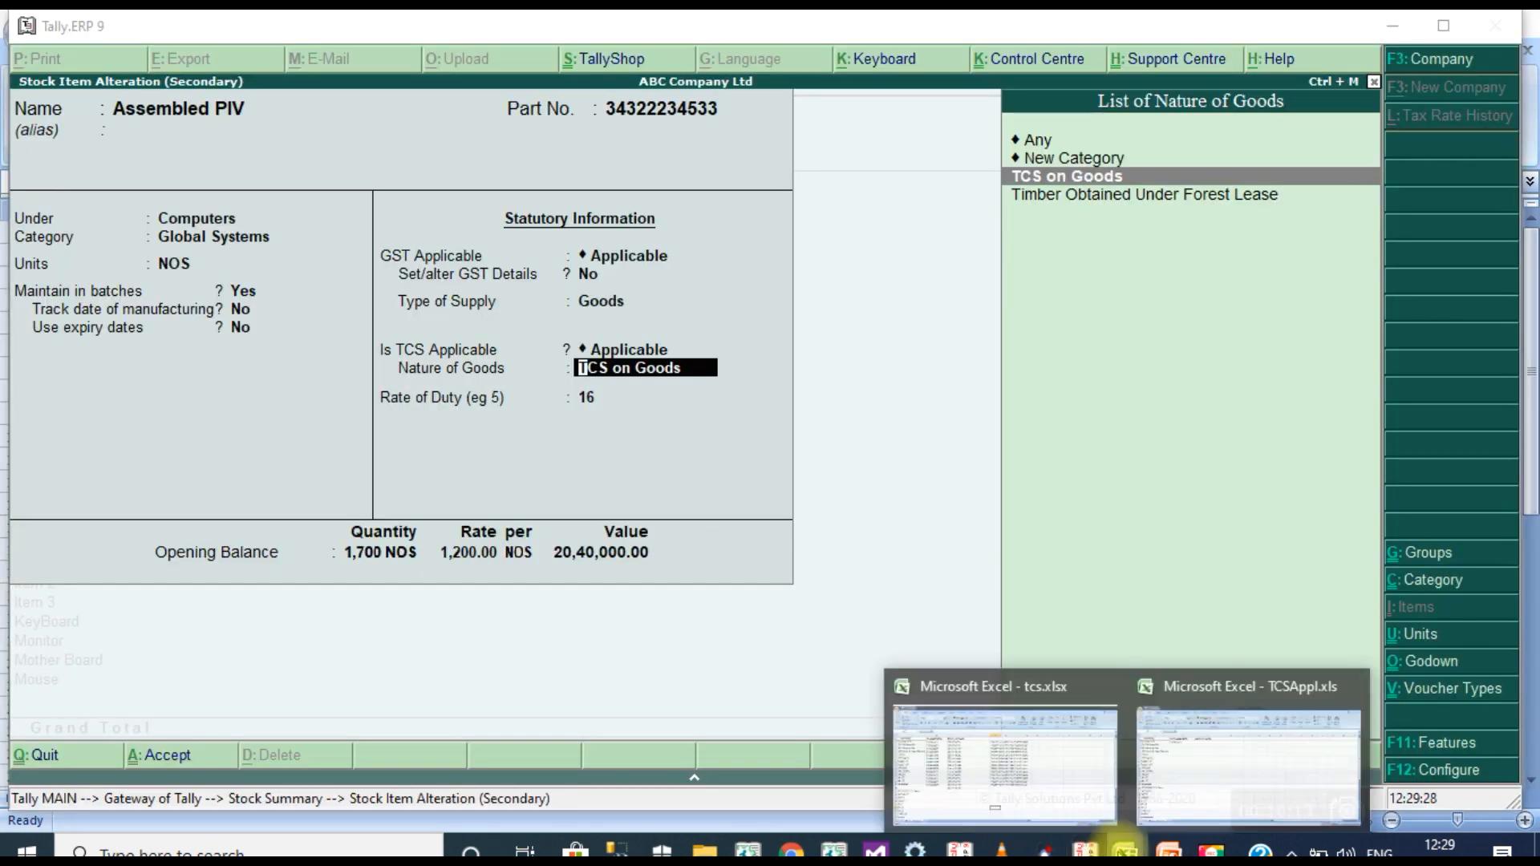
left_click(1187, 802)
type("TCS on Goods")
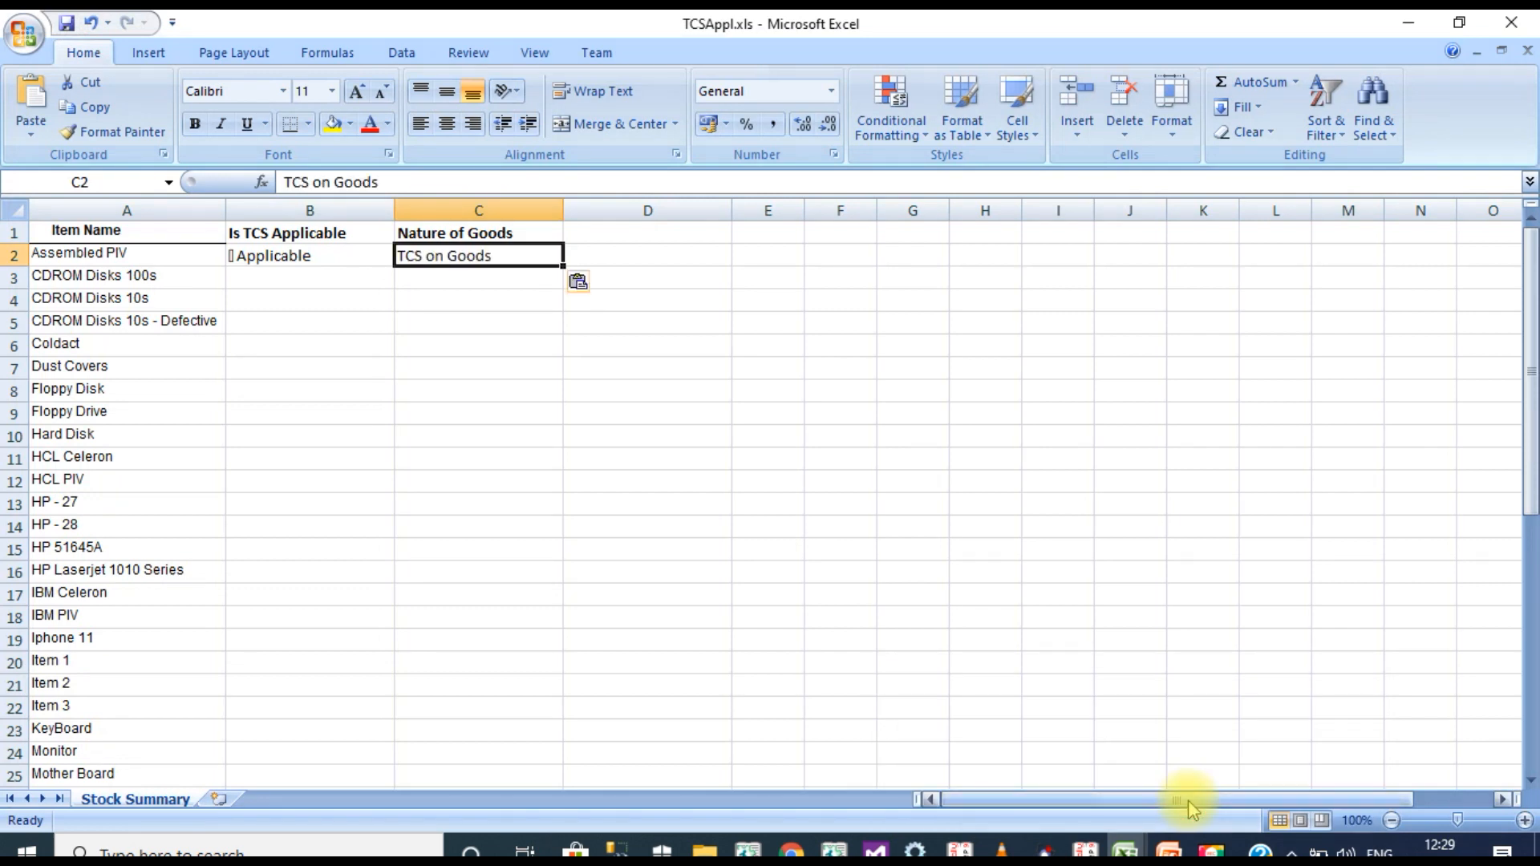
key("Down")
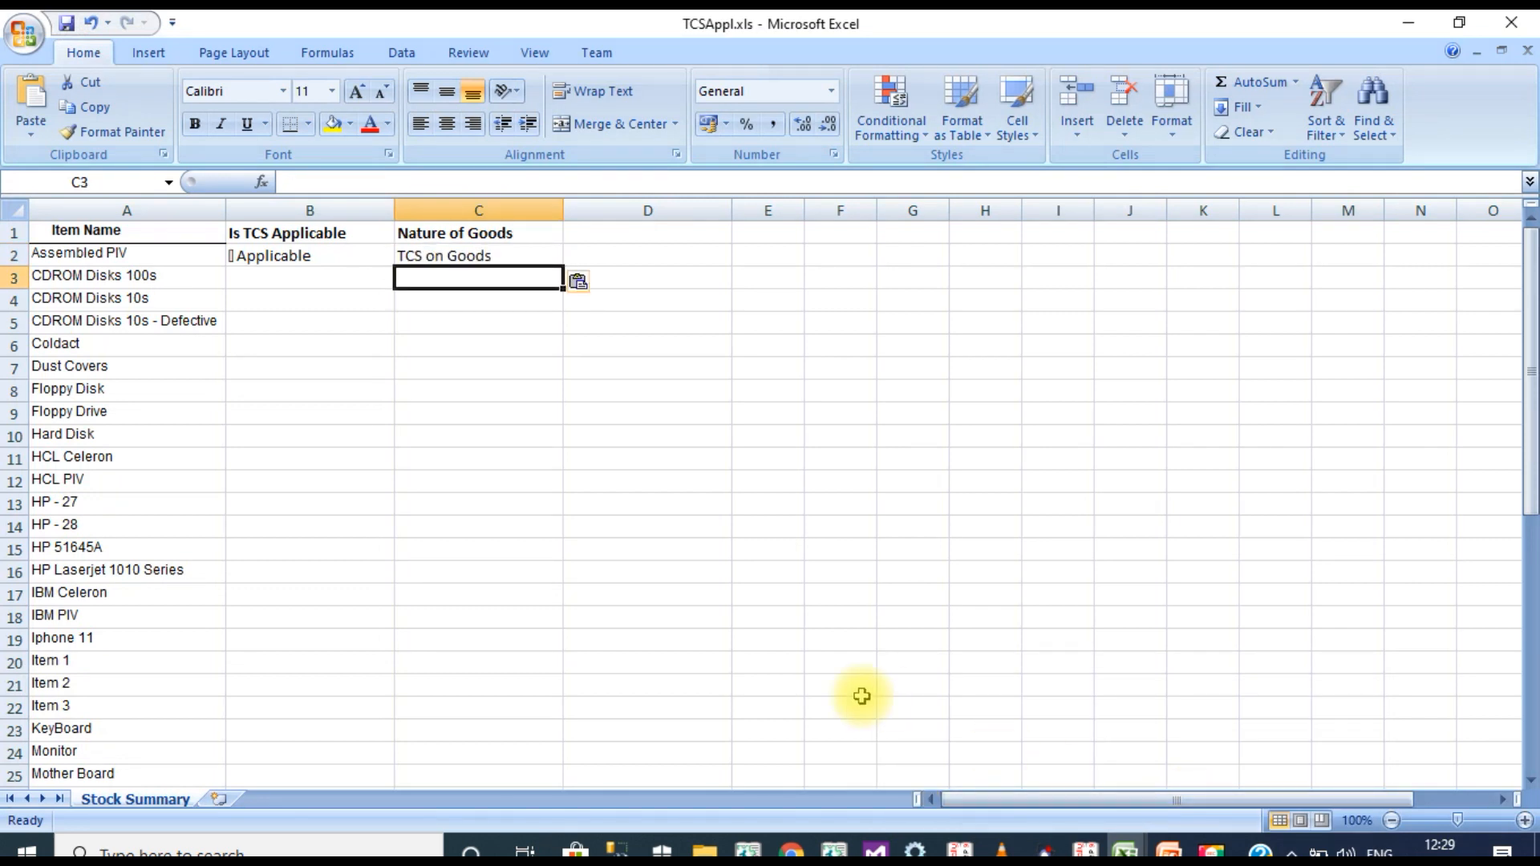
- Fill Applicable from B2 and TCS on Goods from C2 down to row 37, the last stock item
left_click(375, 253)
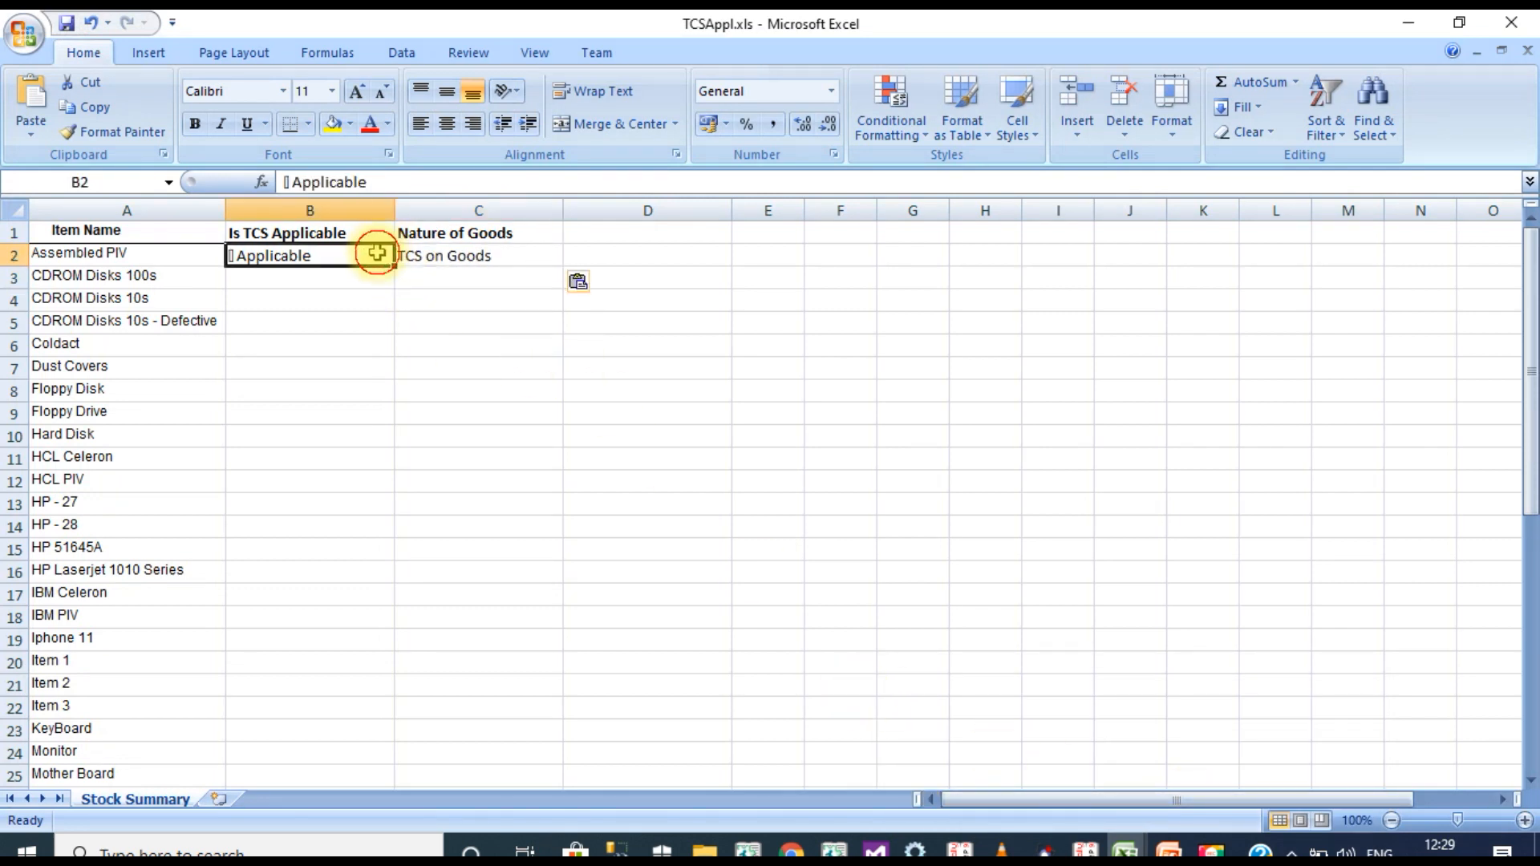
left_click_drag(393, 266, 373, 742)
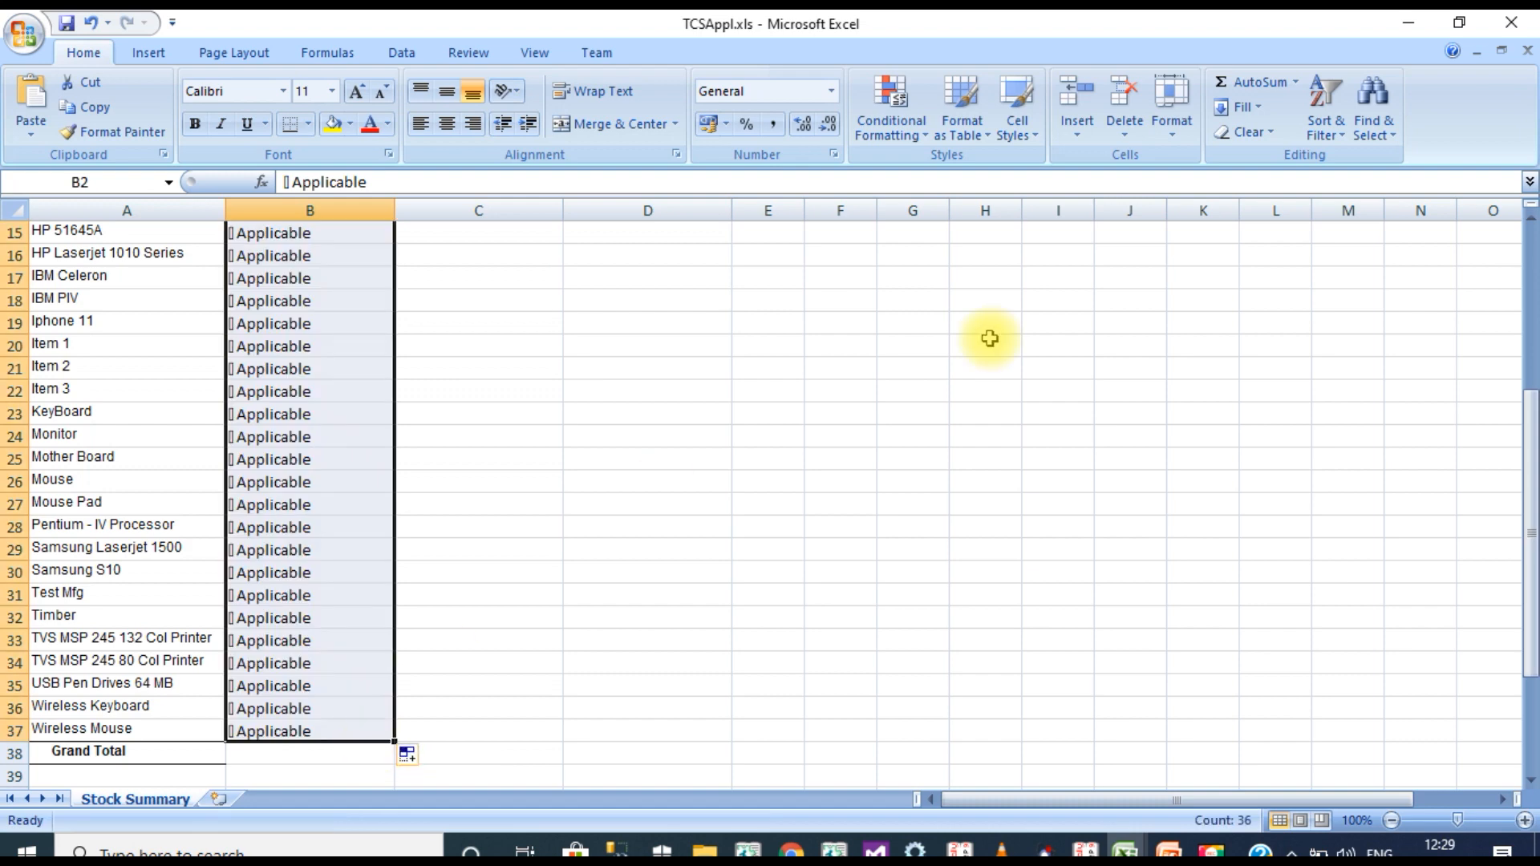
left_click_drag(1530, 465, 1530, 290)
left_click(485, 253)
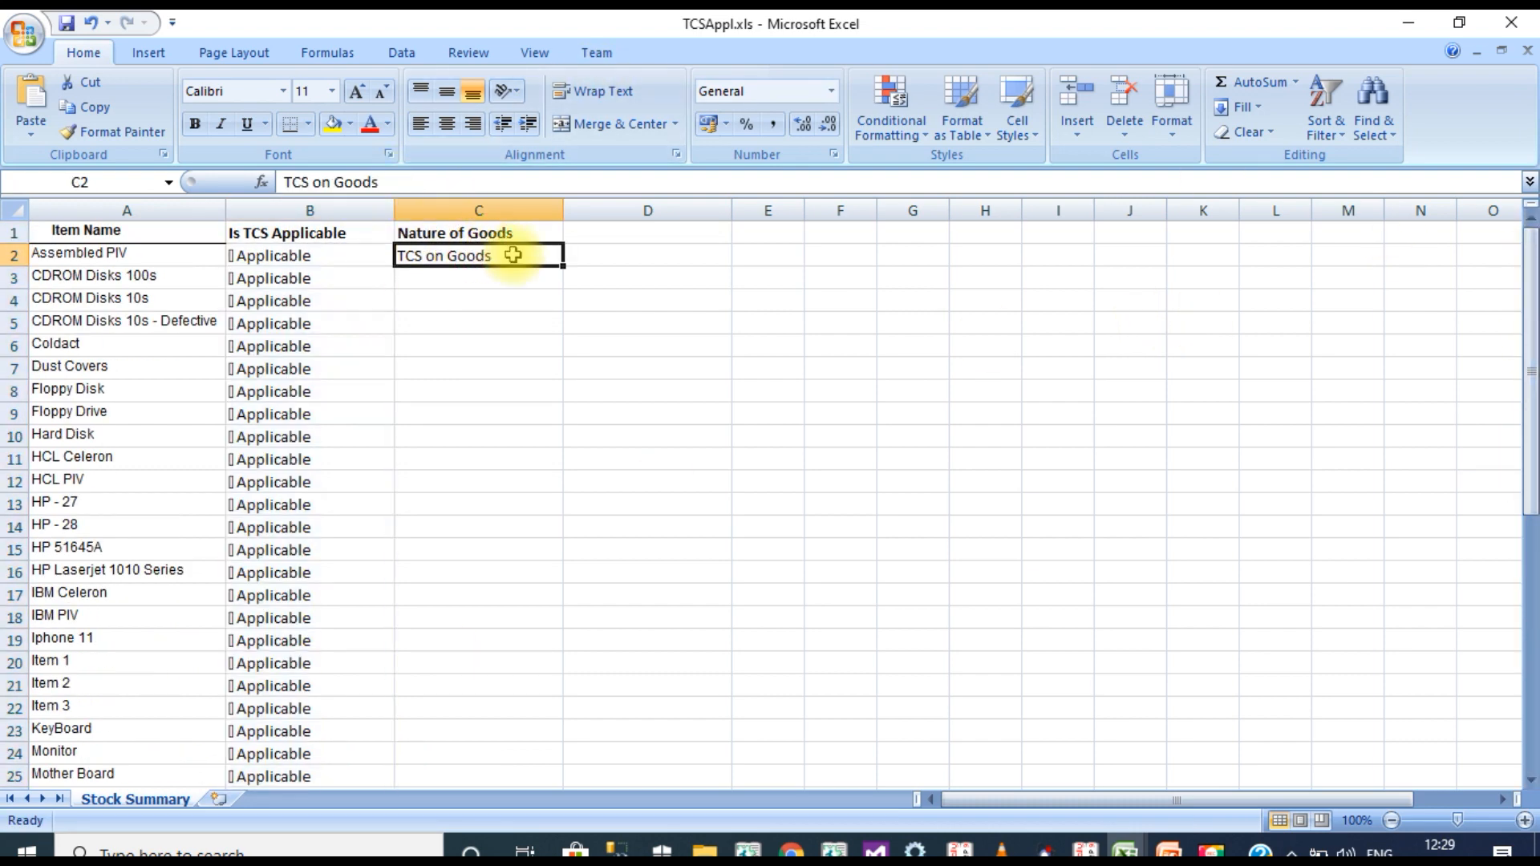
left_click_drag(565, 265, 554, 751)
left_click(795, 601)
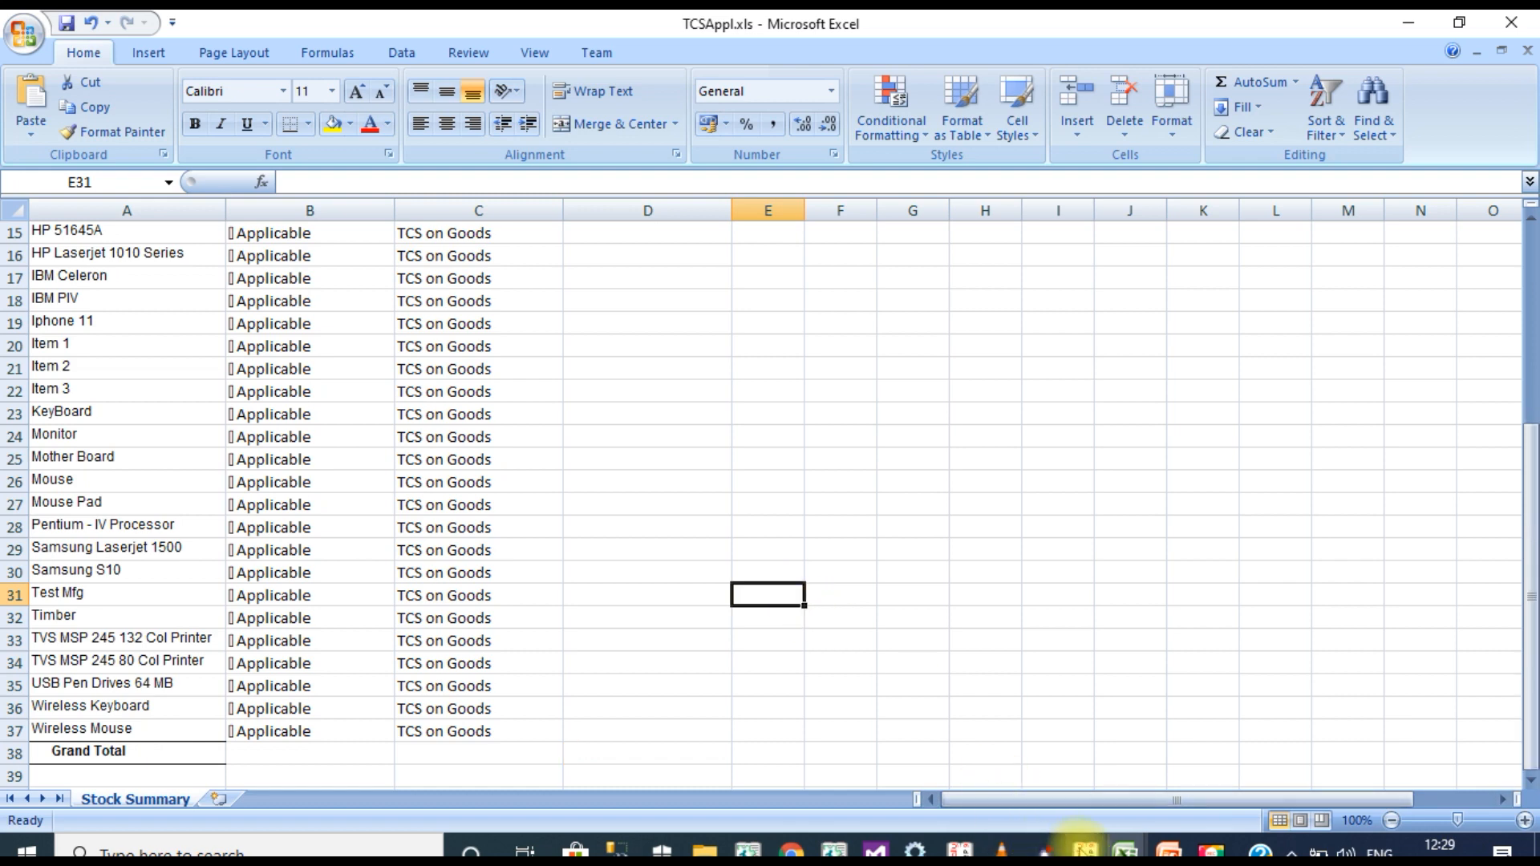
- Switch to Tally.ERP 9 and leave the item alteration and Stock Summary without saving, returning to the Gateway of Tally
left_click(1085, 850)
key("Escape")
key("Escape")
key("y")
key("Escape")
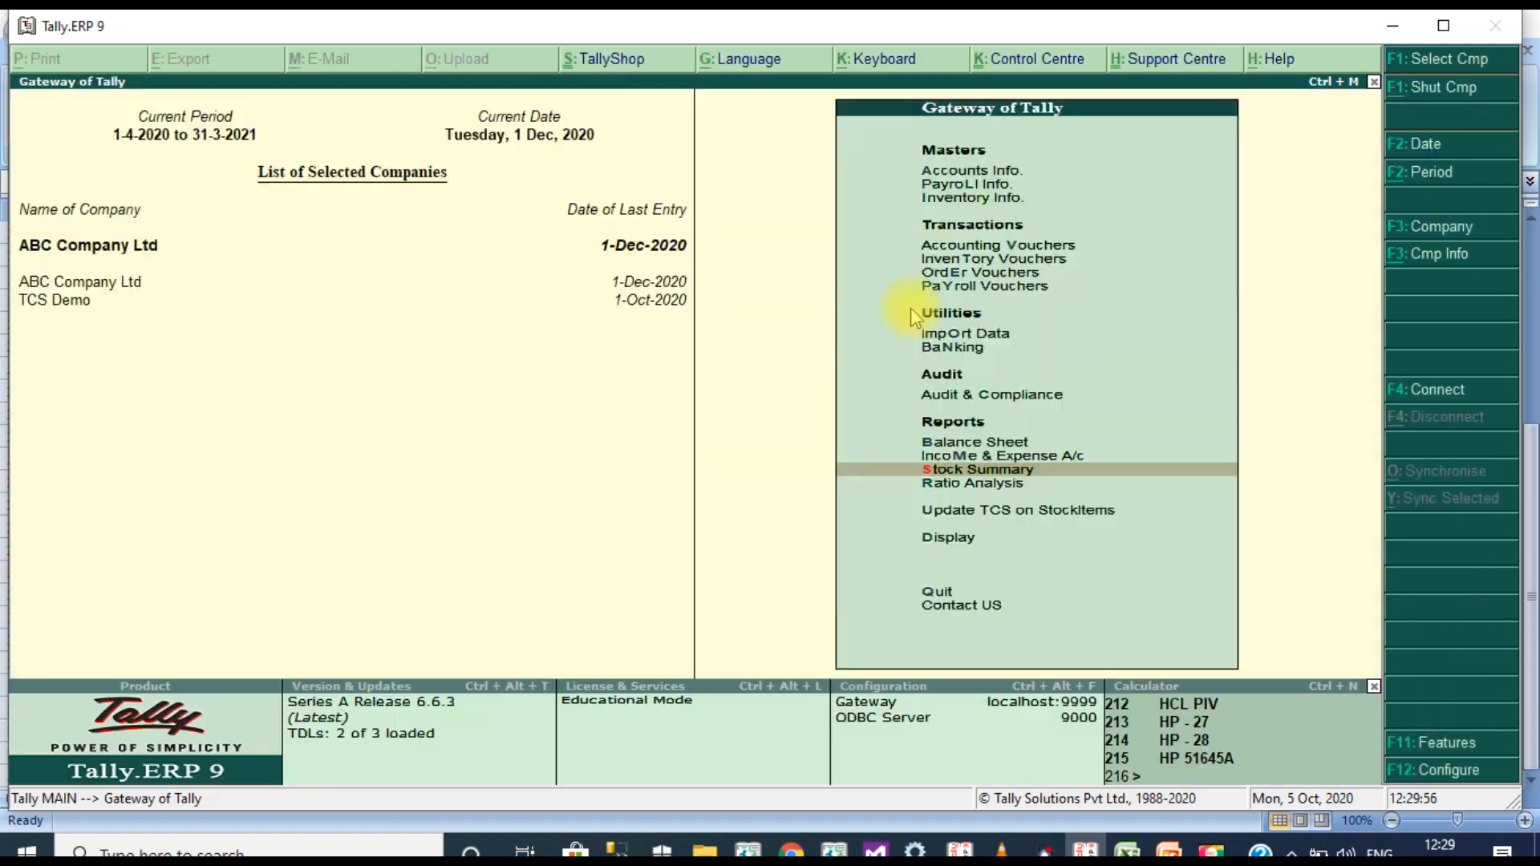
key("a")
key("Escape")
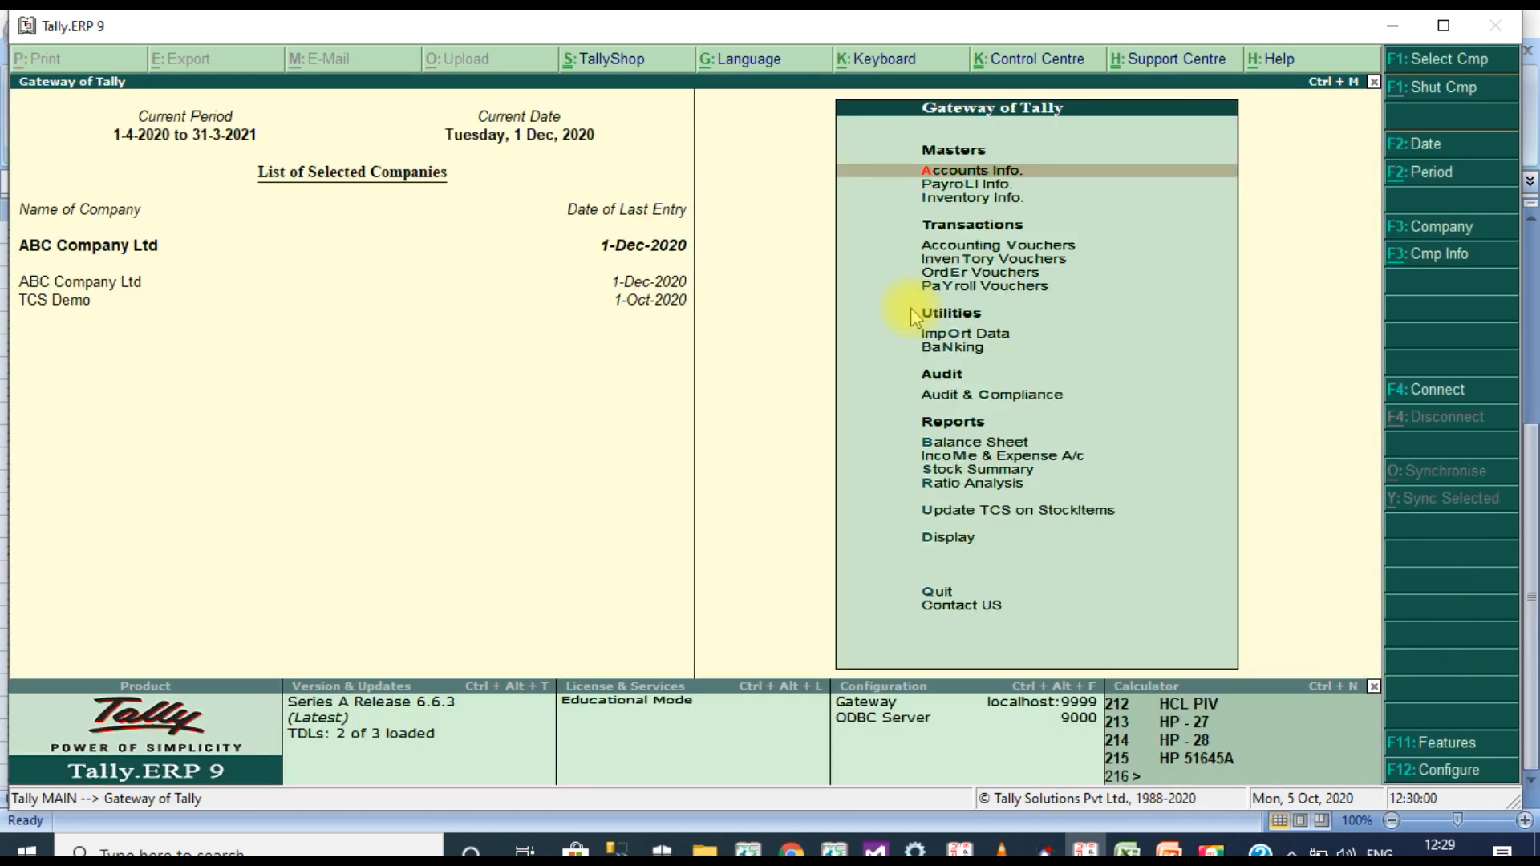
- Shut both loaded companies, ABC Company Ltd and TCS Demo
key("alt+F1")
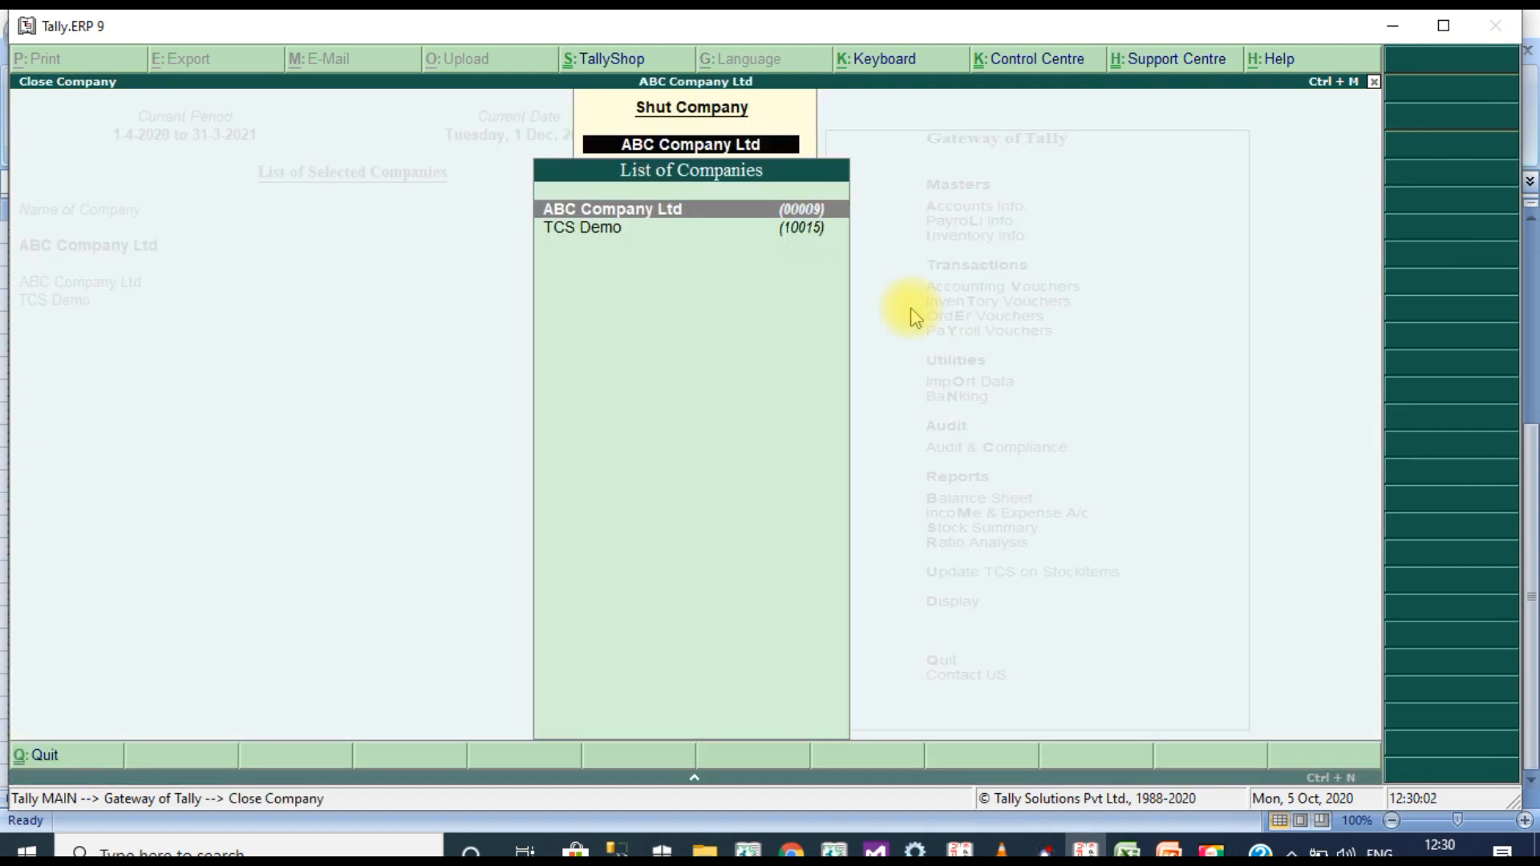
key("Return")
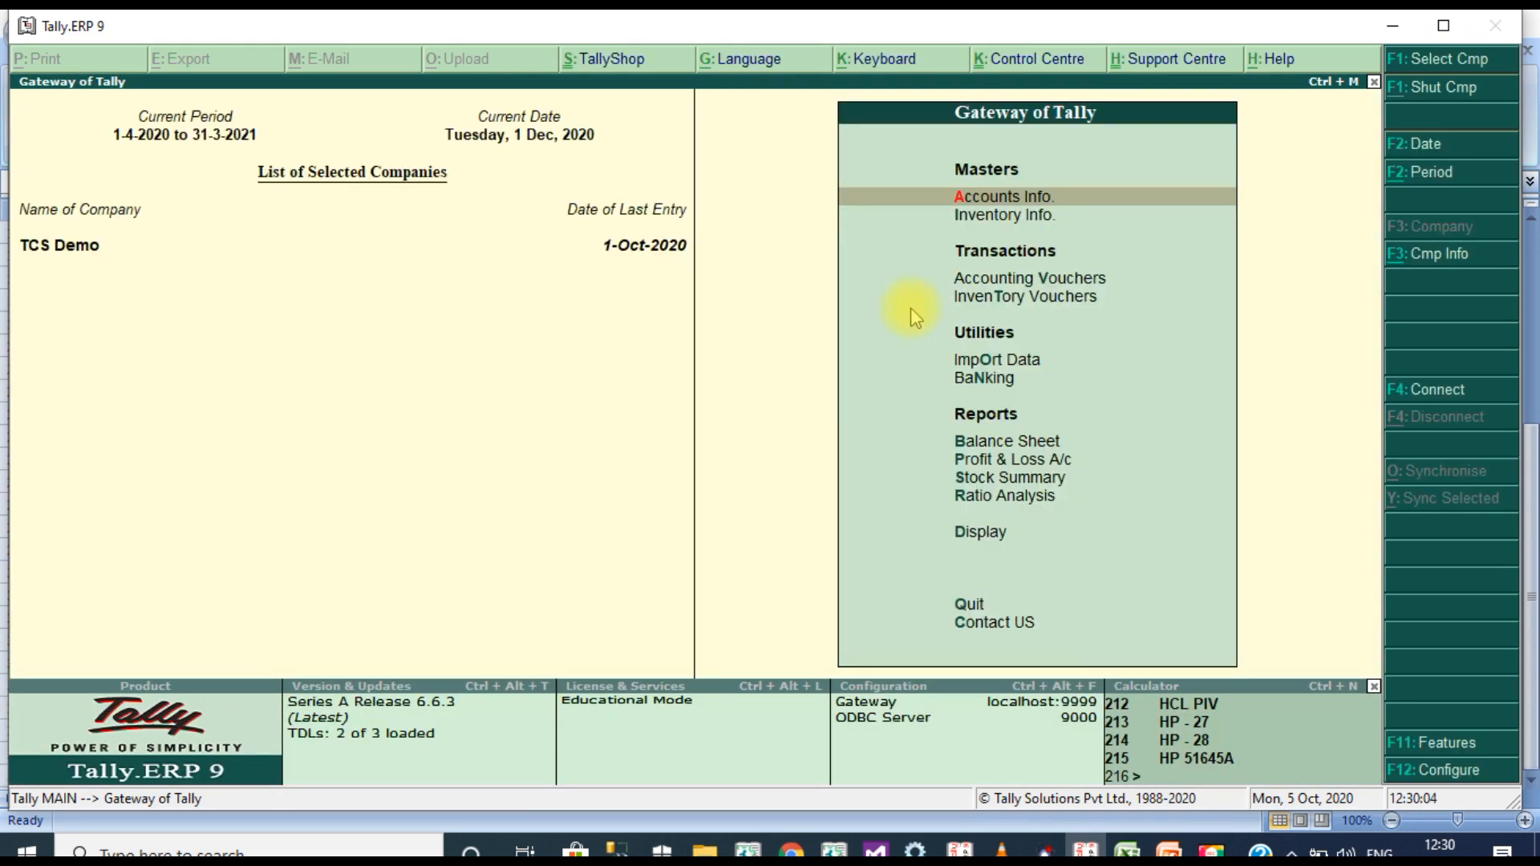
key("alt+F1")
- Start a company backup and set its destination to the folder path E:\Tally\Modules\TCS Item Enable, copied from File Explorer
key("Down")
key("Down")
key("Down")
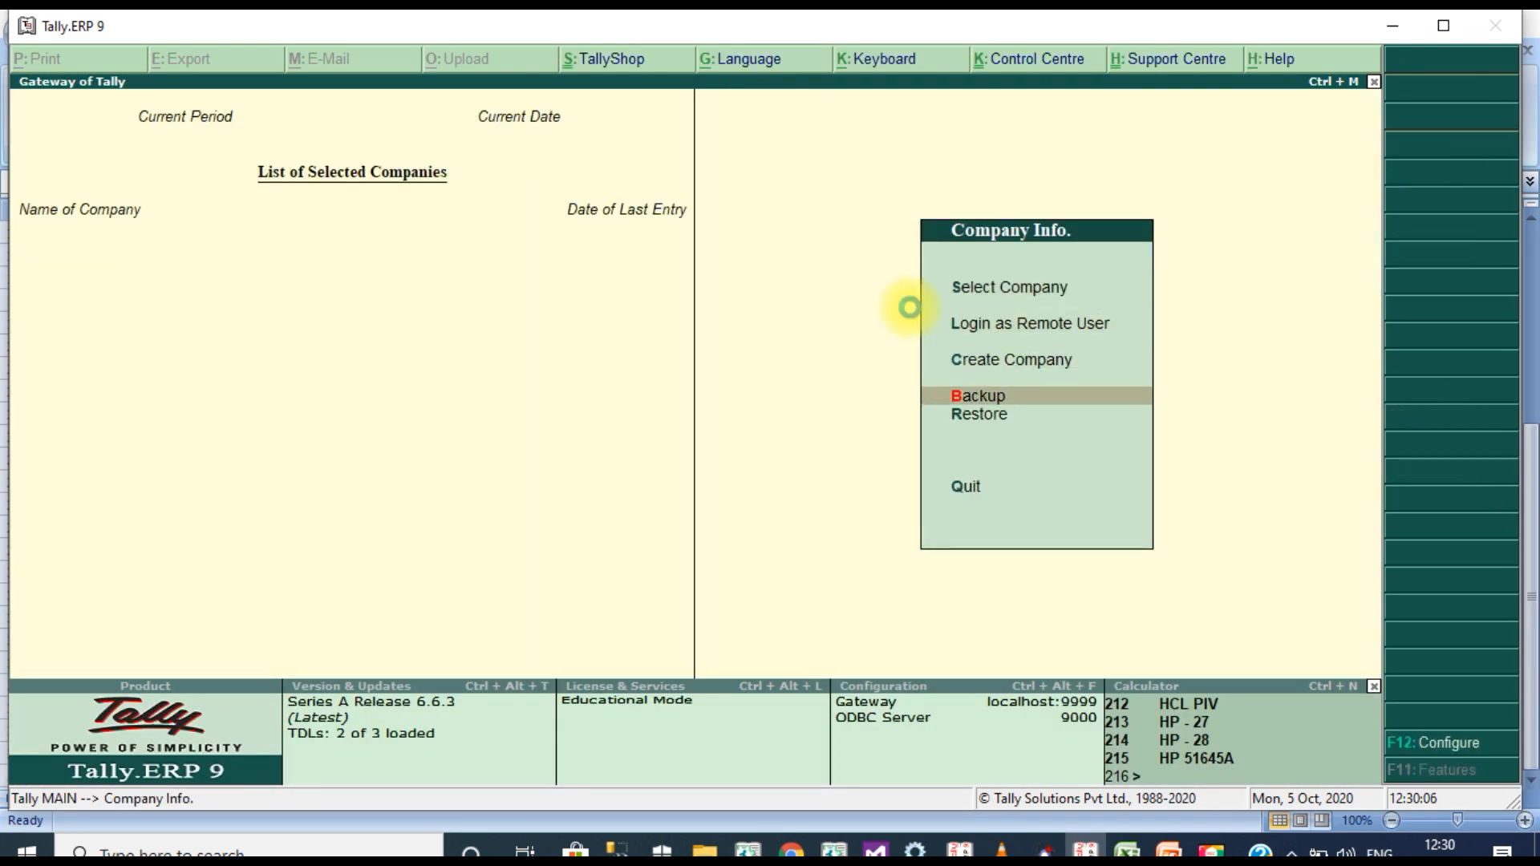
key("Return")
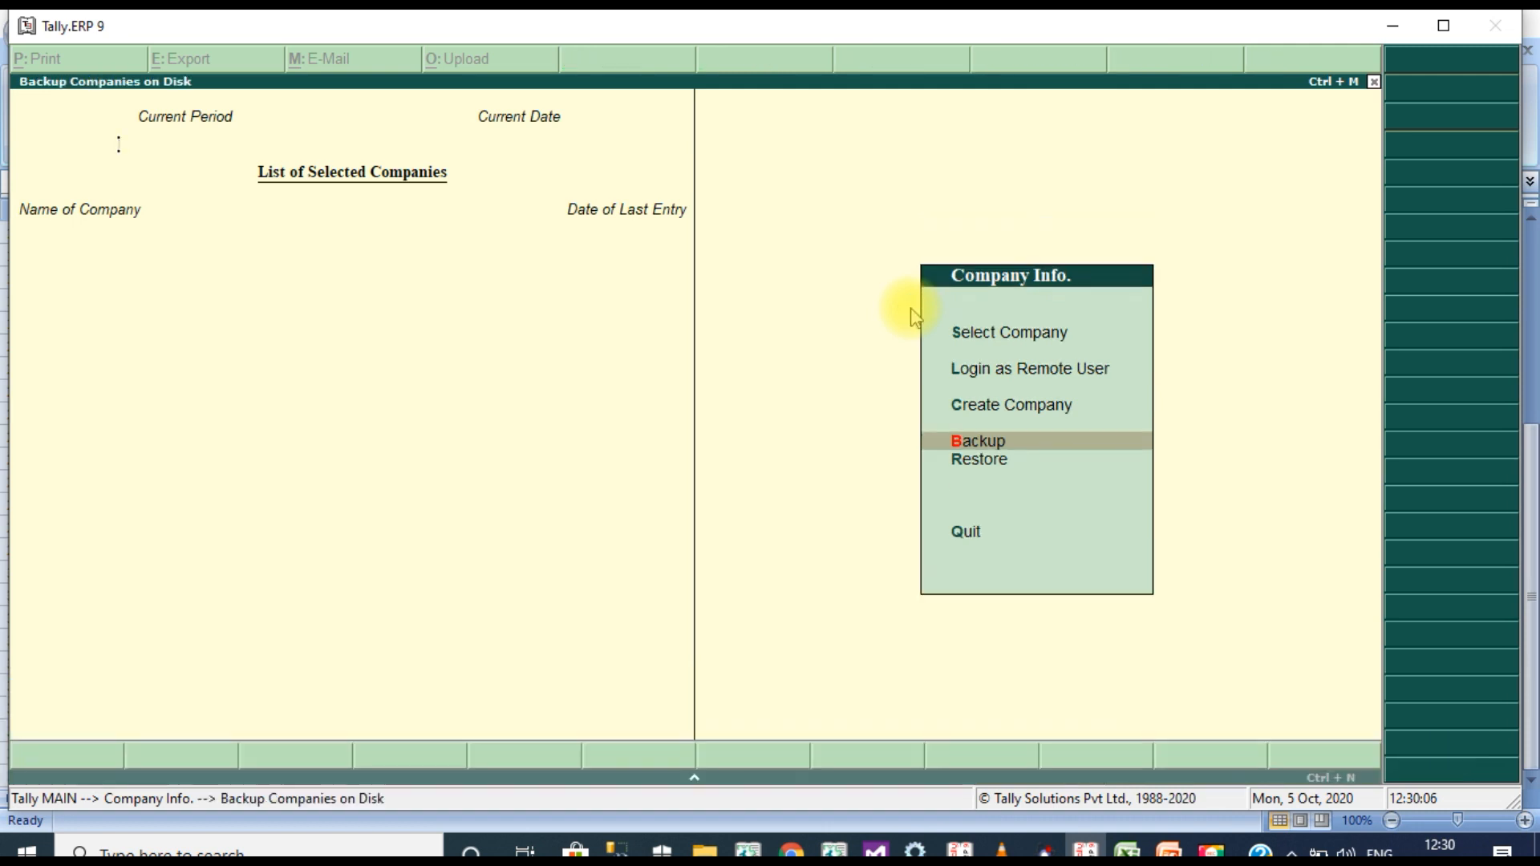
key("Return")
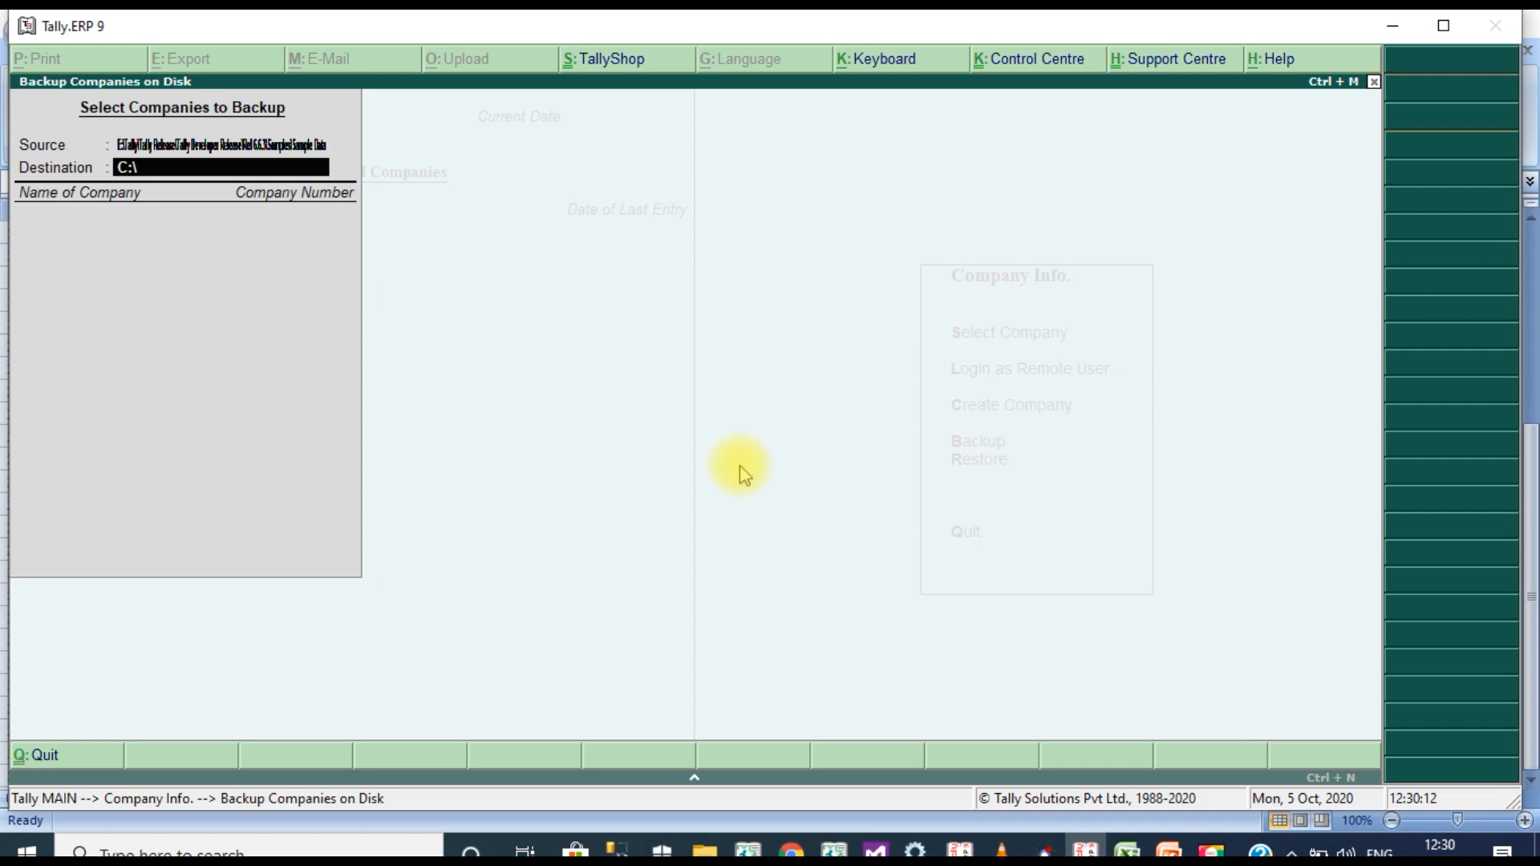
left_click(703, 849)
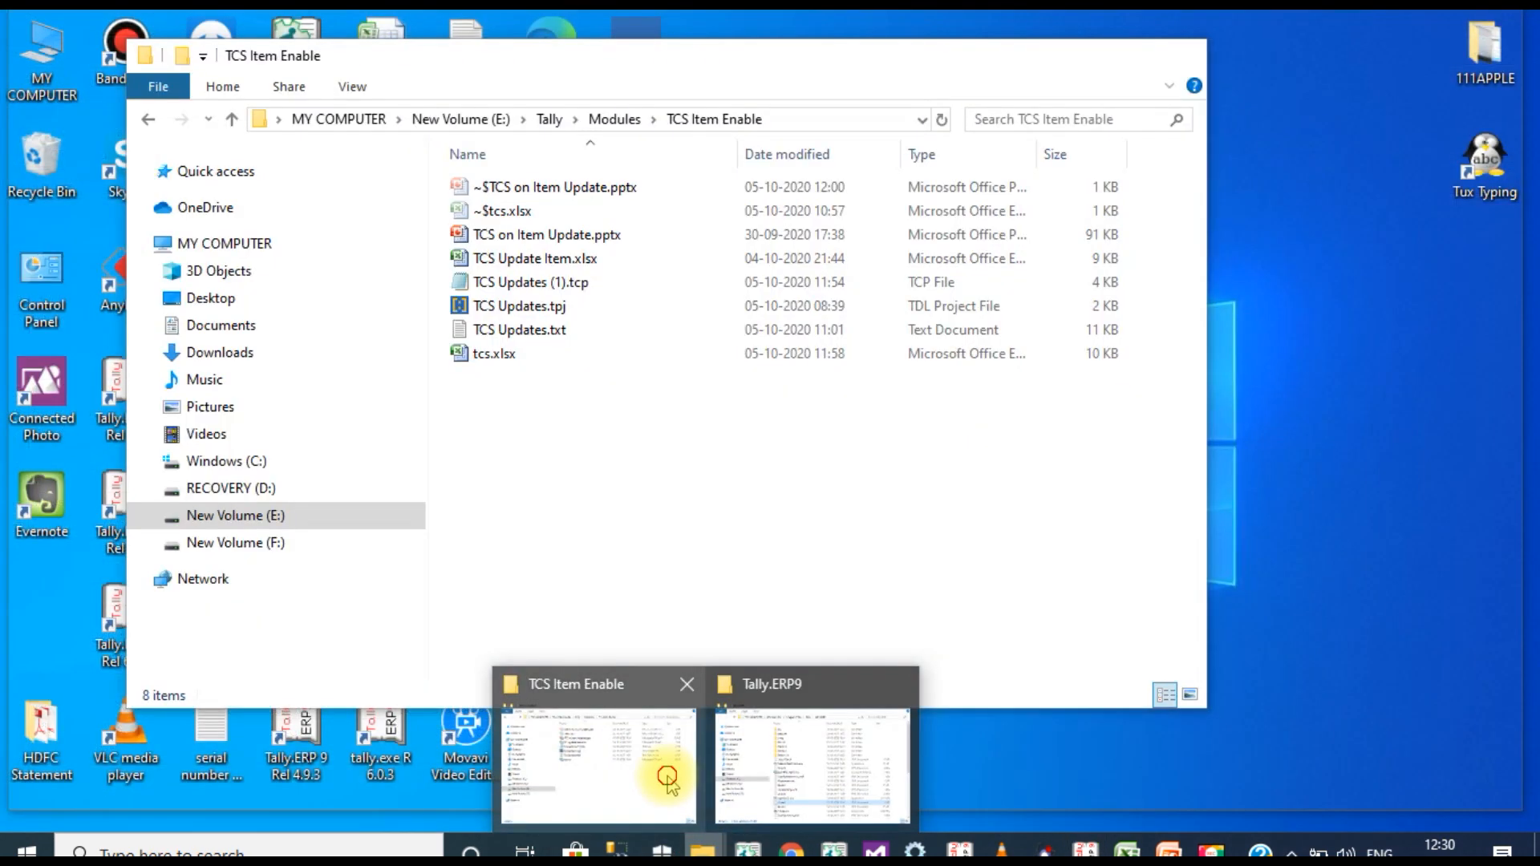
left_click(665, 774)
left_click(814, 127)
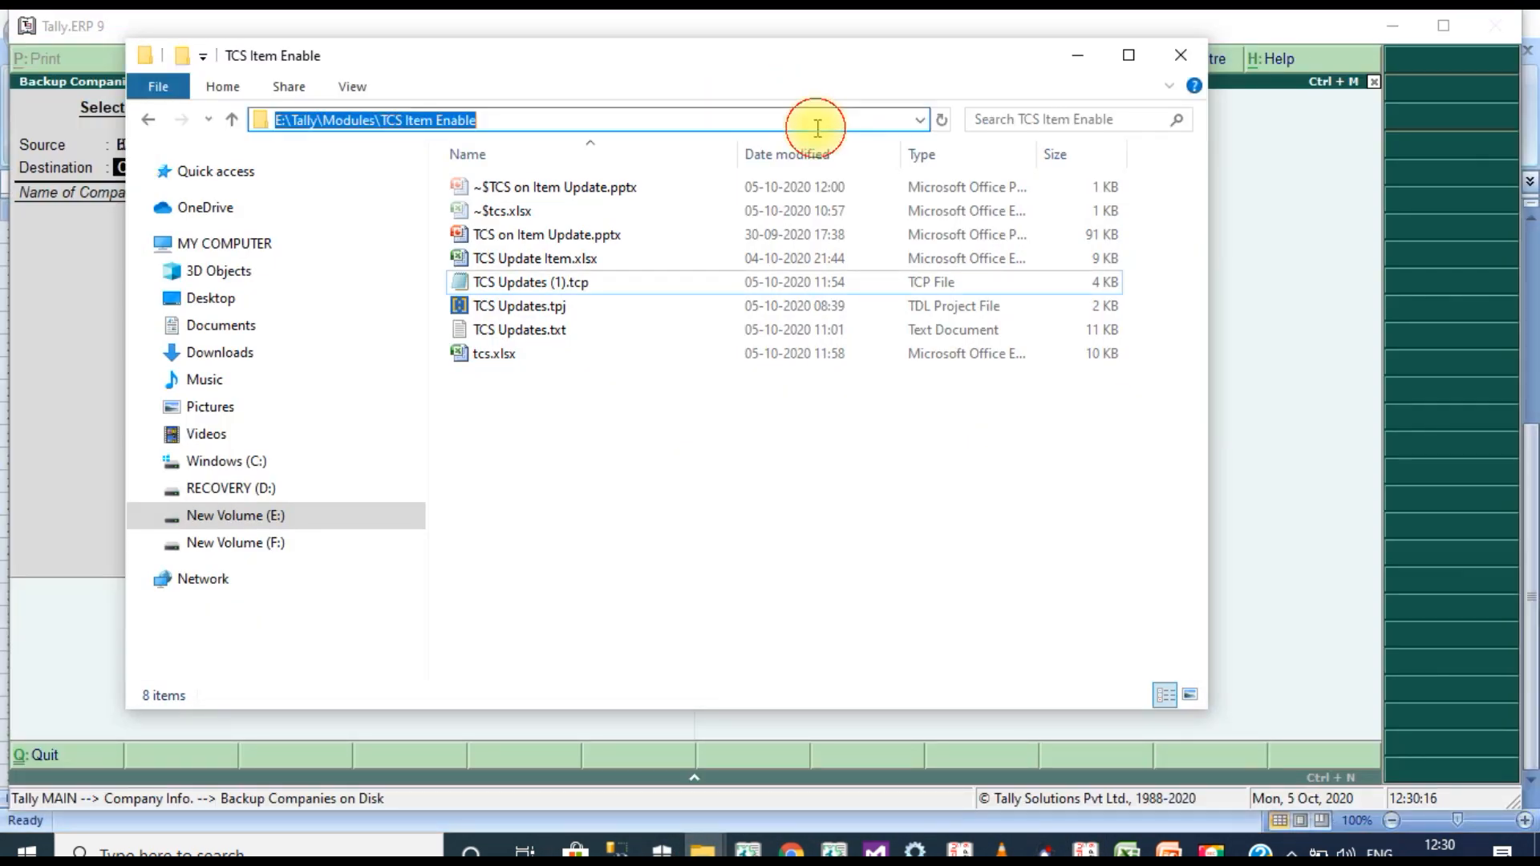
key("alt+Tab")
key("ctrl+alt+v")
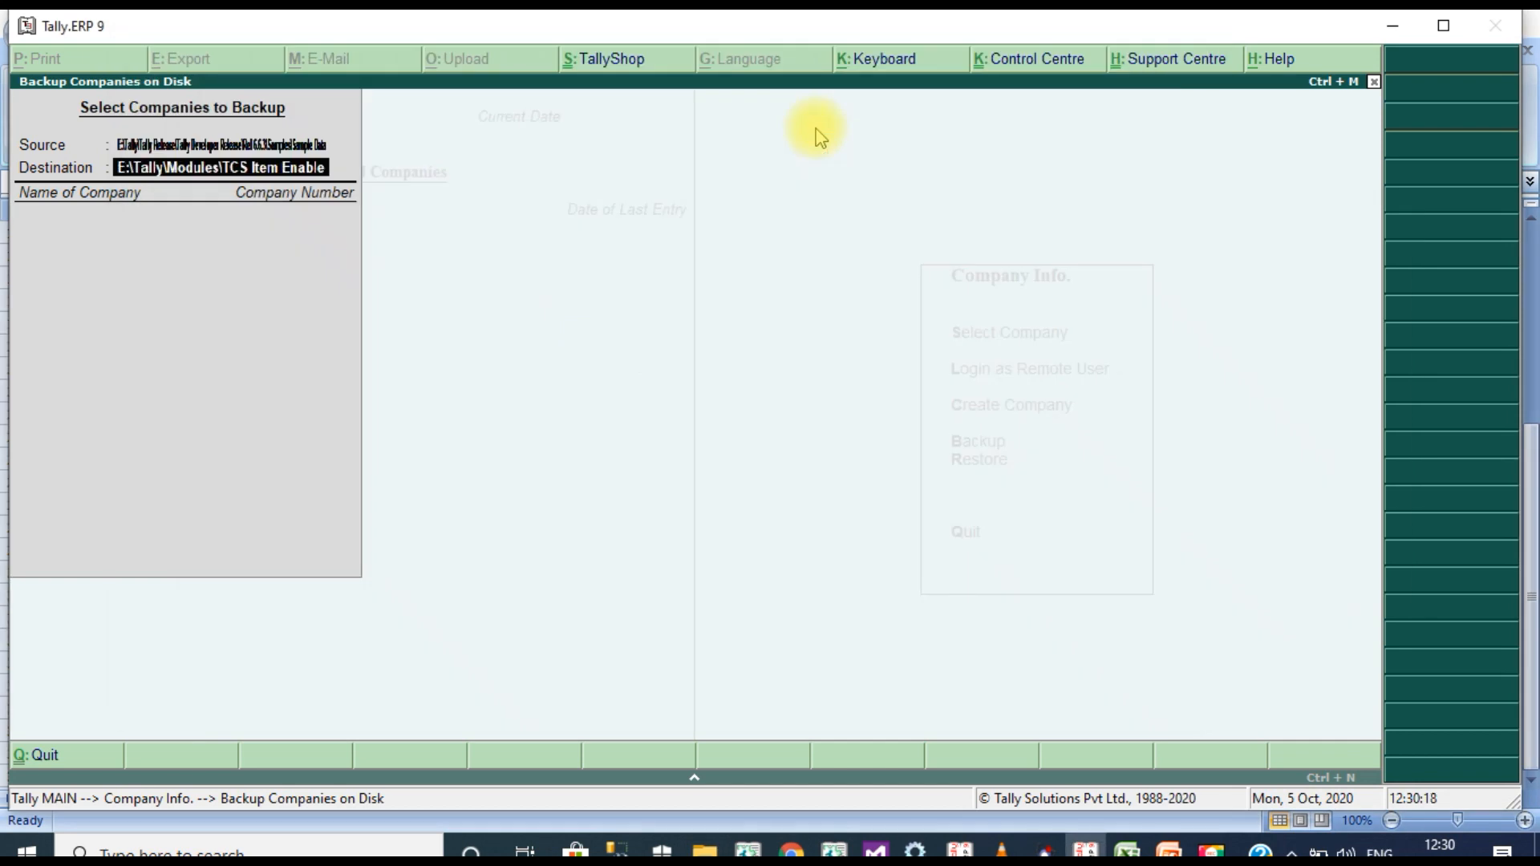
- Add ABC Company Ltd and TCS Demo to the backup list, end the list and run the backup
key("Return")
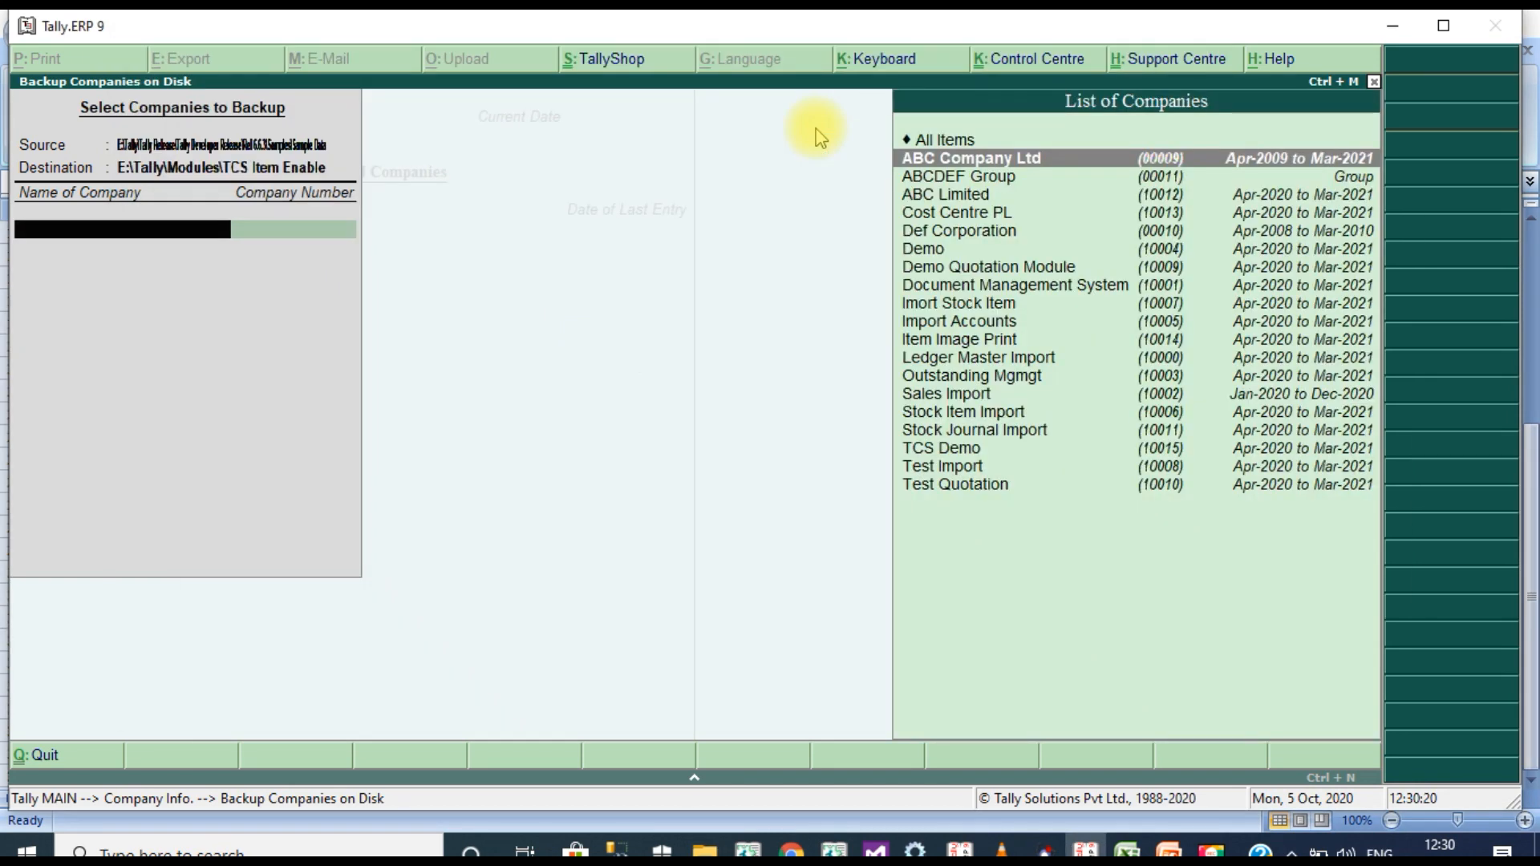
key("Return")
key("Down")
key("Down")
key("Down")
key("Down")
key("Down")
key("Down")
key("Down")
key("Down")
key("Down")
key("Down")
key("Down")
key("Down")
key("Down")
key("Down")
key("Down")
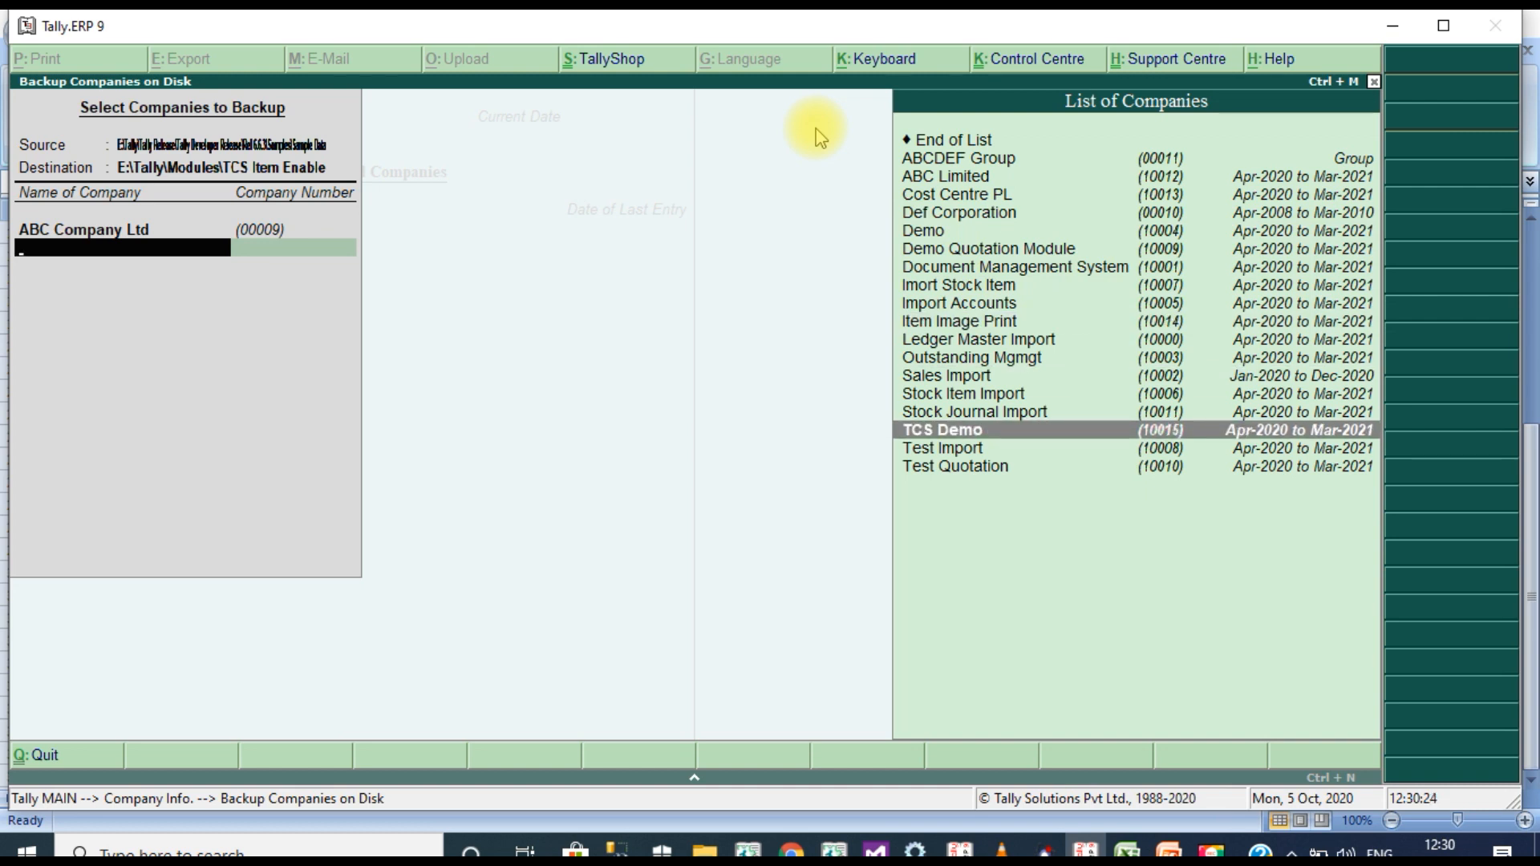
key("Return")
key("Up")
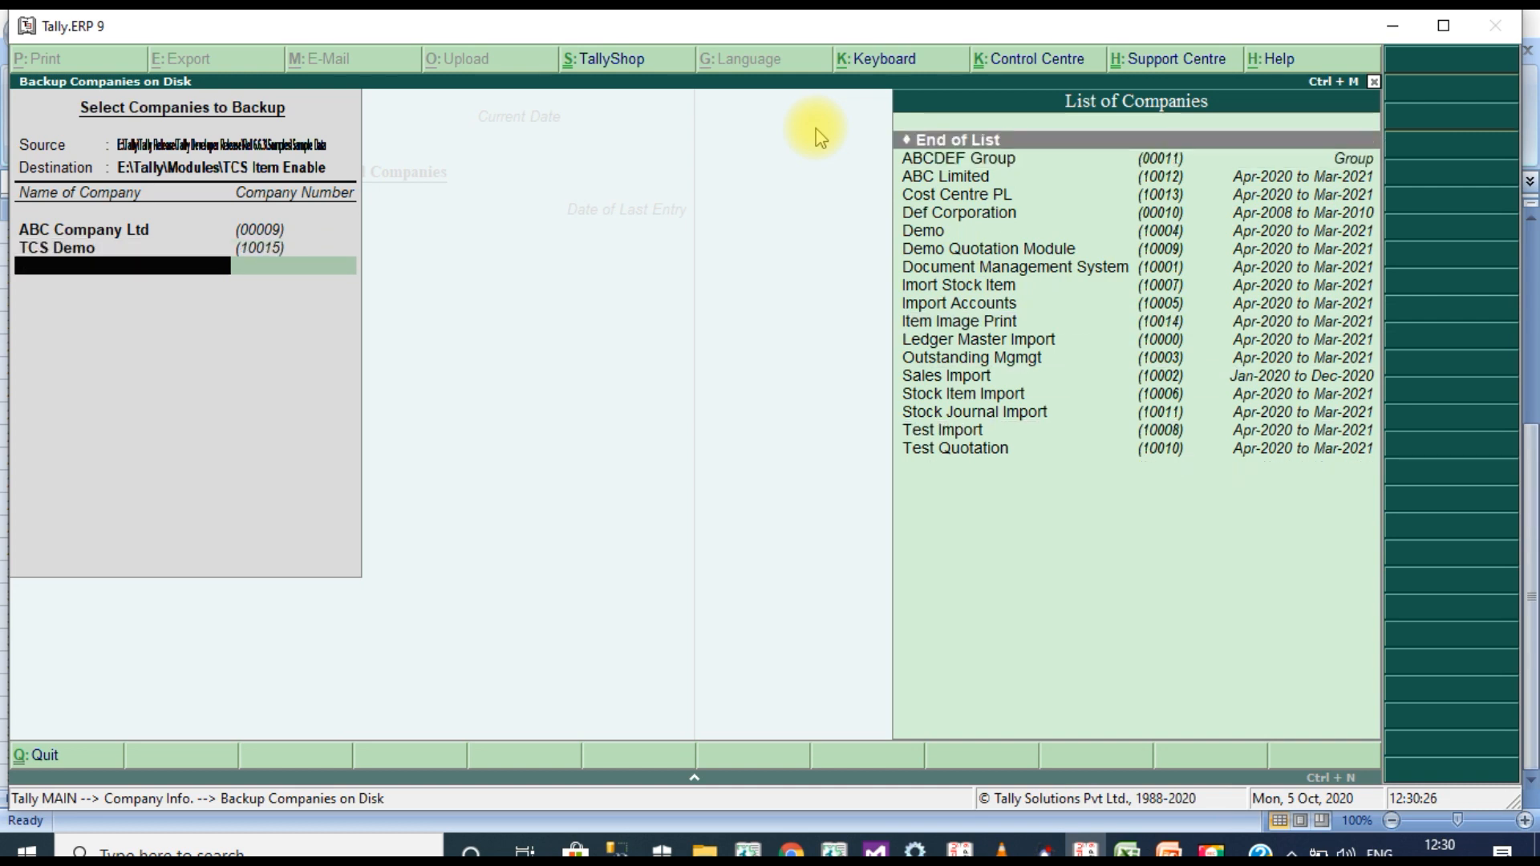
key("Return")
key("Return")
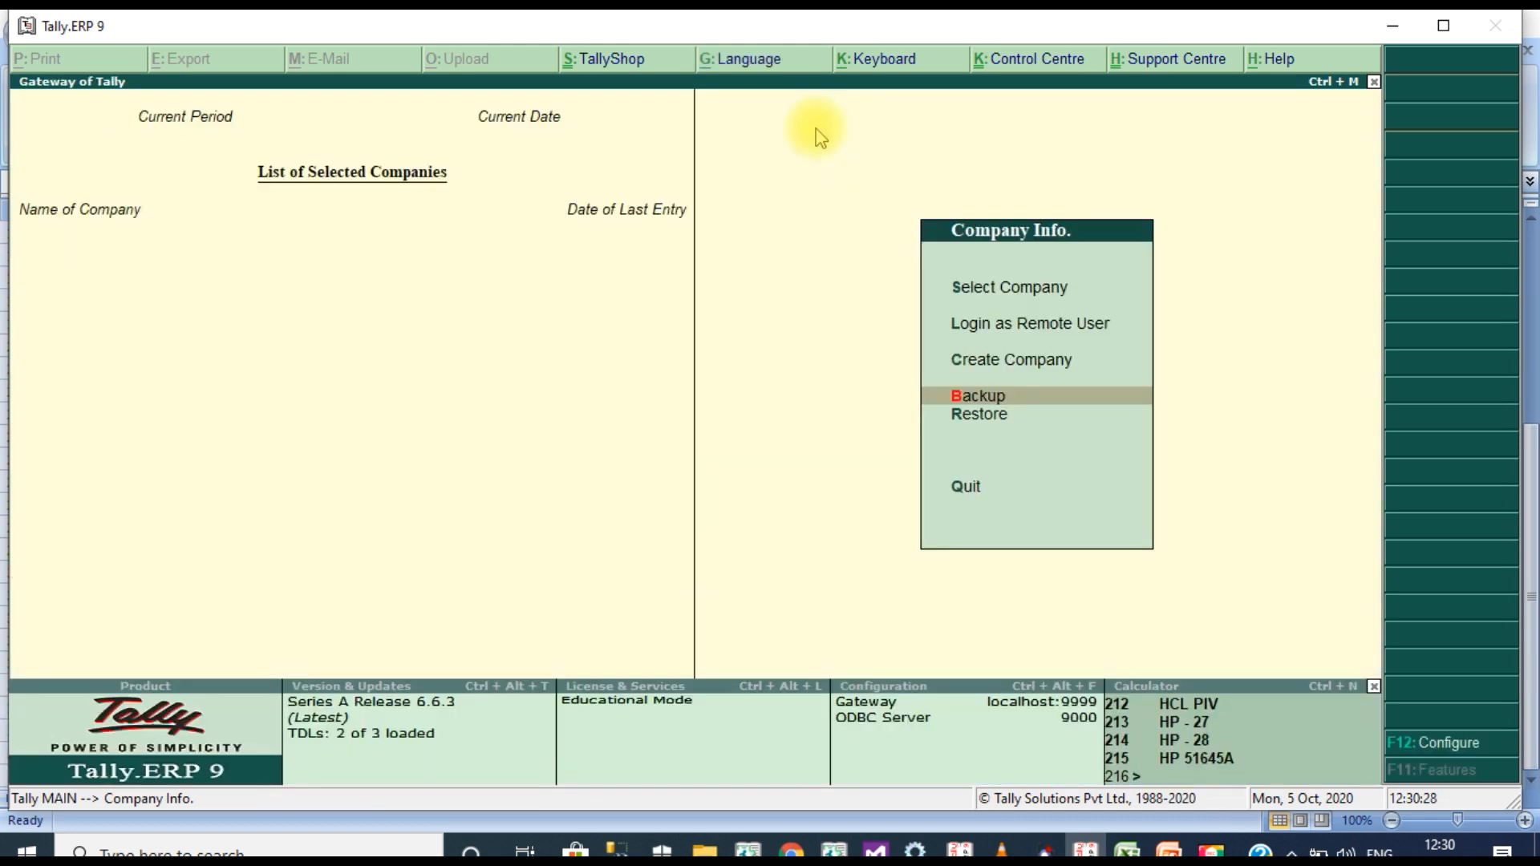
- Load the company ABC Company Ltd from the list of companies
key("Up")
key("Up")
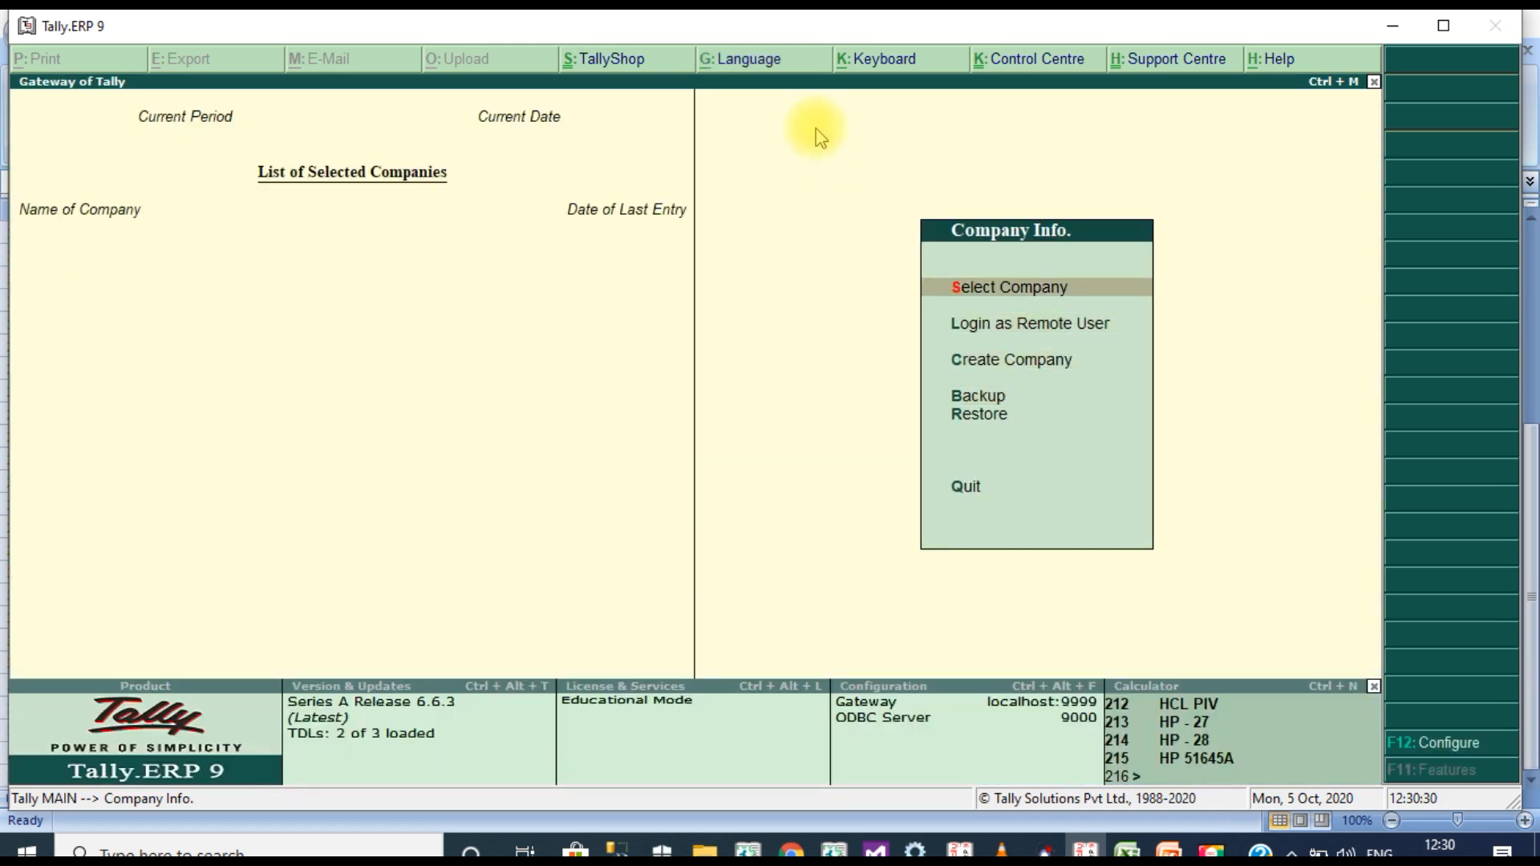
key("Return")
key("Return")
type("any Ltd")
key("Return")
type("a")
key("Return")
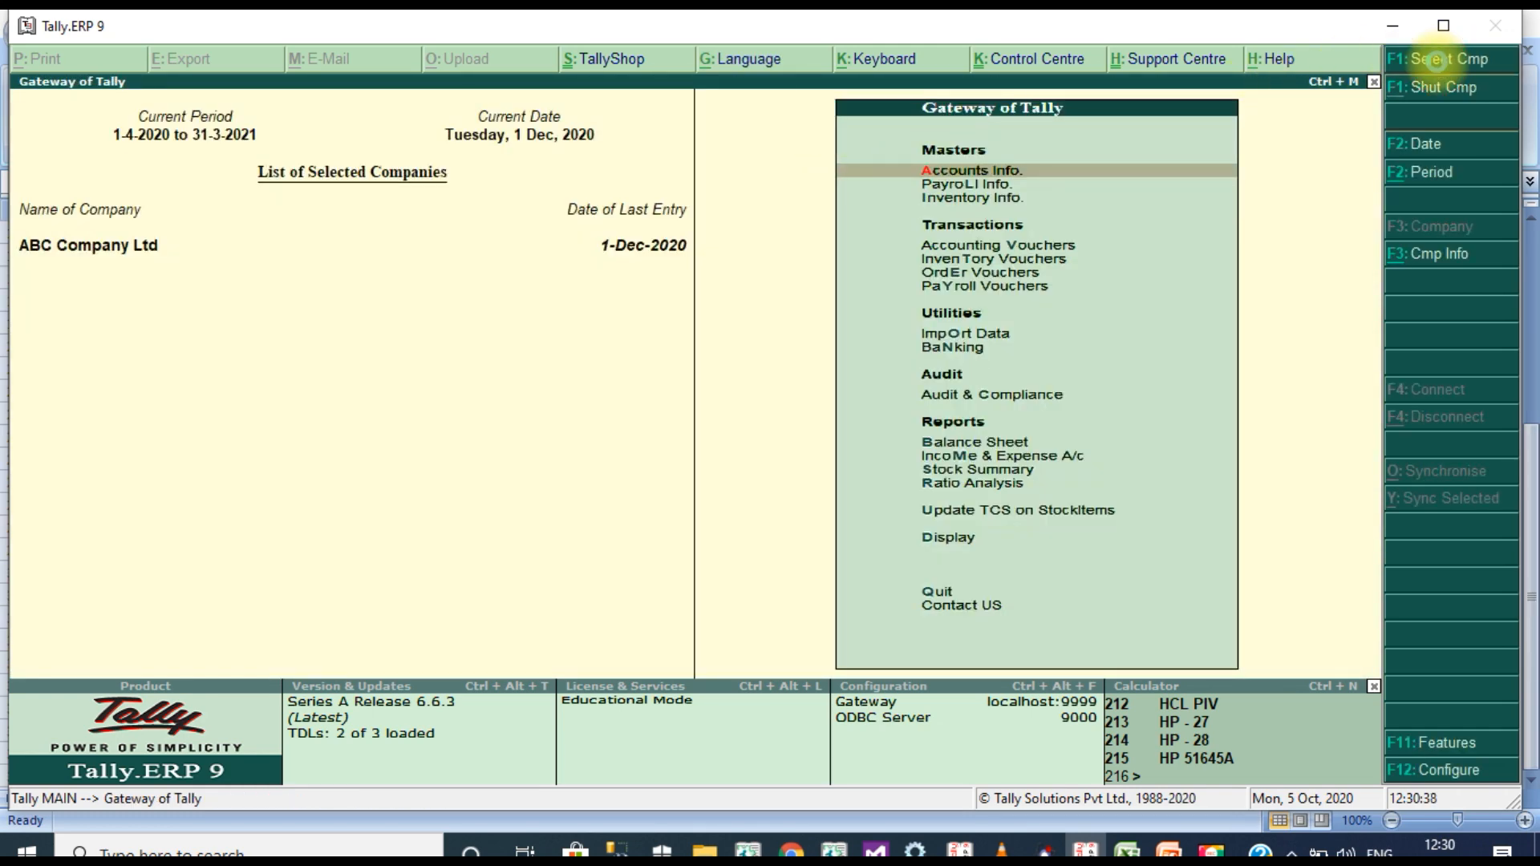
- Load TCS Demo as a second company
left_click(1436, 60)
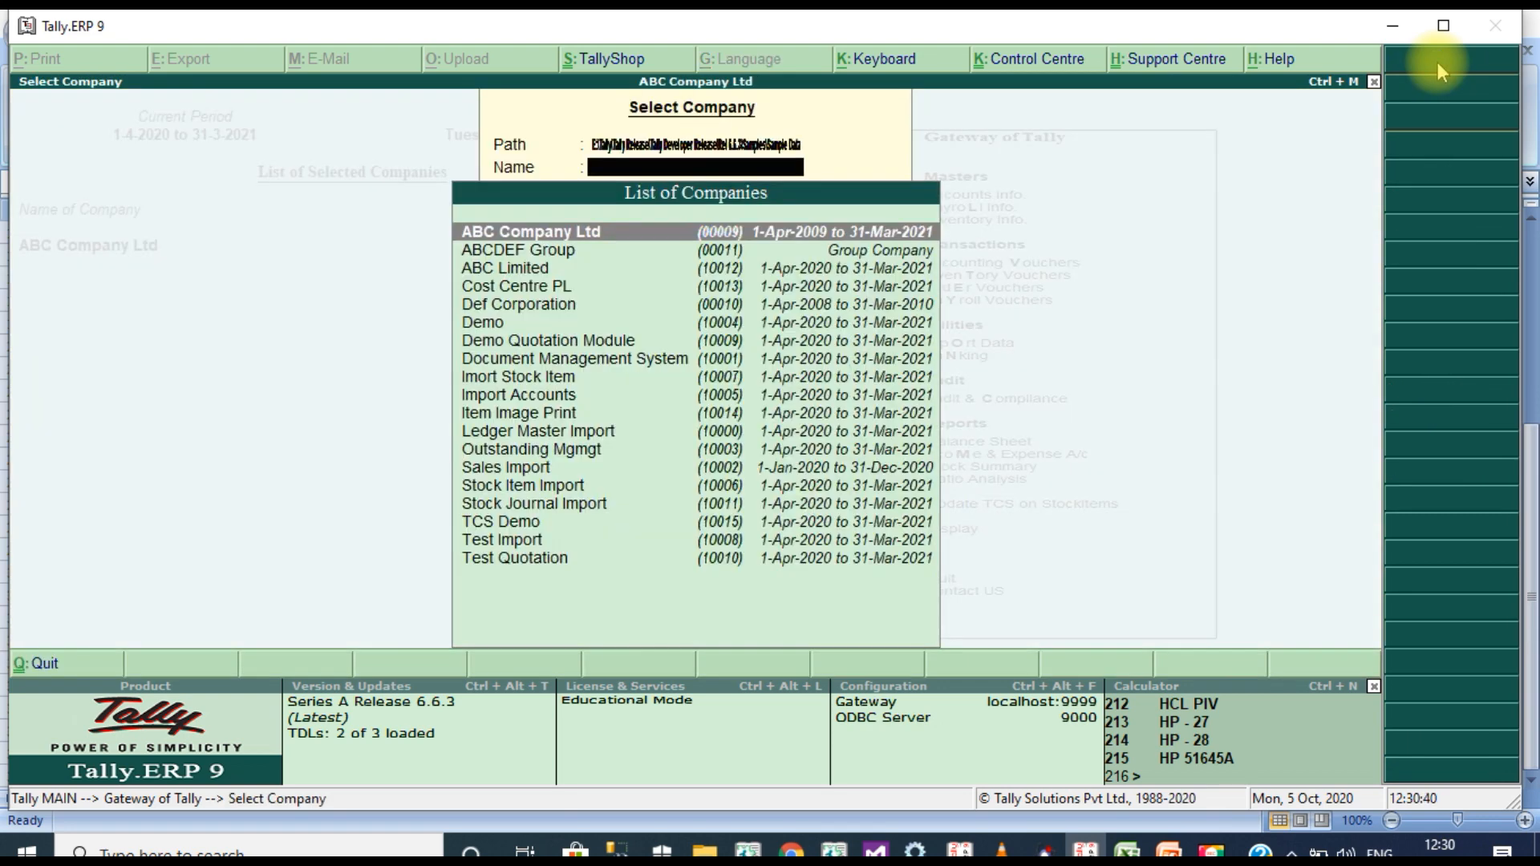
type("D")
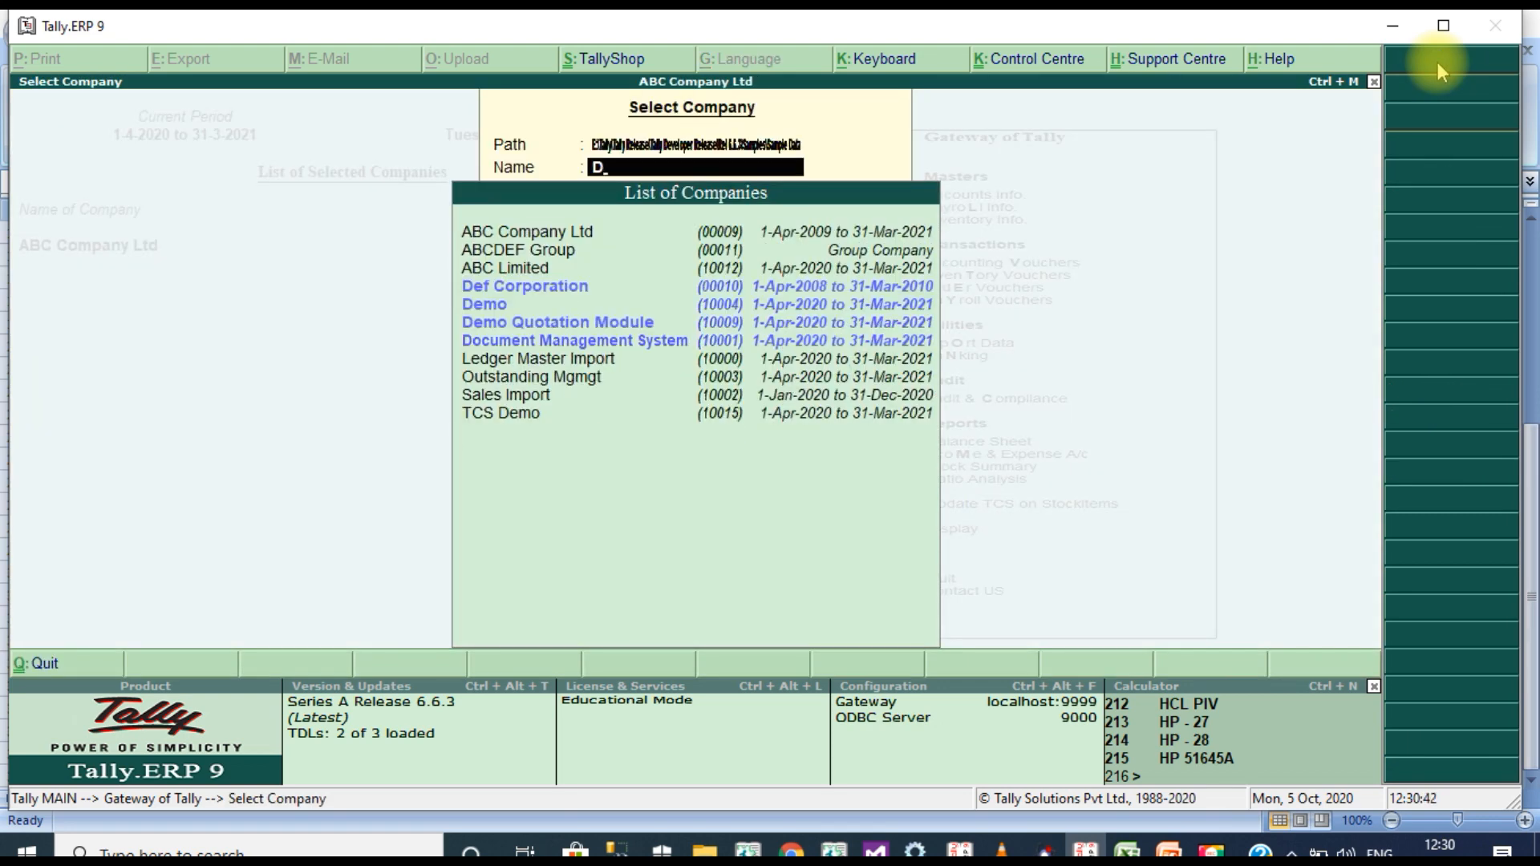
key("Down")
key("Down")
key("Down")
key("Down")
key("Down")
key("Down")
key("Down")
key("Return")
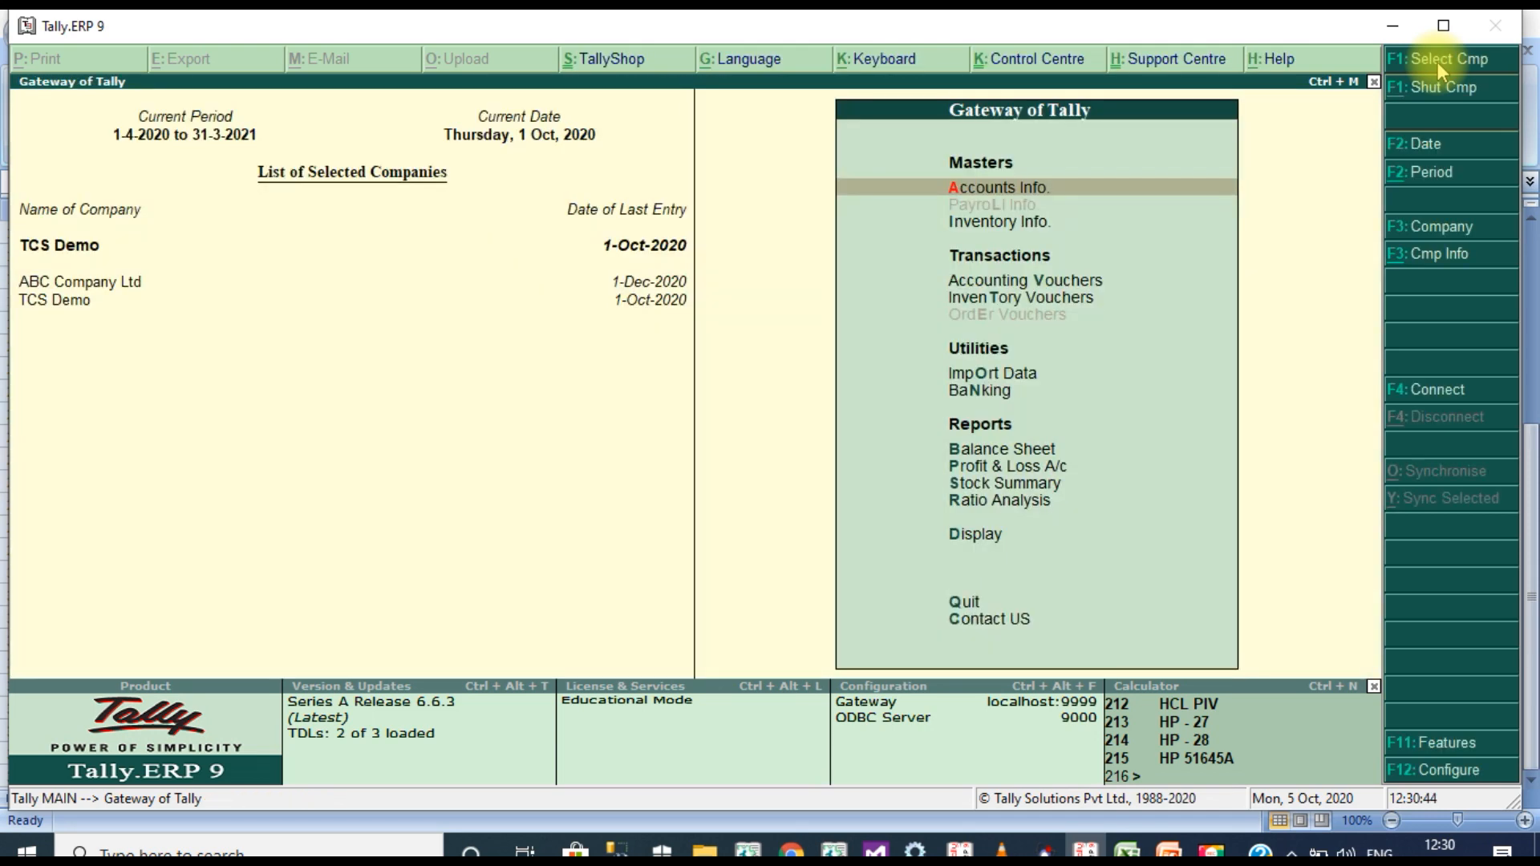
- Make ABC Company Ltd the active company and open the single stock item alteration from its inventory masters
left_click(81, 282)
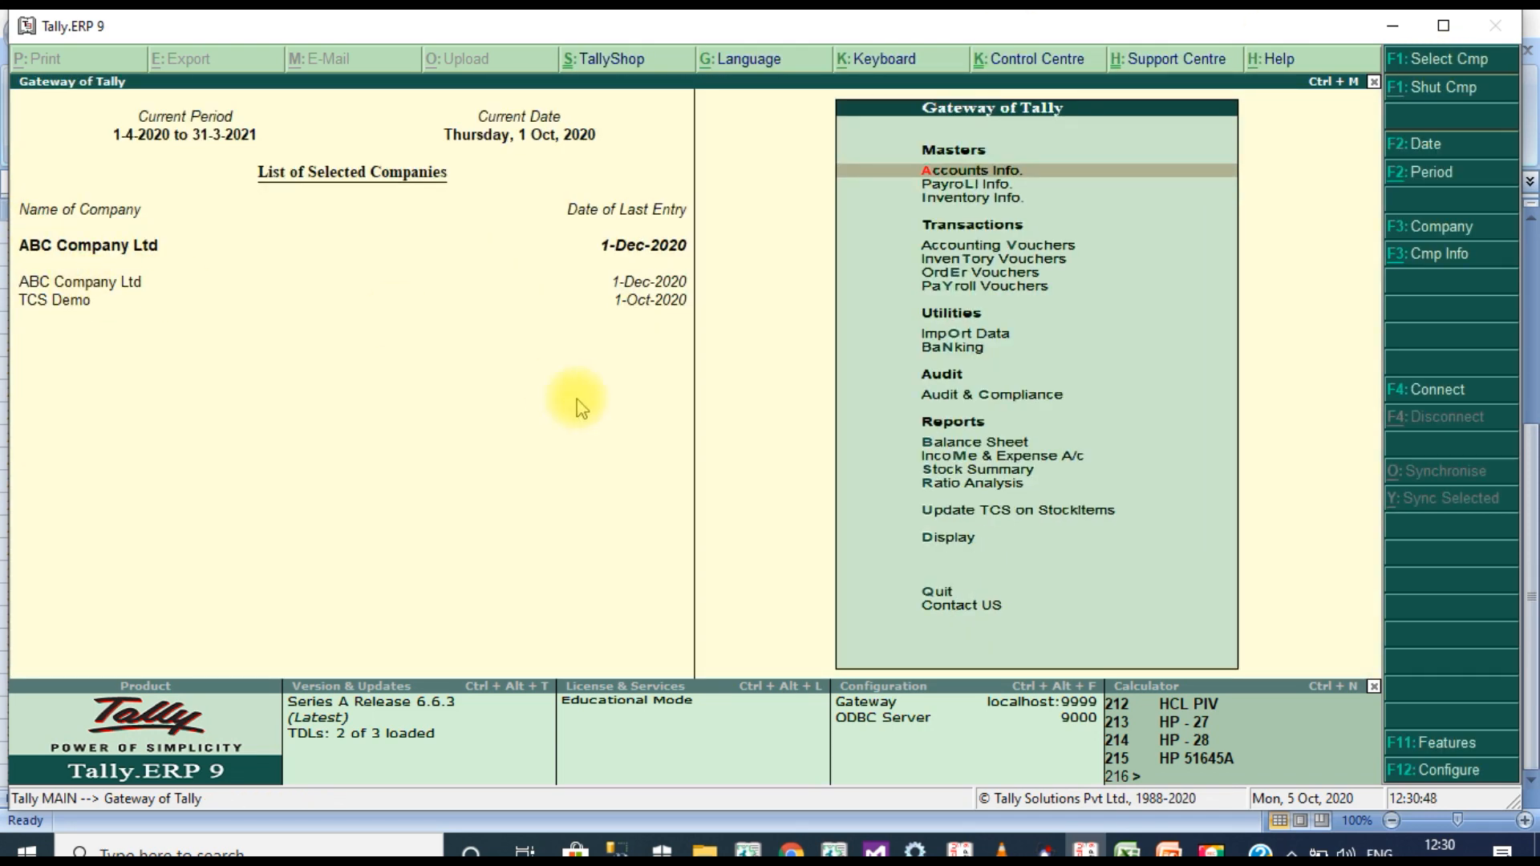
key("Down")
key("Down")
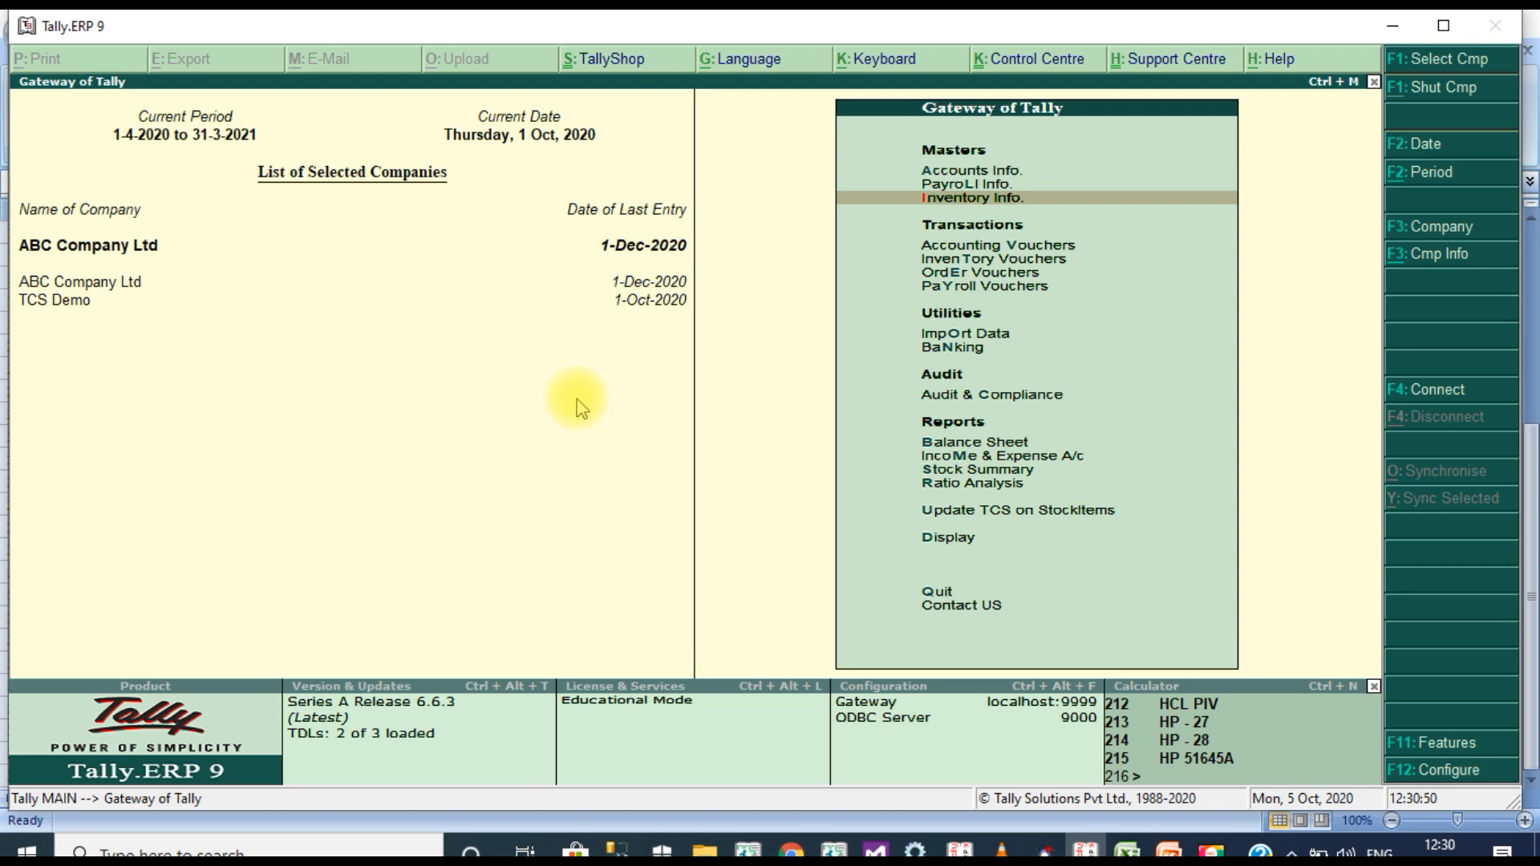
key("Return")
key("Down")
key("Down")
key("Return")
key("Down")
key("Down")
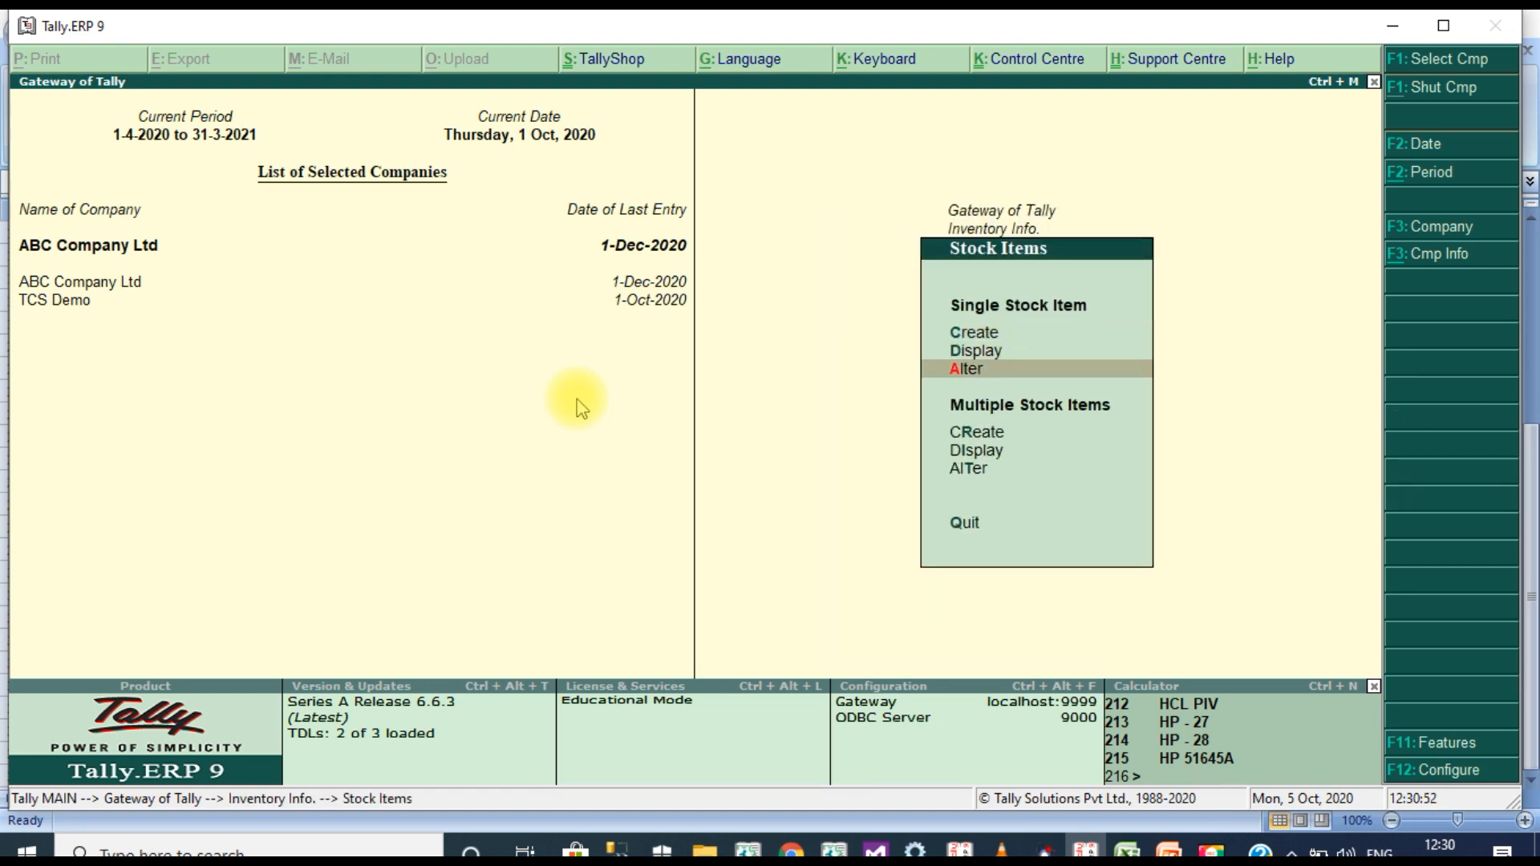
key("Return")
- Set TCS applicability of the stock item Assembled PIV to Not Applicable and save the item
key("Down")
key("Down")
key("Return")
key("Return")
key("Return")
key("Return")
key("Return")
key("Return")
key("Return")
key("Return")
key("Return")
key("Return")
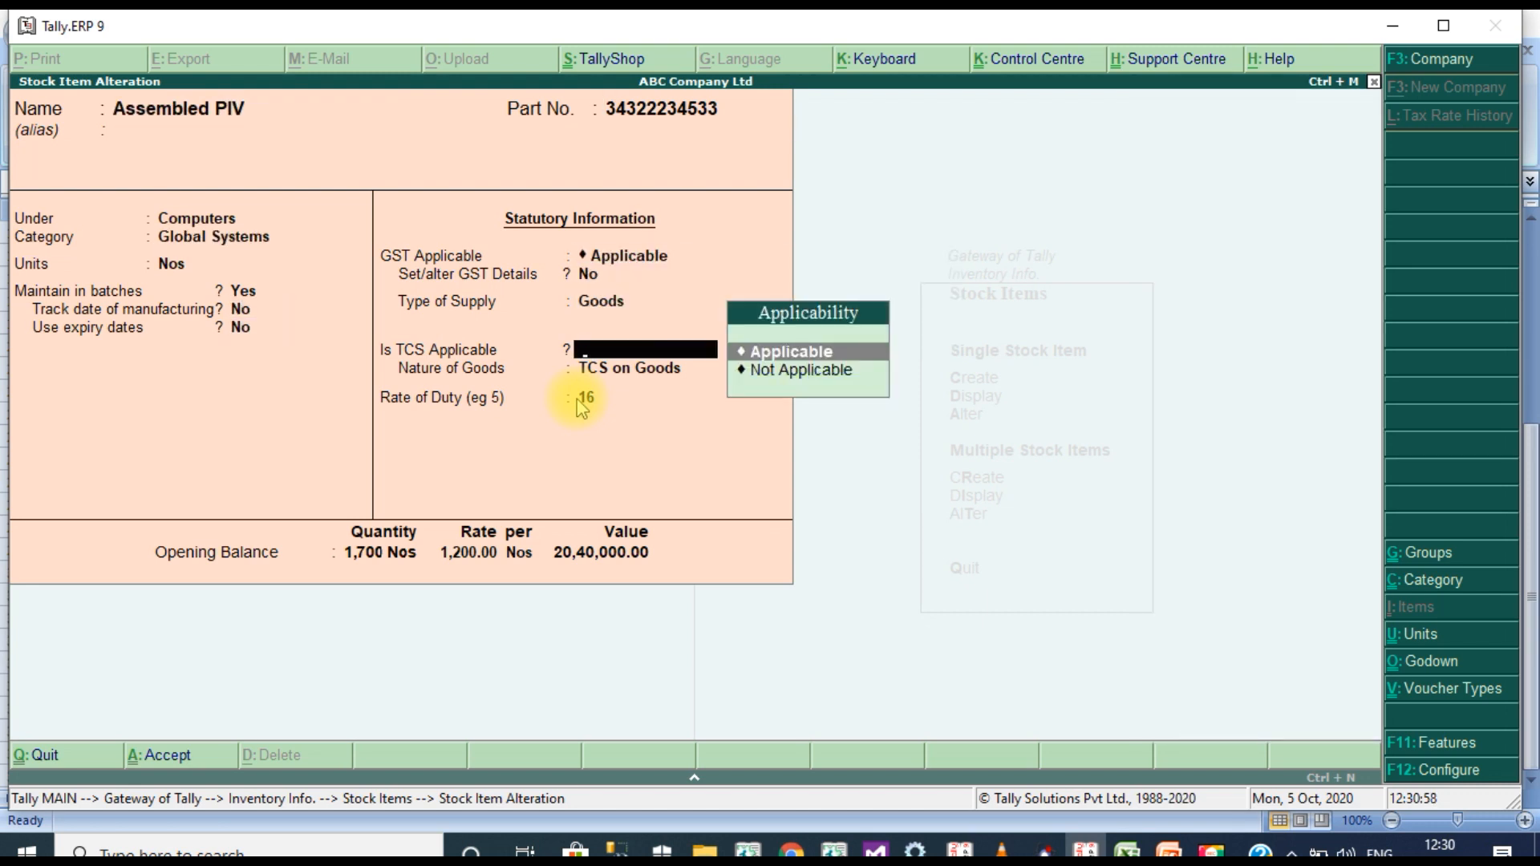
key("Down")
key("Return")
key("ctrl+a")
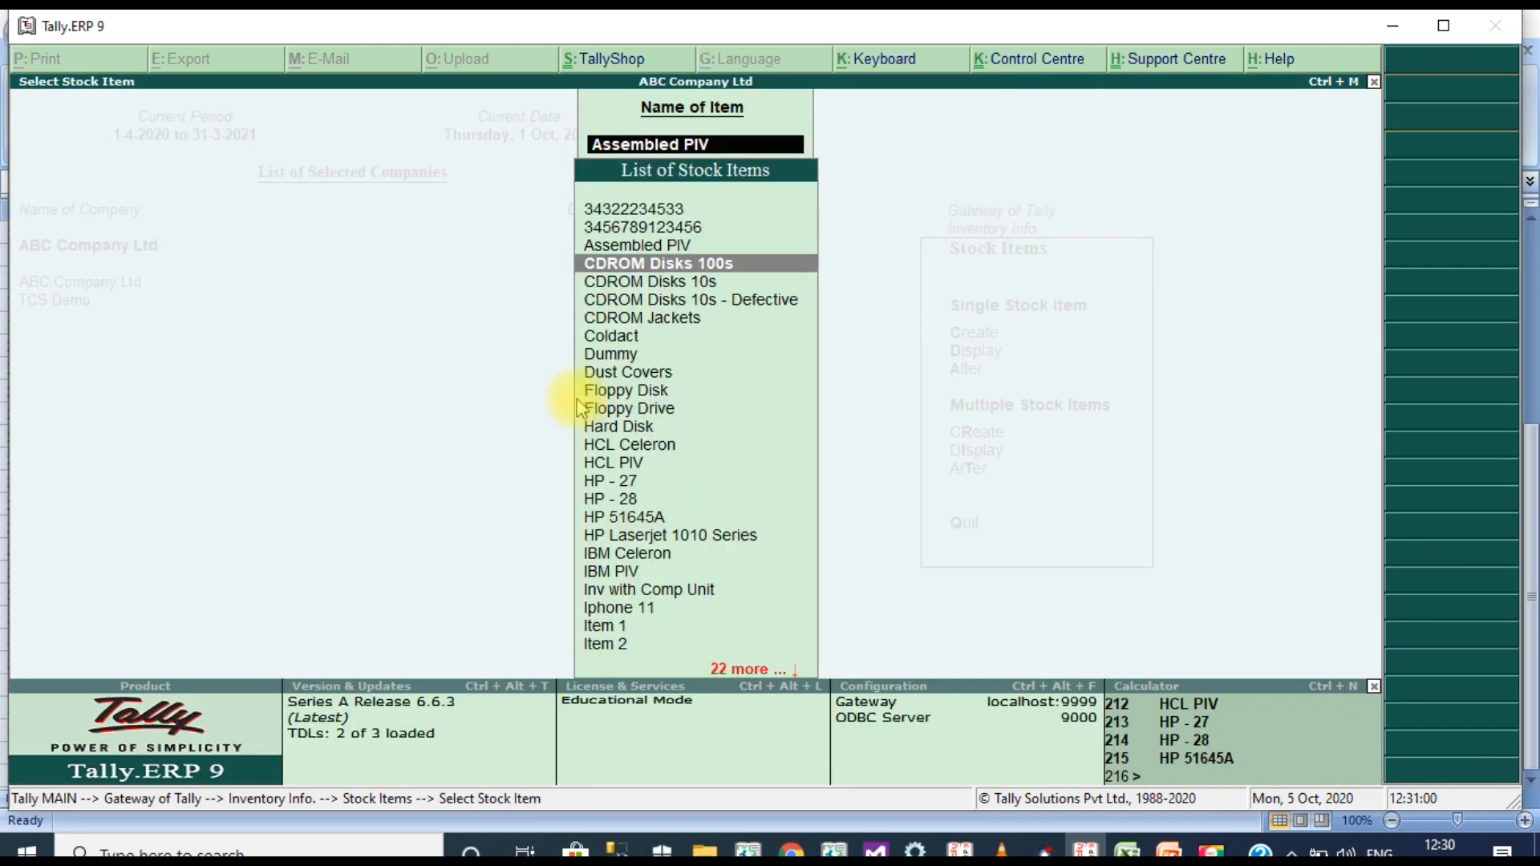
- Set TCS applicability of the stock item CDROM Disks 100s to Not Applicable and save the item
key("Return")
key("Return")
key("Return")
key("Return")
key("Return")
key("Return")
key("Return")
key("Return")
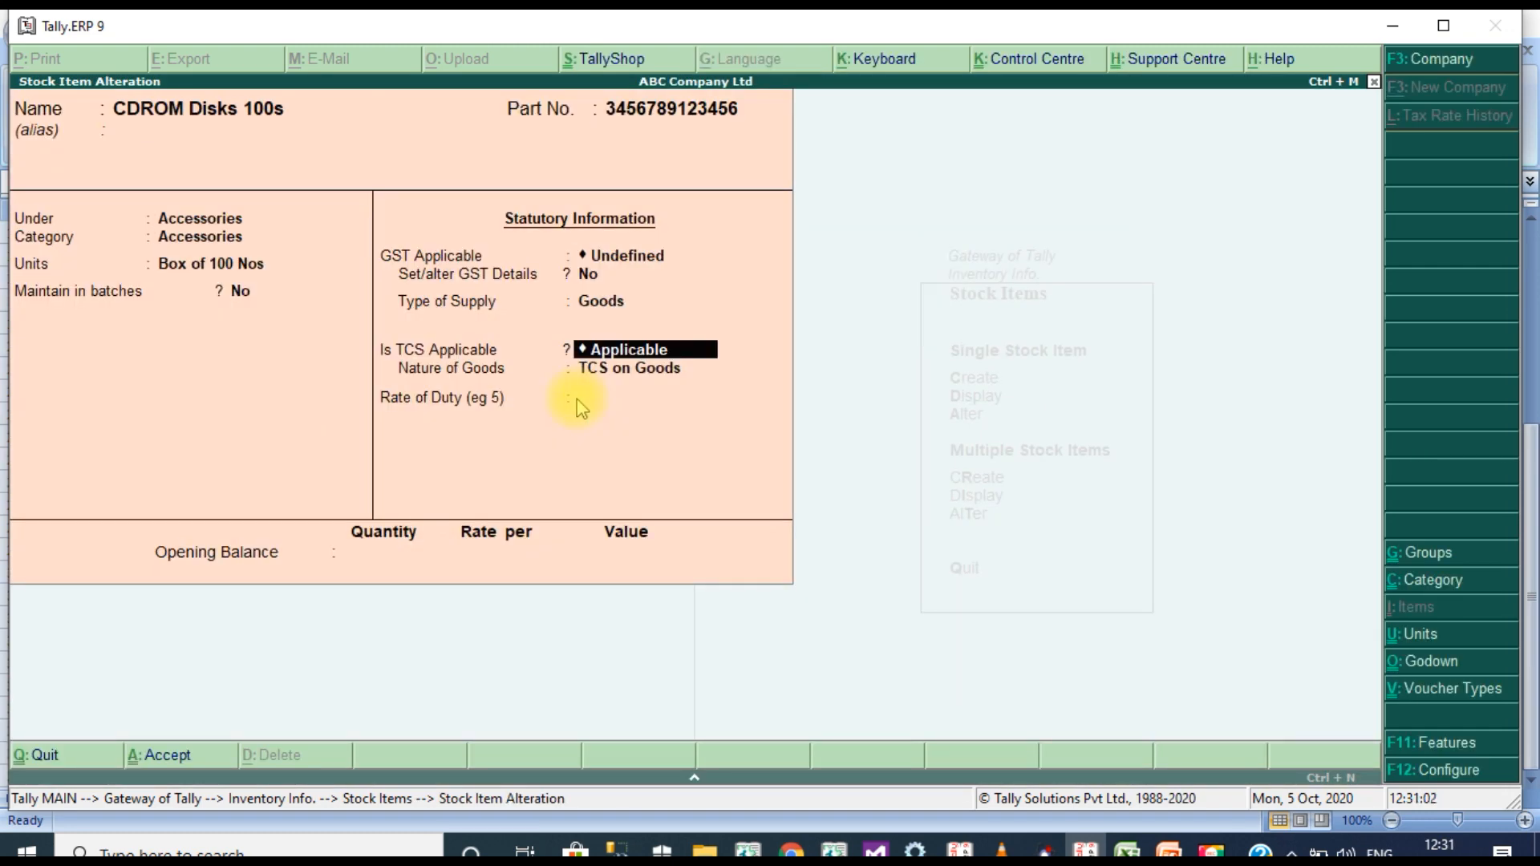
key("Return")
key("ctrl+a")
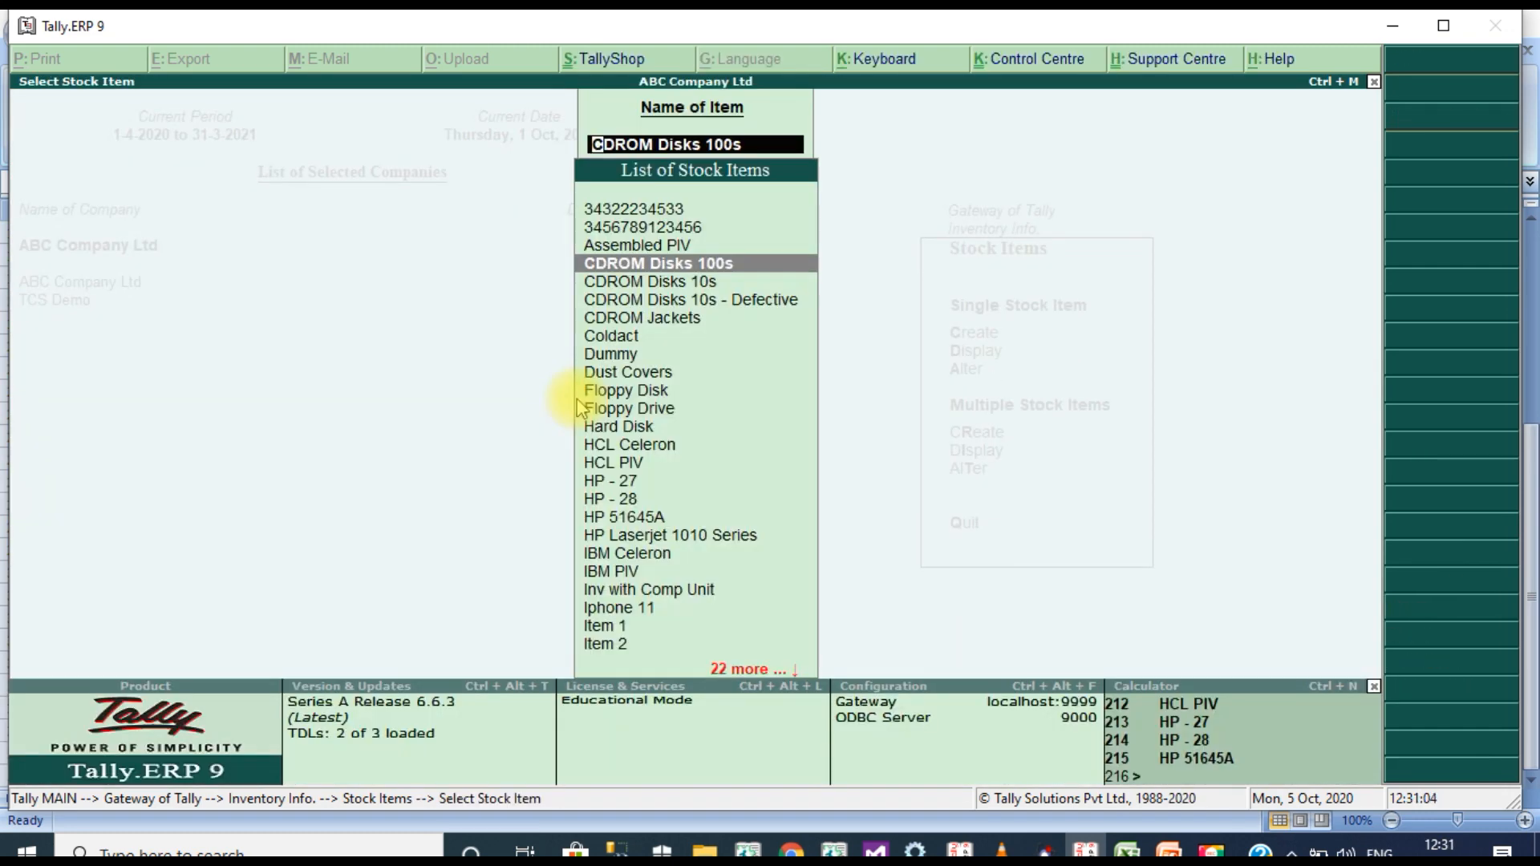
- Set TCS applicability of the stock item CDROM Disks 10s to Not Applicable and save the item
key("Down")
key("Return")
key("Return")
key("Return")
key("Return")
key("Return")
key("Return")
key("Return")
key("Return")
key("Return")
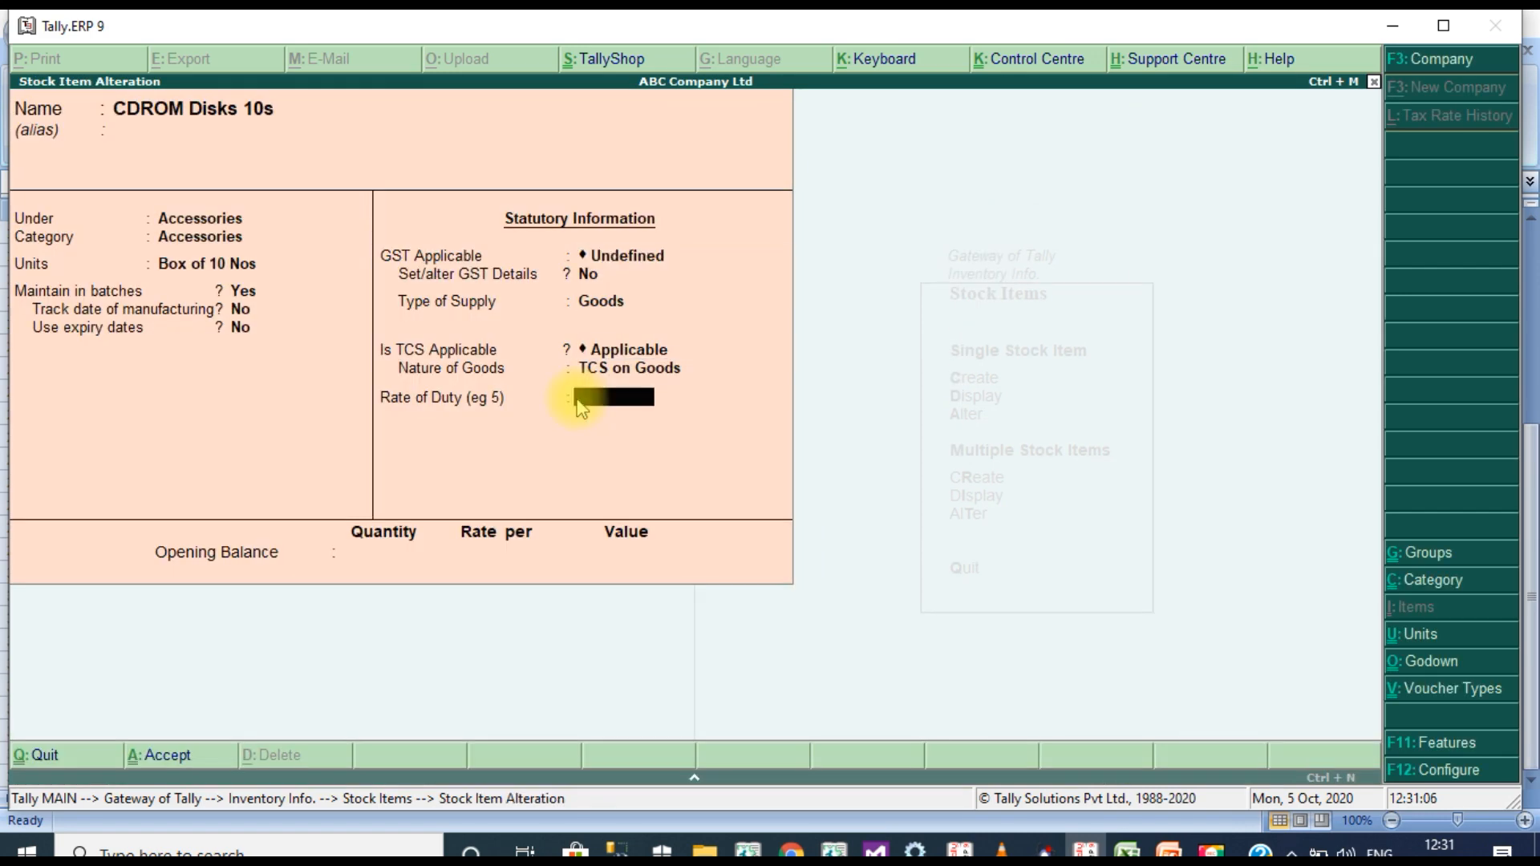
key("BackSpace")
key("BackSpace")
key("Down")
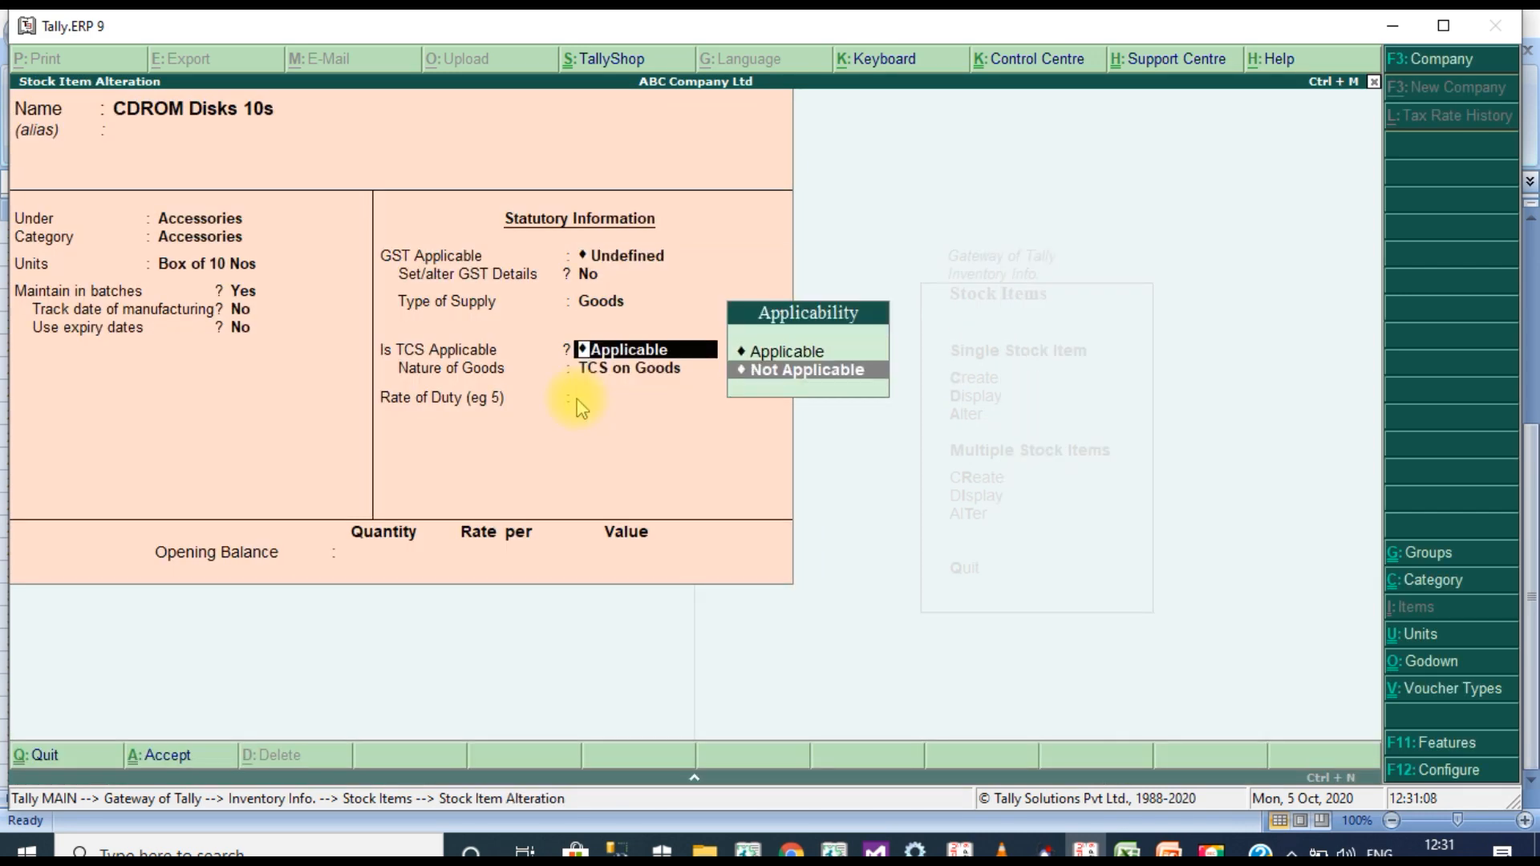
key("Return")
key("ctrl+a")
- Set TCS applicability of the stock item CDROM Disks 10s - Defective to Not Applicable and save the item
key("Down")
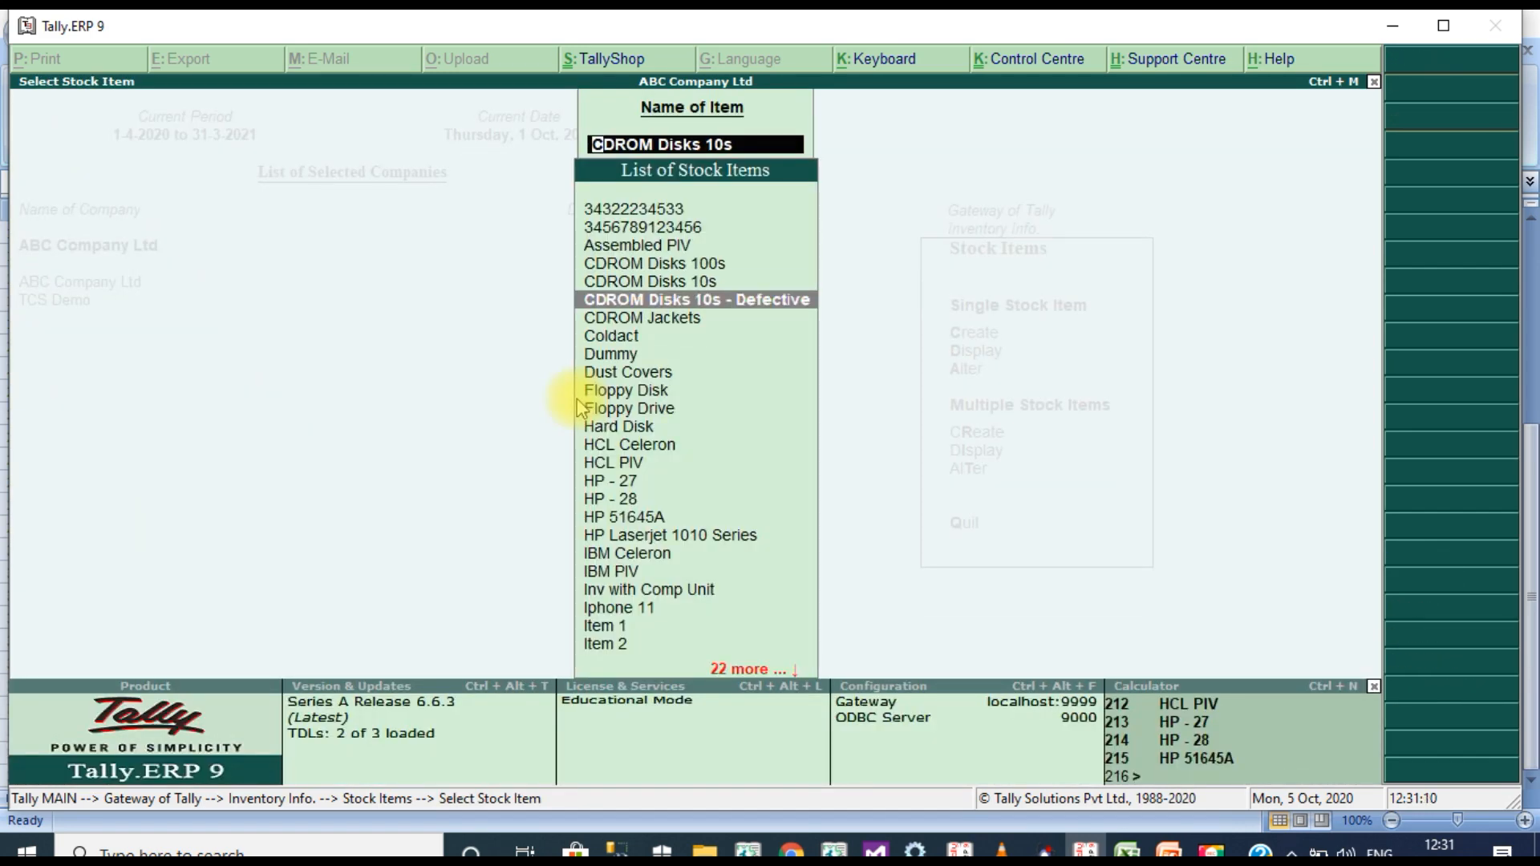
key("Return")
key("Return")
key("Return")
key("Return")
key("Return")
key("Return")
key("Return")
key("Return")
key("Return")
key("Down")
key("Return")
key("ctrl+a")
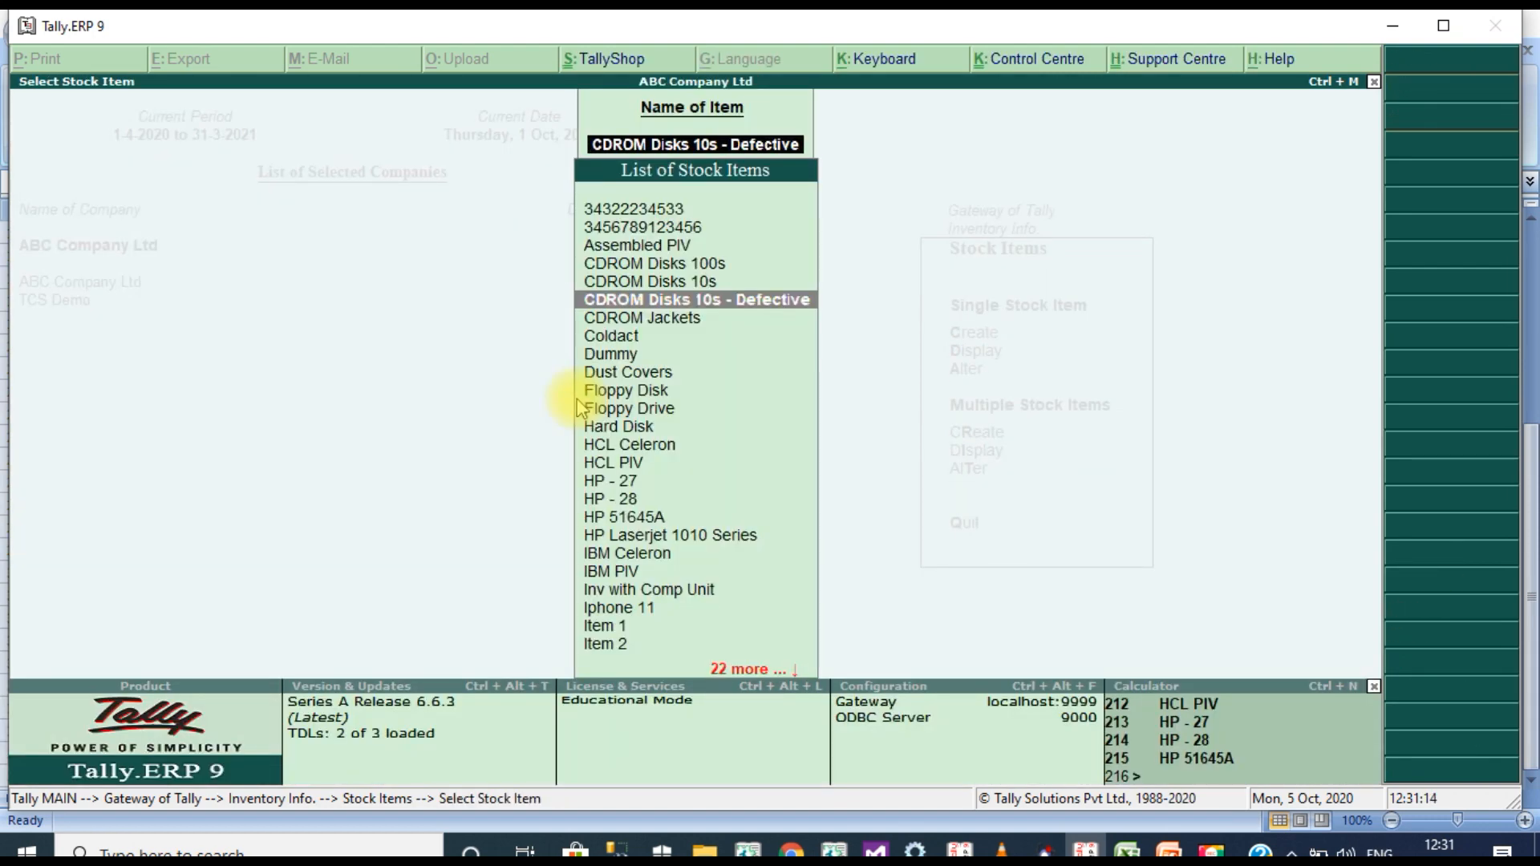
- Open the stock item CDROM Jackets, check its TCS applicability and leave it without saving
key("Down")
key("Down")
key("Down")
key("Up")
key("Up")
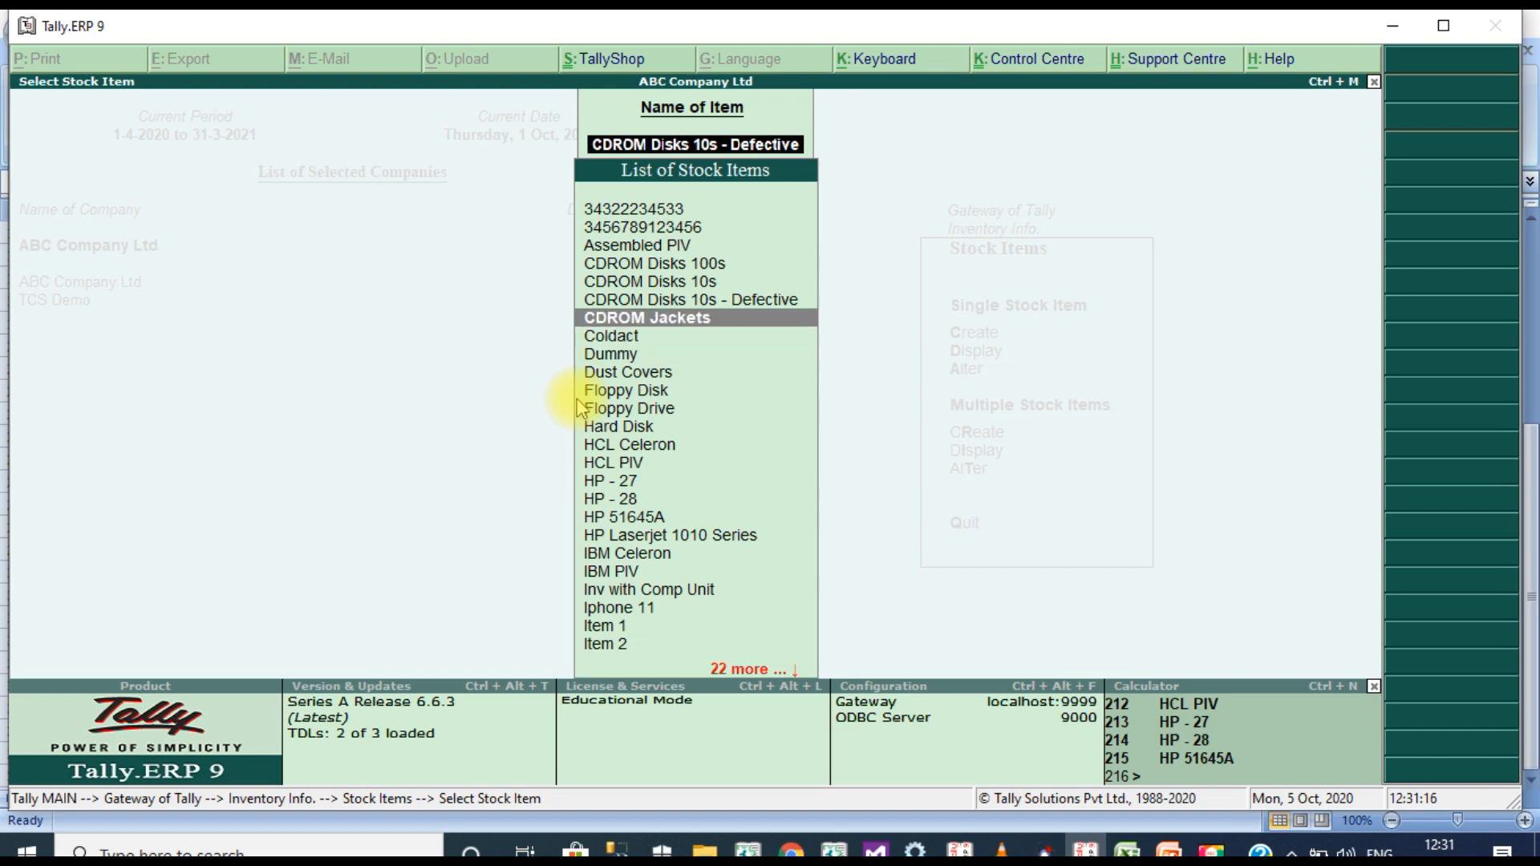
key("Return")
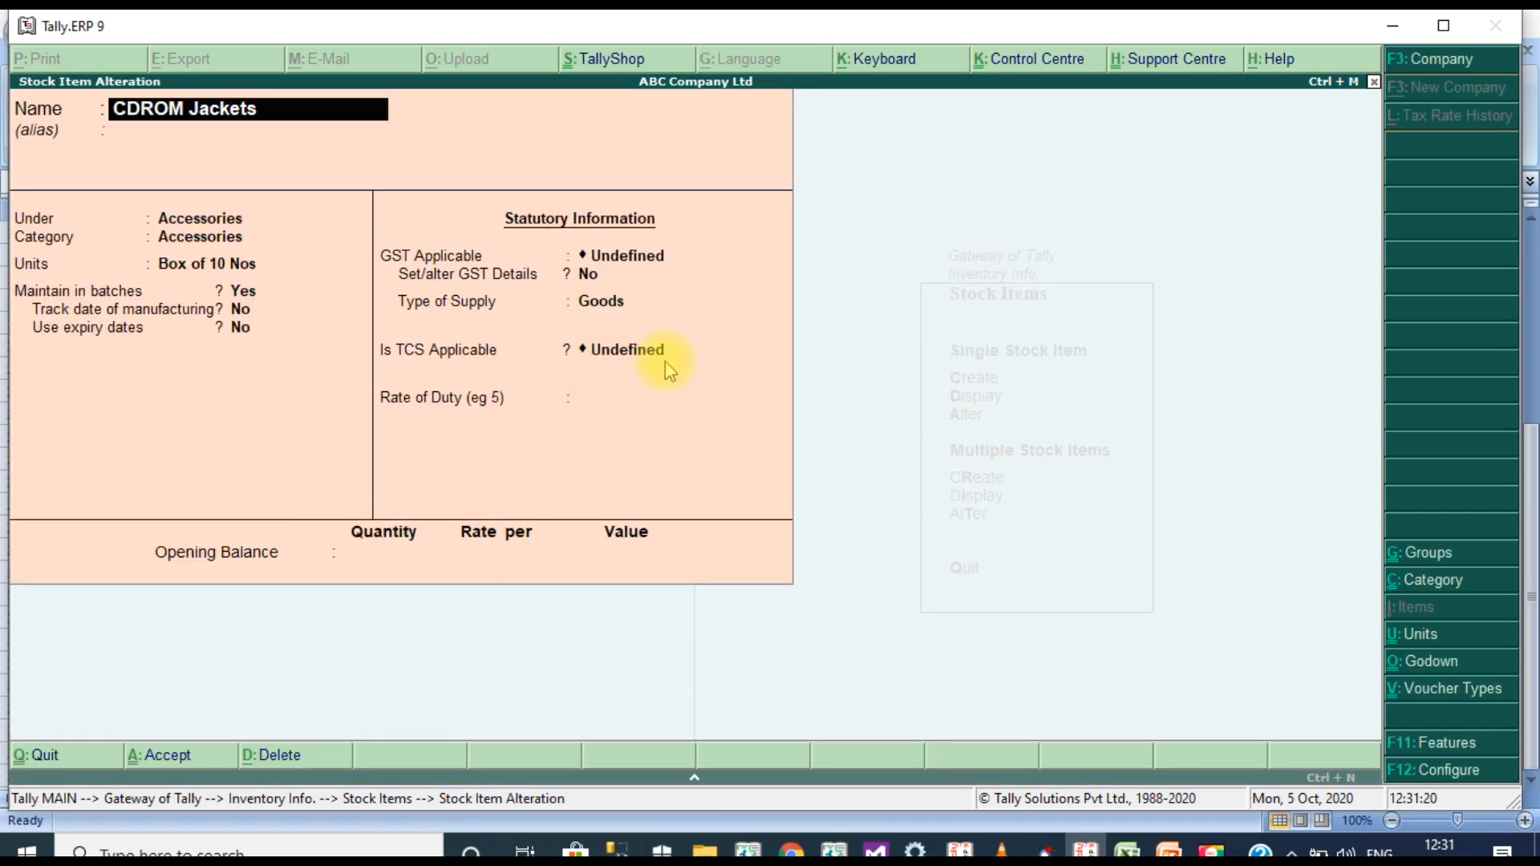
key("Escape")
key("Escape")
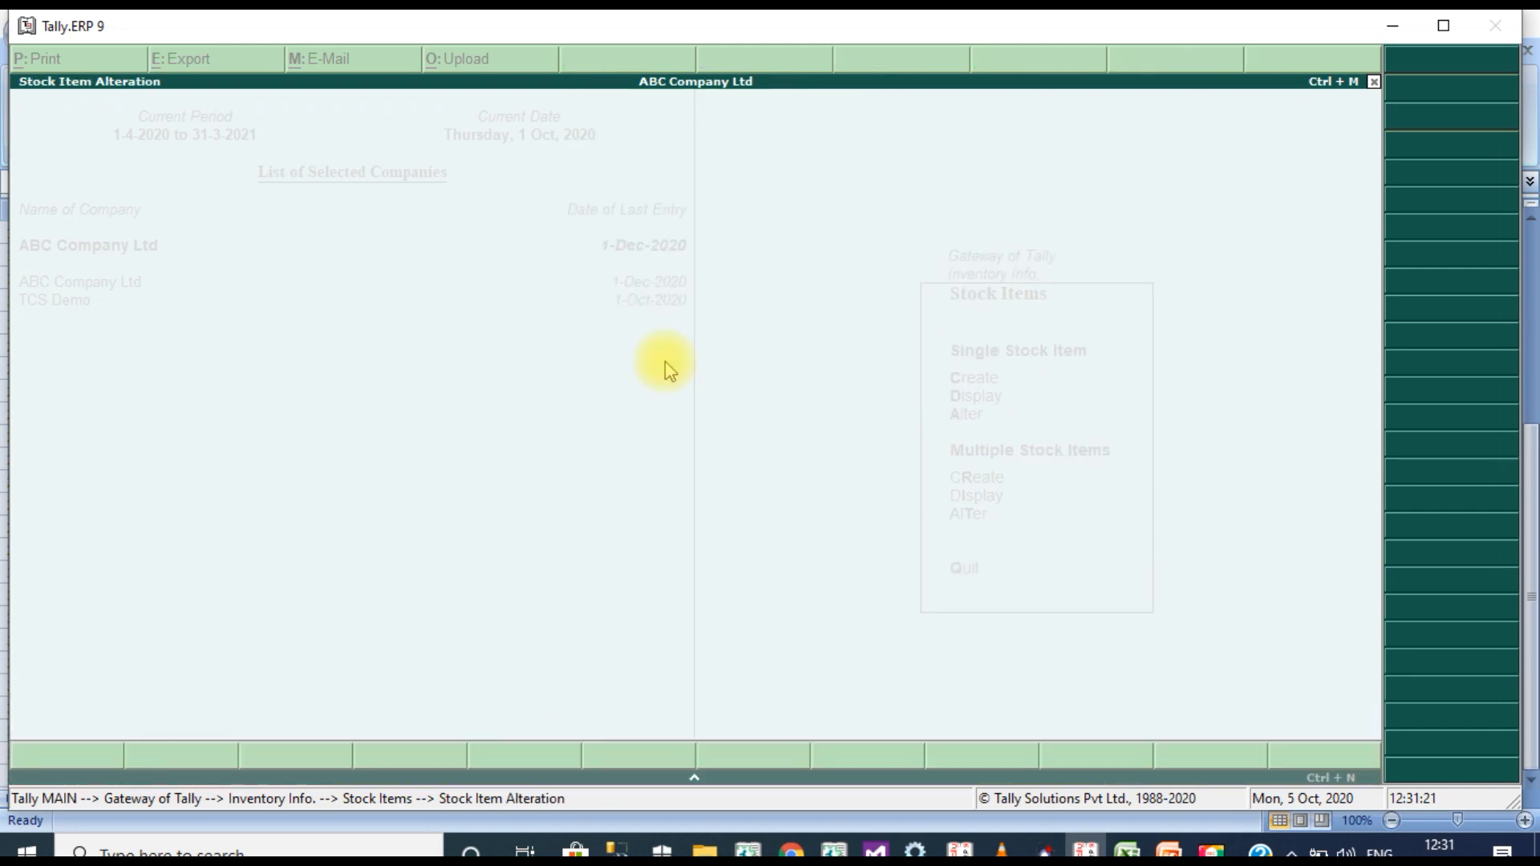
- Set TCS applicability of the stock item Coldact to Not Applicable and save the item
key("Return")
key("Return")
key("Return")
key("Return")
key("Return")
key("Return")
key("Return")
key("Return")
key("Return")
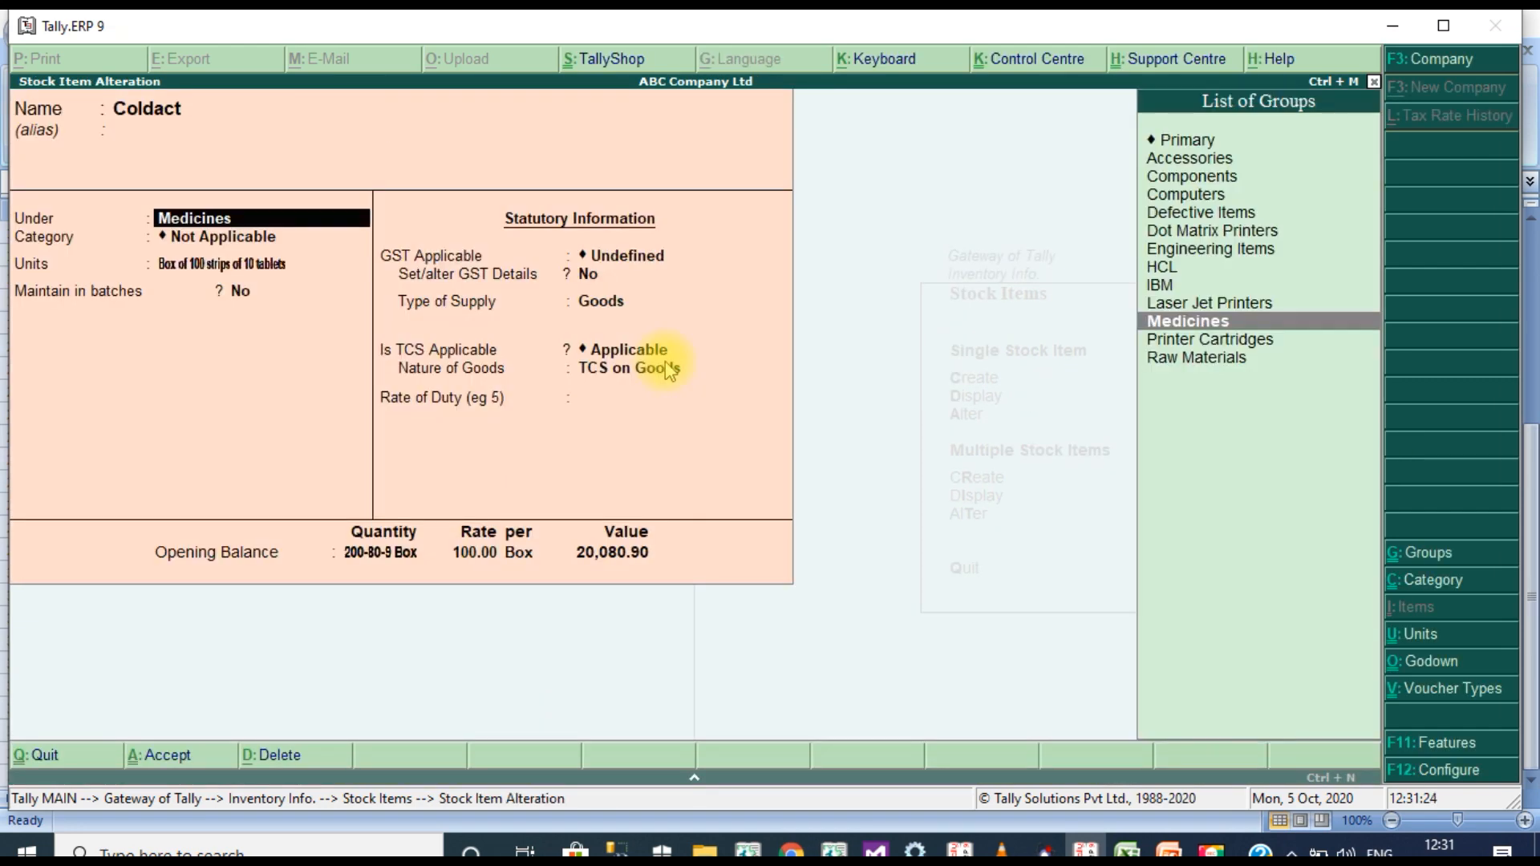
key("Down")
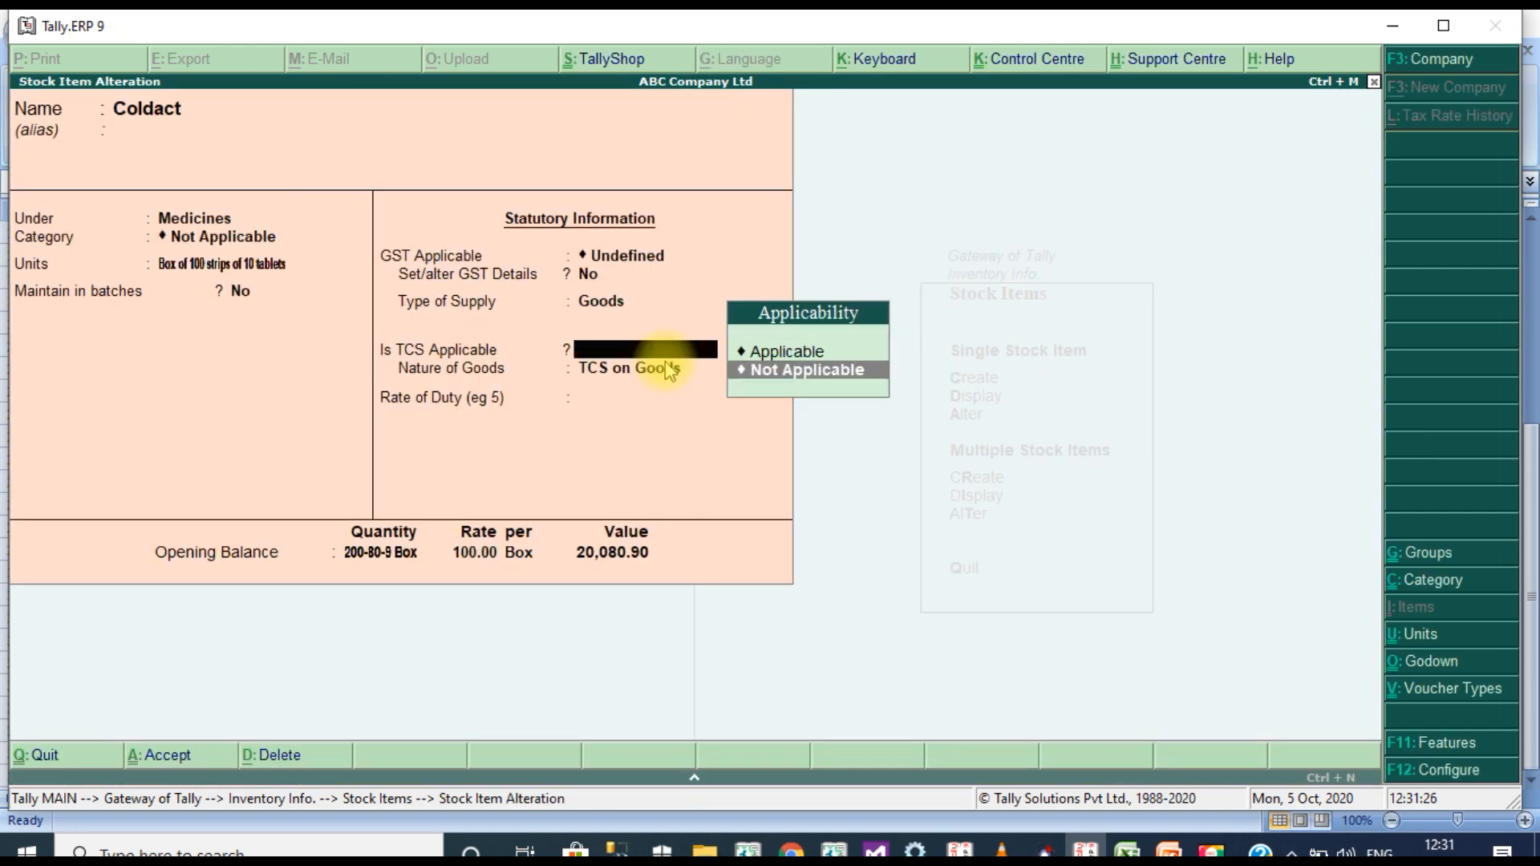
key("Return")
key("ctrl+a")
- Open the stock item Dummy, check its TCS applicability and accept the item
key("Down")
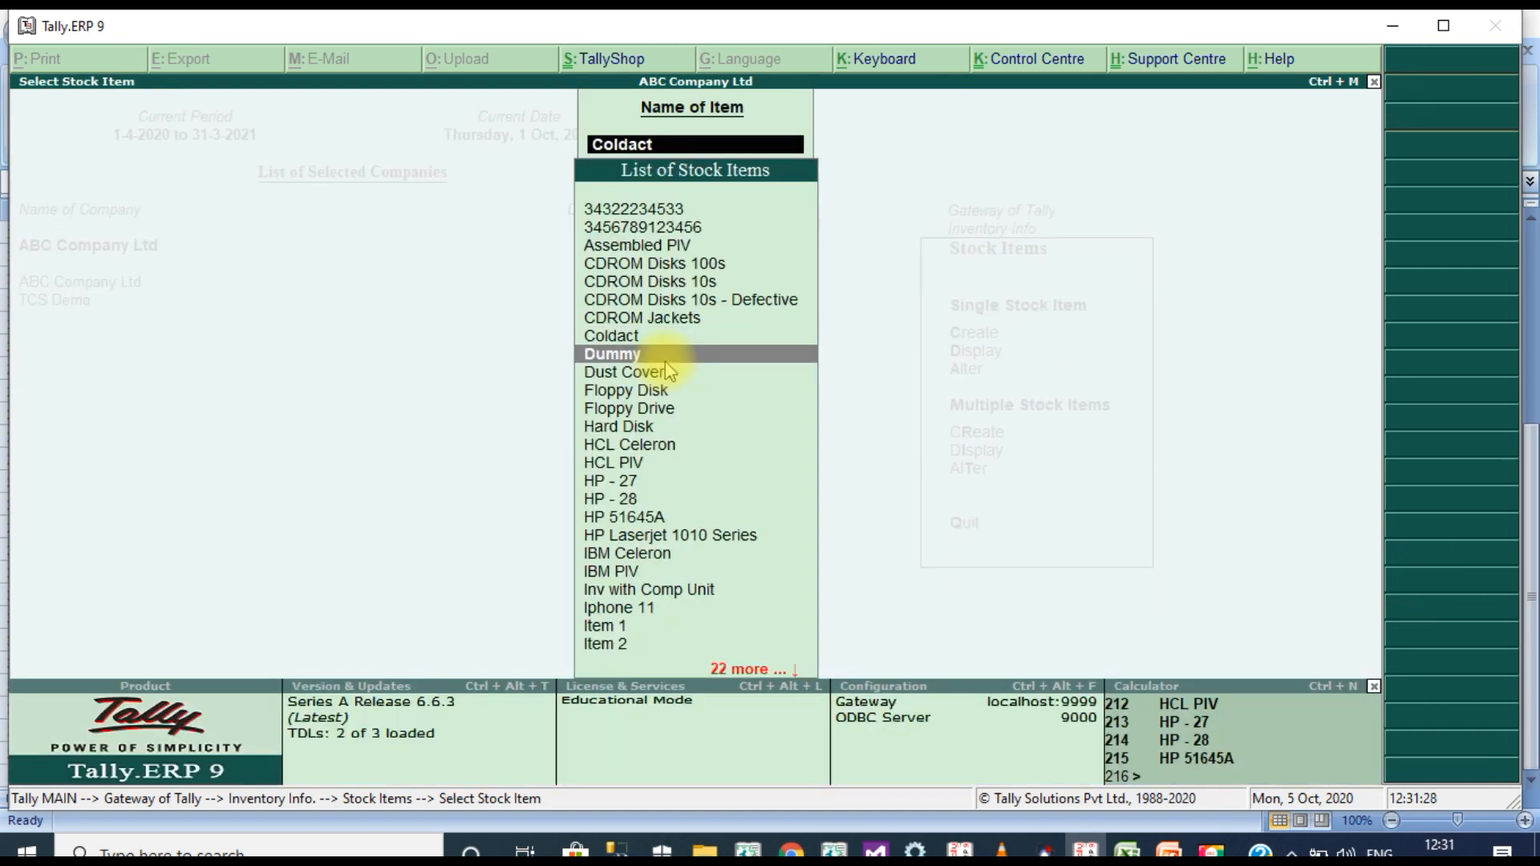
key("Return")
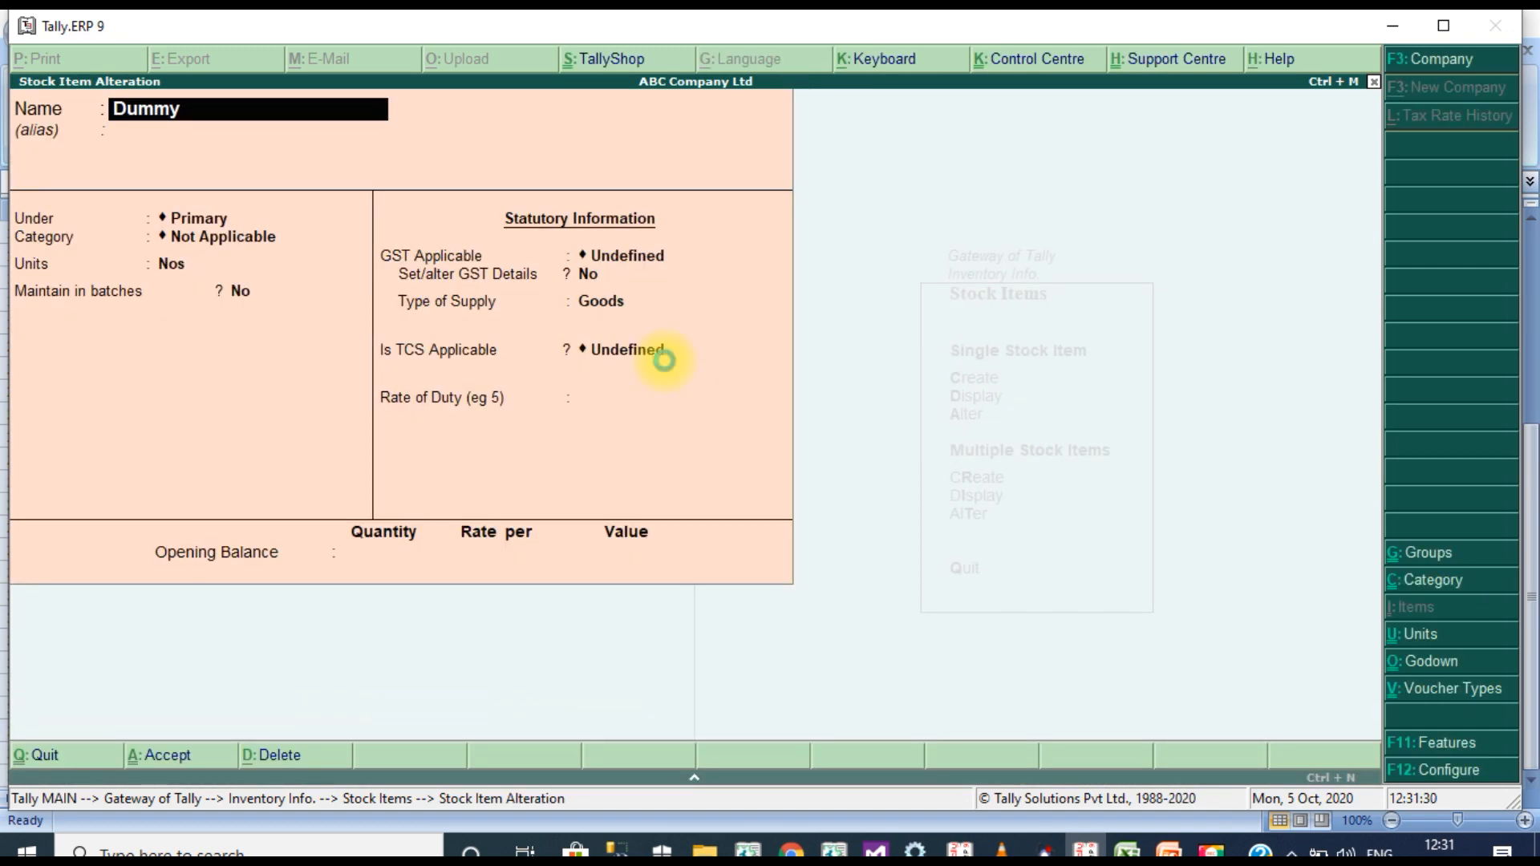
key("ctrl+a")
- Set TCS applicability of the stock item Dust Covers to Not Applicable and save the item
key("Down")
key("Return")
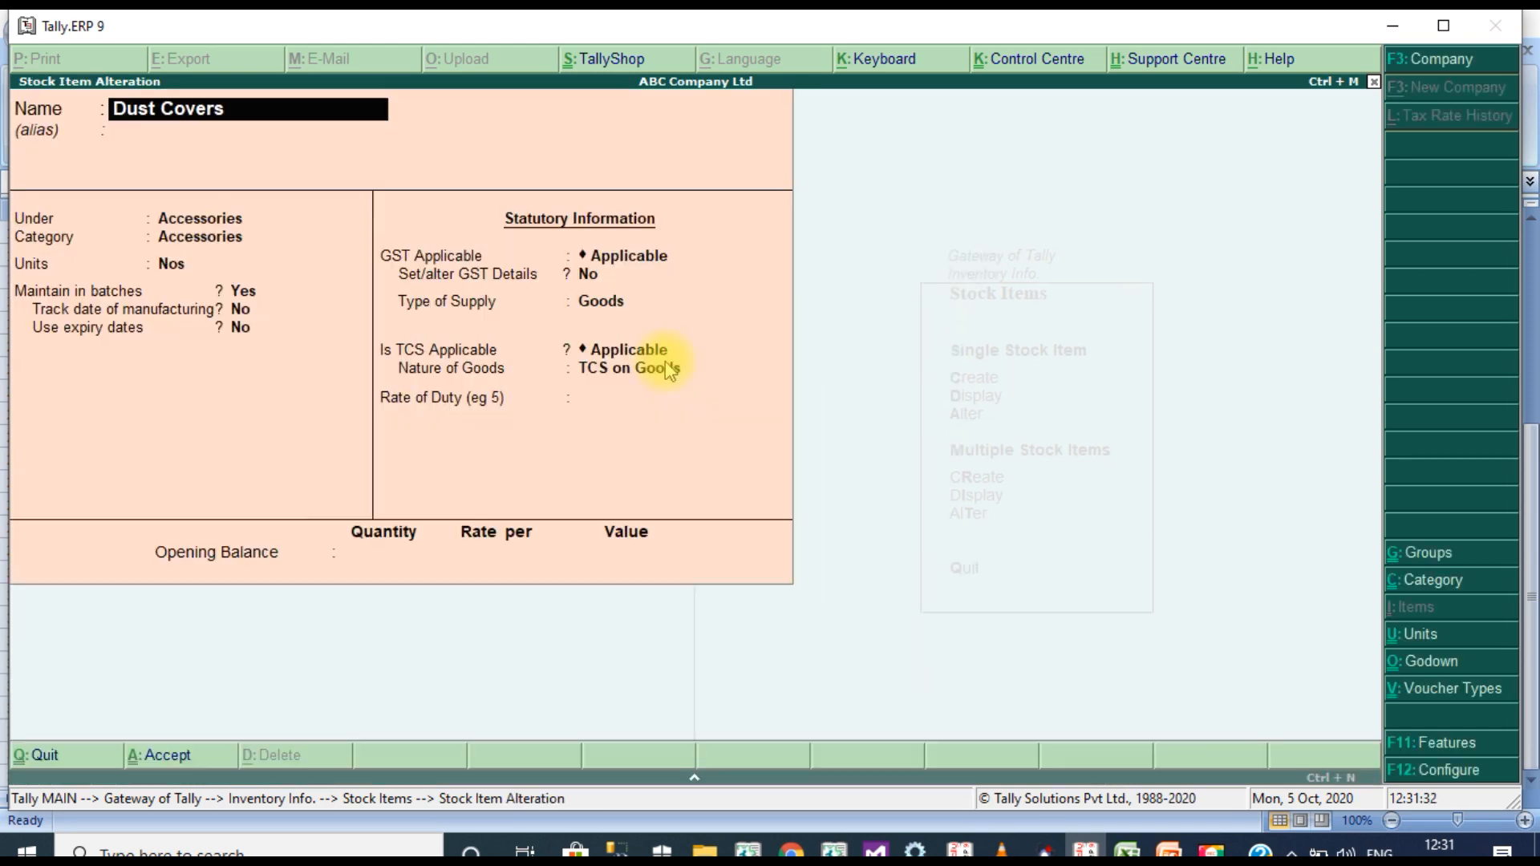
left_click(670, 370)
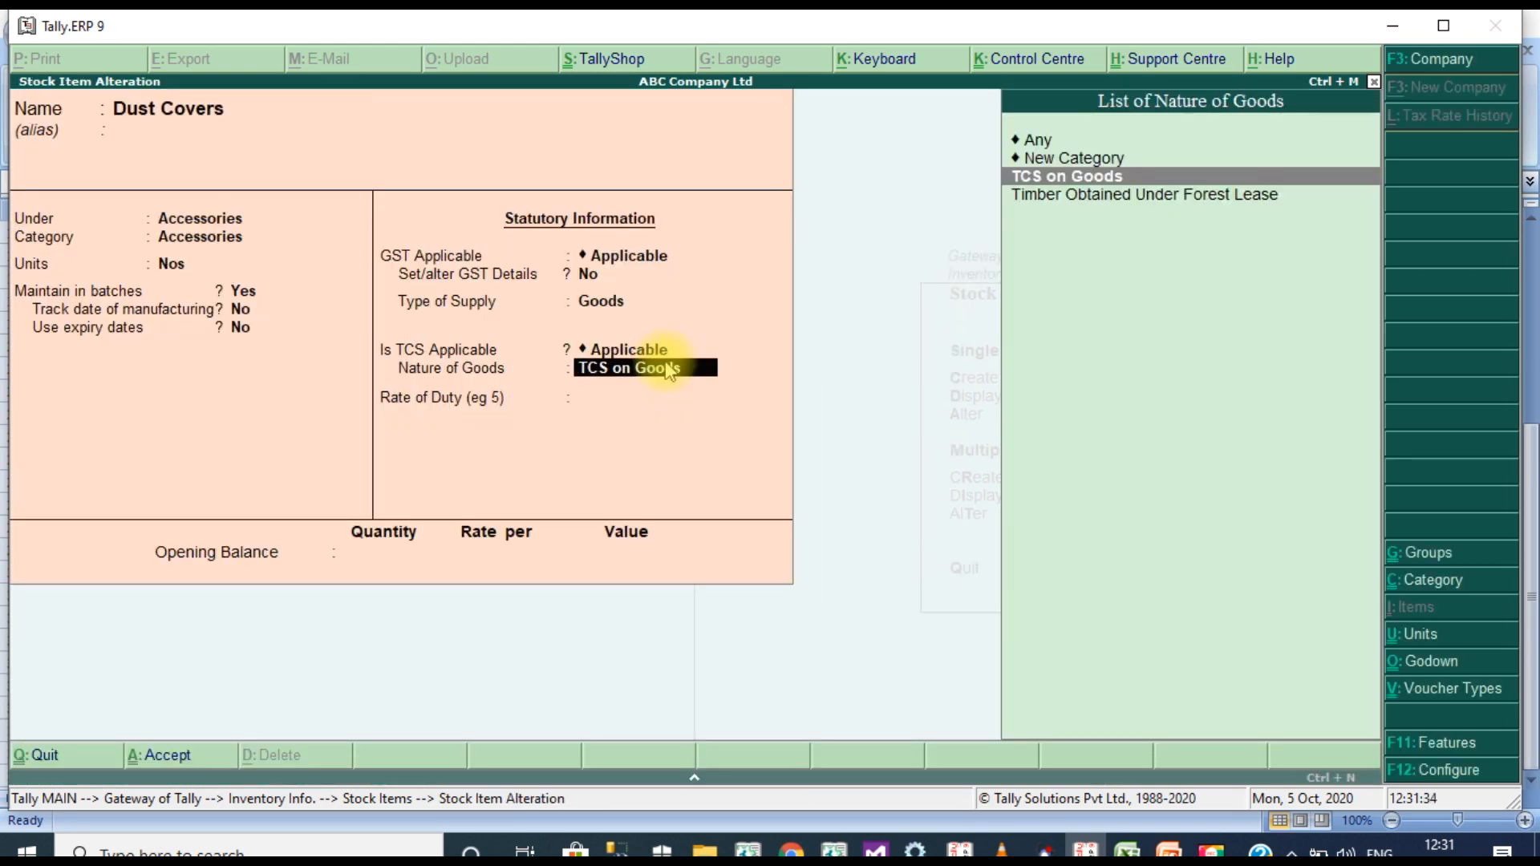
left_click(662, 354)
key("Down")
key("Return")
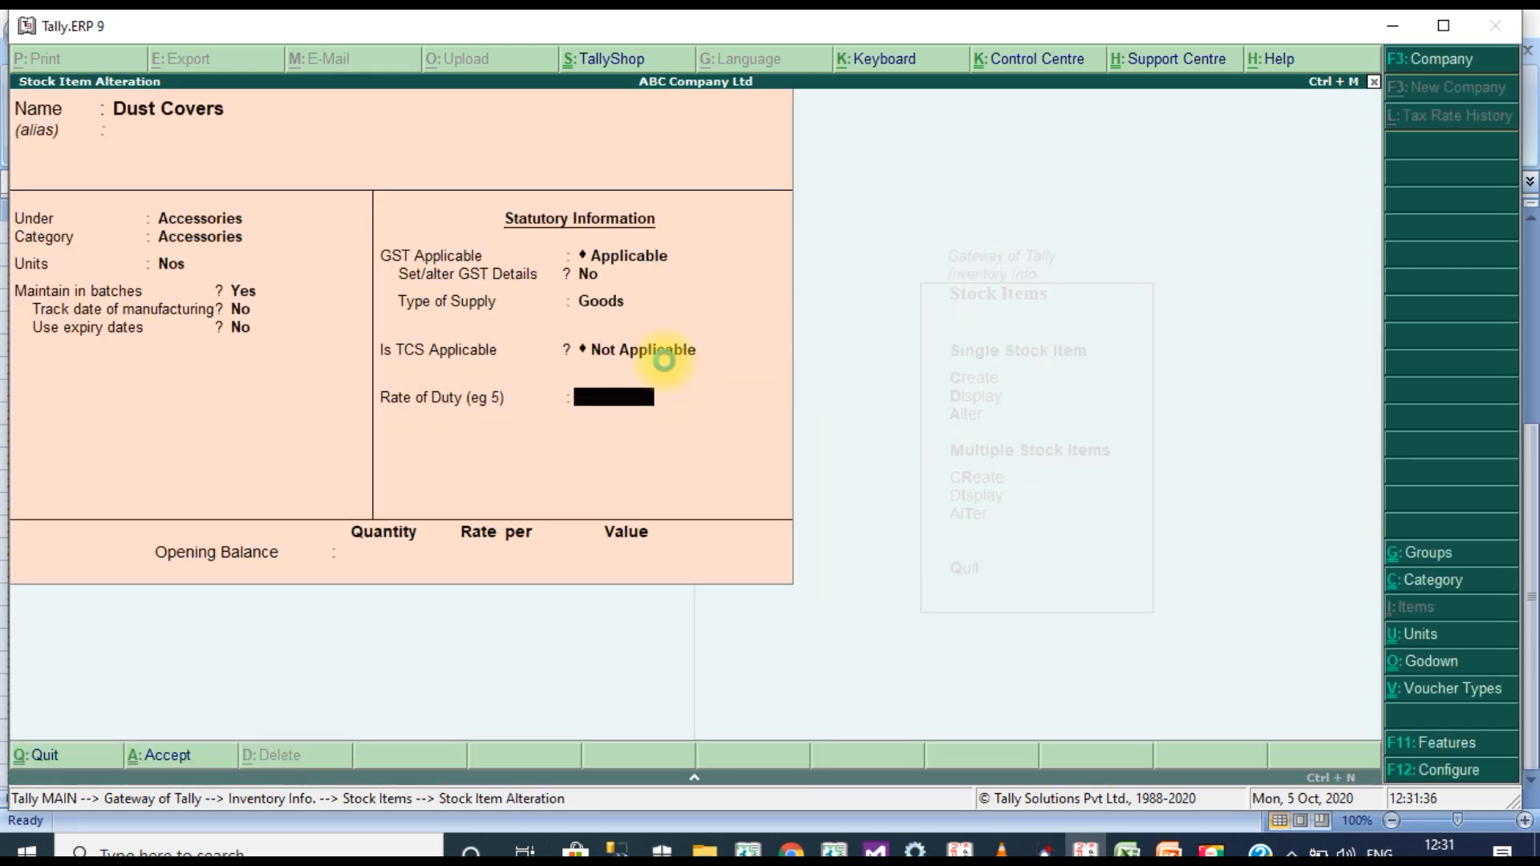
key("ctrl+a")
- Set TCS applicability of the stock item Floppy Disk to Not Applicable and save the item
key("Down")
key("Return")
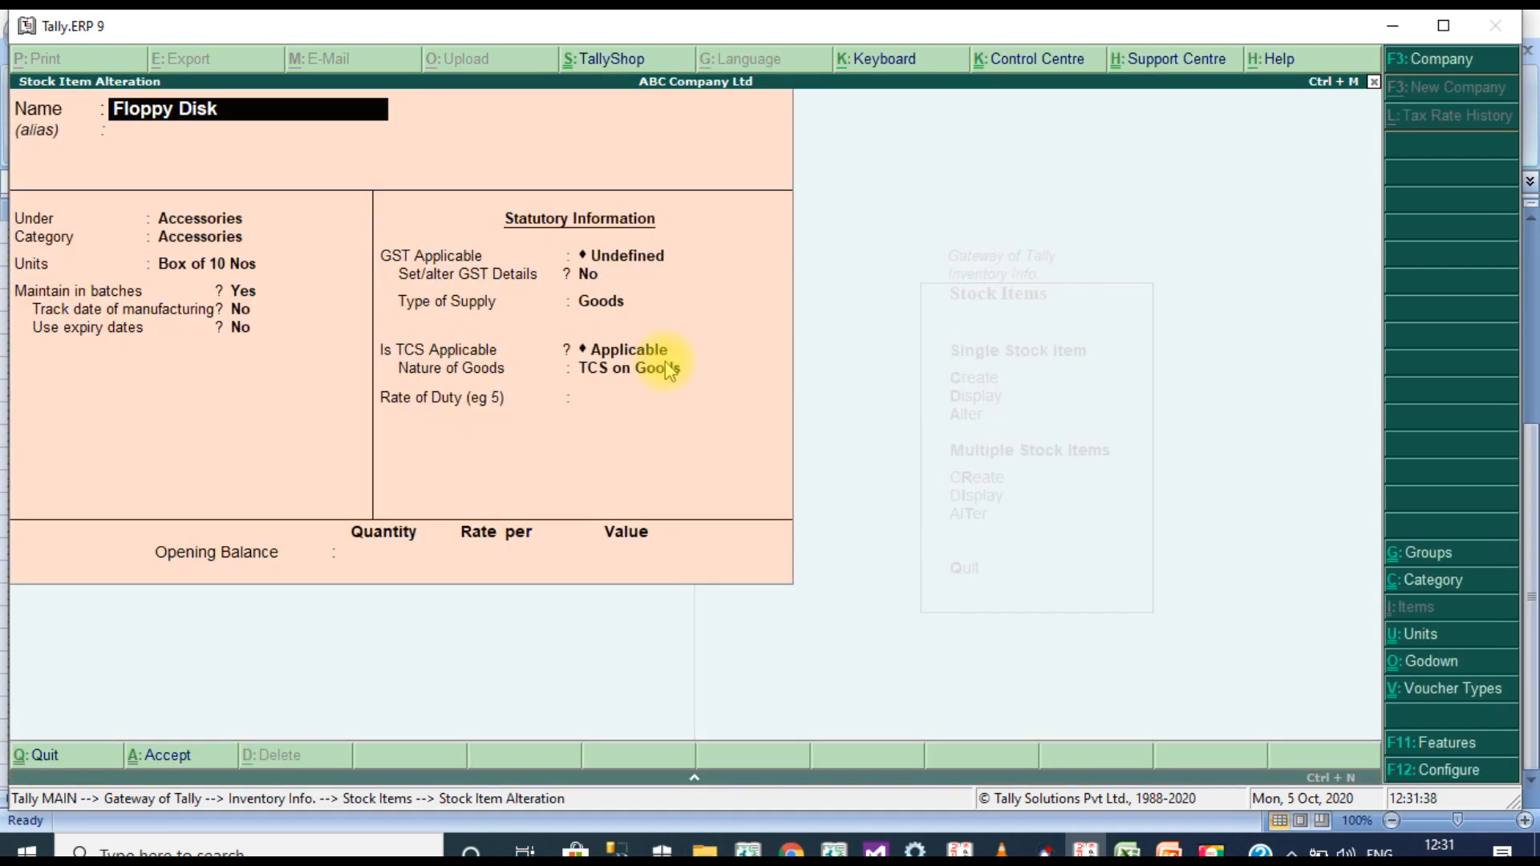
left_click(668, 371)
key("BackSpace")
key("Down")
key("Down")
key("Return")
key("ctrl+a")
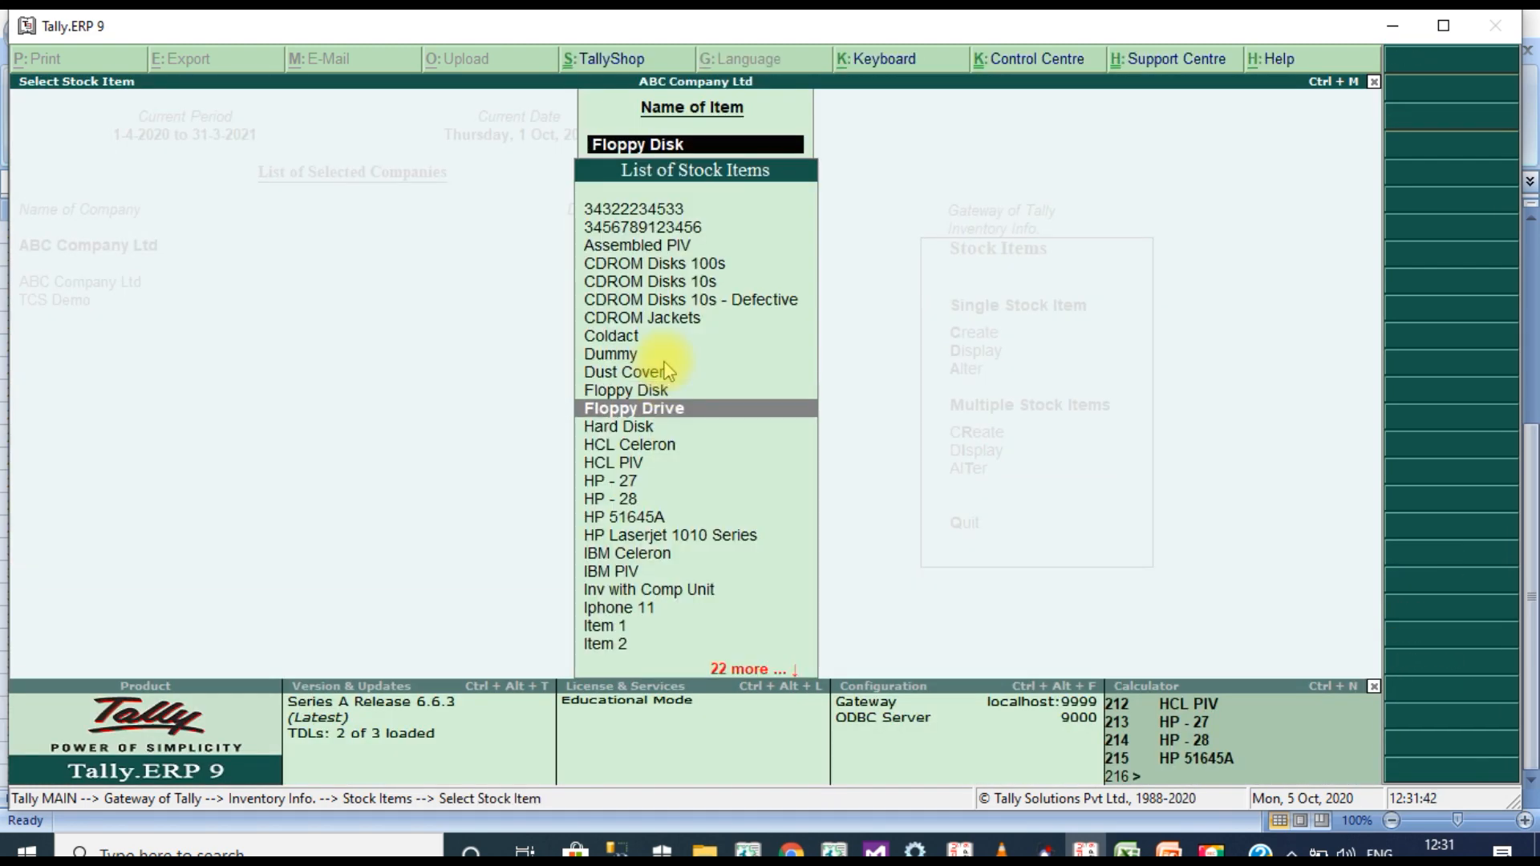
- Set TCS applicability of the stock item Floppy Drive to Not Applicable and save the item
key("Return")
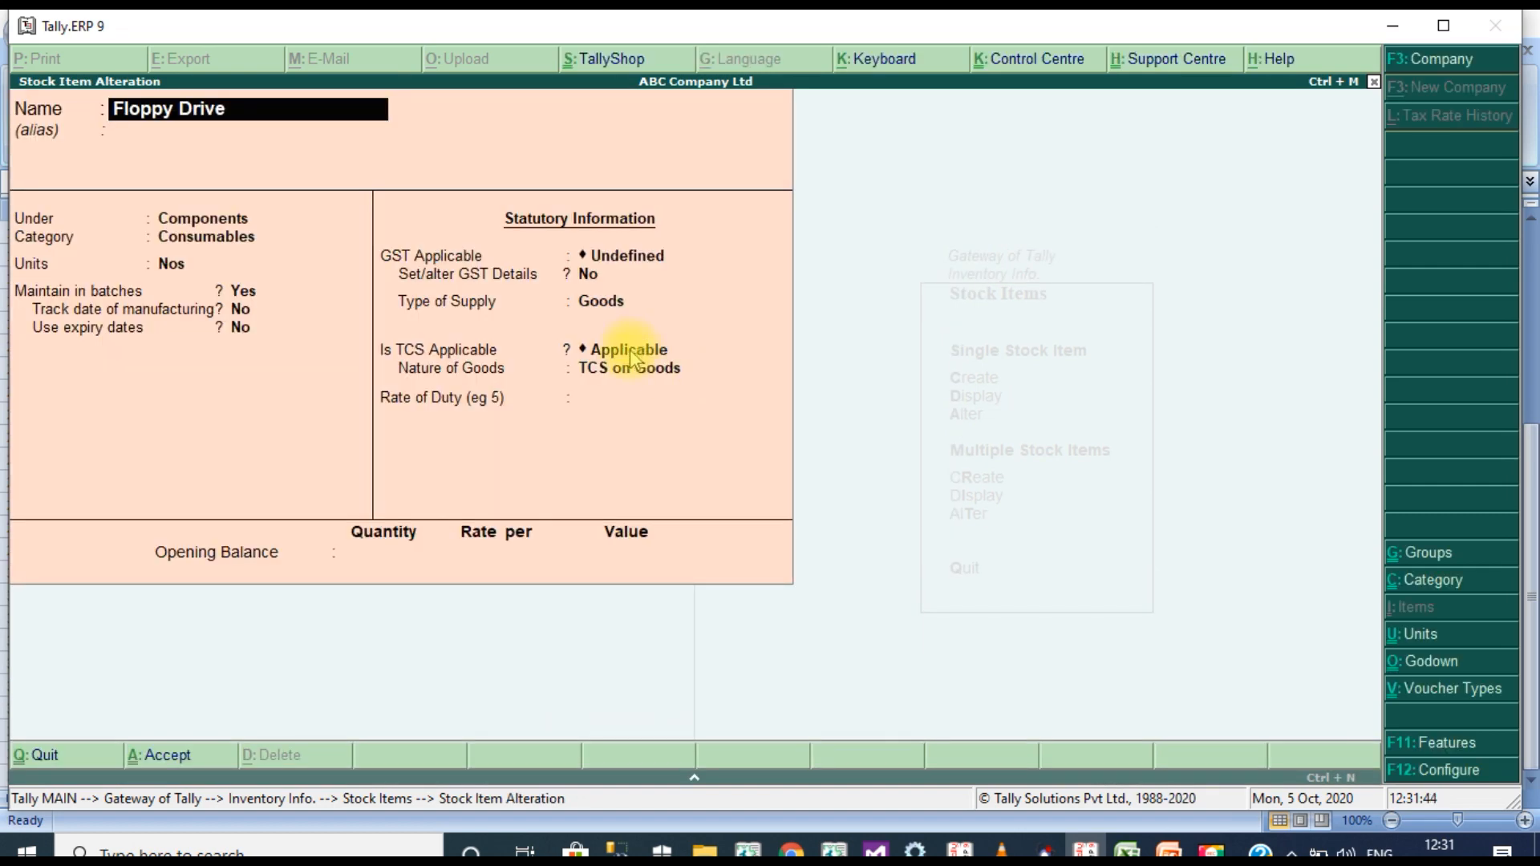
left_click(634, 353)
key("Down")
key("Return")
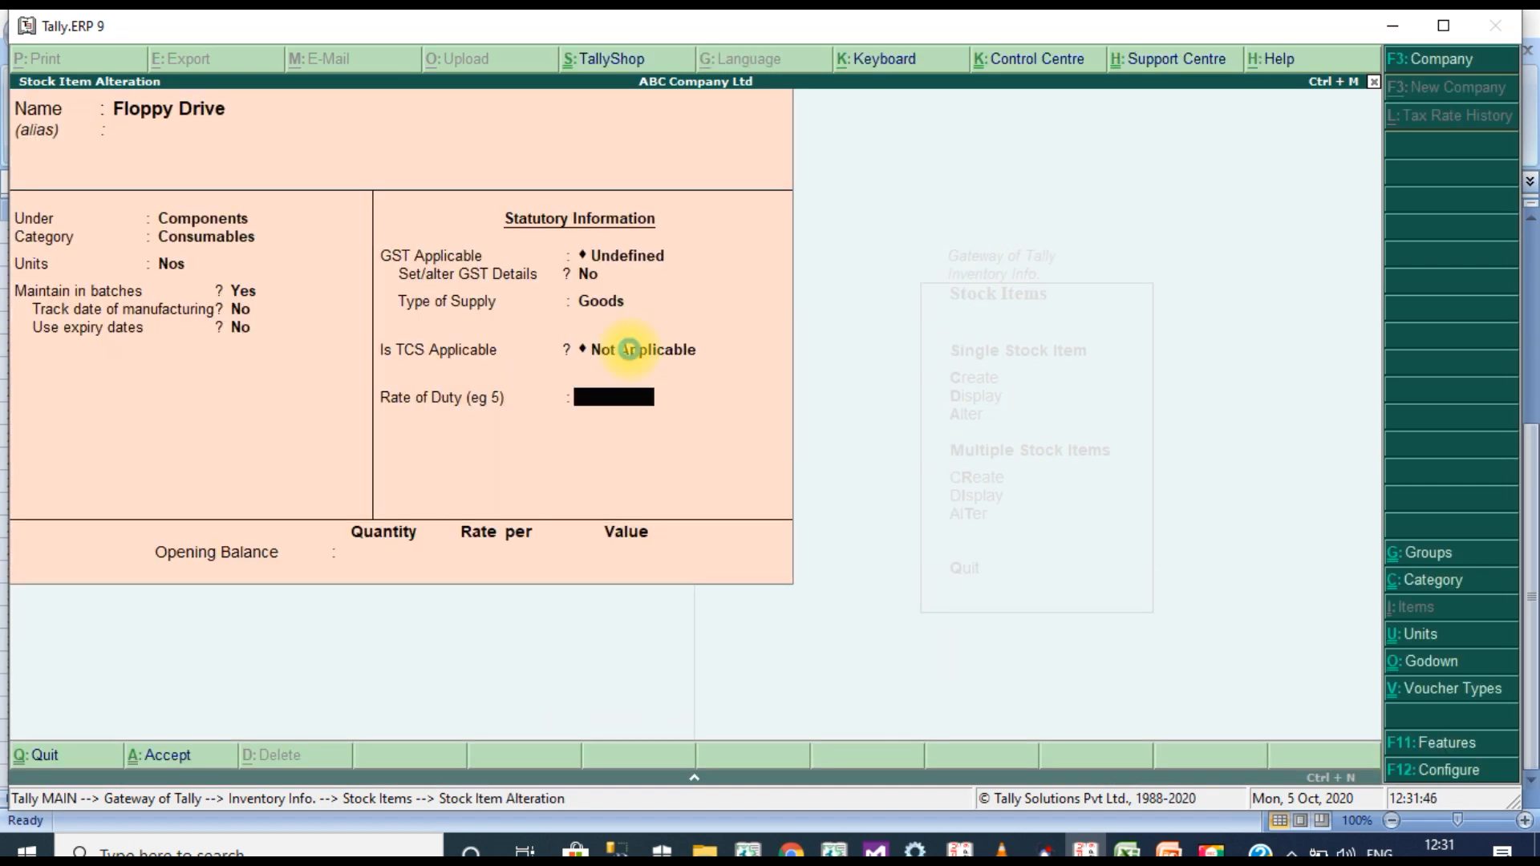
key("ctrl+a")
- Set TCS applicability of the stock item Hard Disk to Not Applicable and save the item
key("Down")
key("Return")
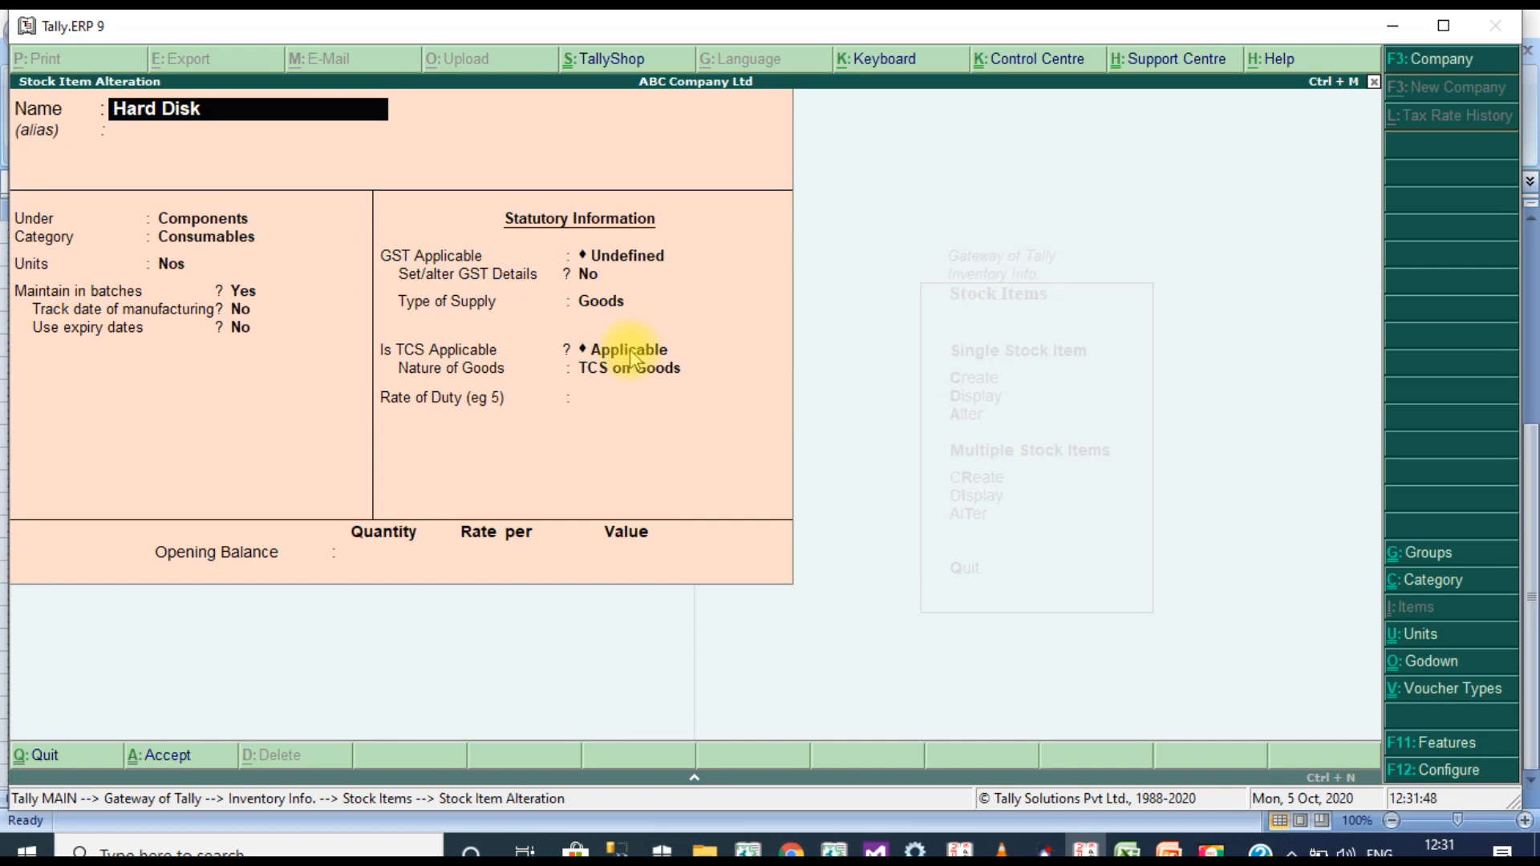
left_click(634, 353)
key("Down")
key("Return")
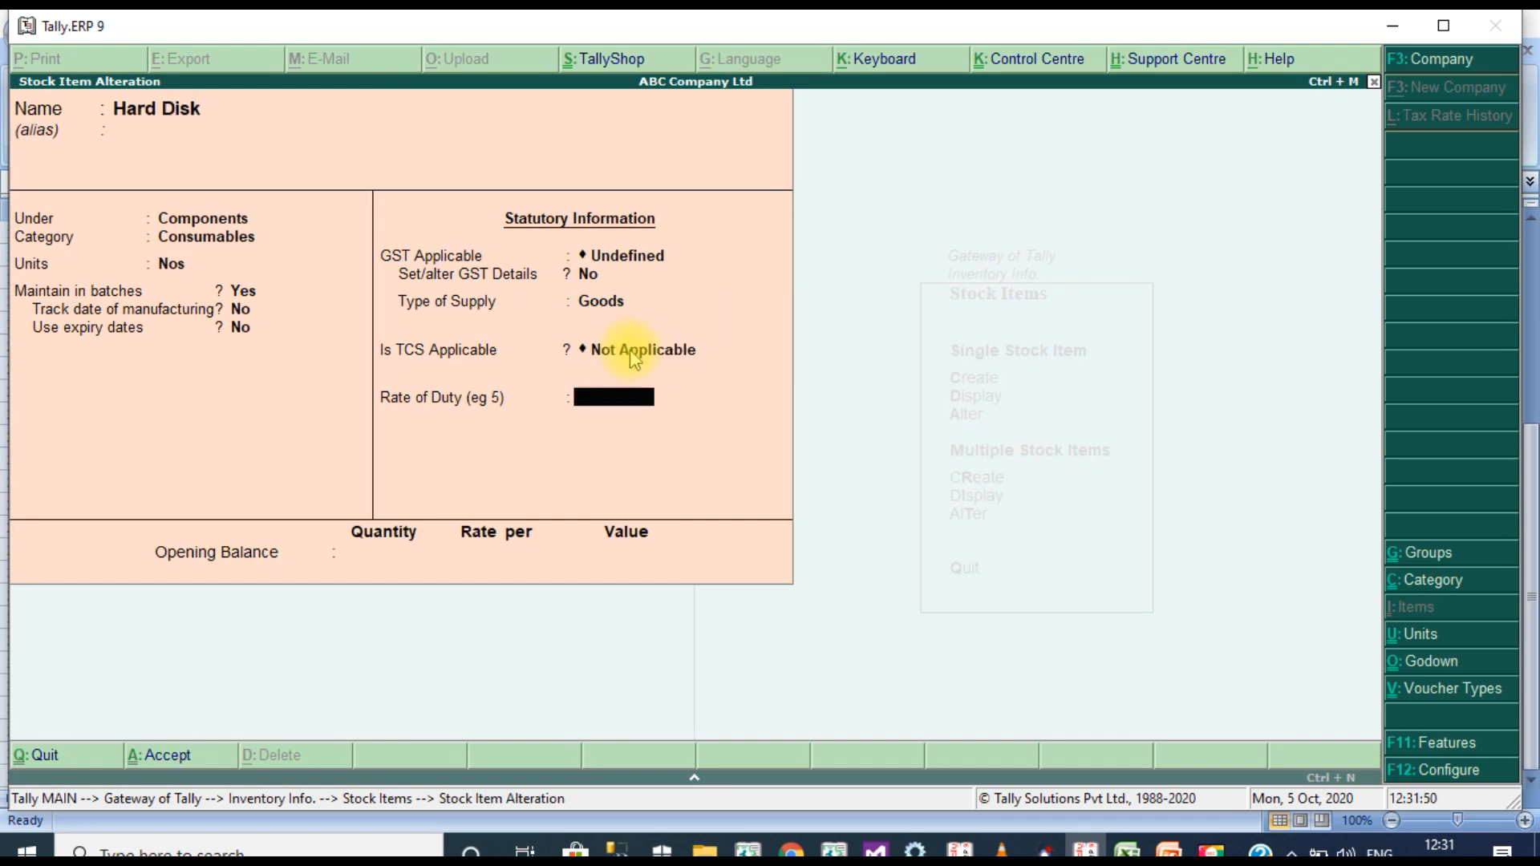
key("ctrl+a")
- Set TCS applicability of the stock item HCL Celeron to Not Applicable, save it and select HCL PIV in the item list
key("Down")
key("Escape")
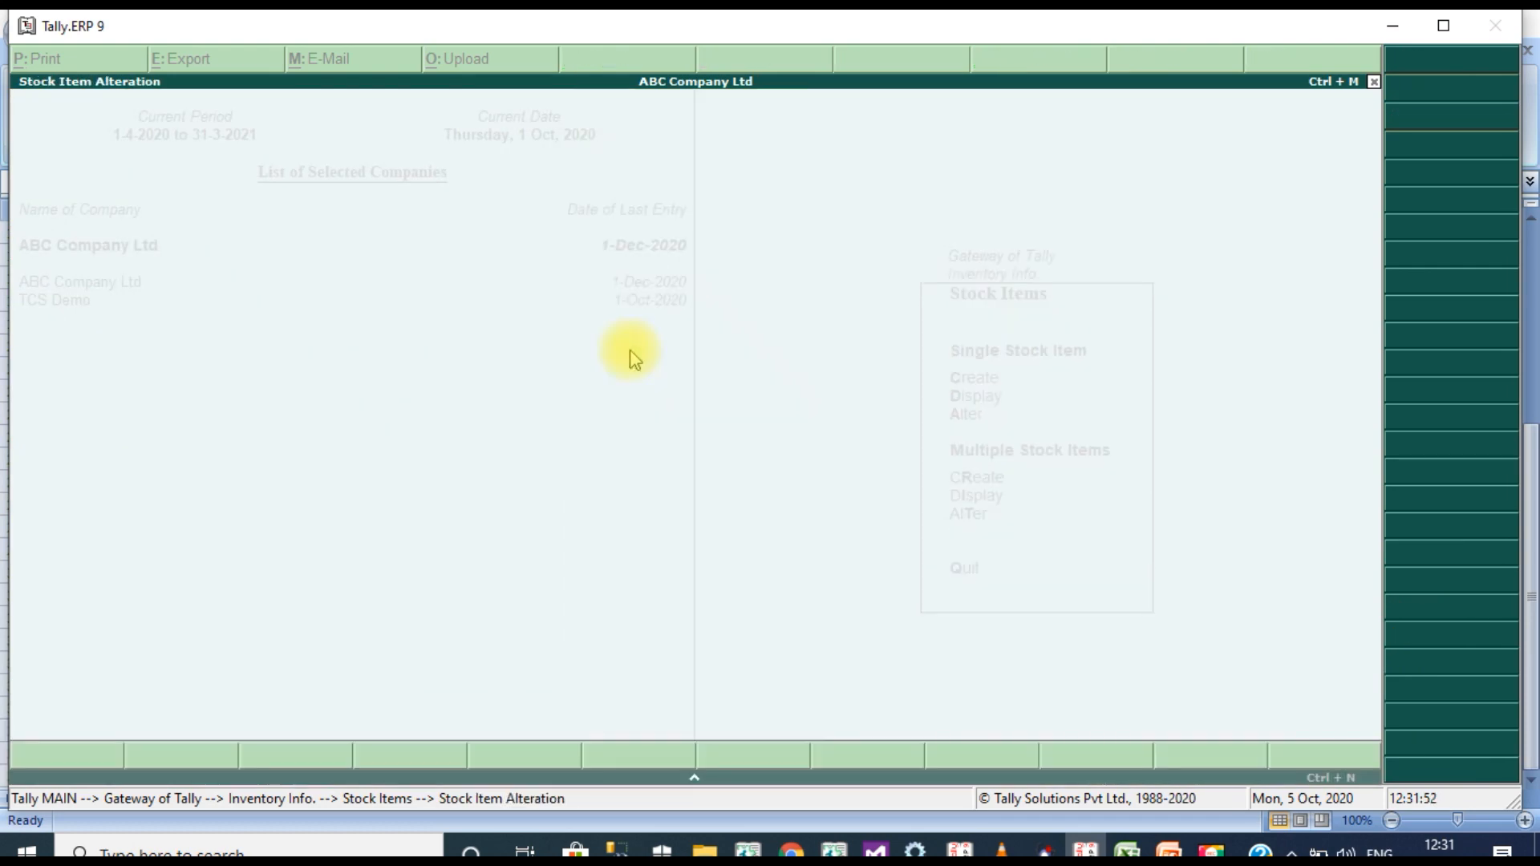
left_click(631, 351)
key("Down")
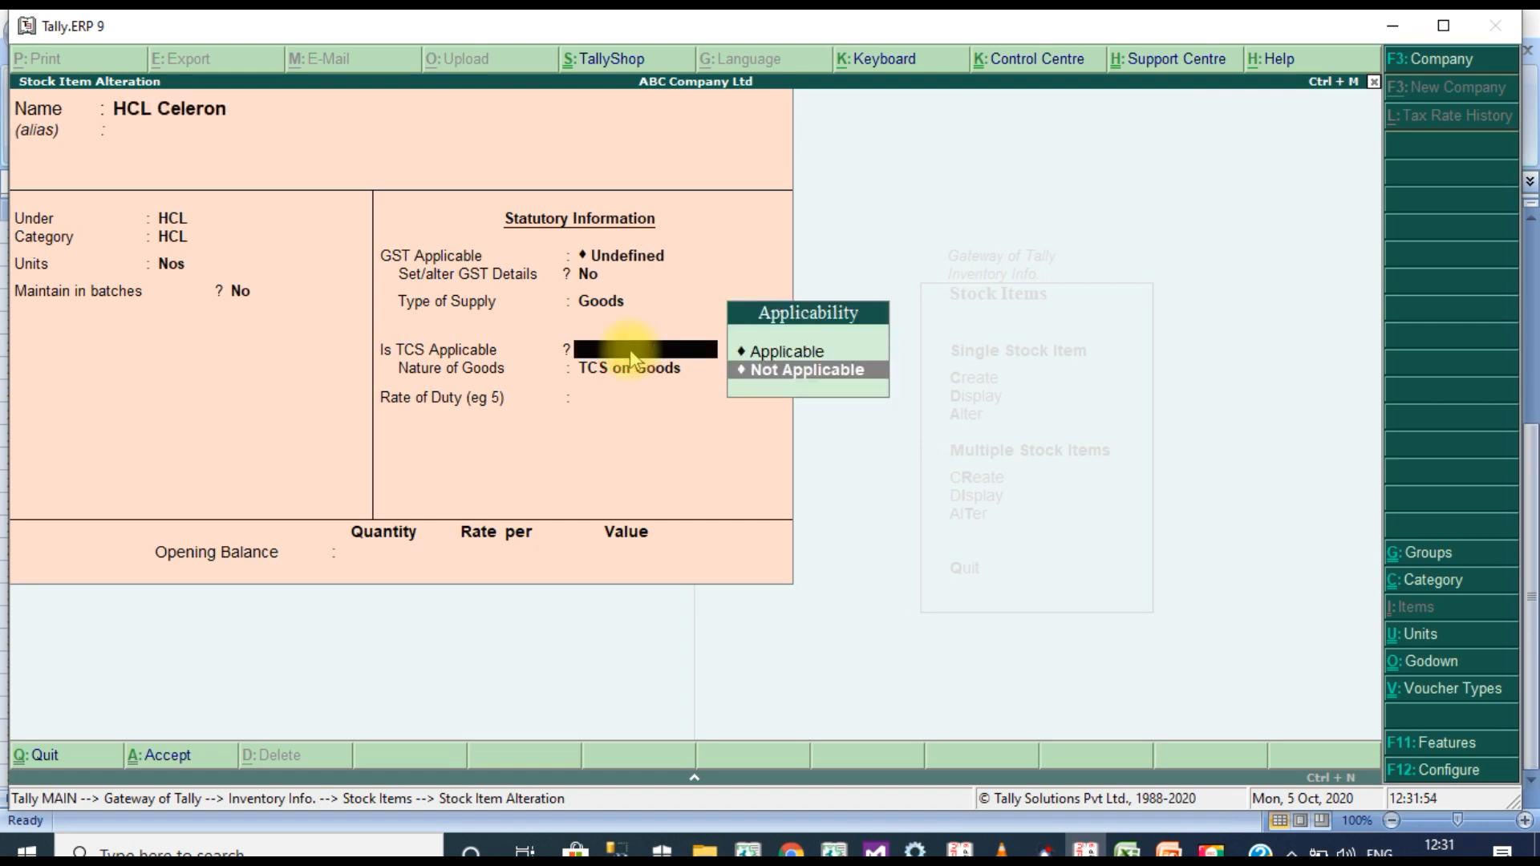
key("Return")
key("ctrl+a")
key("Down")
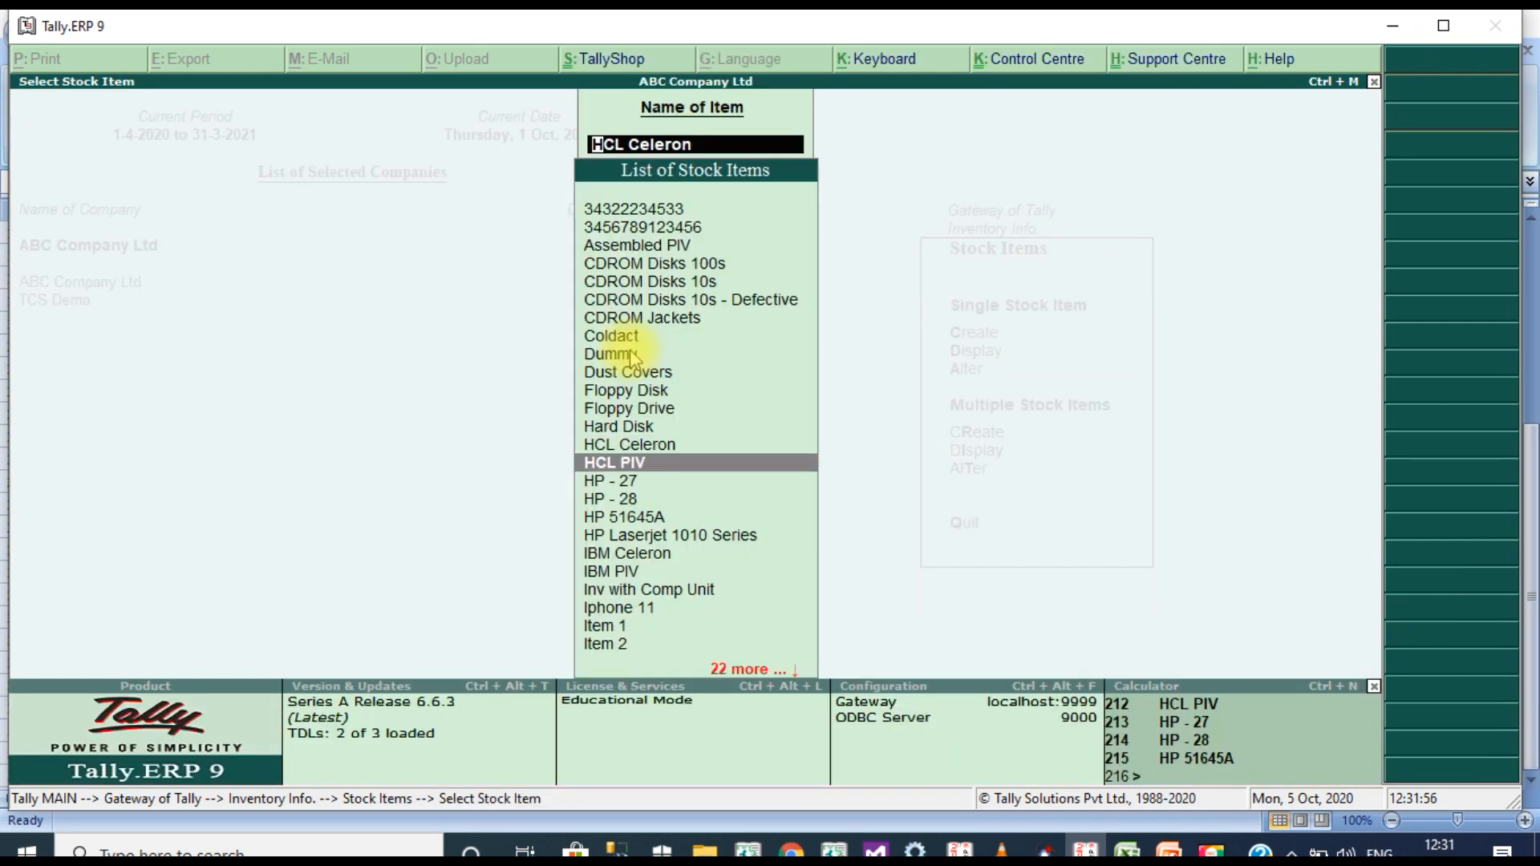
- Set TCS applicability of the stock item HCL PIV to Not Applicable, save it and select HP - 27 in the item list
key("Return")
left_click(630, 353)
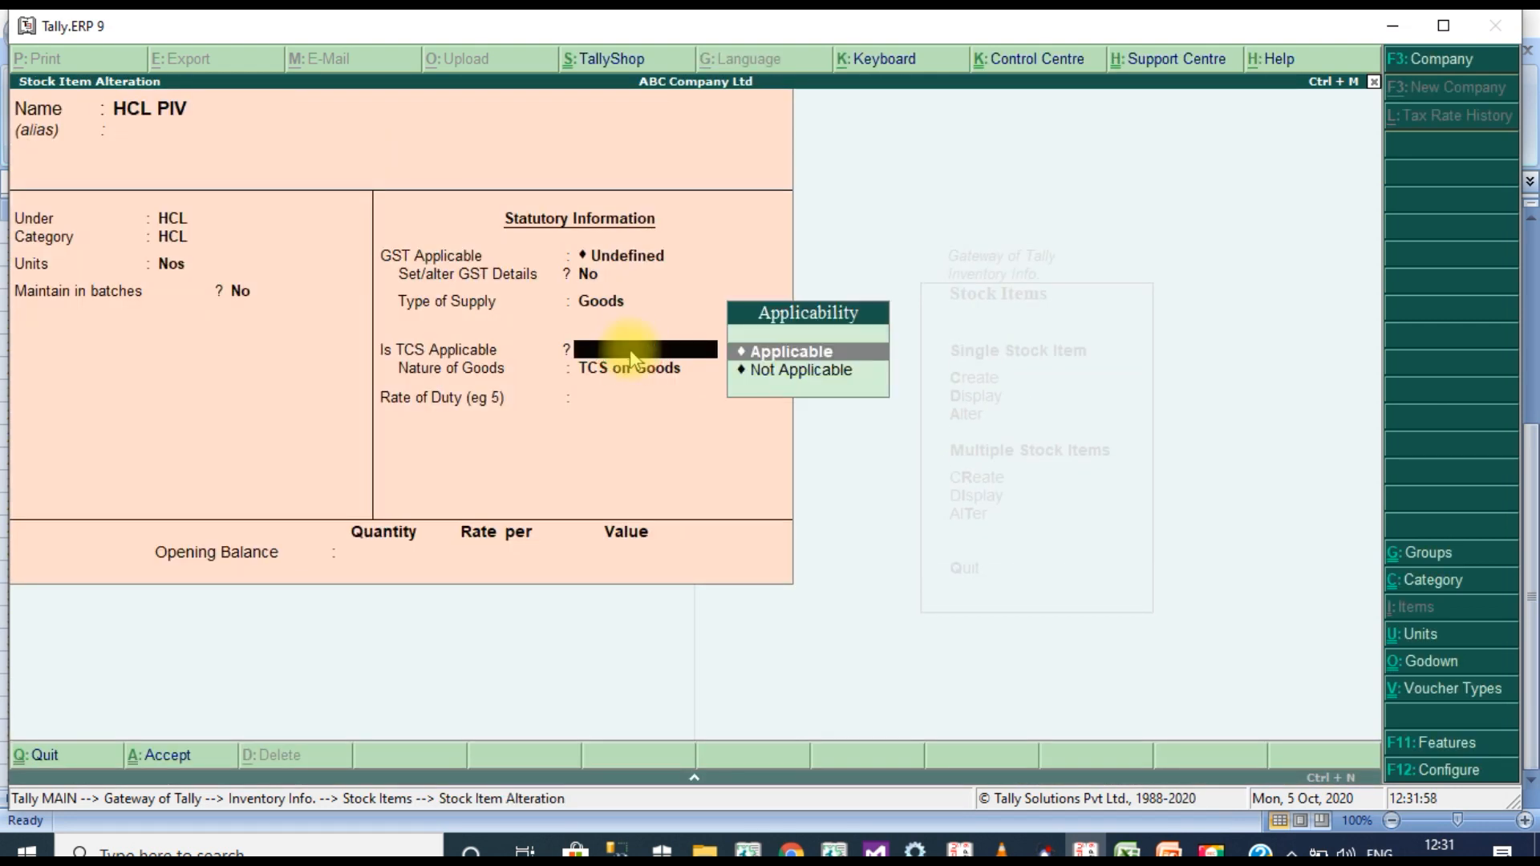
key("Down")
key("Return")
key("ctrl+a")
key("Down")
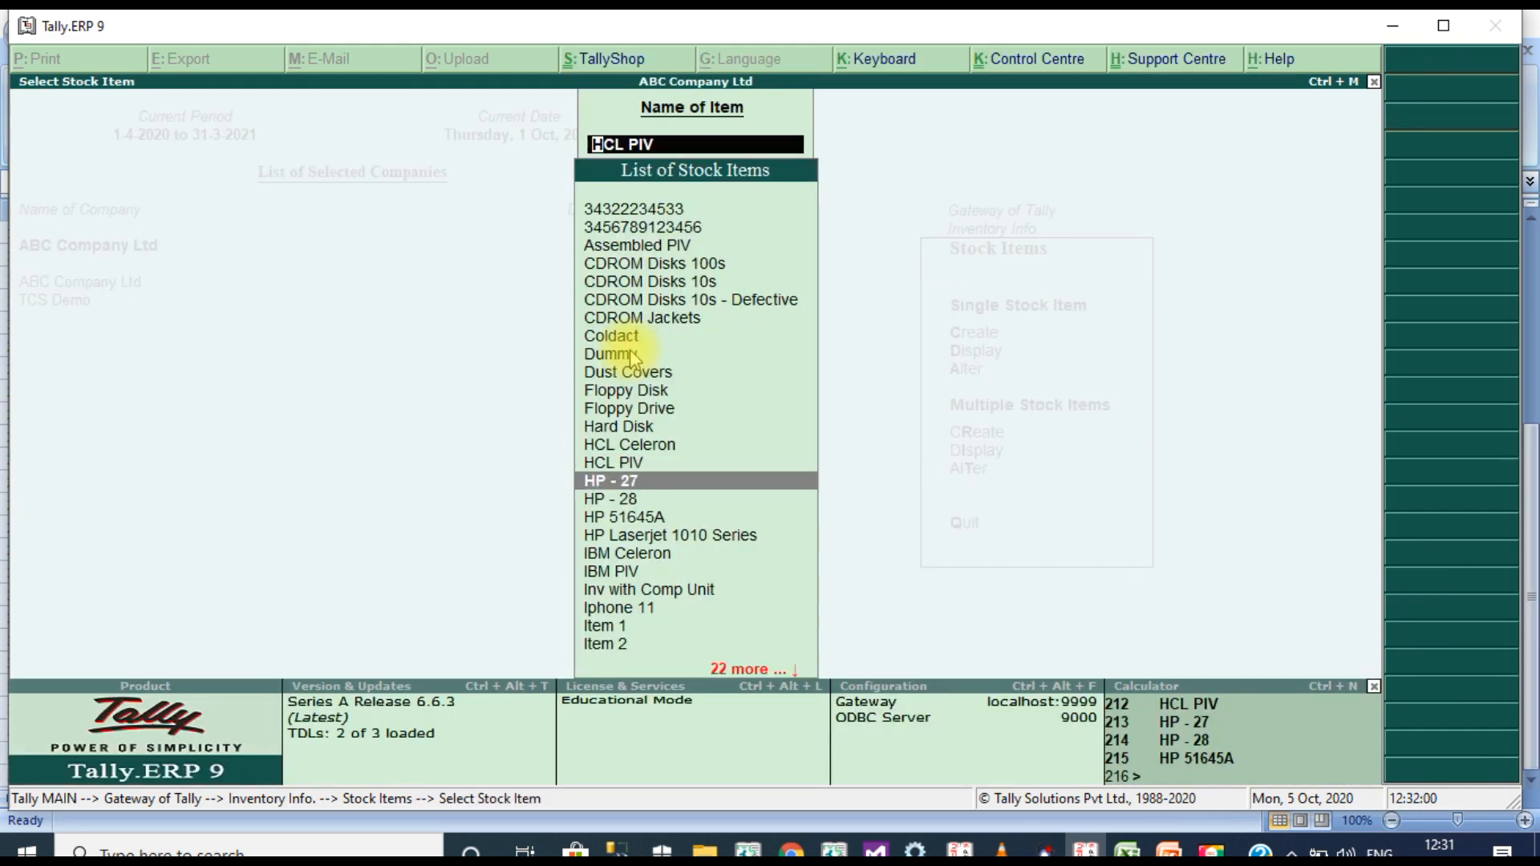
- Set TCS applicability of the stock item HP - 27 to Not Applicable, save it and select HP - 28 in the item list
key("Return")
left_click(631, 353)
key("Down")
key("Return")
key("ctrl+a")
key("Down")
- Set TCS applicability of the stock item HP - 28 to Not Applicable, save it and select HP 51645A in the item list
key("Return")
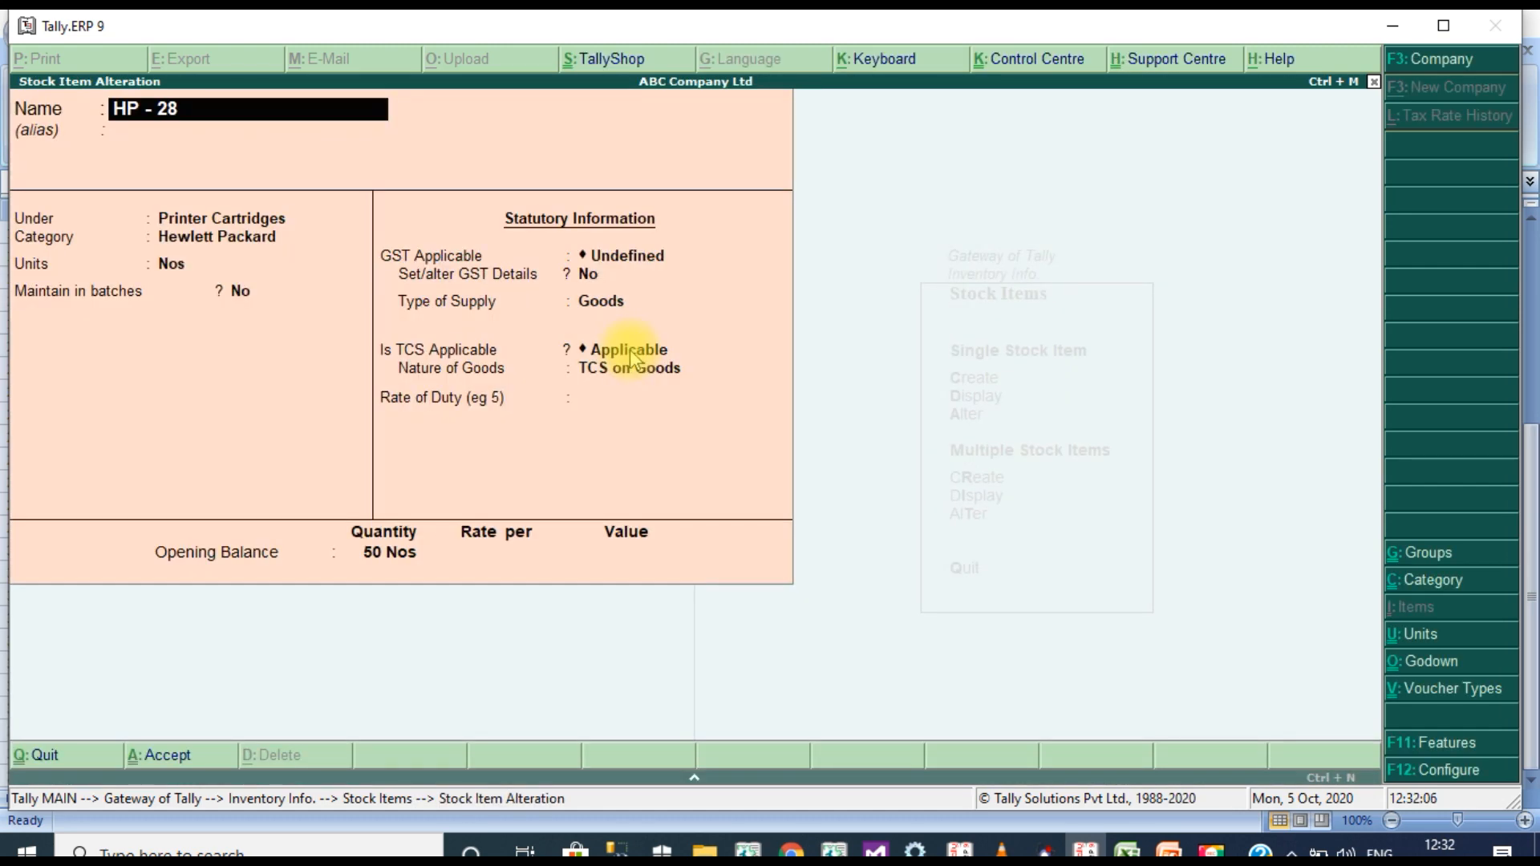
left_click(631, 358)
key("Down")
key("Return")
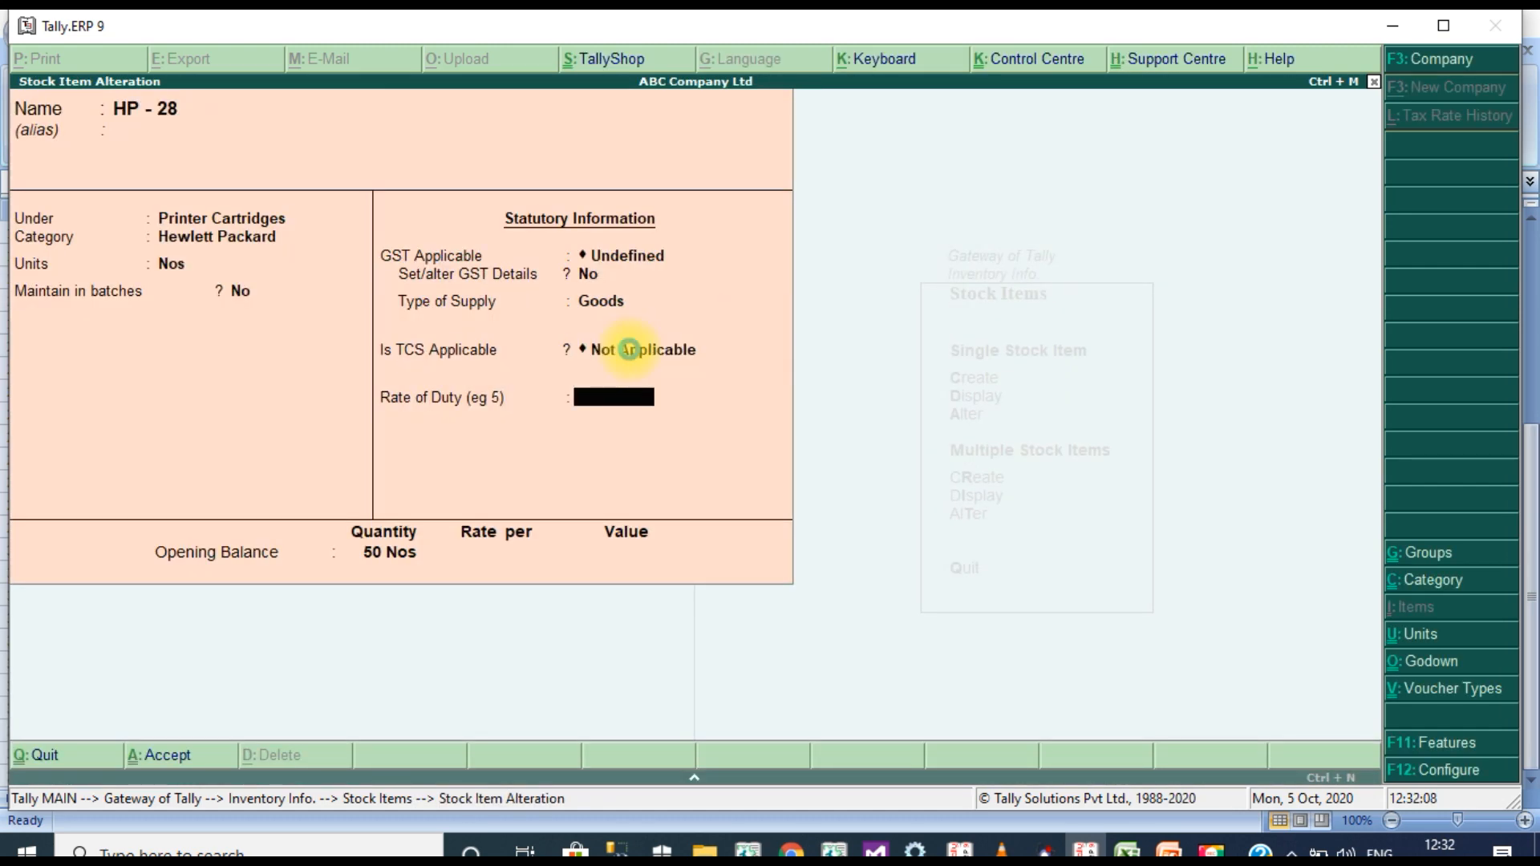
key("ctrl+a")
key("Down")
- Set TCS applicability of the stock item HP 51645A to Not Applicable, save it and select HP Laserjet 1010 Series in the item list
key("Return")
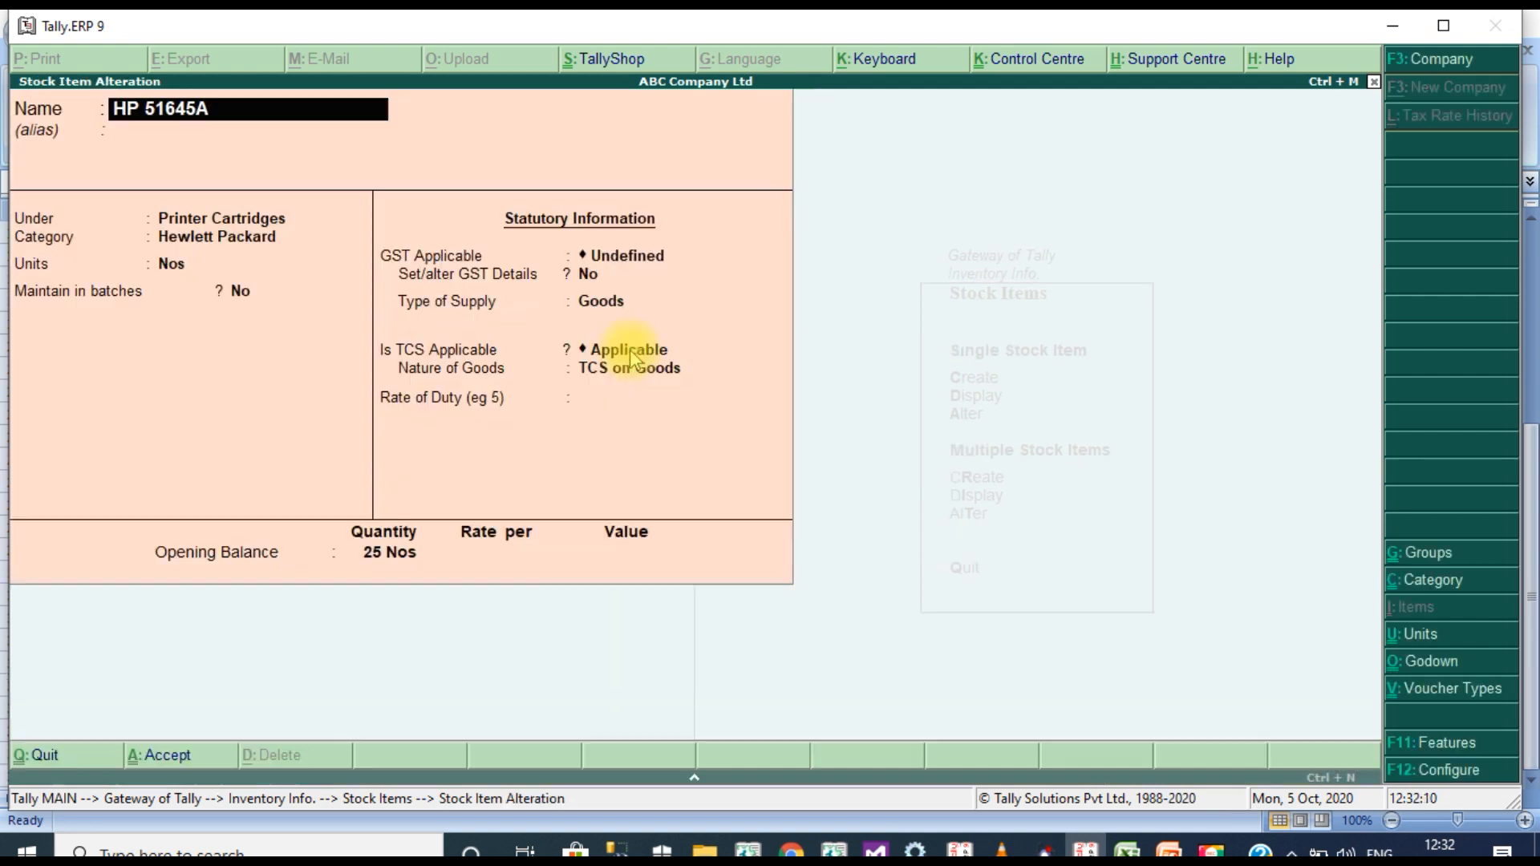
left_click(631, 353)
key("Return")
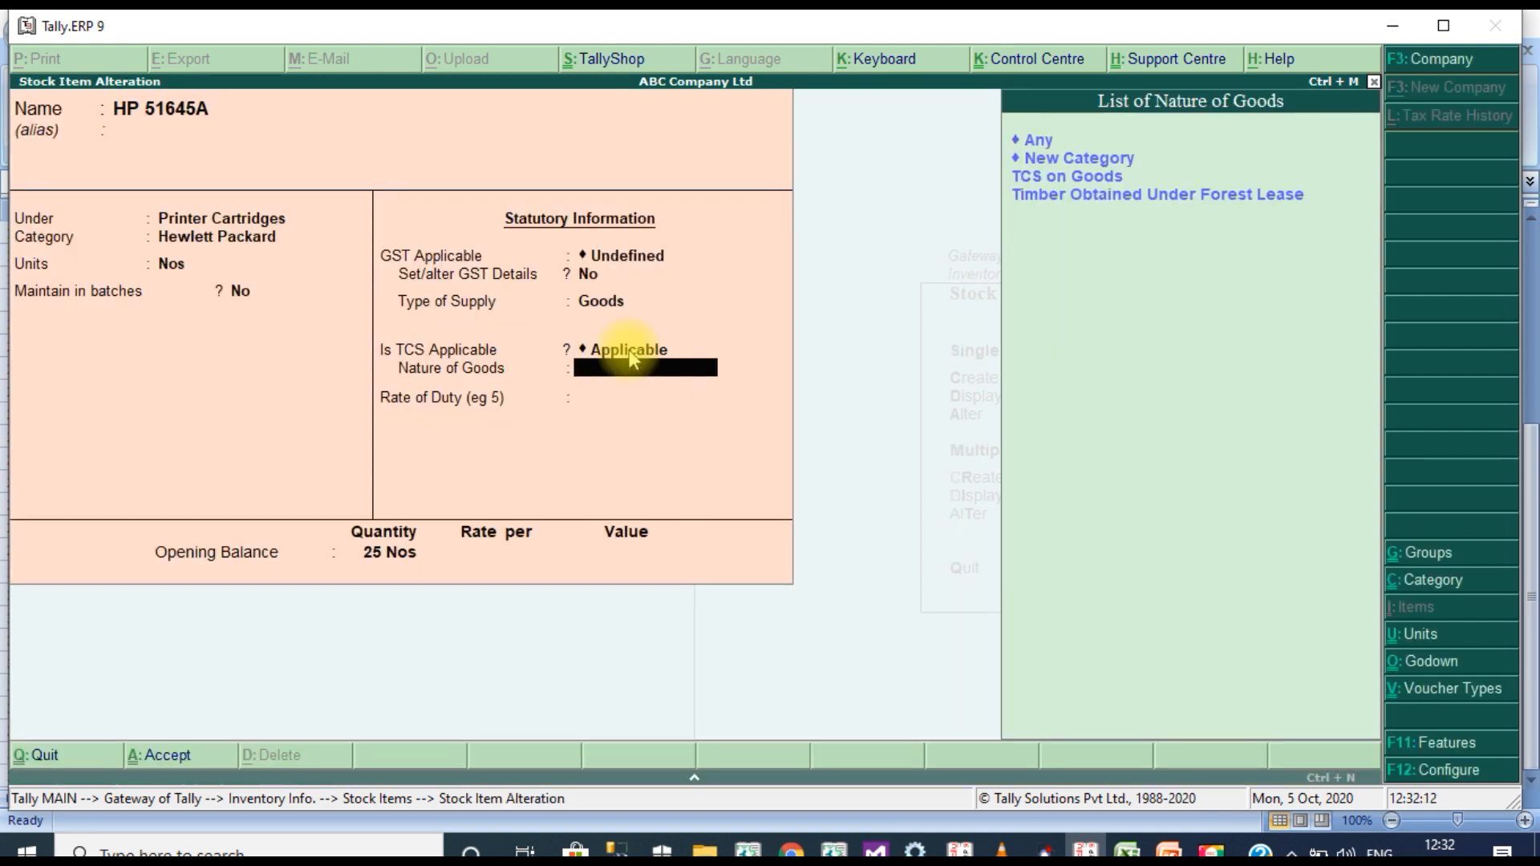
left_click(629, 349)
key("Down")
key("Return")
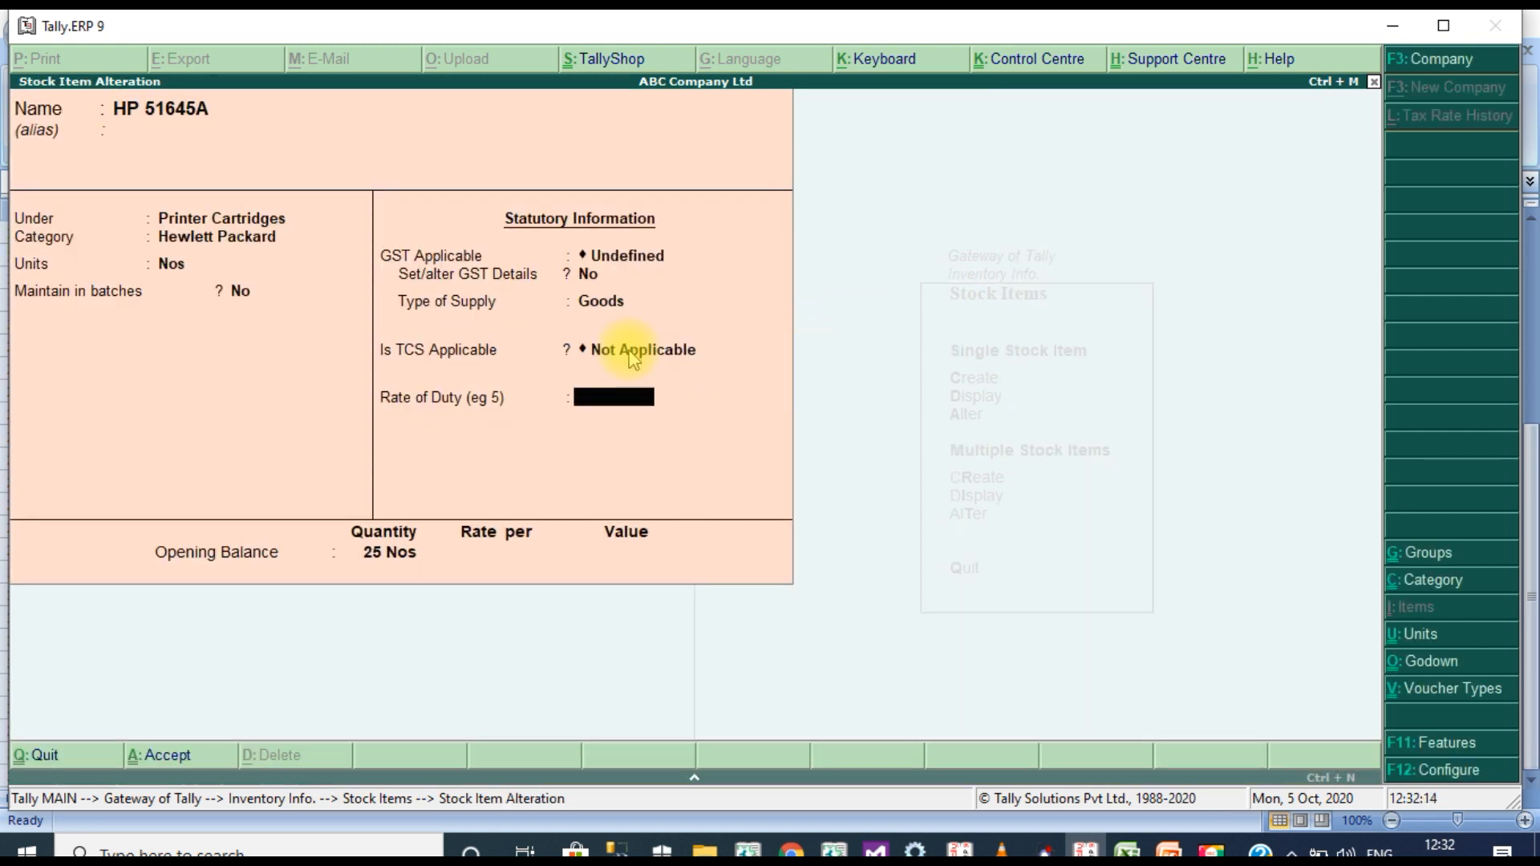
key("ctrl+a")
key("Down")
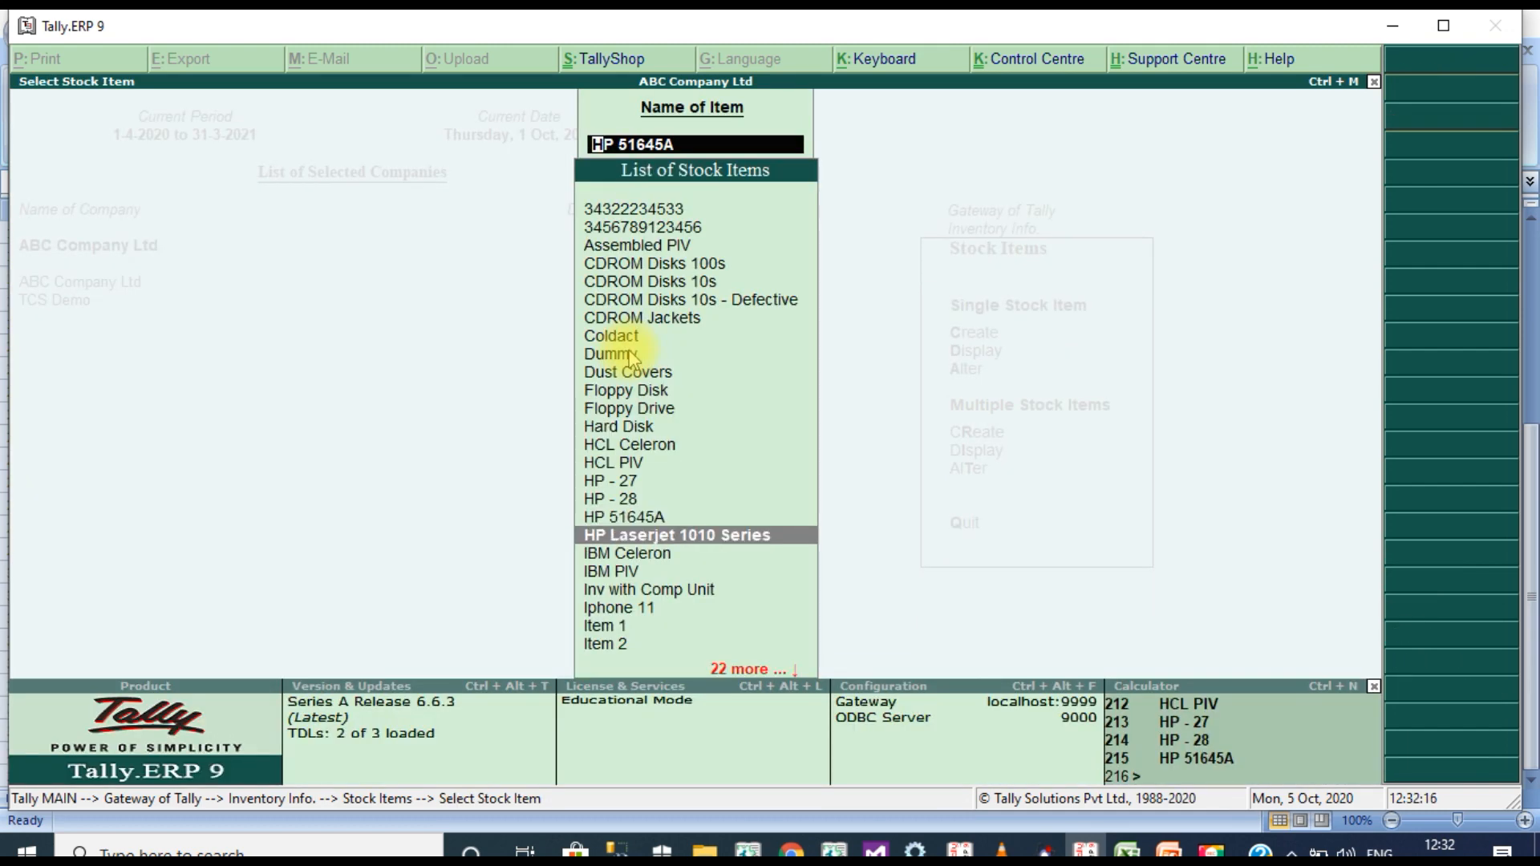
- Check the TCS applicability of each stock item from HP Laserjet 1010 Series through Item 2, accepting each one as it stands
key("Return")
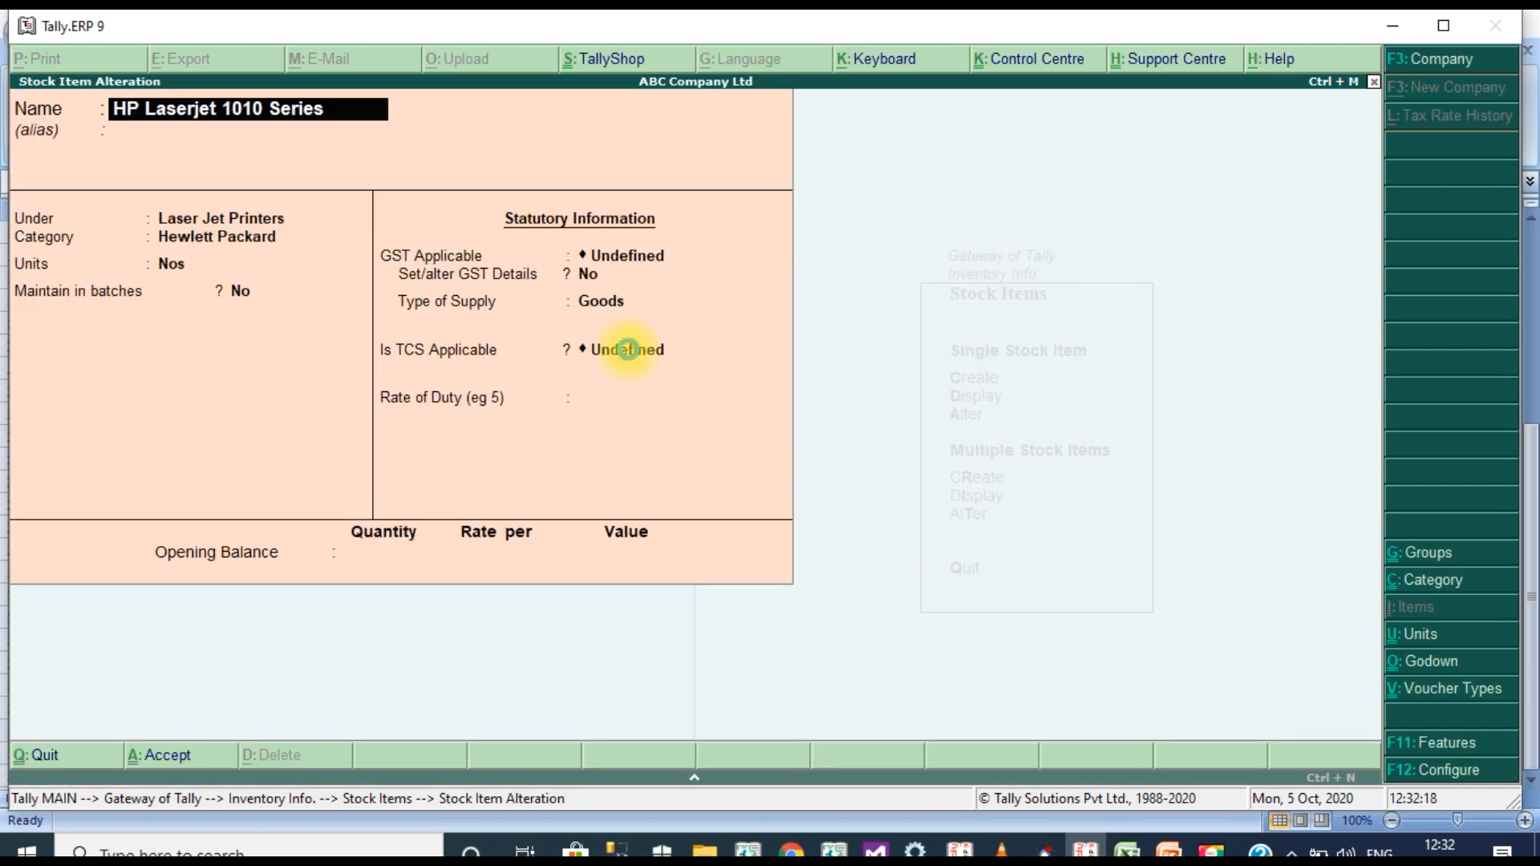
key("ctrl+a")
key("Down")
key("Return")
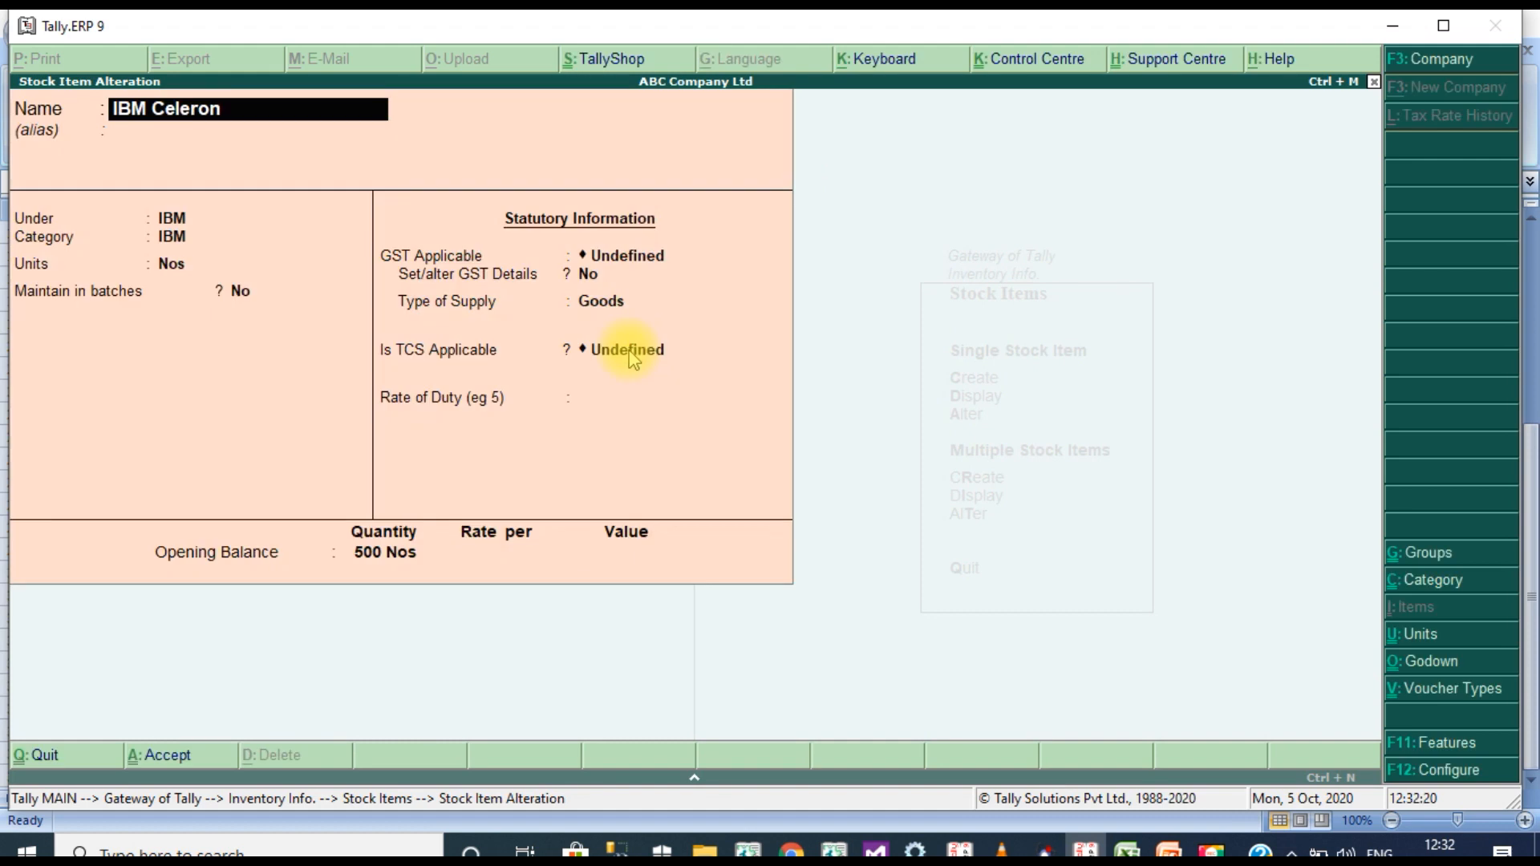
key("ctrl+a")
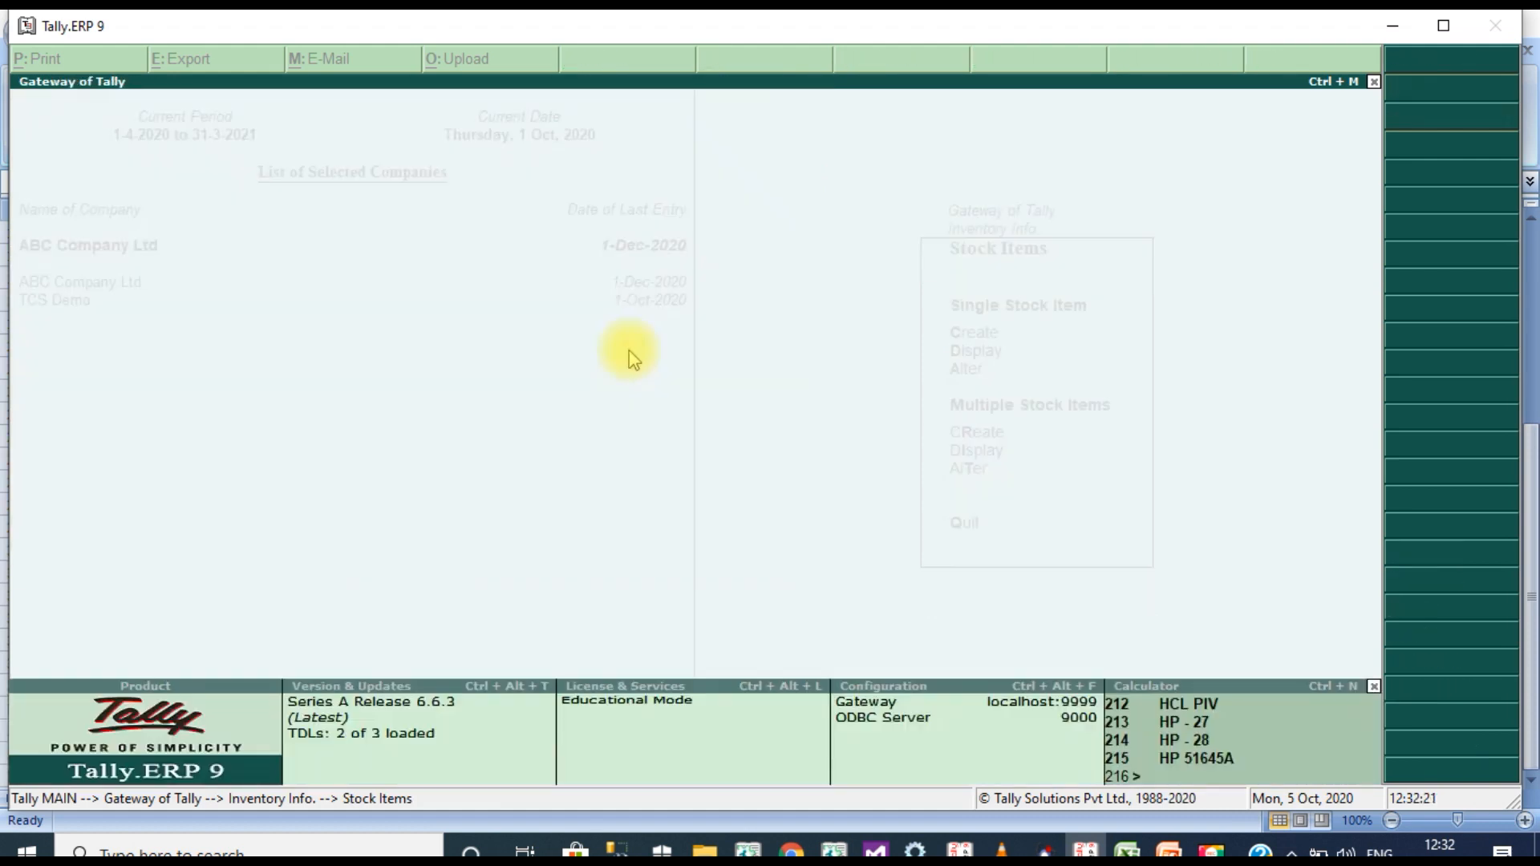
key("Down")
key("Return")
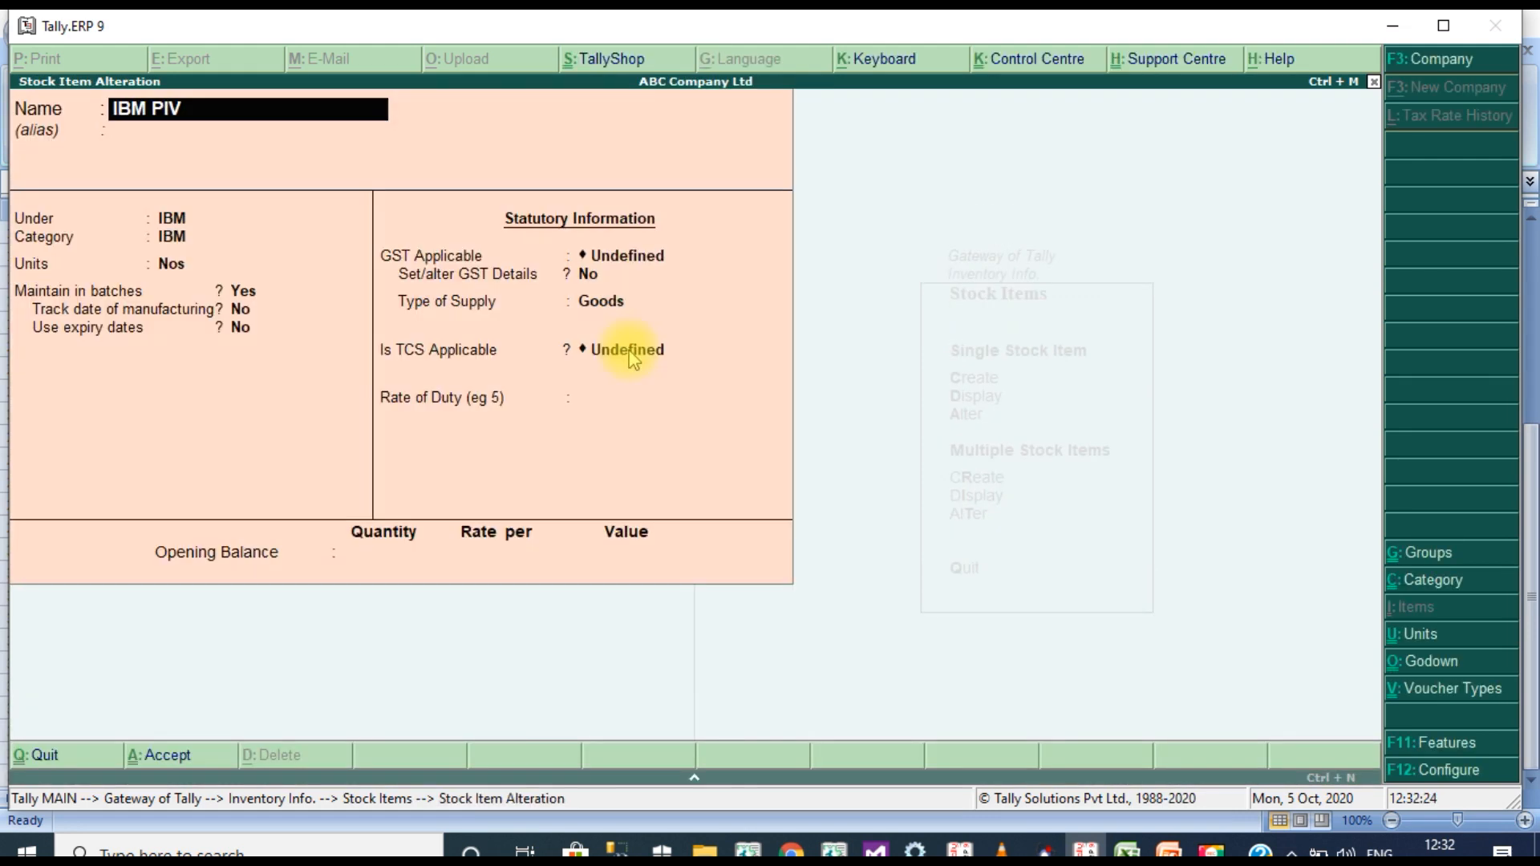
key("ctrl+a")
key("Down")
key("Return")
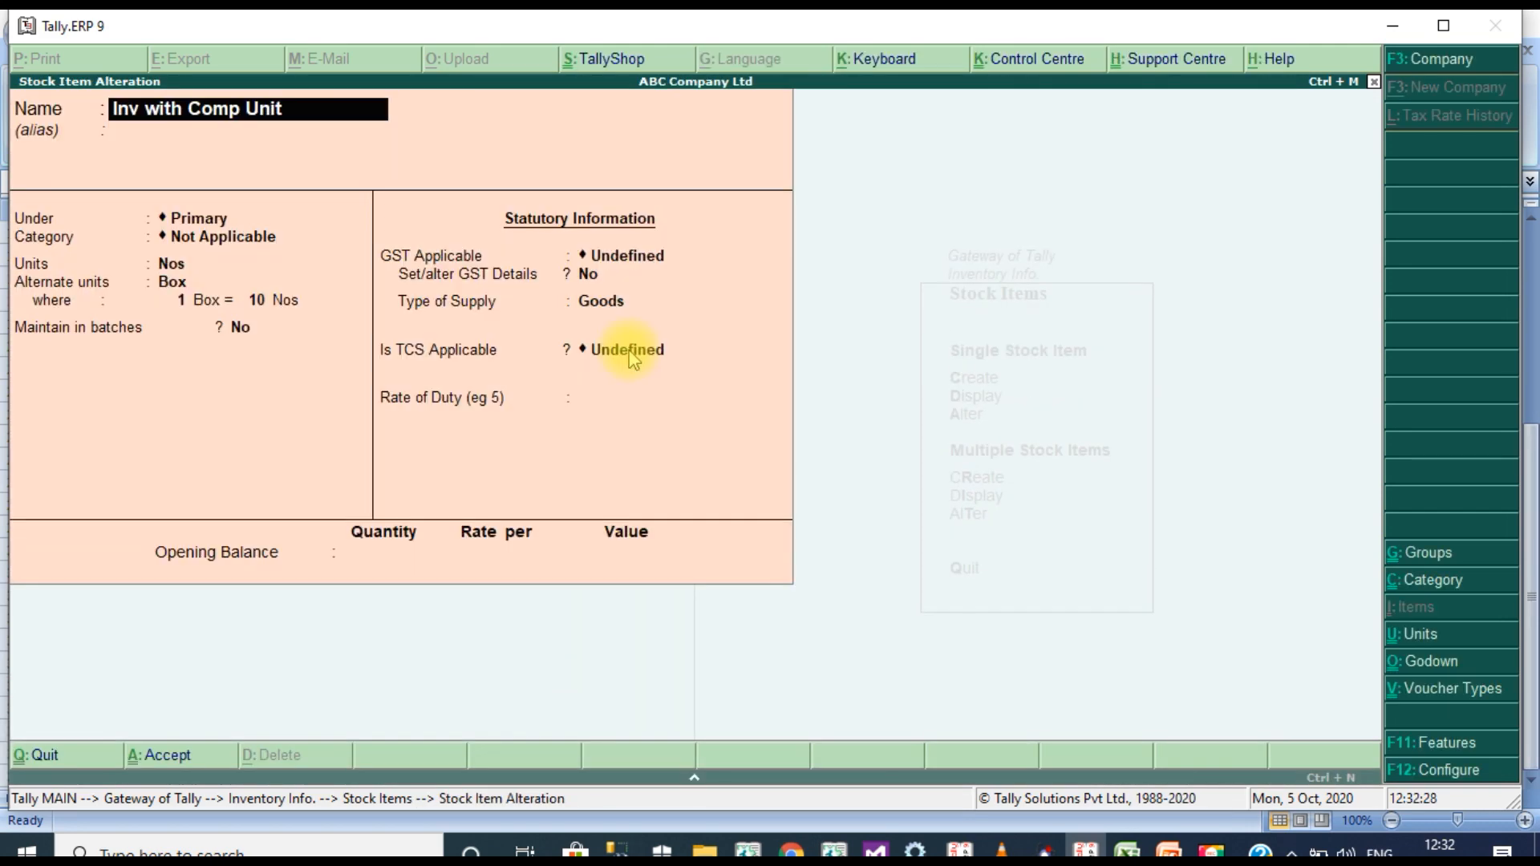
key("ctrl+a")
key("Down")
key("Return")
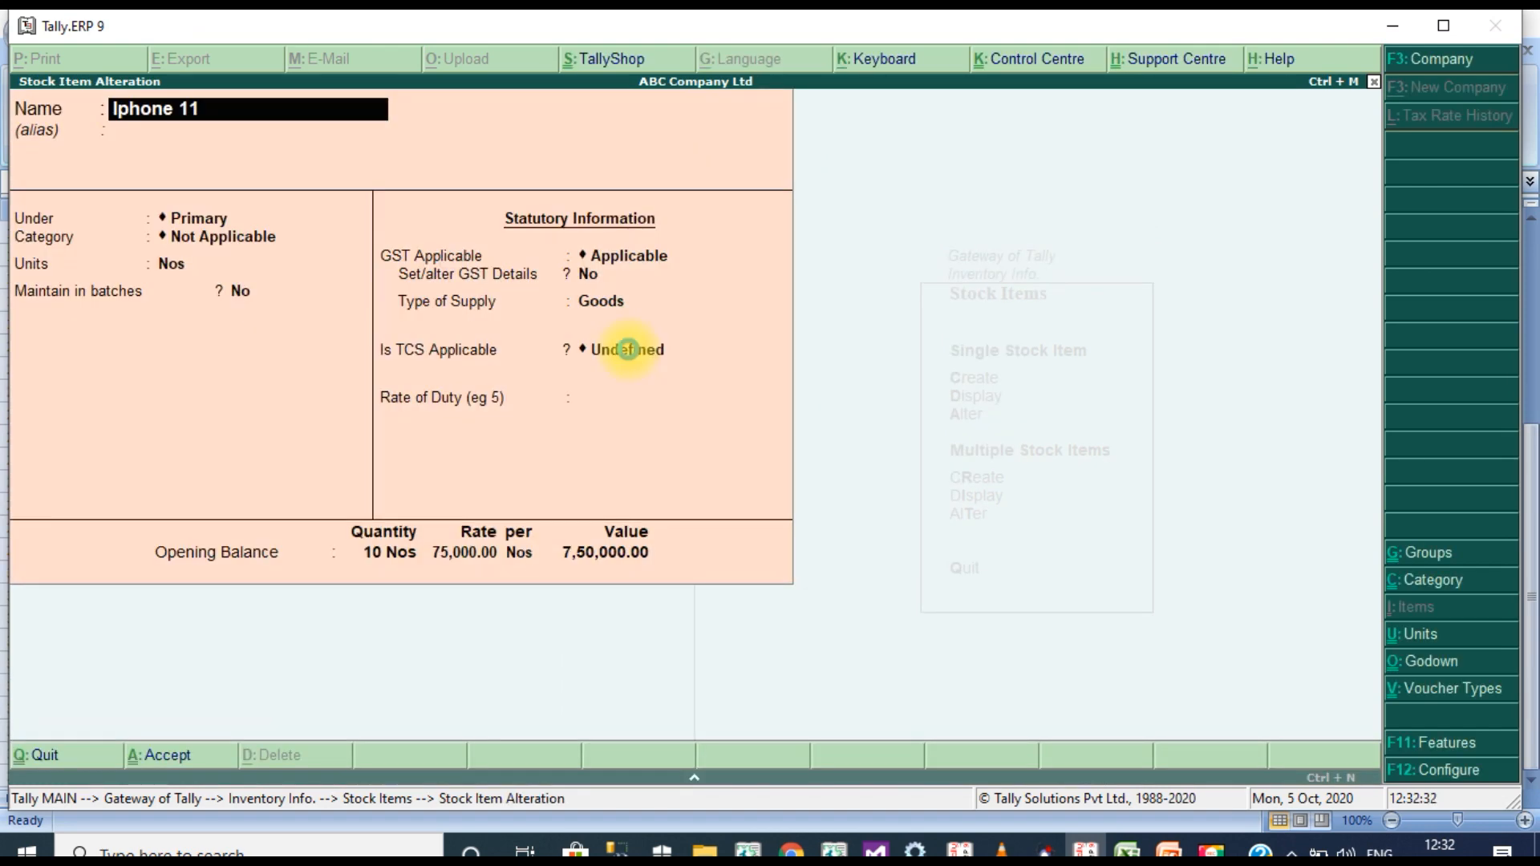
key("ctrl+a")
key("Down")
key("Return")
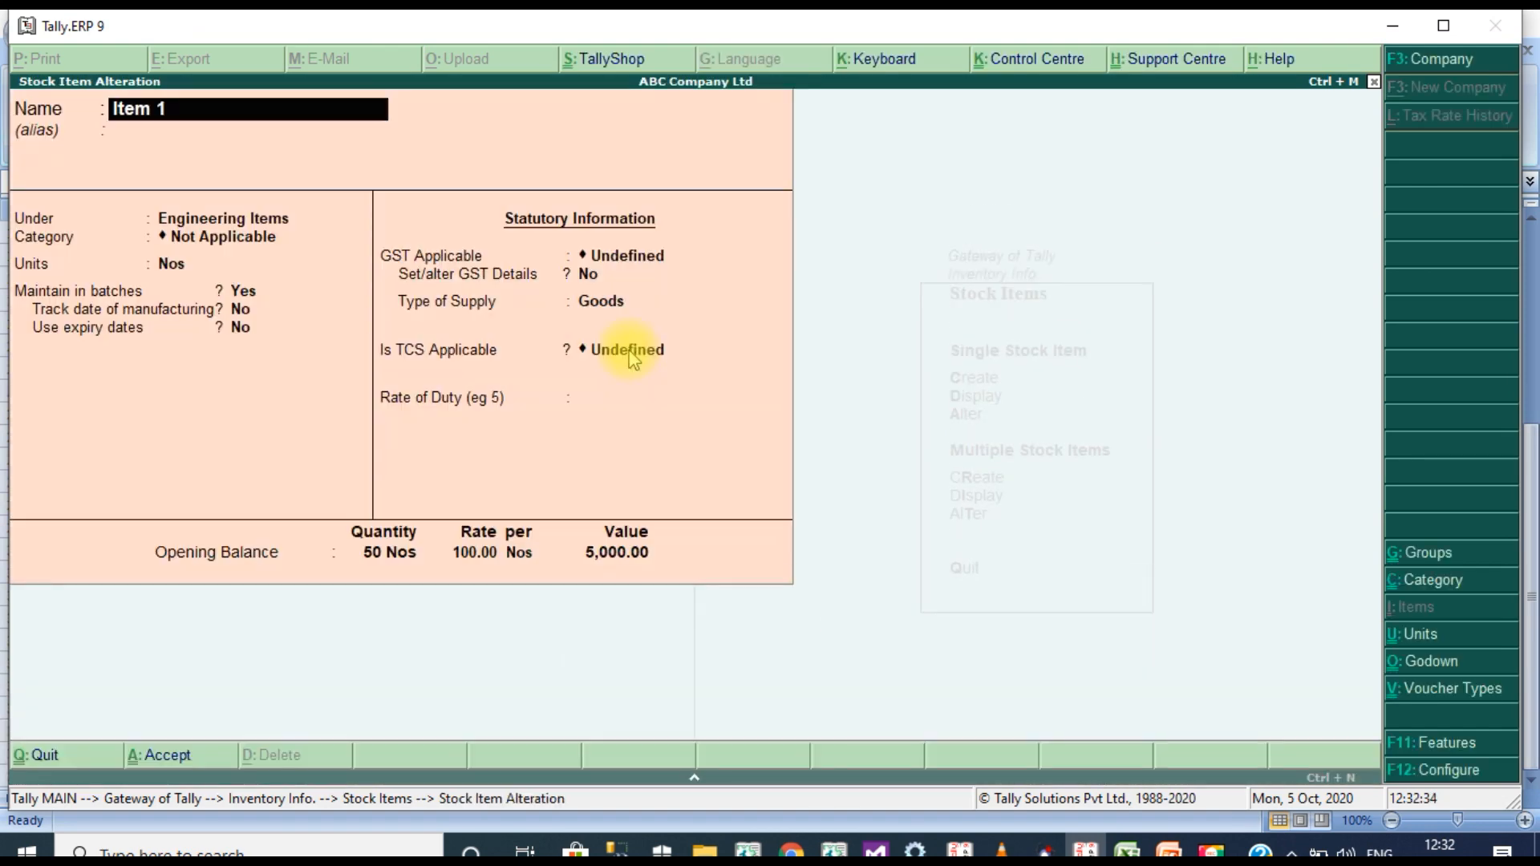
key("ctrl+a")
key("Down")
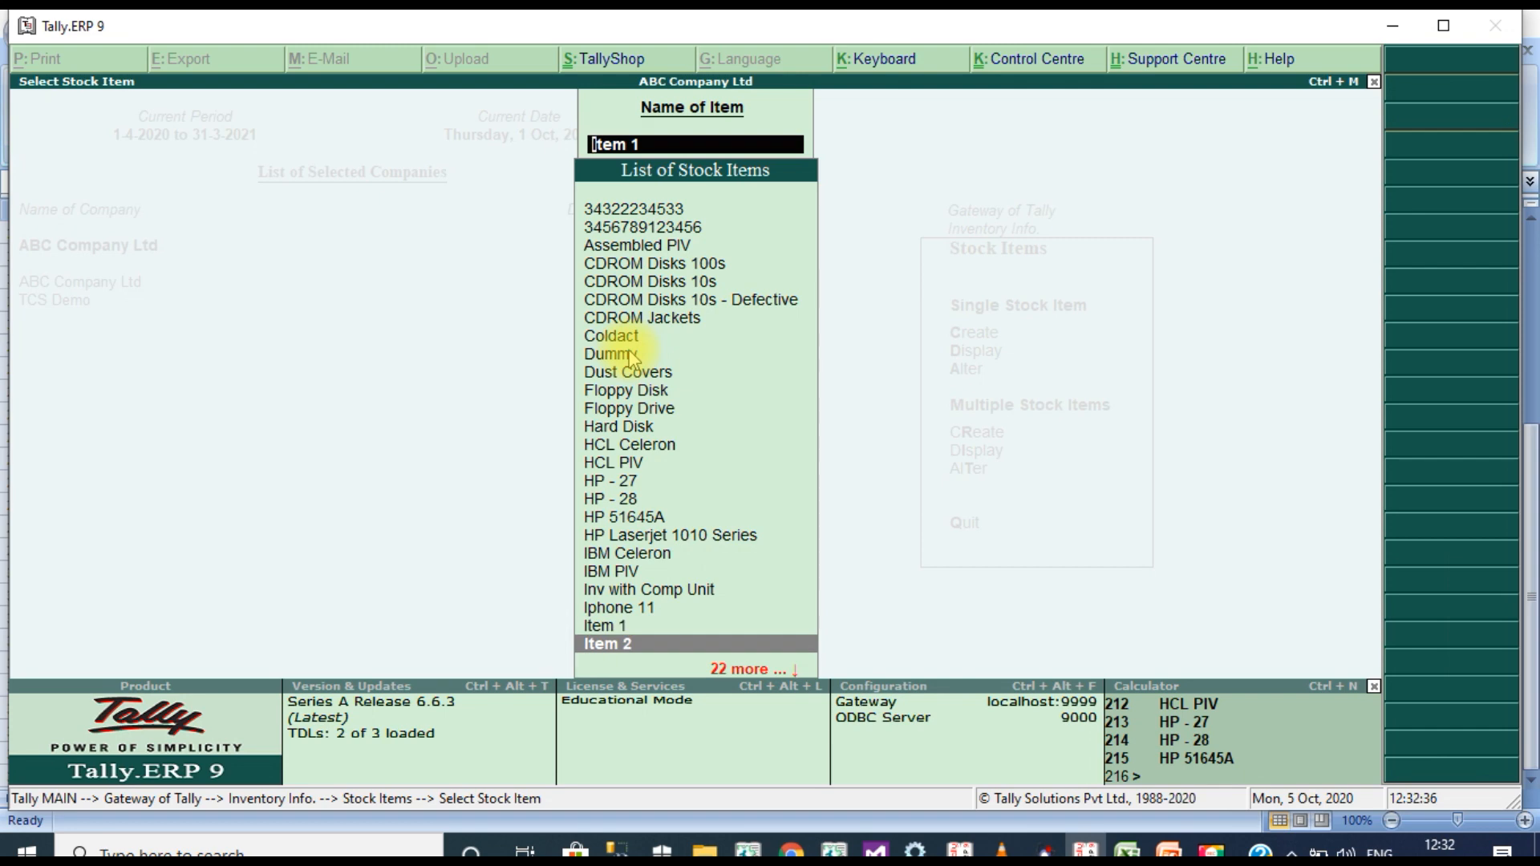
key("Return")
key("ctrl+a")
- Recheck the TCS applicability of the stock items Assembled PIV, CDROM Disks 100s and CDROM Disks 10s
key("Up")
key("Up")
key("Up")
key("Up")
key("Up")
key("Up")
key("Up")
key("Up")
key("Up")
key("Up")
key("Up")
key("Up")
key("Up")
key("Up")
key("Up")
key("Up")
key("Up")
key("Up")
key("Up")
key("Up")
key("Up")
key("Up")
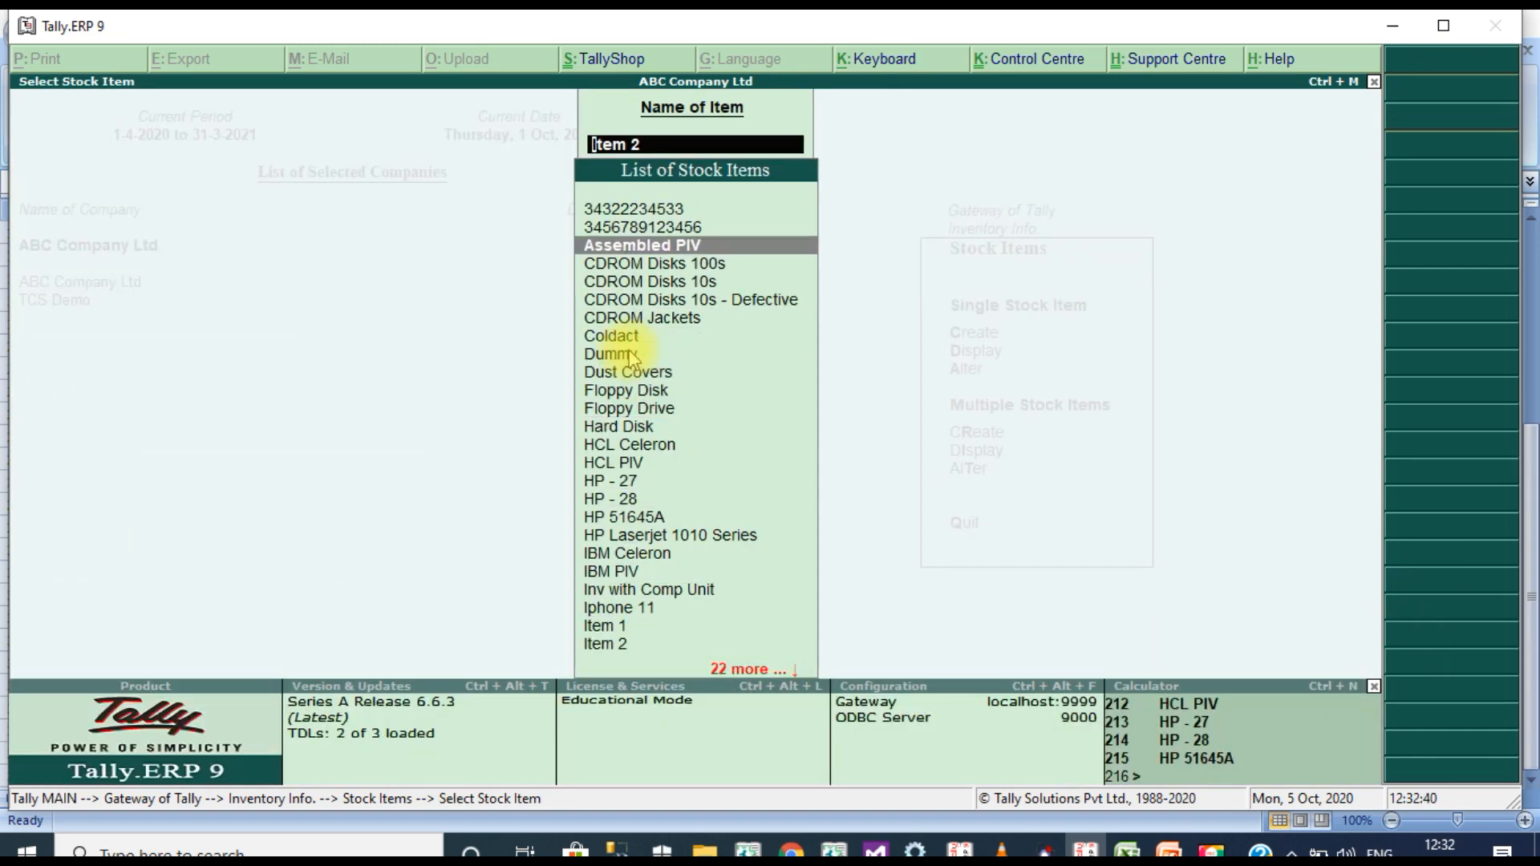
key("Return")
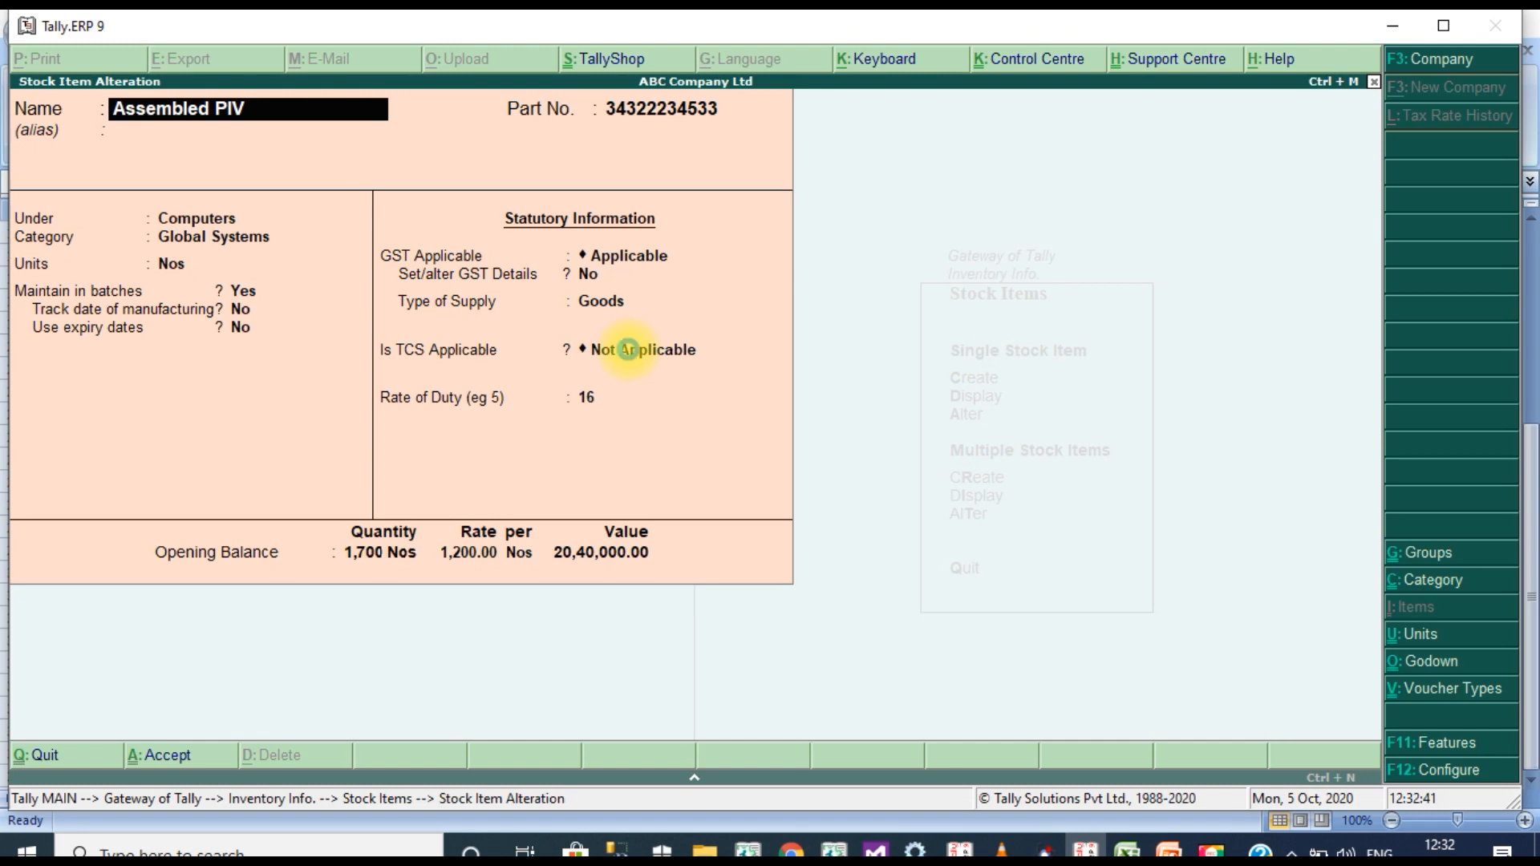
key("ctrl+a")
key("Down")
key("Return")
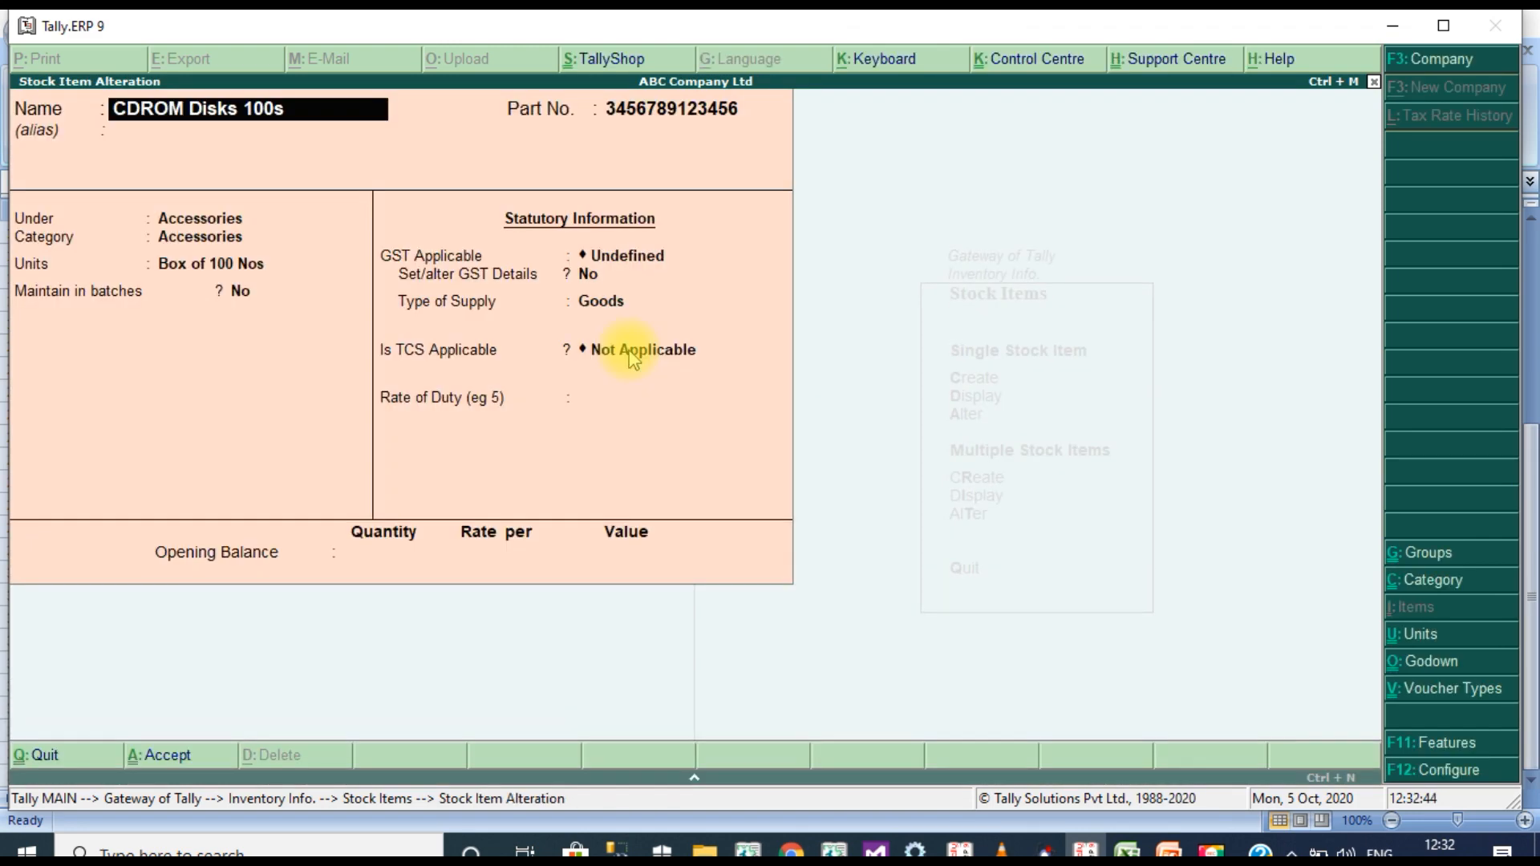
key("ctrl+a")
key("Down")
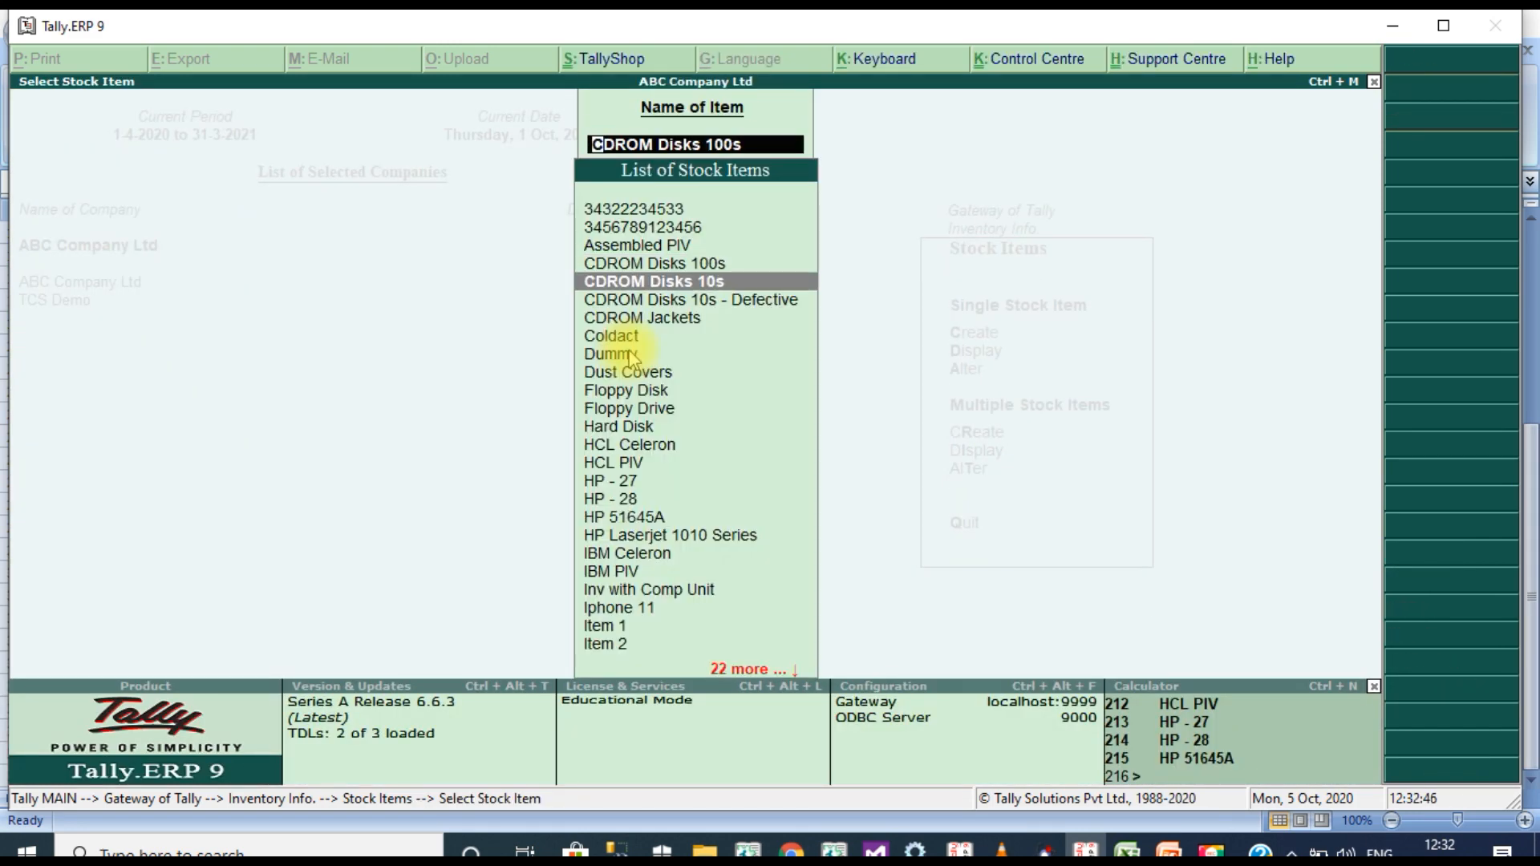
key("Return")
key("ctrl+a")
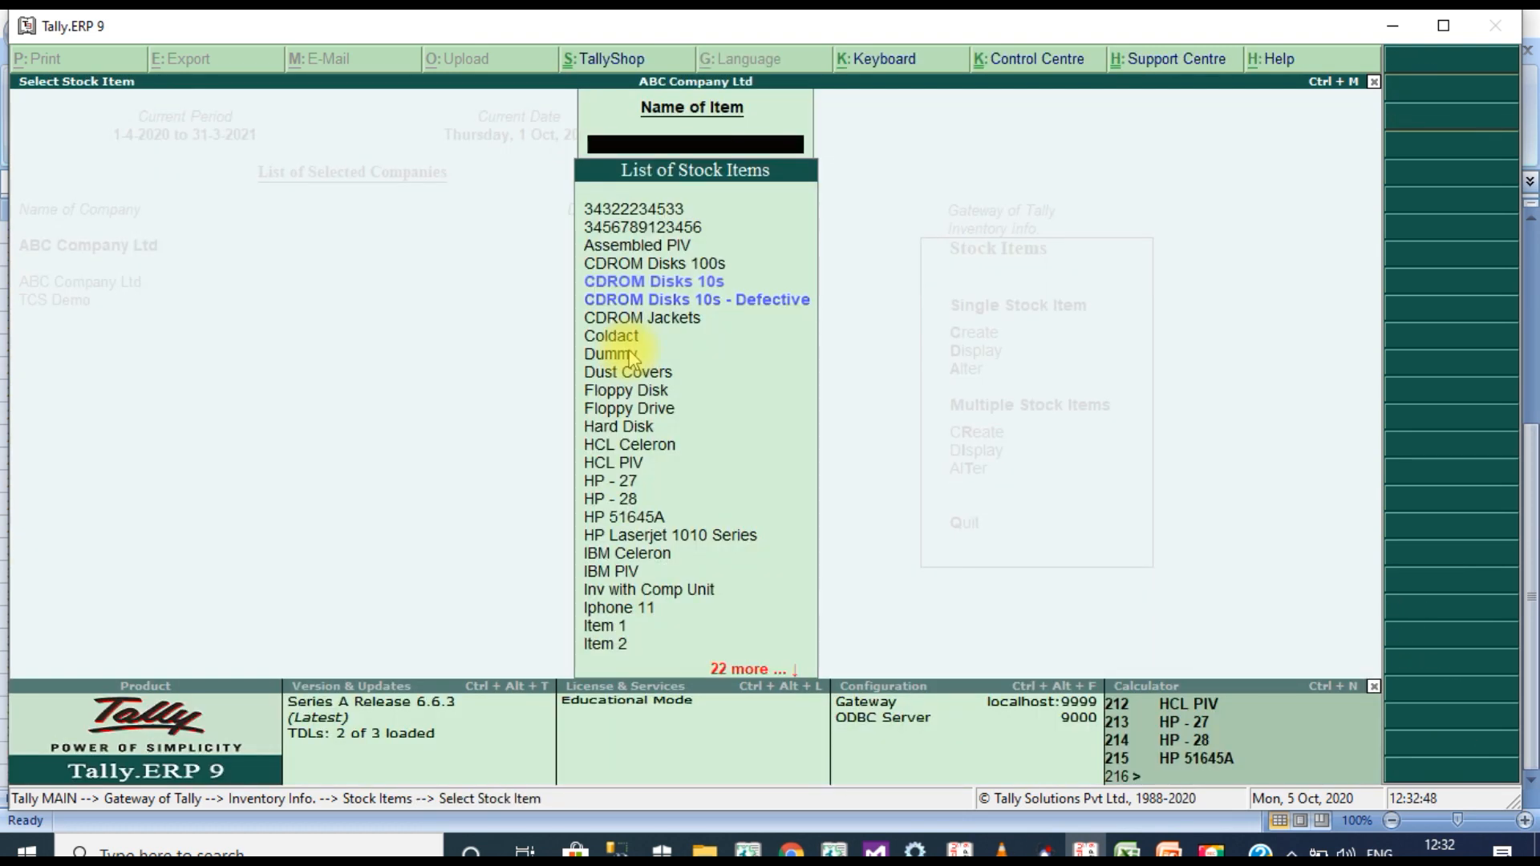
- Return to the Gateway of Tally and switch to the TCSAppl.xls workbook in Excel
key("Escape")
key("Escape")
key("Escape")
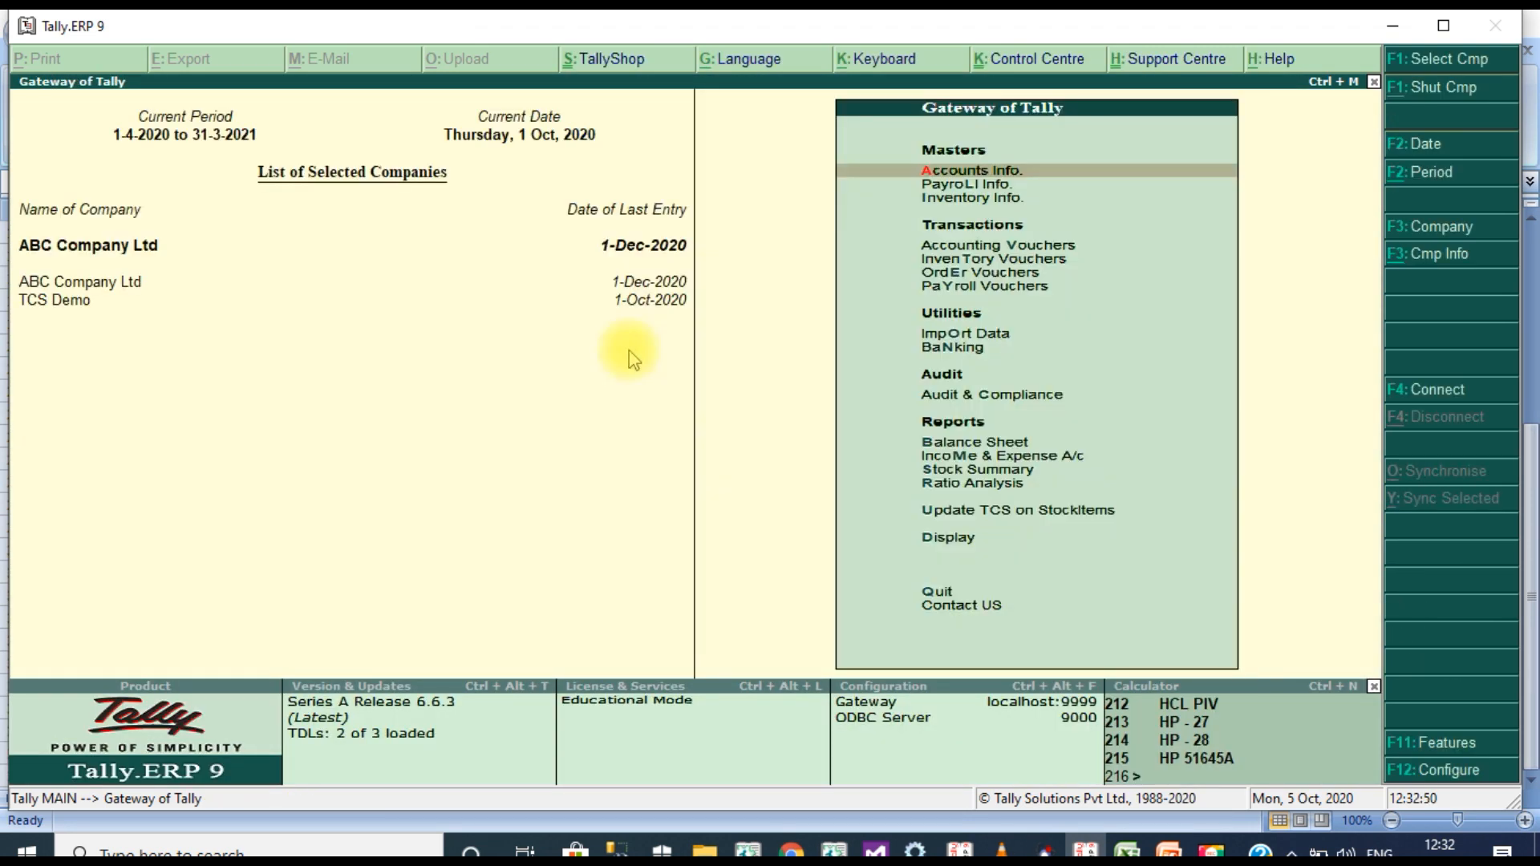
left_click(1125, 849)
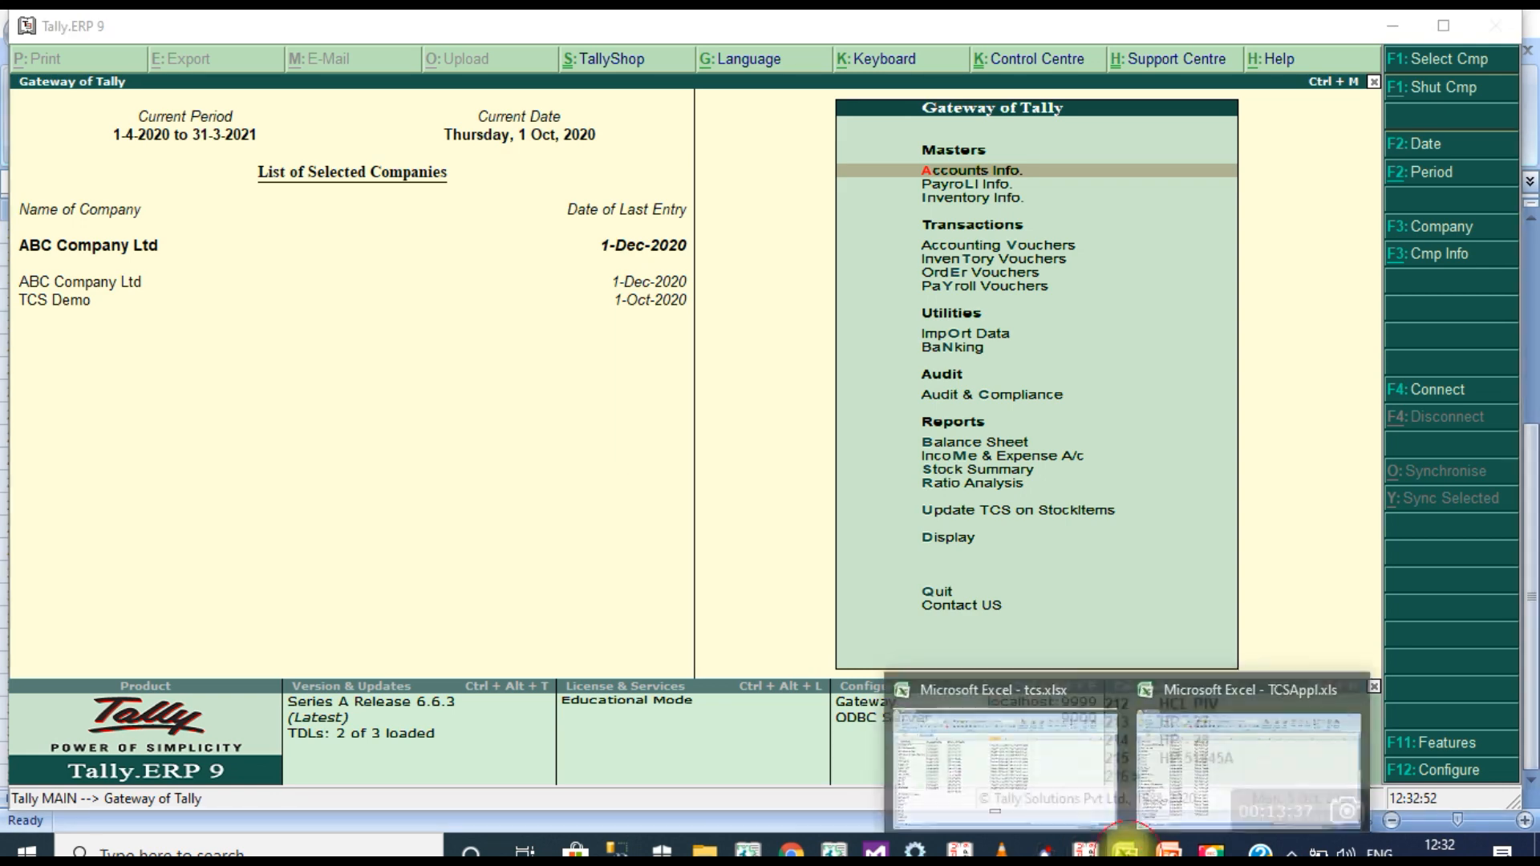
left_click(1192, 794)
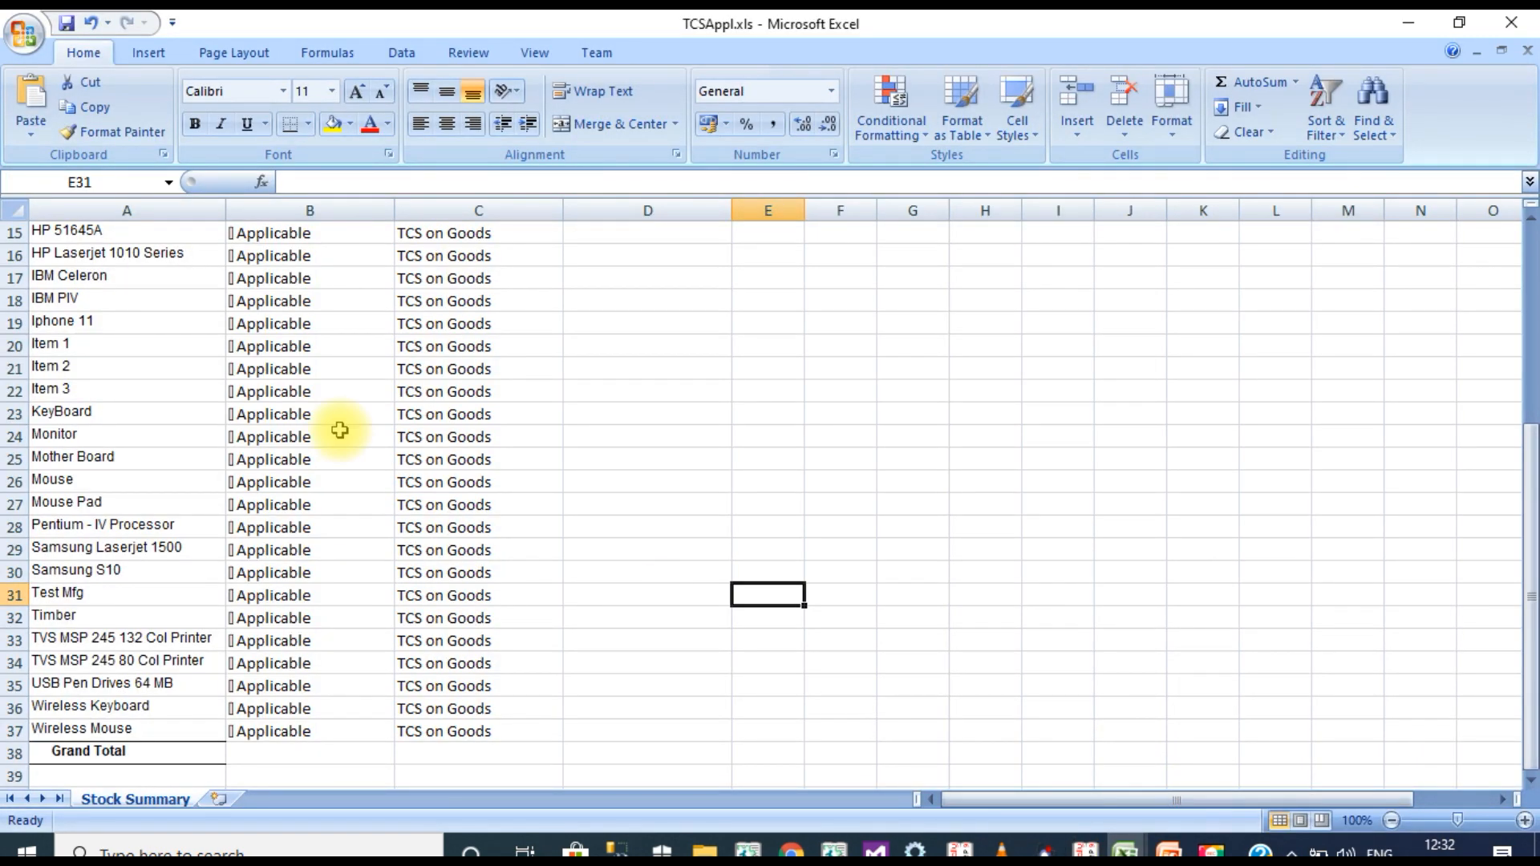
- Review the stock item rows with their TCS applicability and nature of goods columns through the end of the Stock Summary sheet
key("Up")
key("Up")
key("Up")
key("Up")
key("Up")
key("Up")
key("Up")
key("Up")
key("Up")
key("Up")
key("Up")
key("Up")
key("Up")
key("Up")
key("Up")
key("Up")
key("Up")
key("Up")
key("Up")
key("Up")
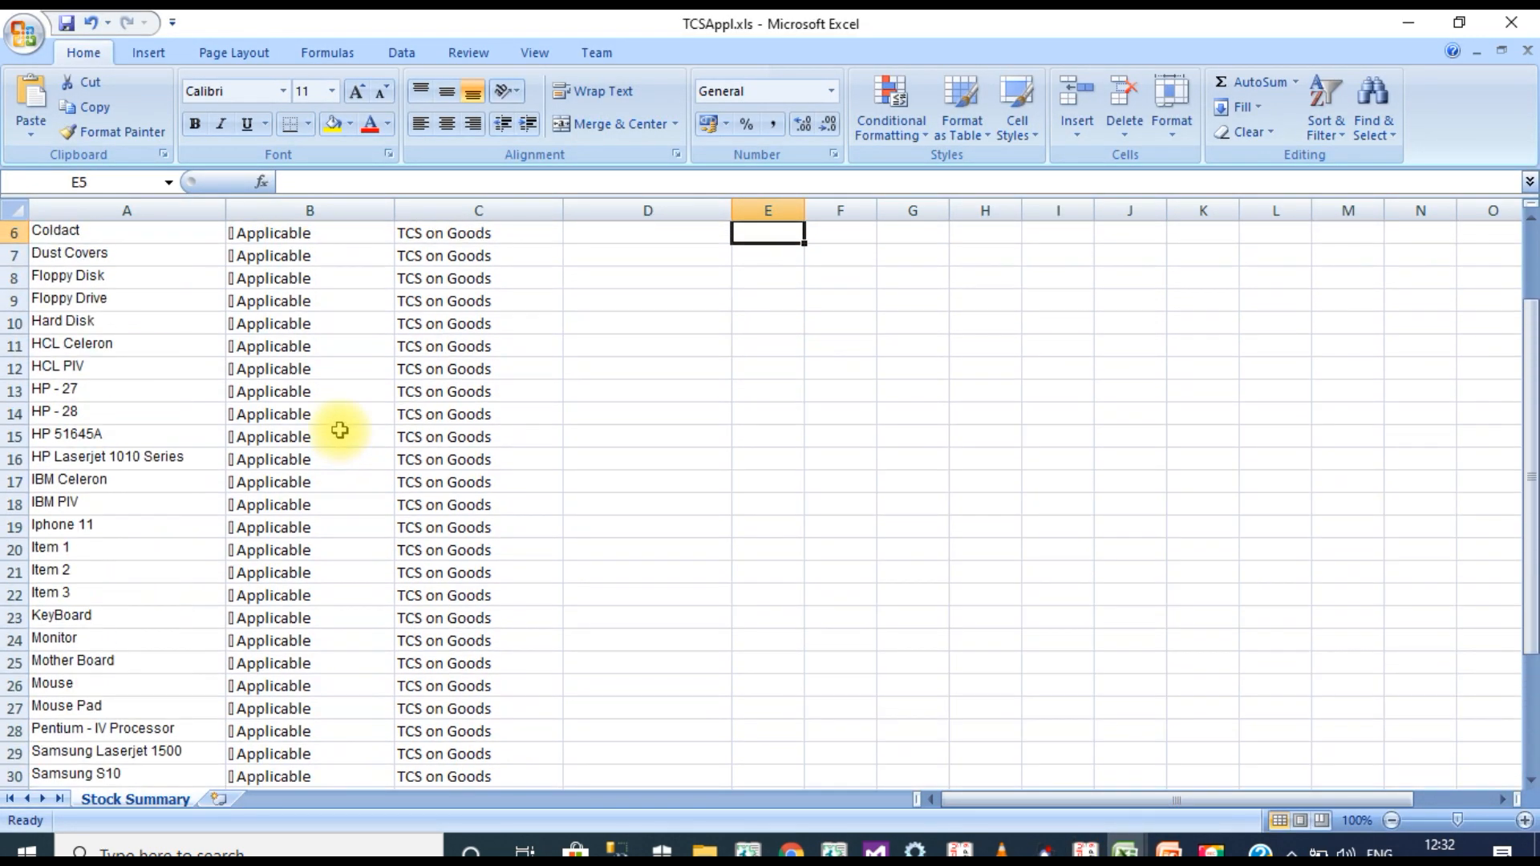
key("Down")
key("Down")
key("Down")
key("Down")
key("Down")
key("Down")
key("Down")
key("Down")
key("Down")
key("Down")
key("Down")
key("Down")
key("Down")
key("Down")
key("Down")
key("Down")
key("Down")
key("Down")
key("Down")
key("Down")
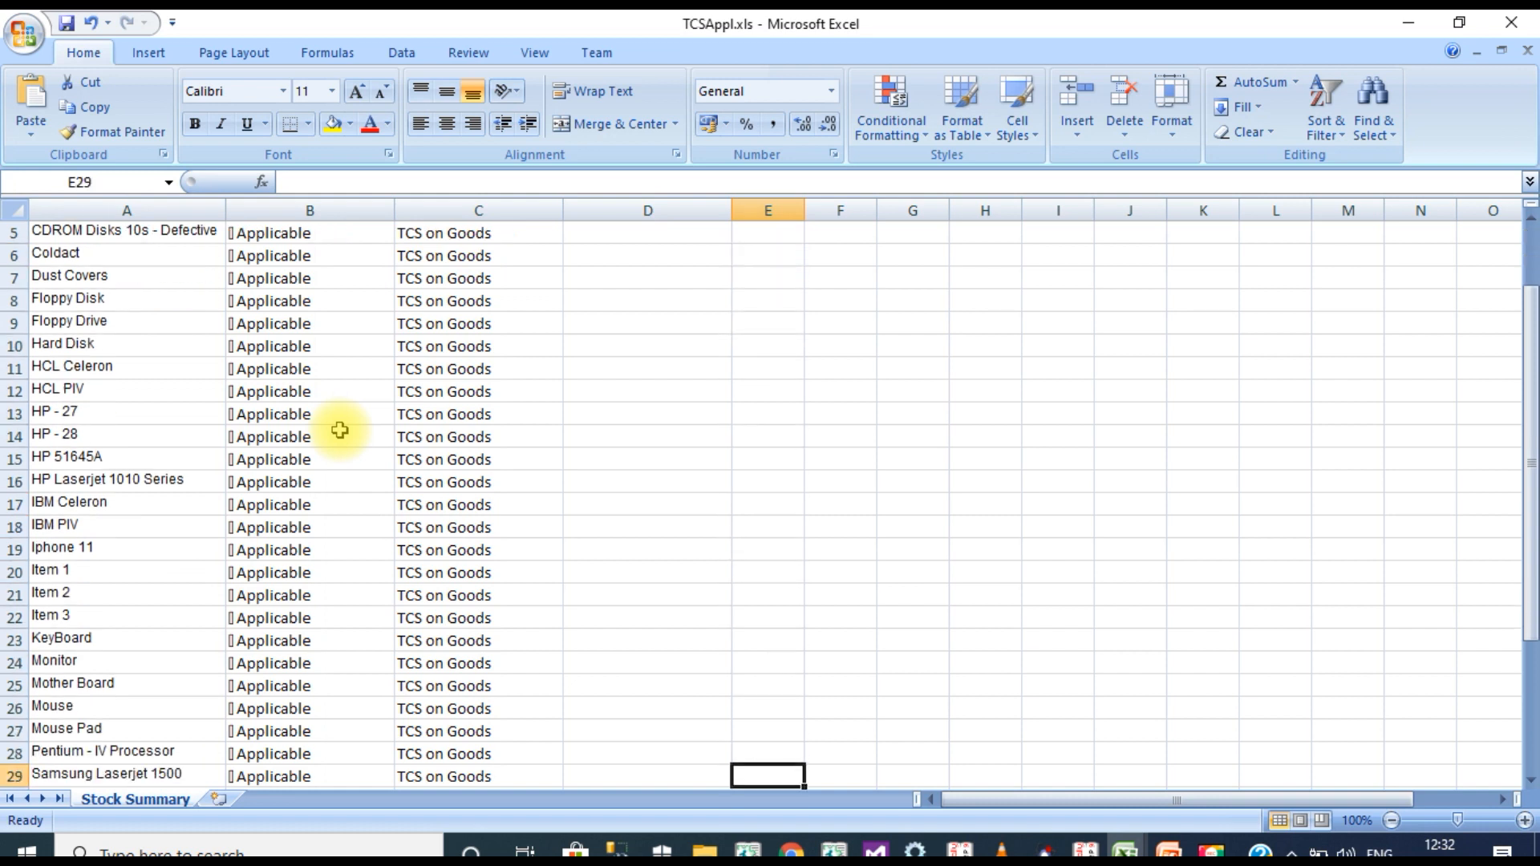
key("Down")
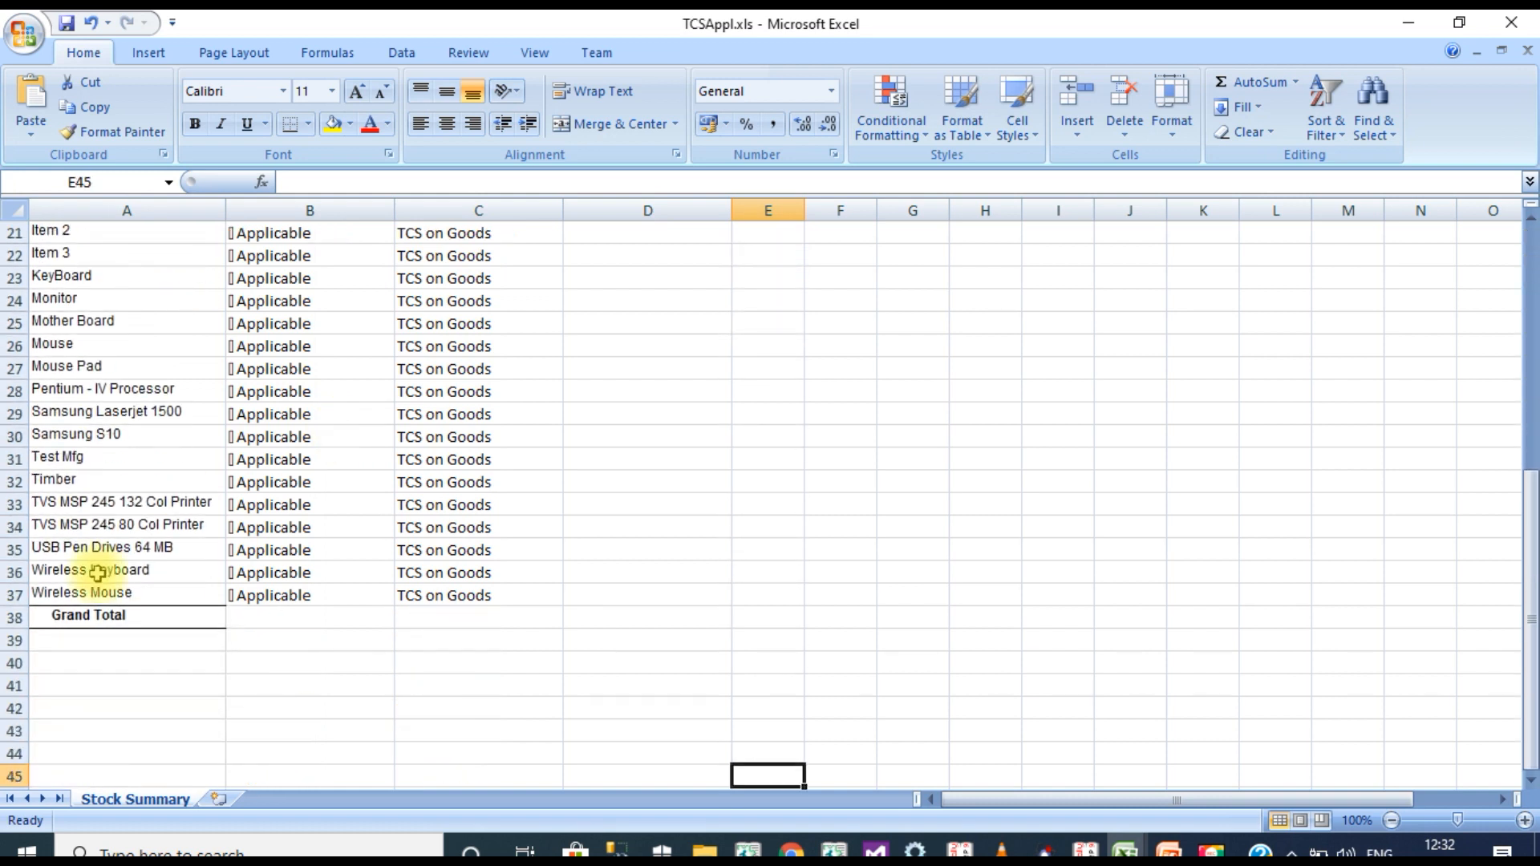
- Delete the Grand Total row, row 38, from the Stock Summary sheet
left_click(16, 616)
right_click(16, 616)
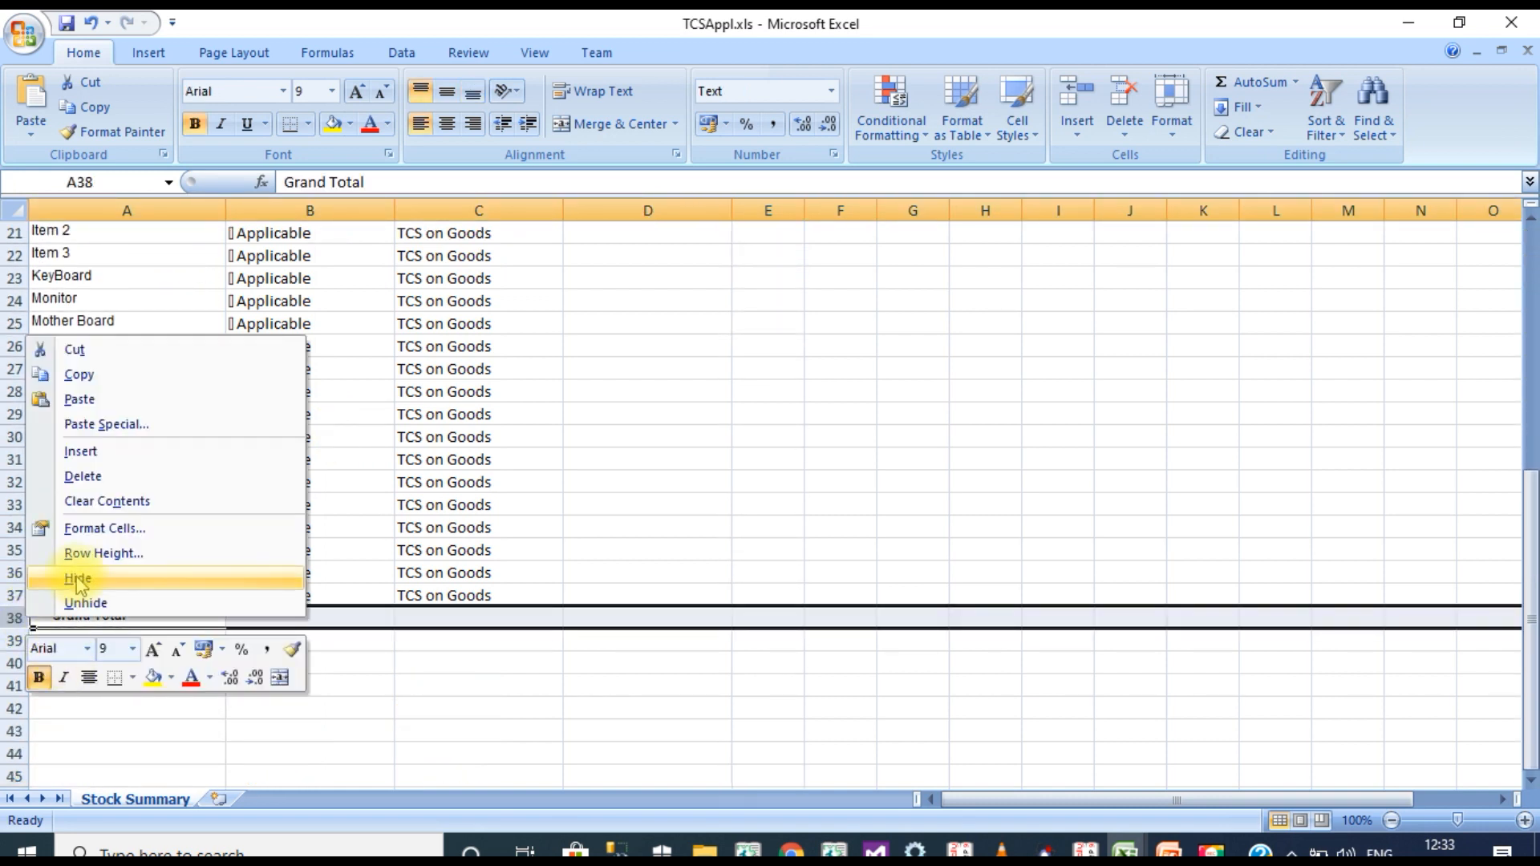
left_click(88, 475)
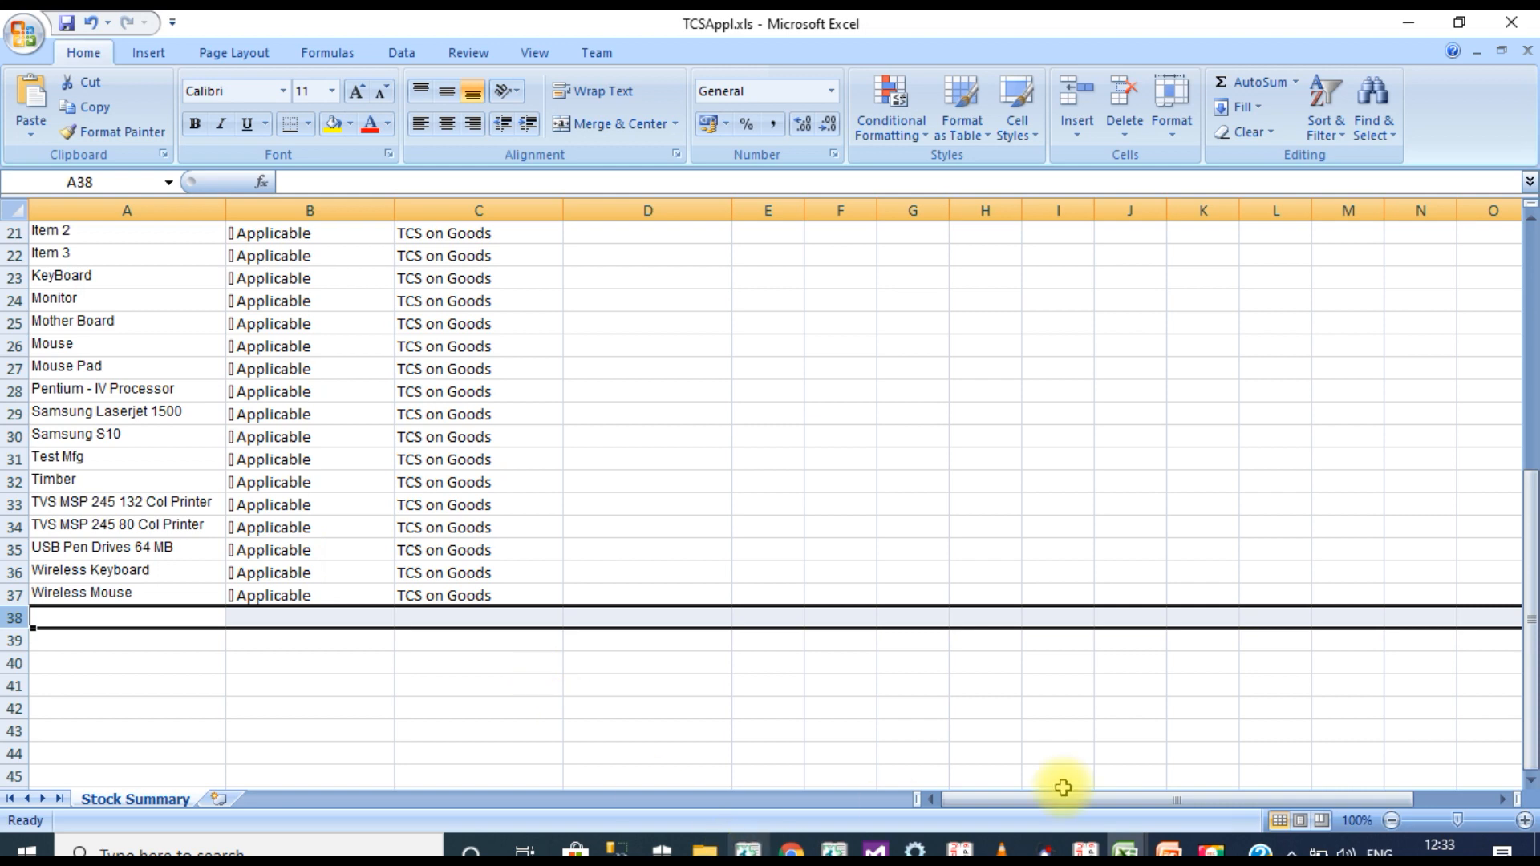
- Switch to Tally.ERP 9 and open the Update TCS on StockItems import form
left_click(1085, 848)
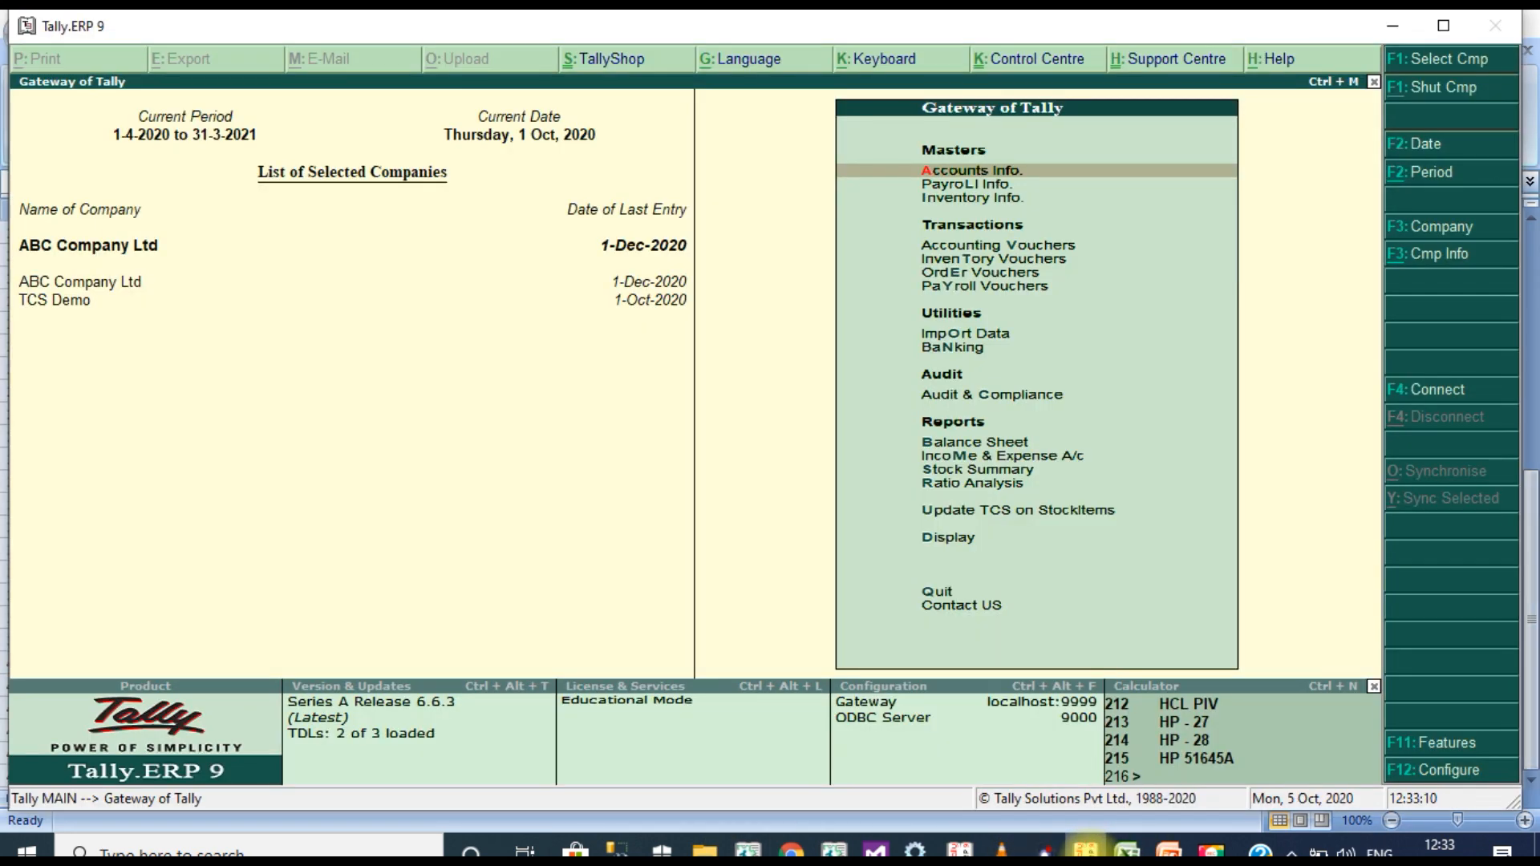
key("Up")
key("Up")
key("Up")
key("Up")
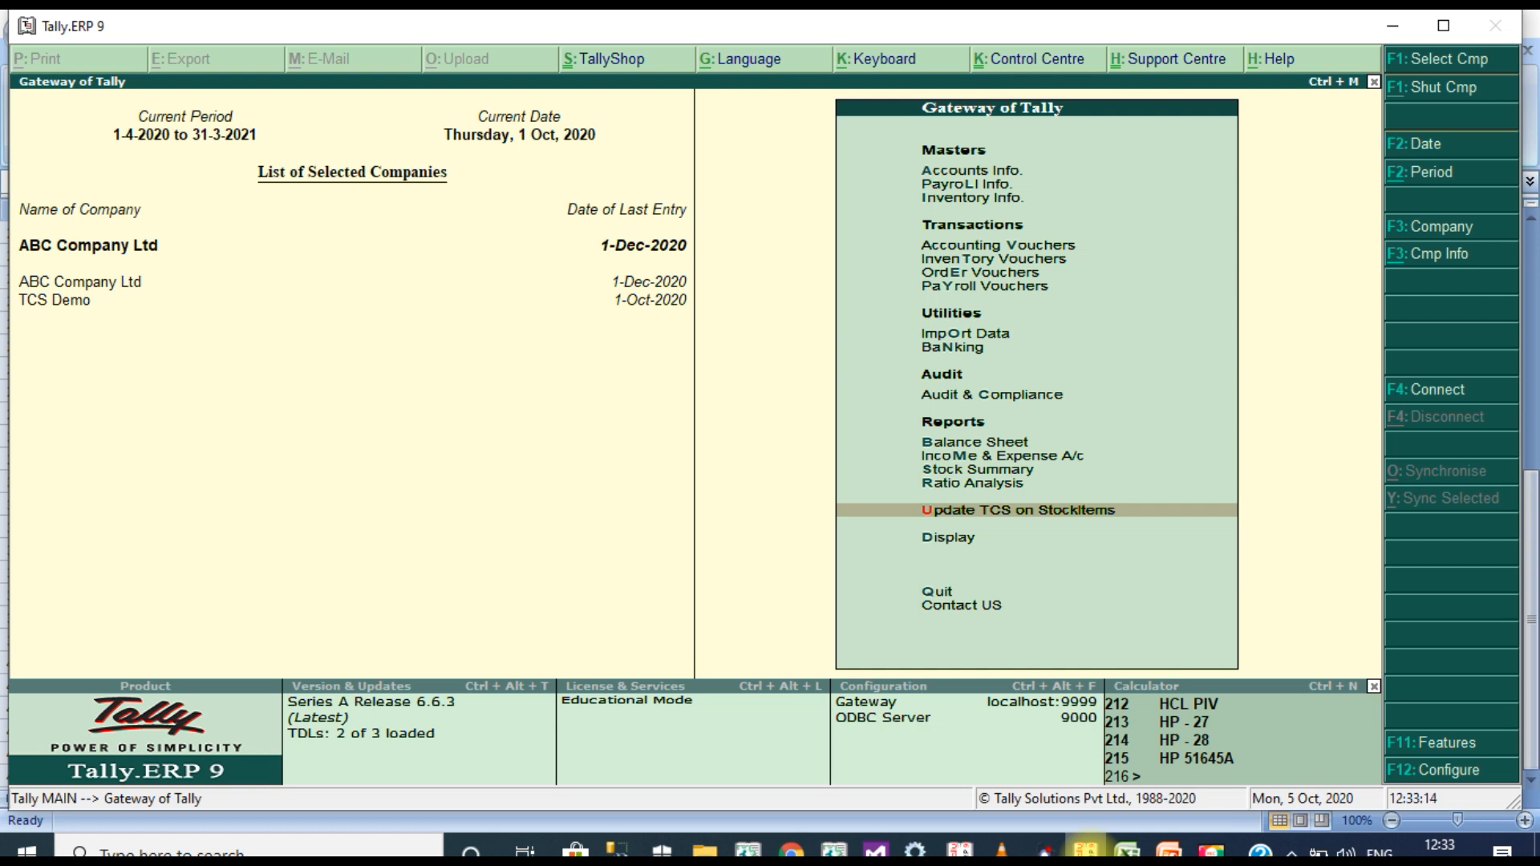
key("Return")
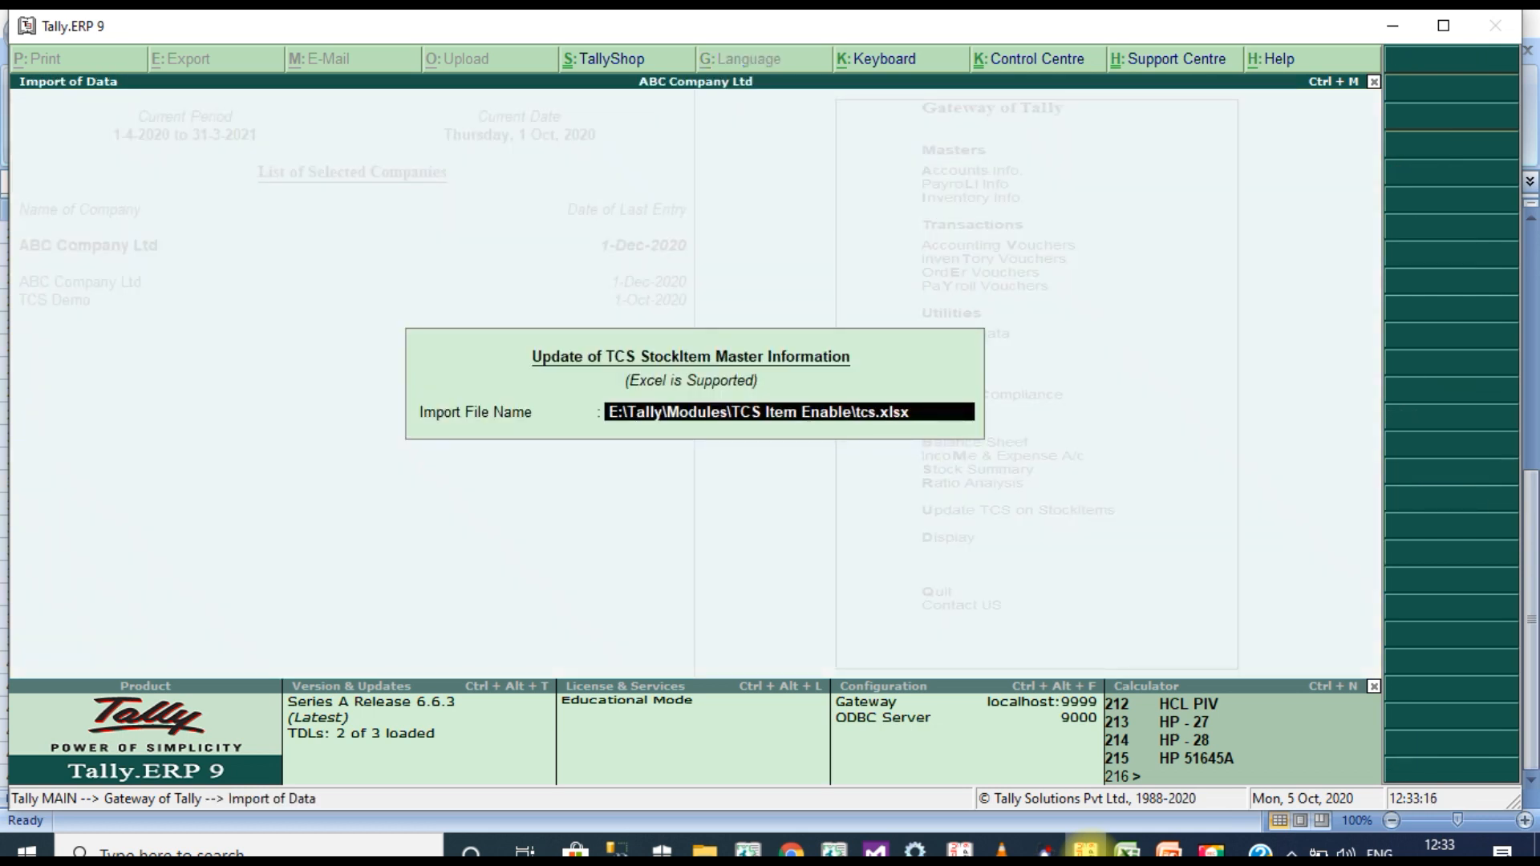
- Switch to the TCSAppl.xls workbook in Excel and start saving it as a new file
left_click(704, 850)
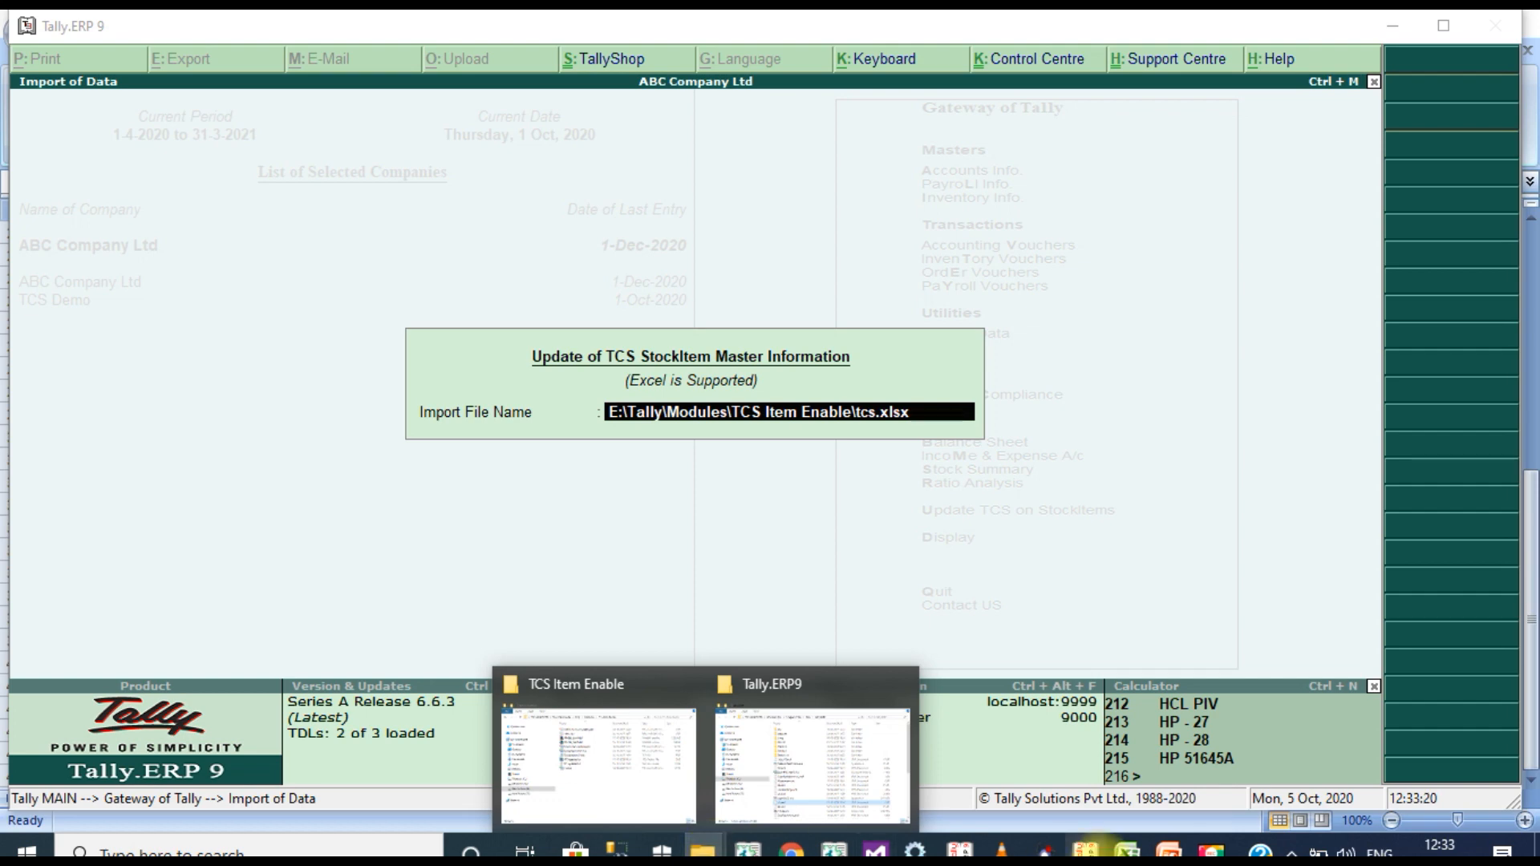
left_click(1126, 850)
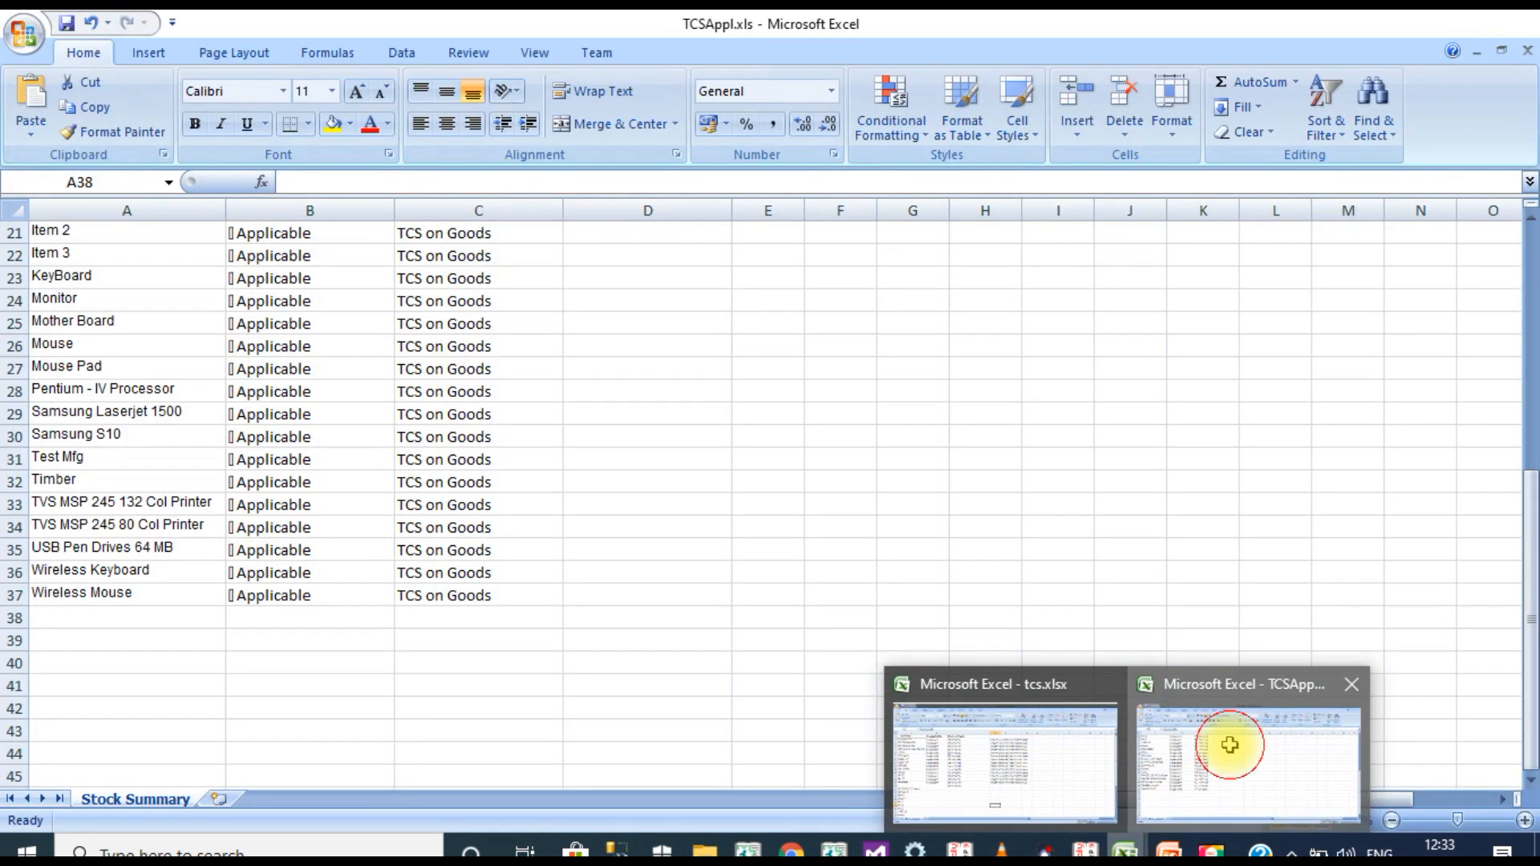
left_click(1234, 750)
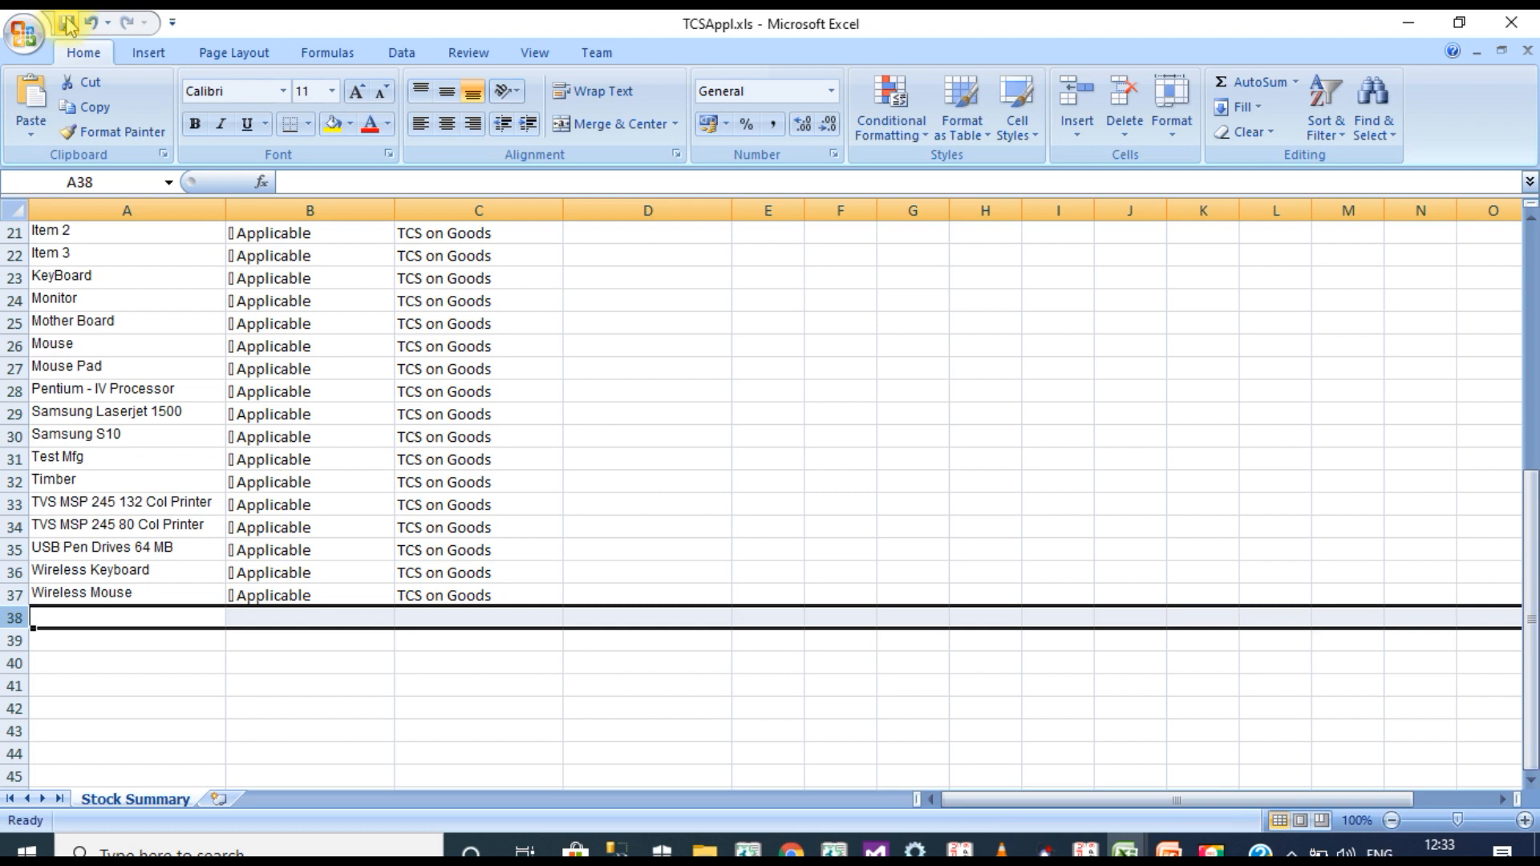
left_click(24, 32)
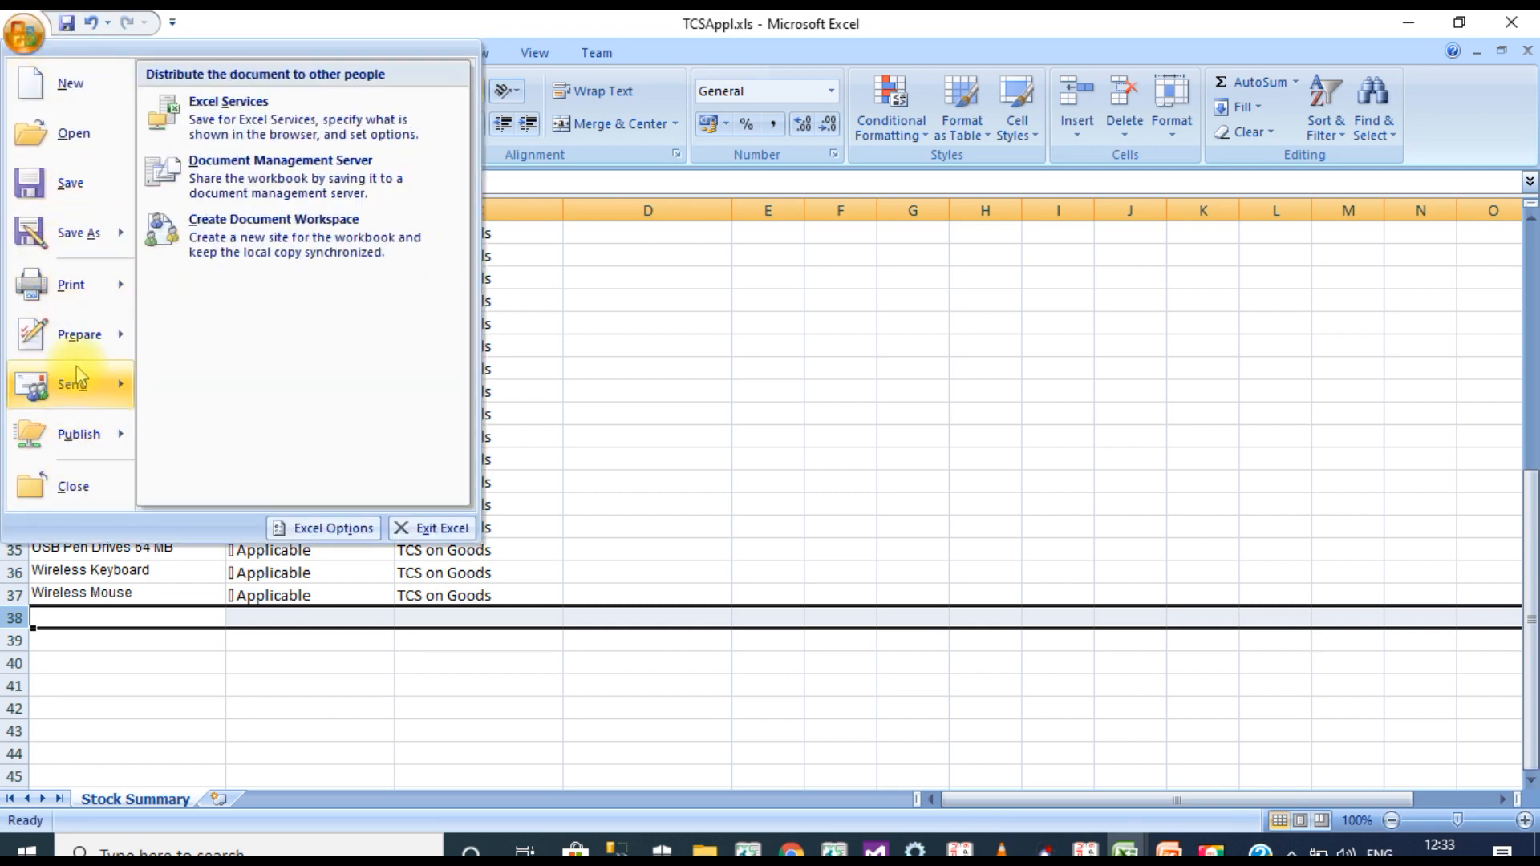
left_click(98, 249)
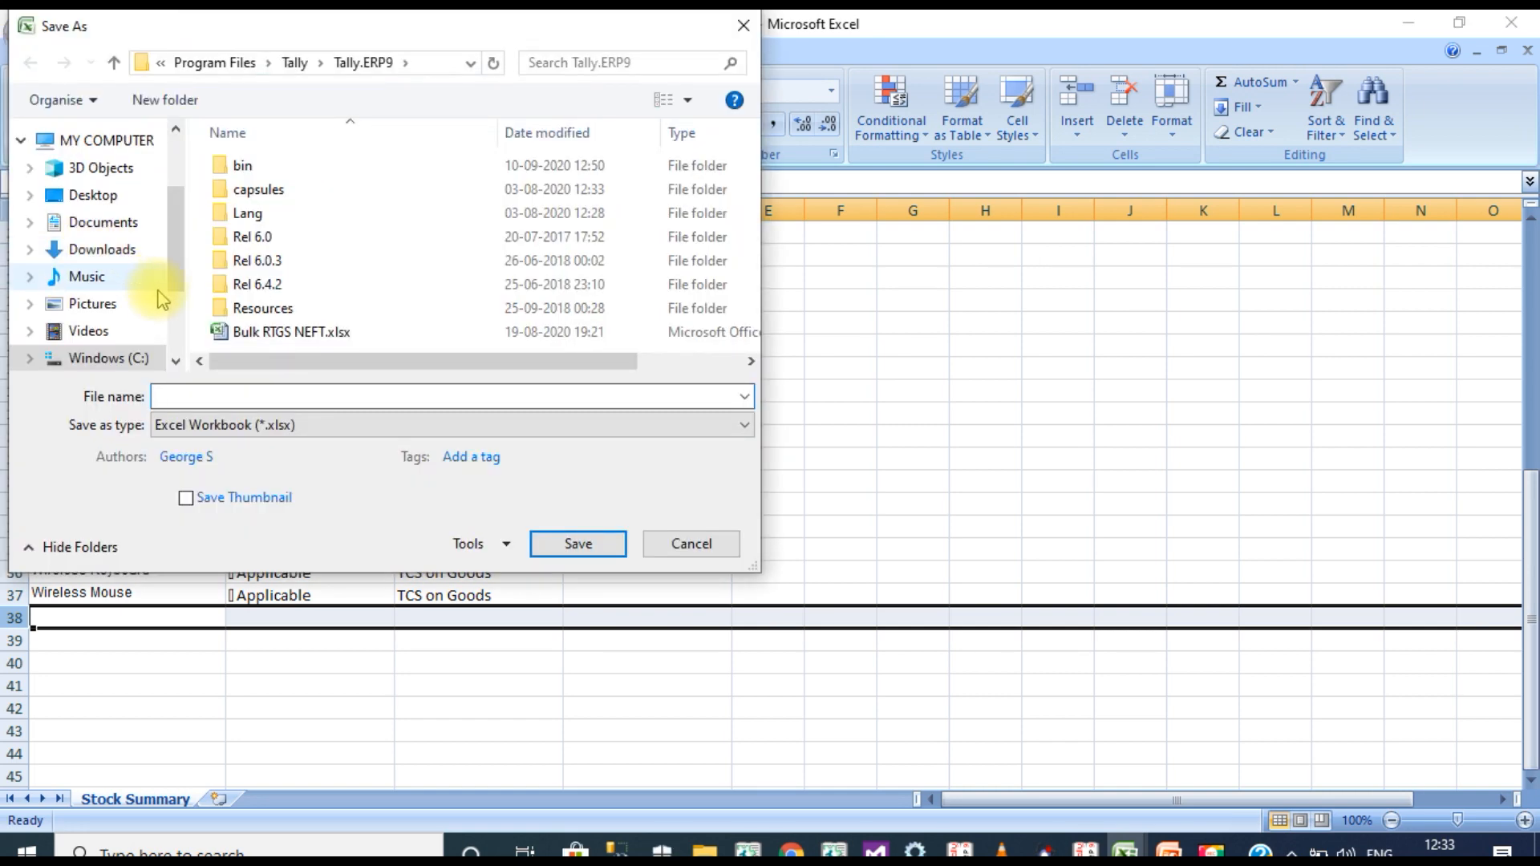
- Set the save location to the E:\Tally\Modules\TCS Item Enable folder
scroll(174, 349, "down", 2)
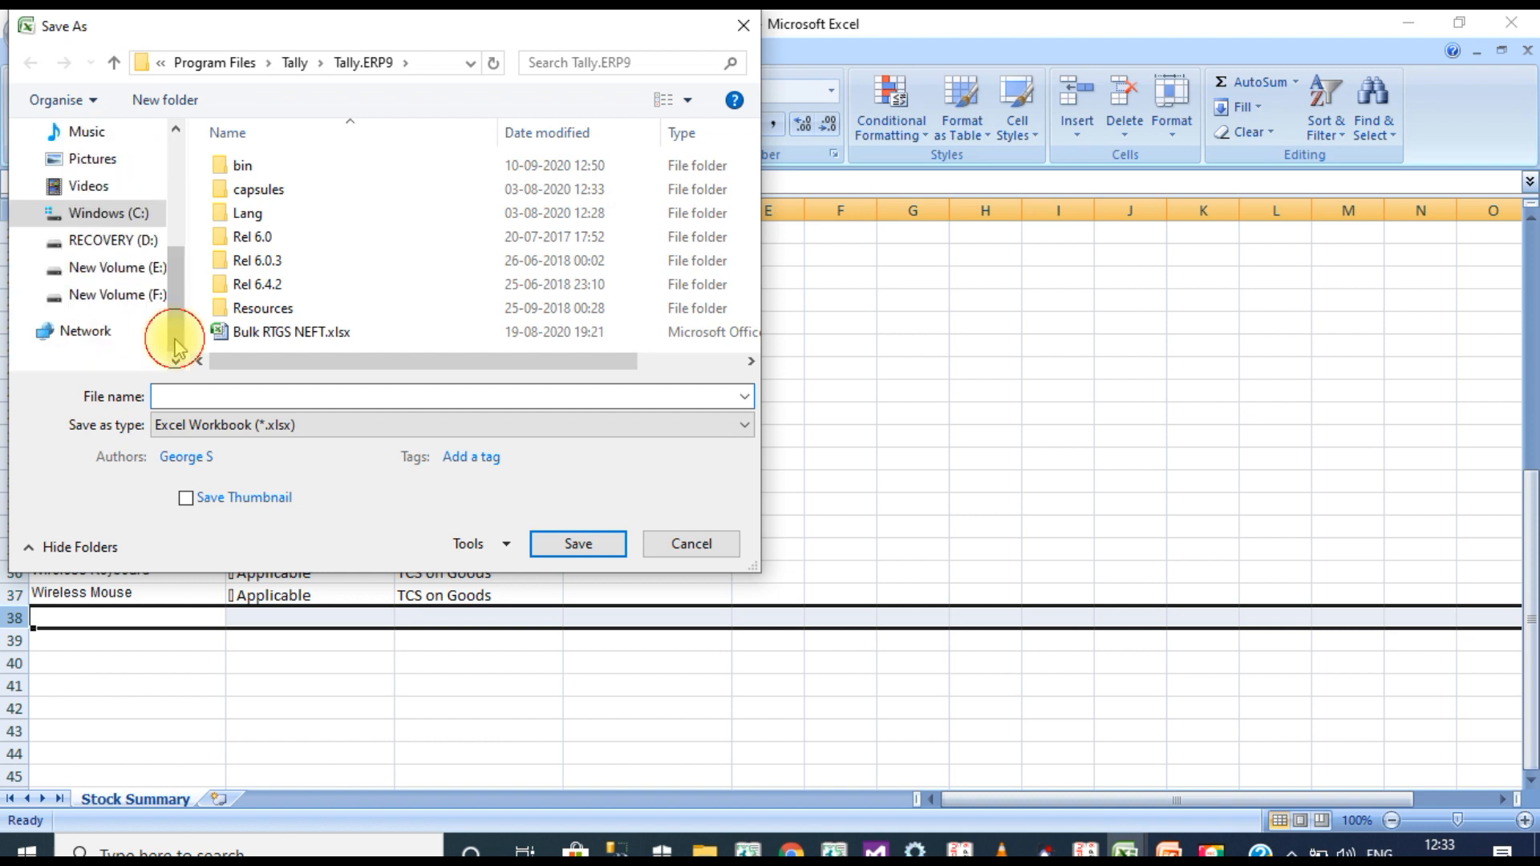
left_click(132, 267)
left_click(243, 270)
scroll(243, 272, "down", 5)
double_click(242, 266)
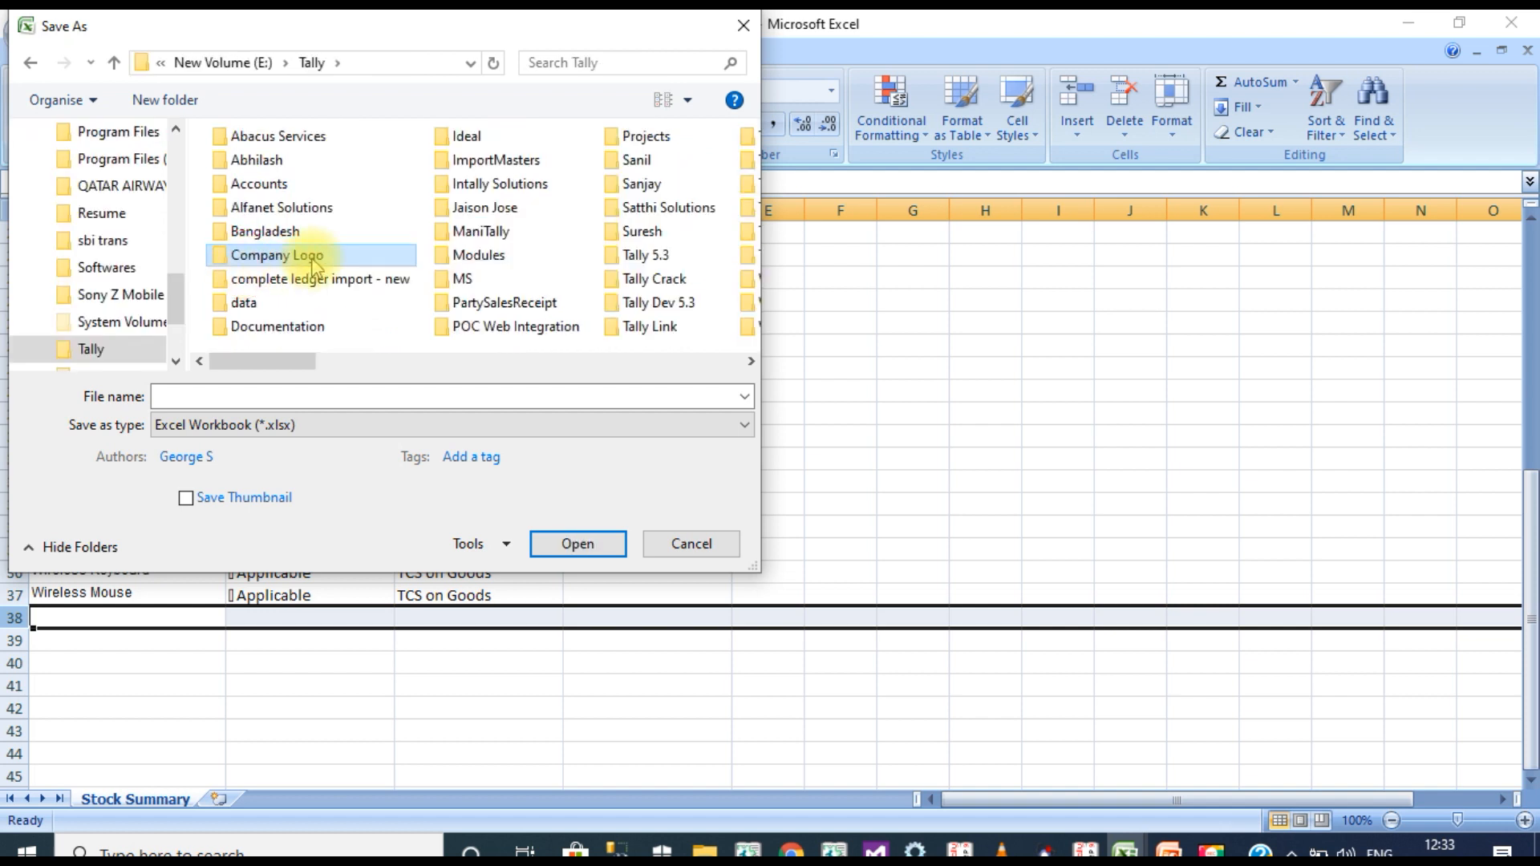
double_click(463, 252)
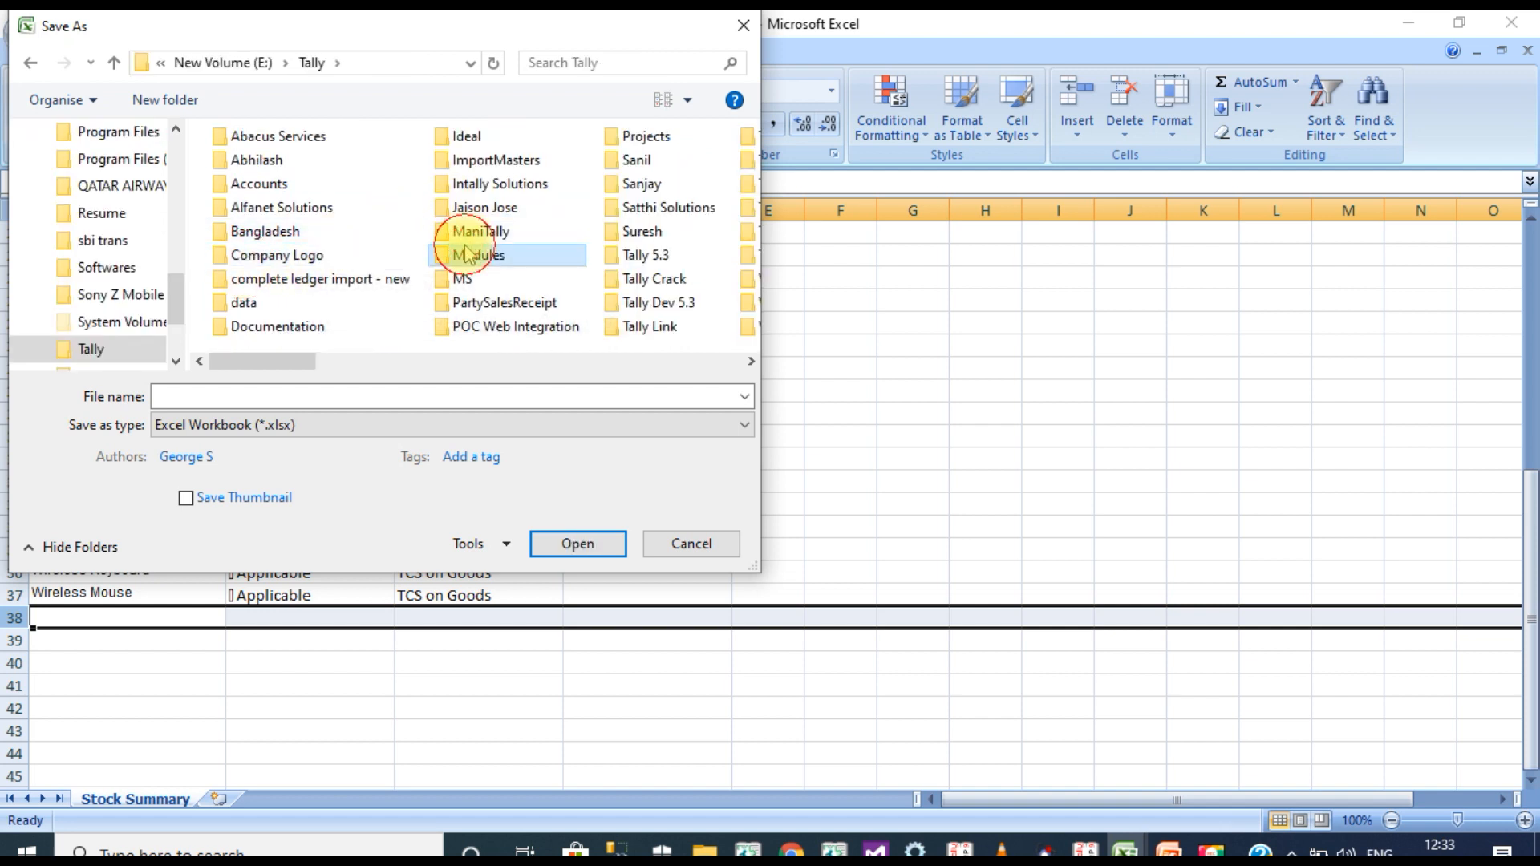
key("t")
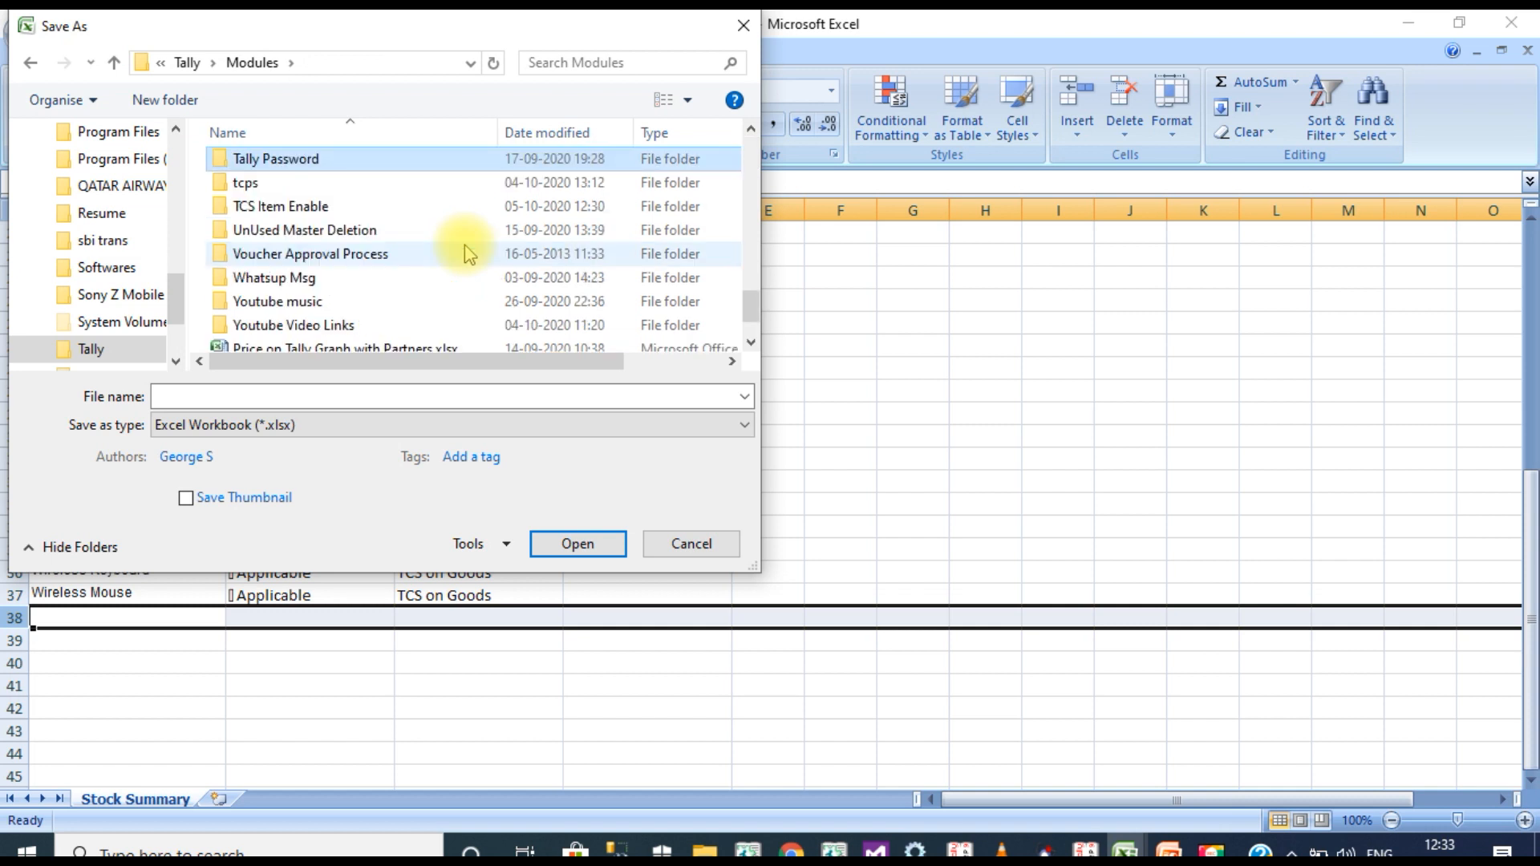
double_click(292, 209)
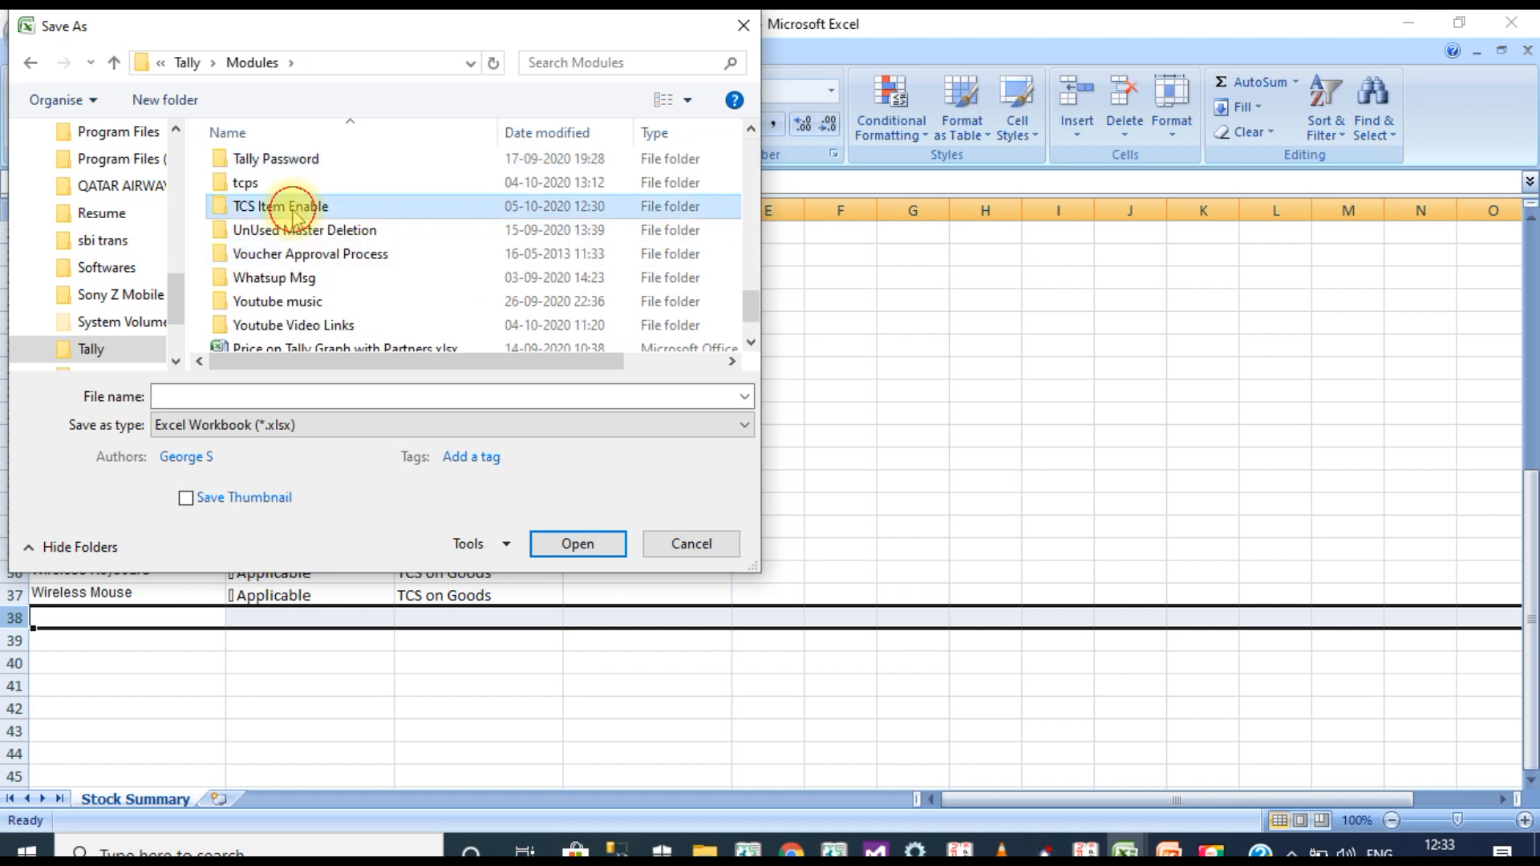
- Save the workbook under the name Final TCS in Excel Workbook (*.xlsx) format
left_click(248, 396)
type("Final ")
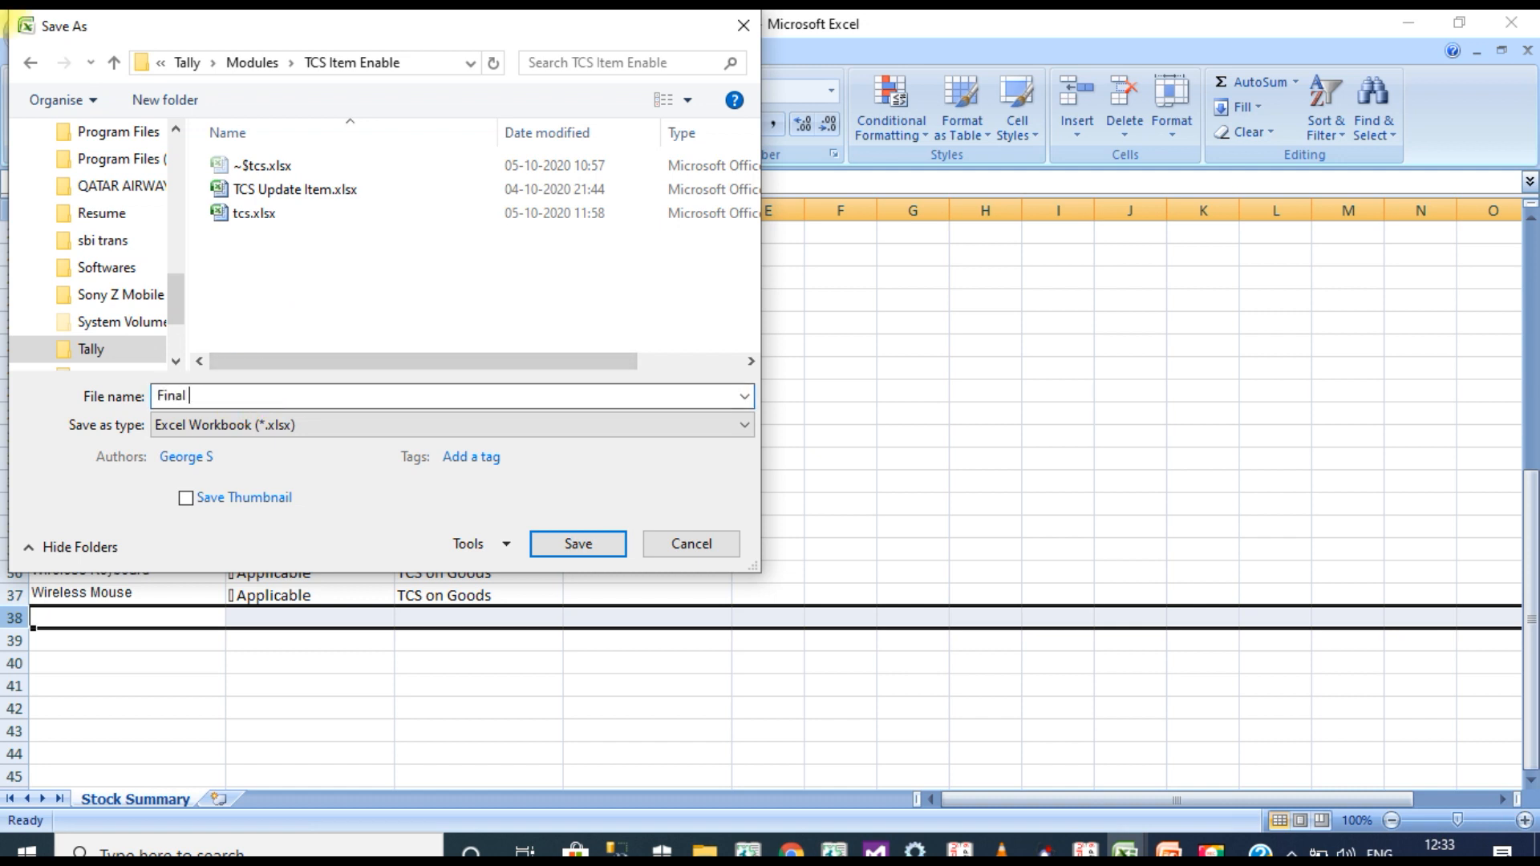
type("TCS")
left_click(565, 543)
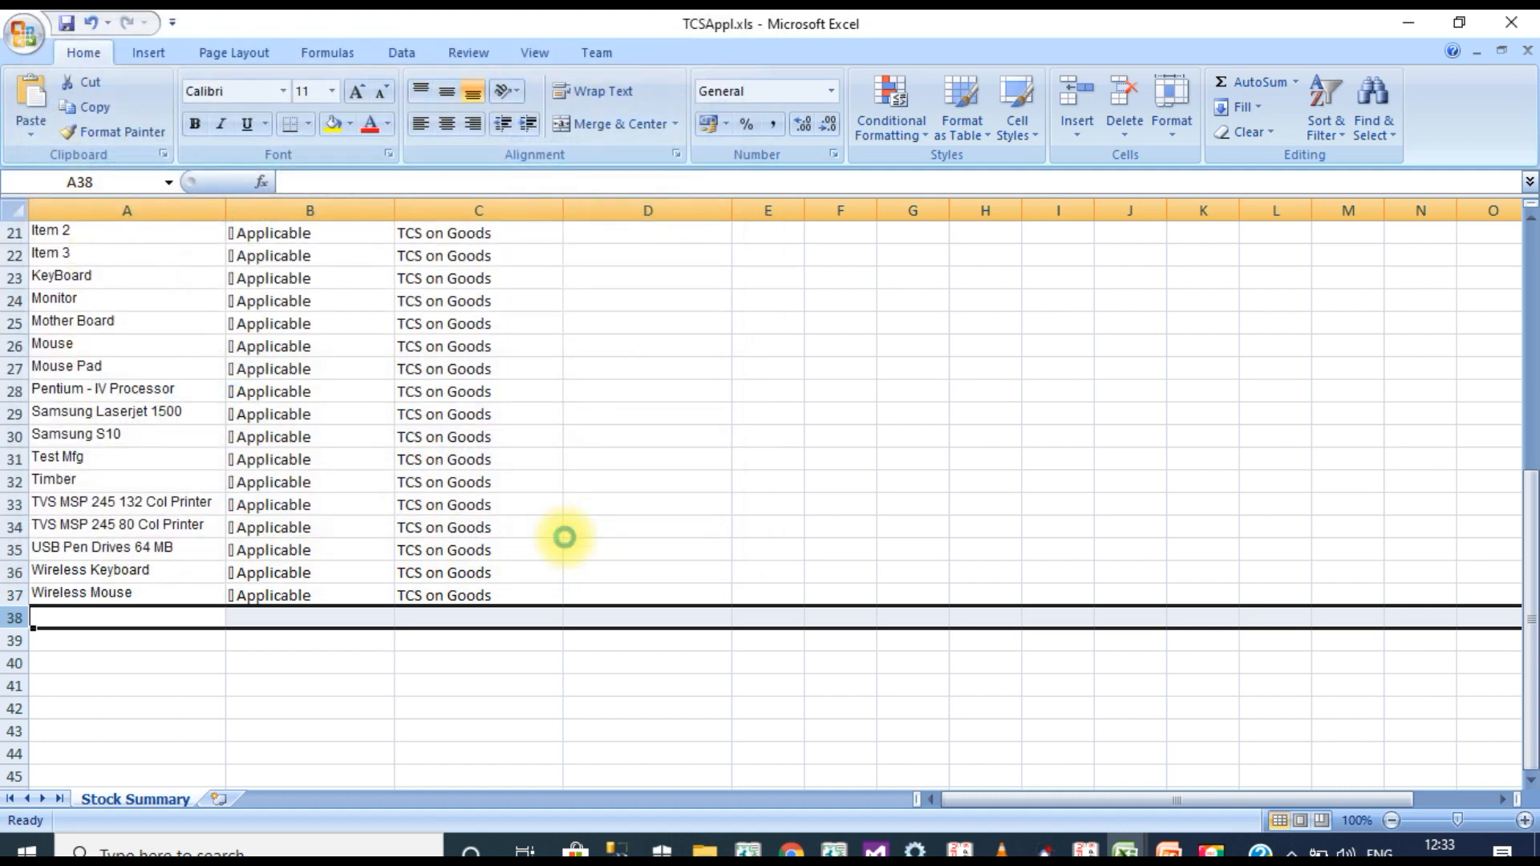
- Switch to the TCS Item Enable folder in File Explorer and copy the full path E:\Tally\Modules\TCS Item Enable\Final TCS.xlsx
mouse_move(704, 850)
left_click(653, 802)
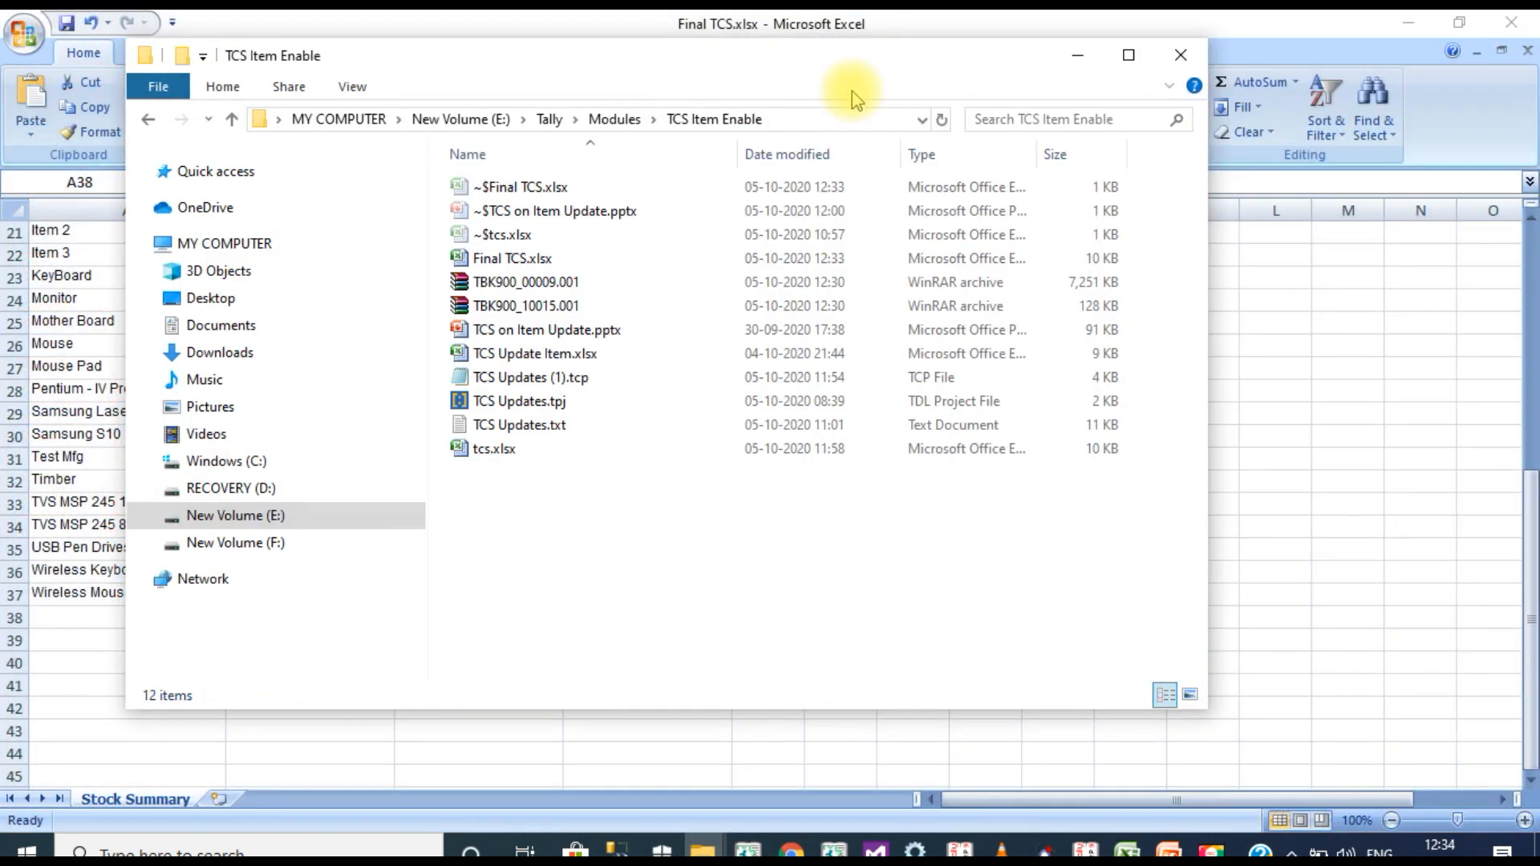
left_click(805, 126)
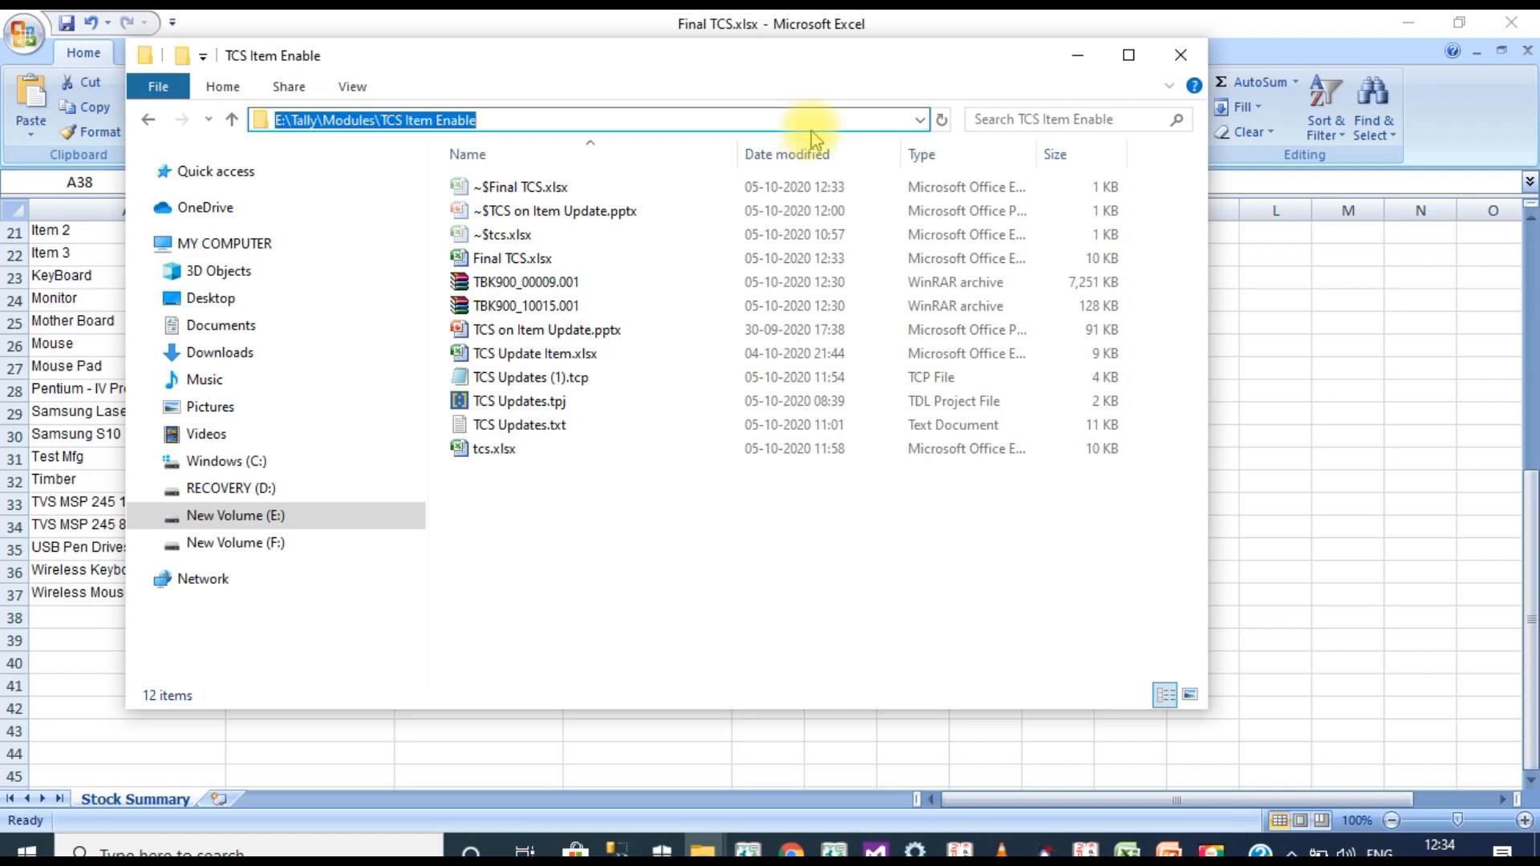
left_click(811, 124)
type("\\")
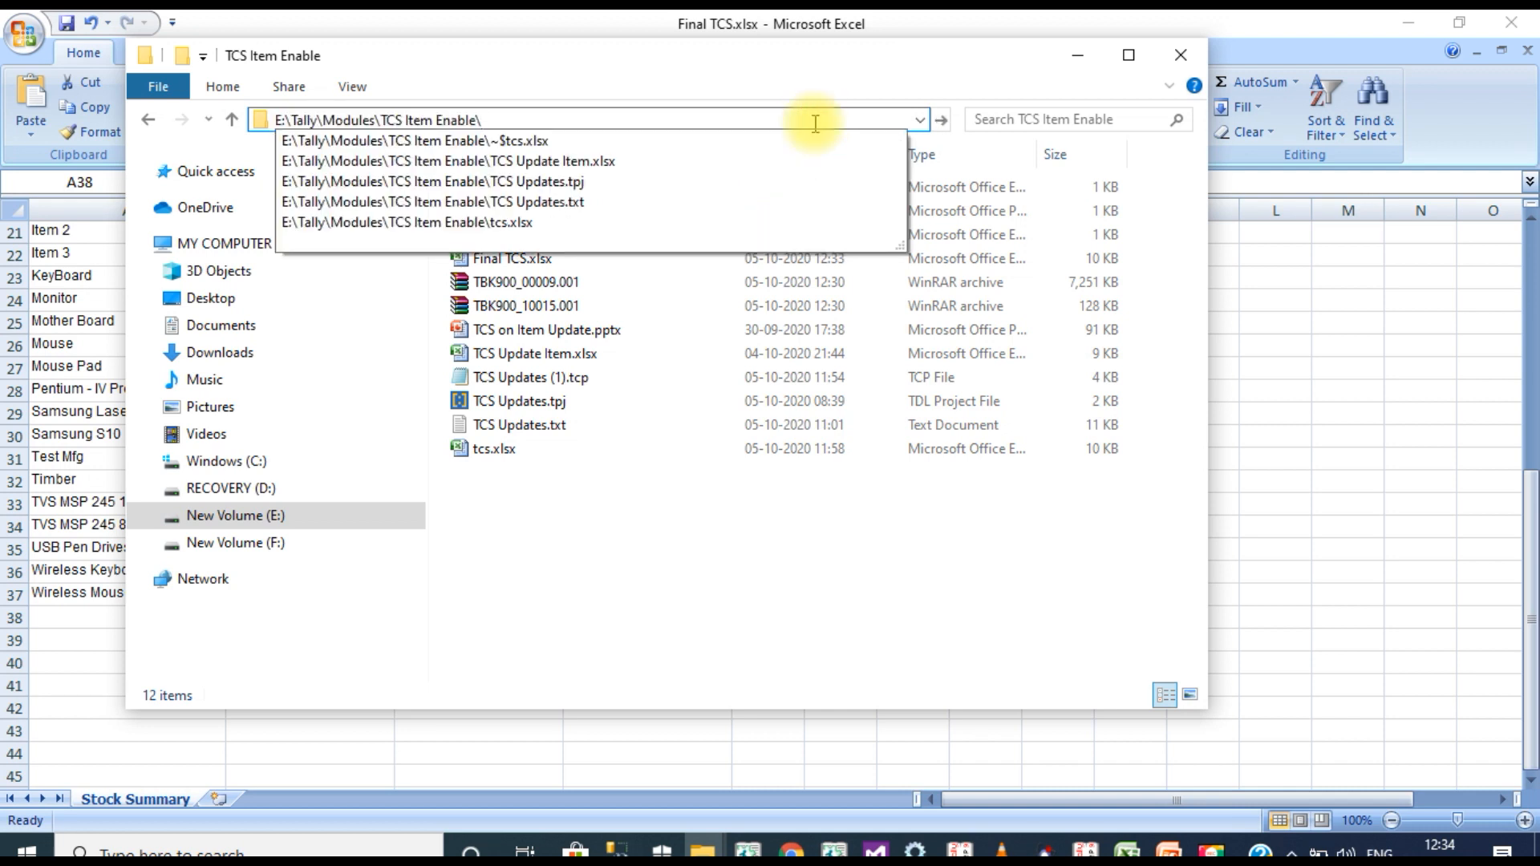
left_click(941, 121)
left_click(806, 120)
left_click(806, 120)
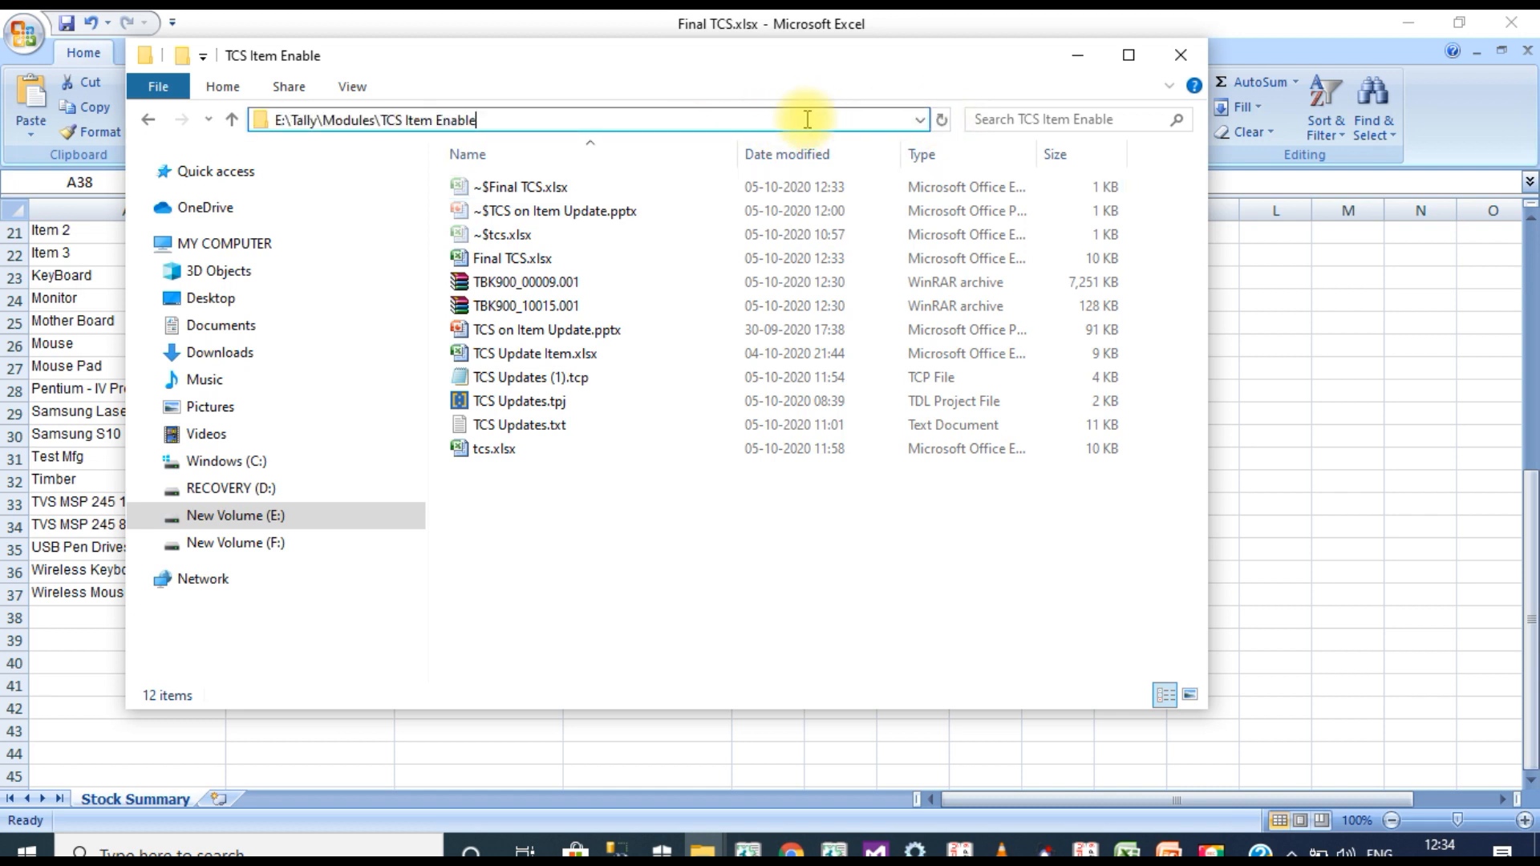
type("\\F")
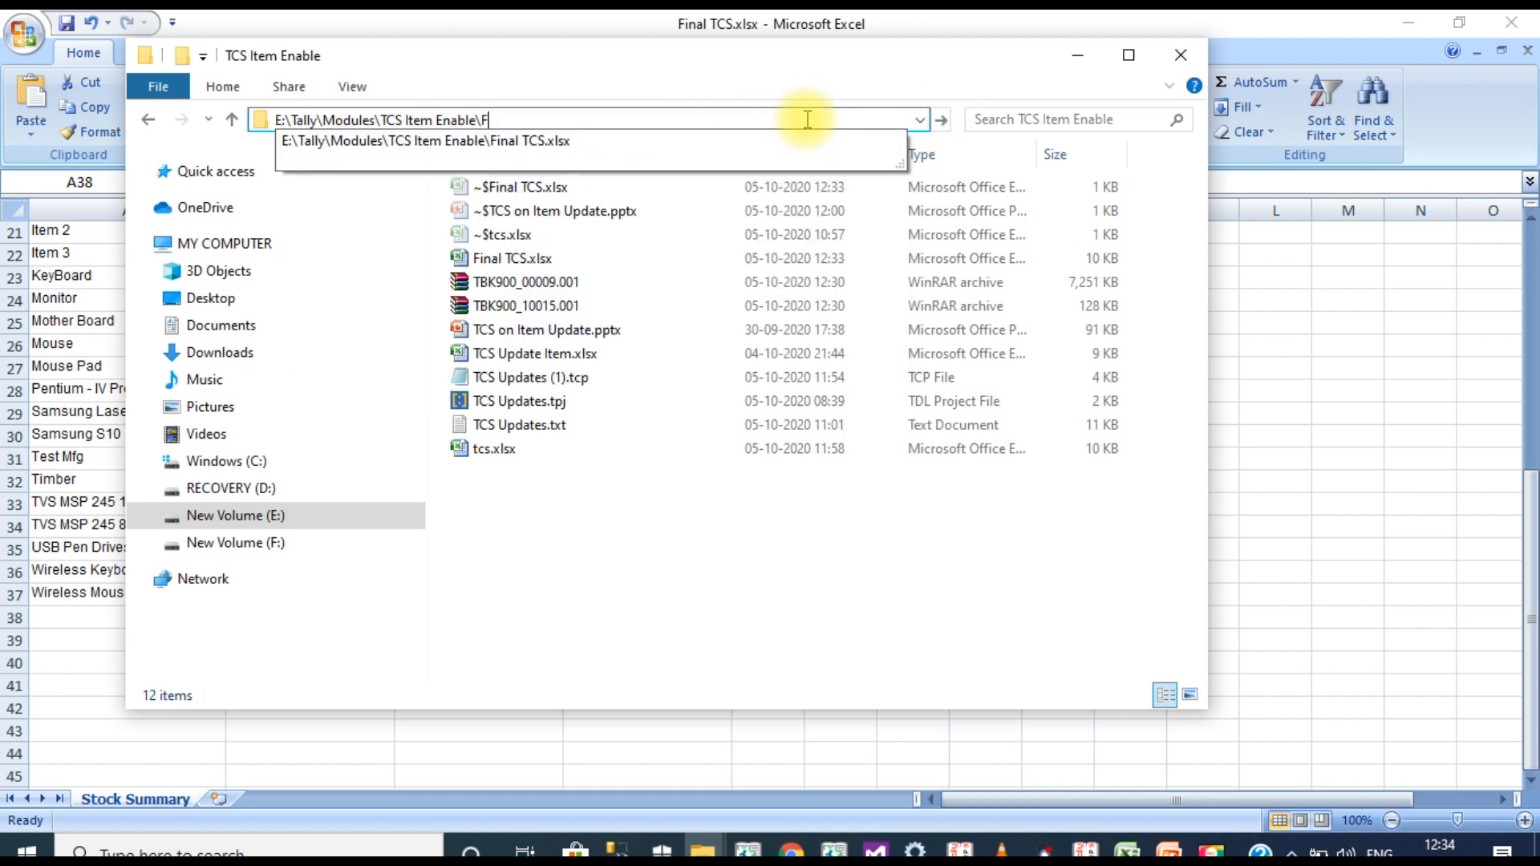
key("Down")
key("ctrl+a")
key("ctrl+c")
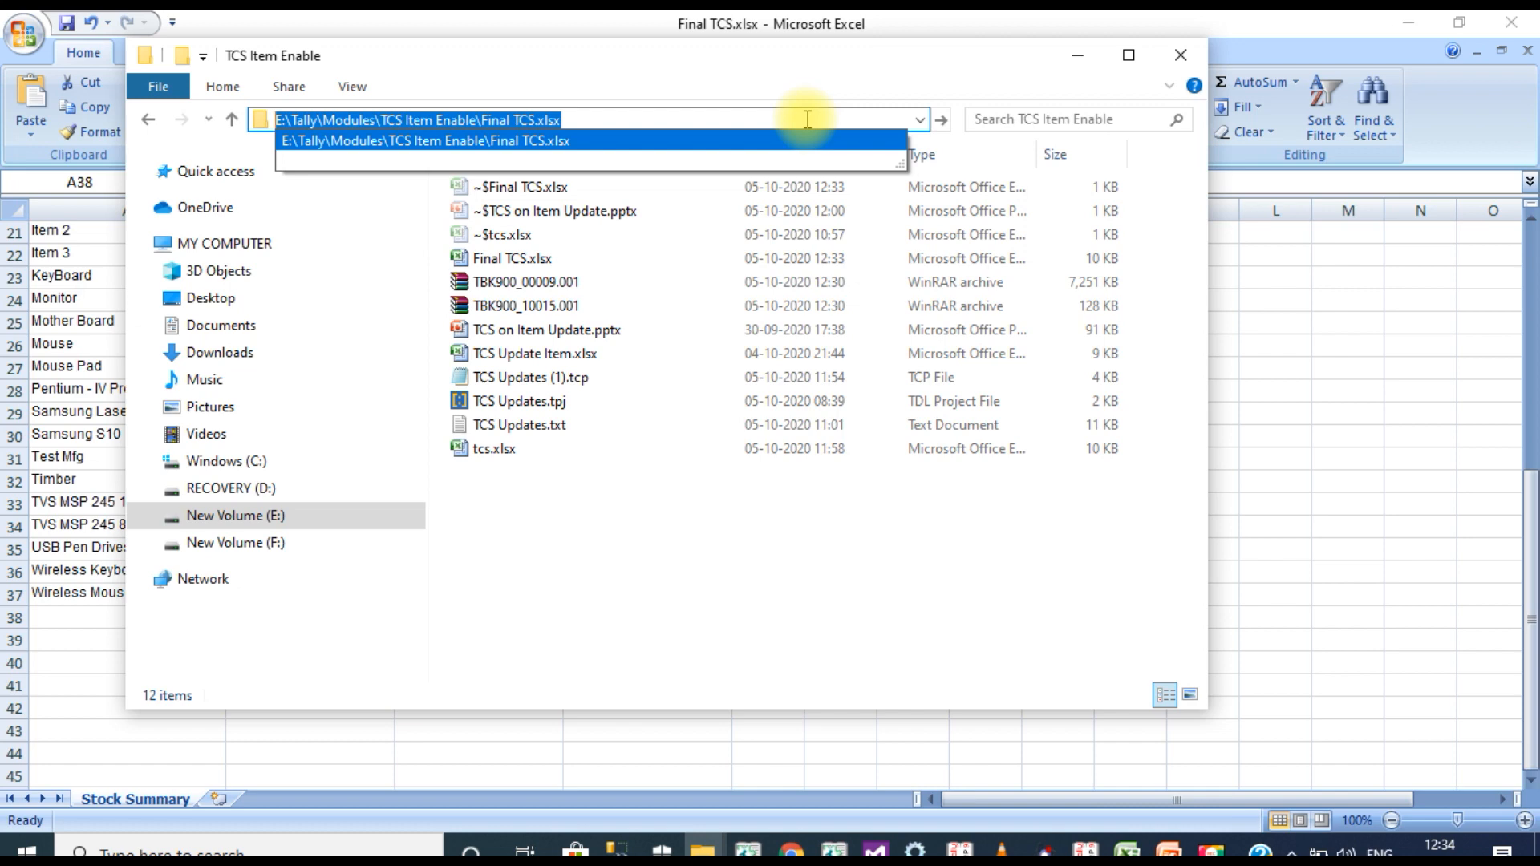
- Switch to Tally.ERP 9 and import the TCS stock item update from E:\Tally\Modules\TCS Item Enable\Final TCS.xlsx
left_click(1085, 850)
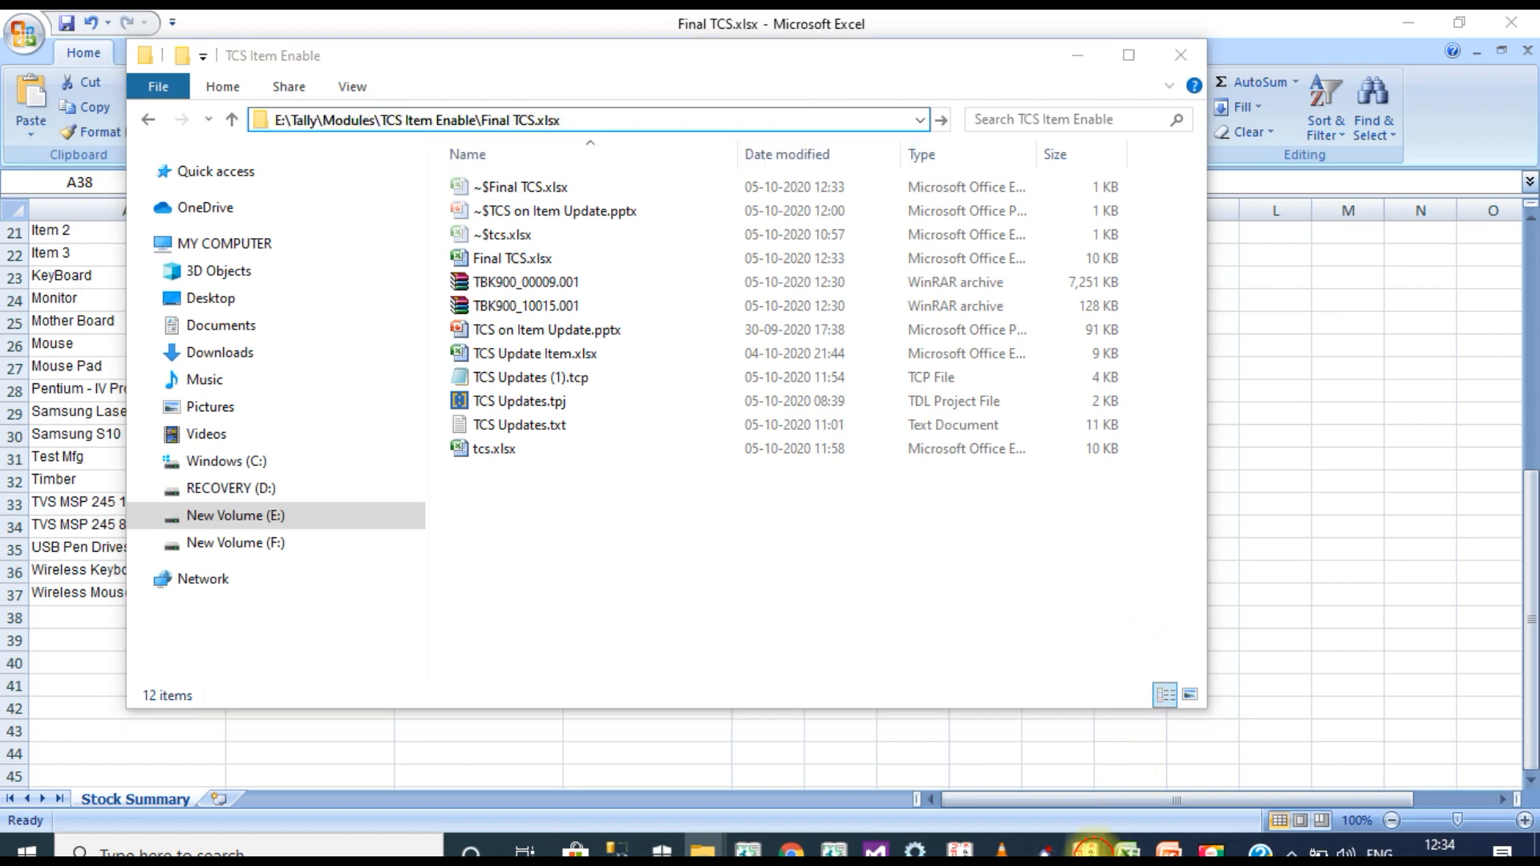
key("BackSpace")
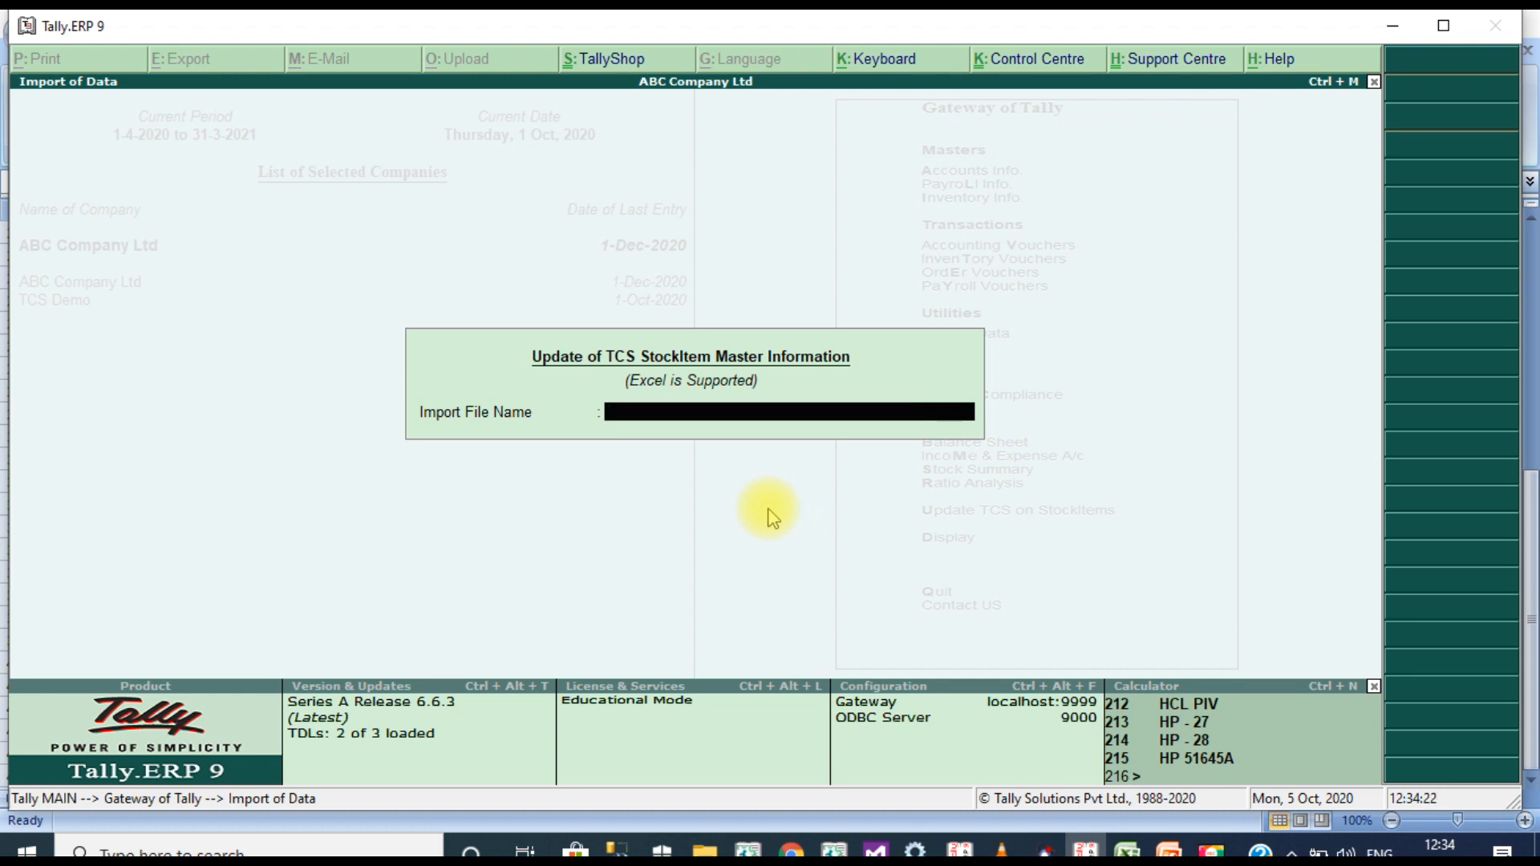
key("ctrl+v")
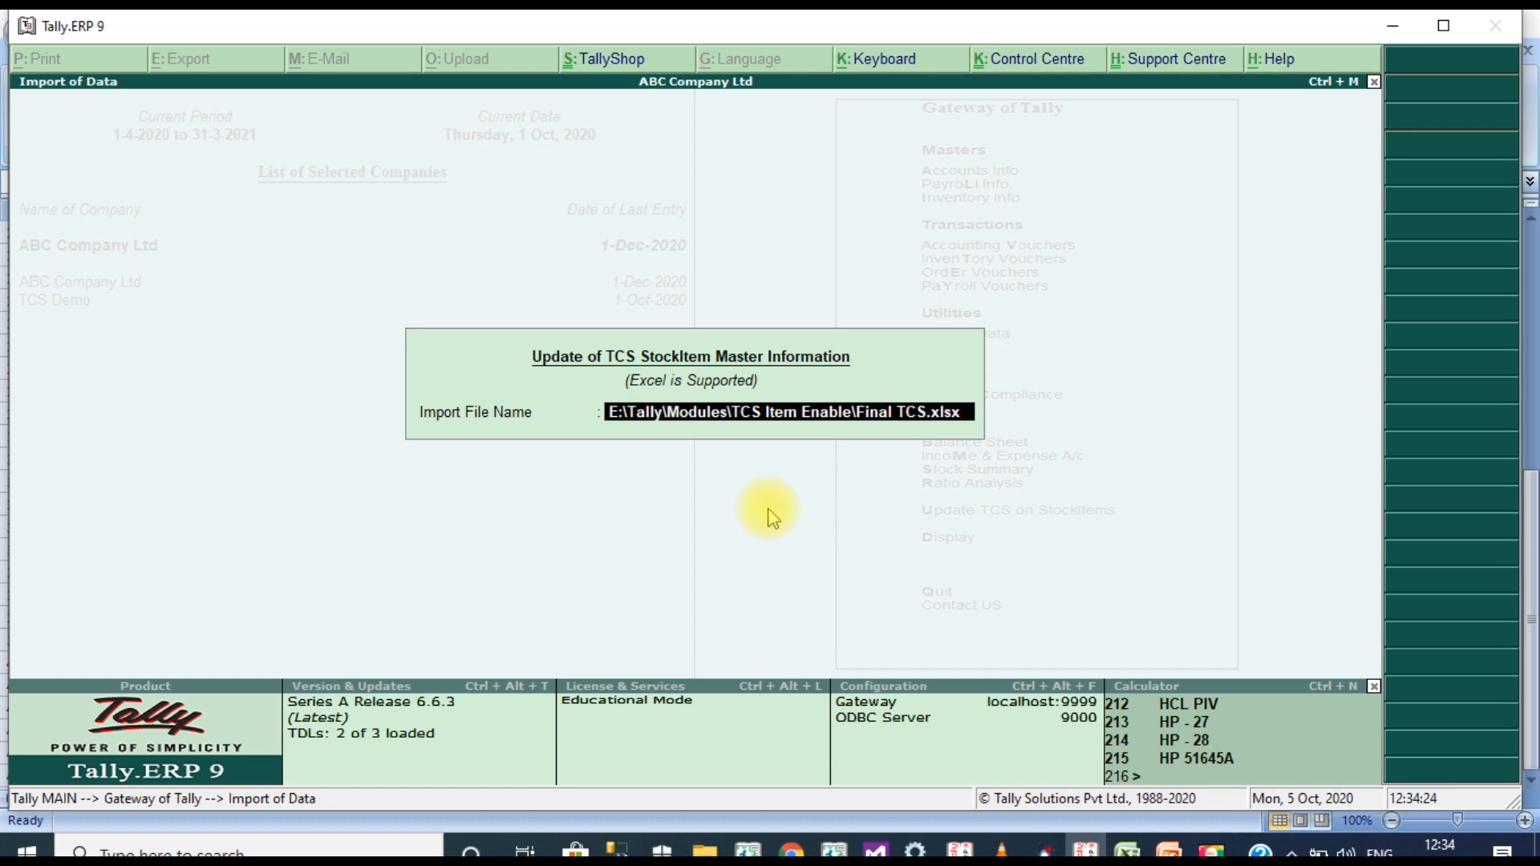
key("Return")
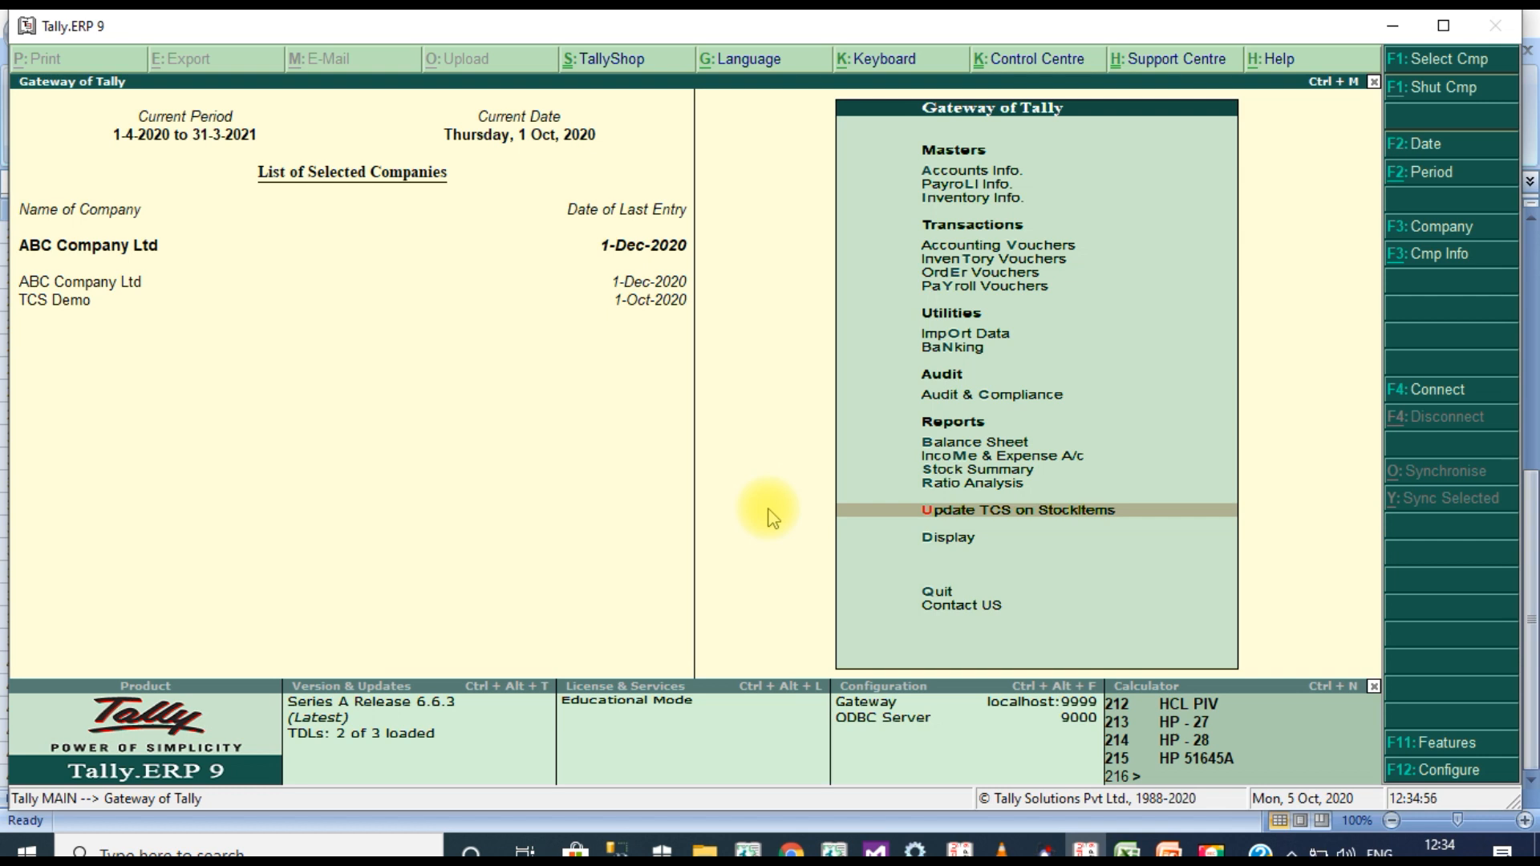
- Open the list of stock items for altering a single stock item under Inventory Info
key("Up")
key("Up")
key("Up")
key("Up")
key("Up")
key("Up")
key("Up")
key("Up")
key("Up")
key("Up")
key("Up")
key("Up")
key("Up")
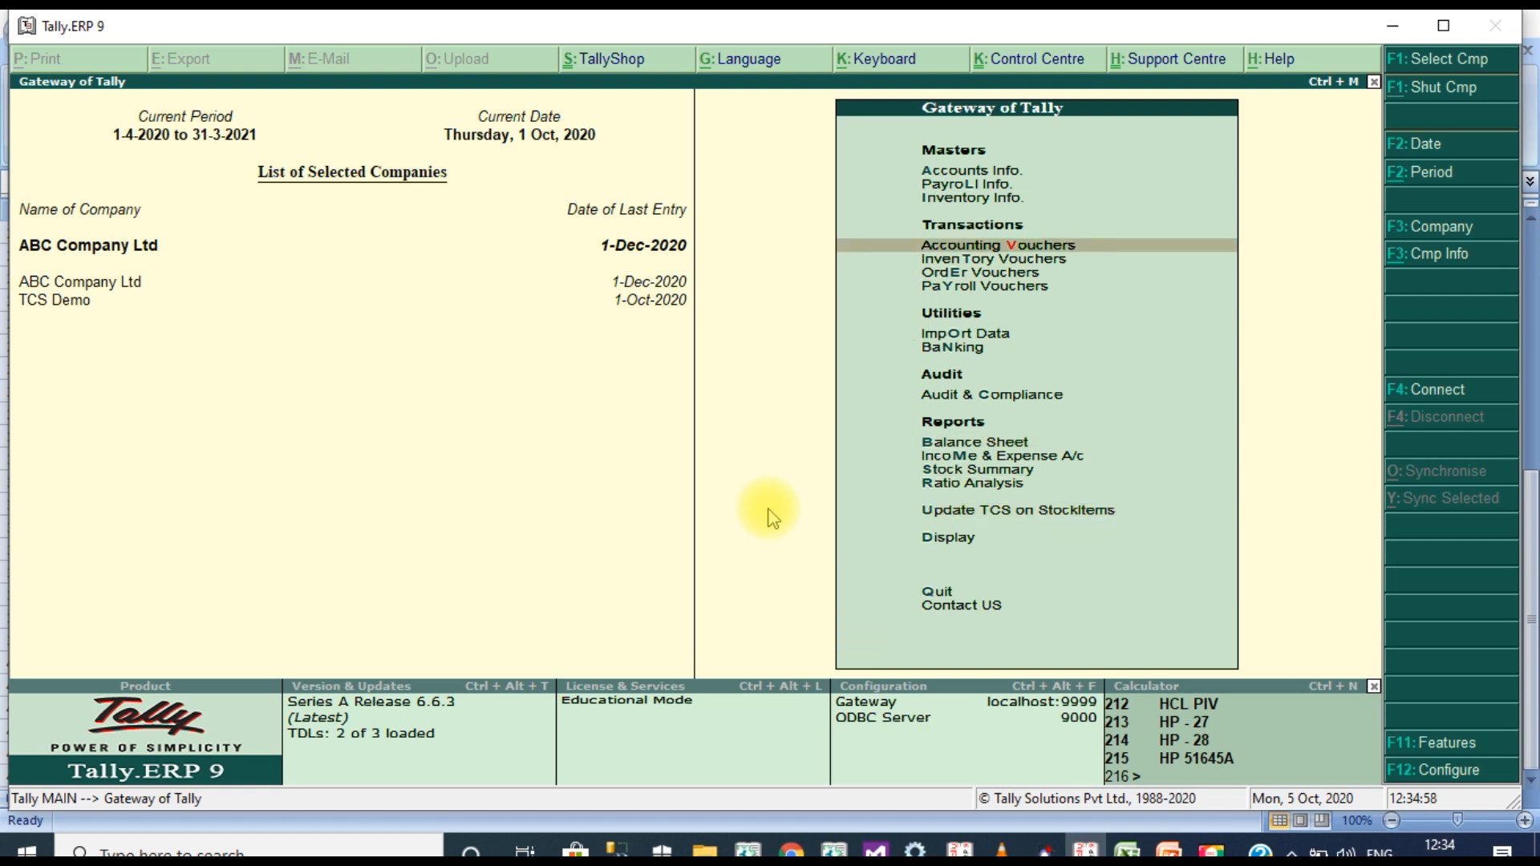
key("Down")
key("Down")
key("Up")
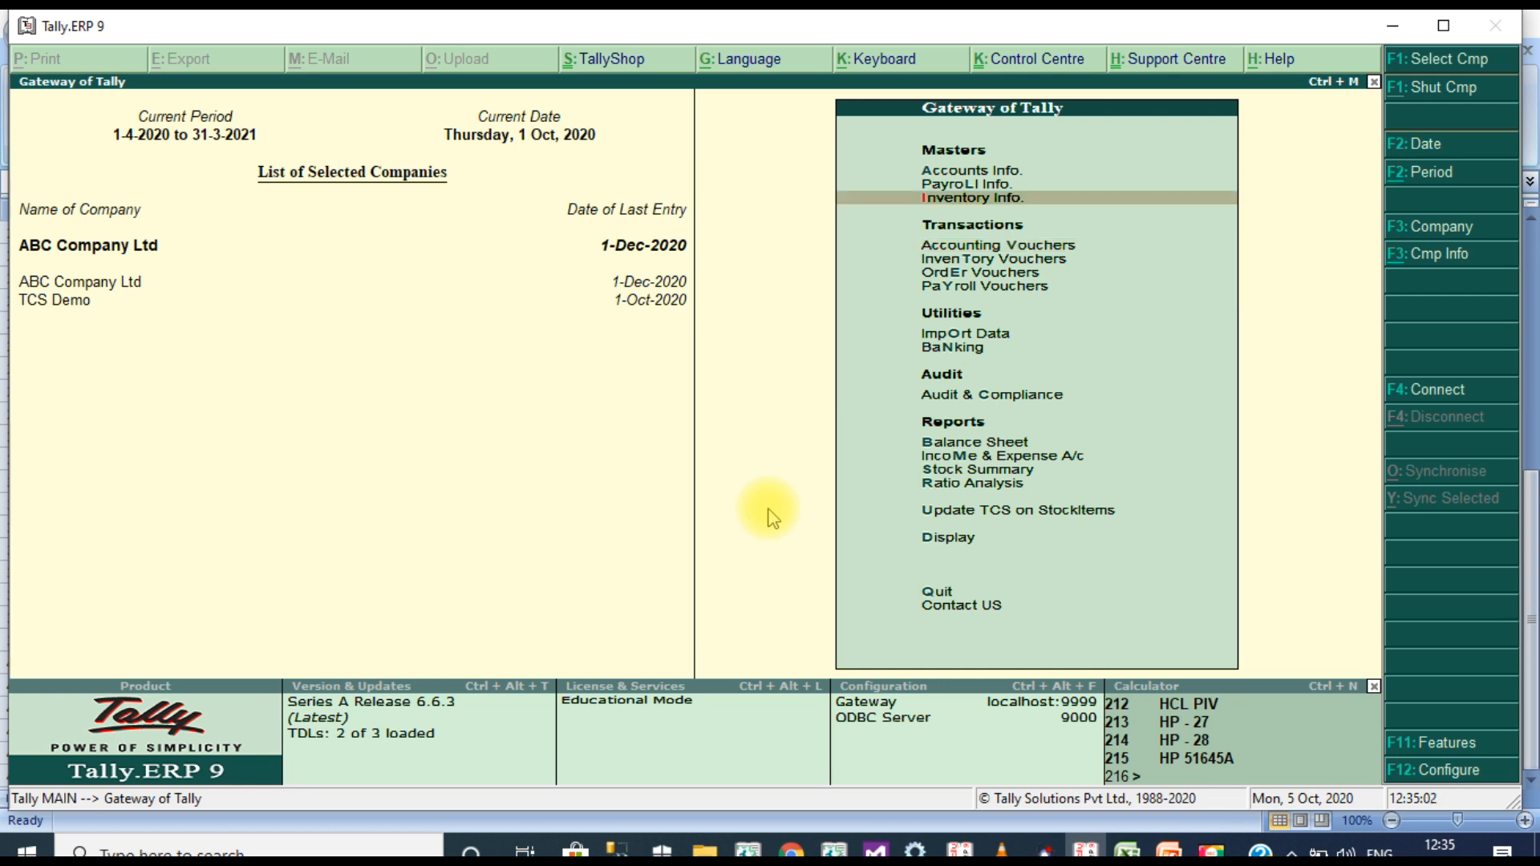
key("Return")
key("Down")
key("Return")
key("Down")
key("Down")
key("Return")
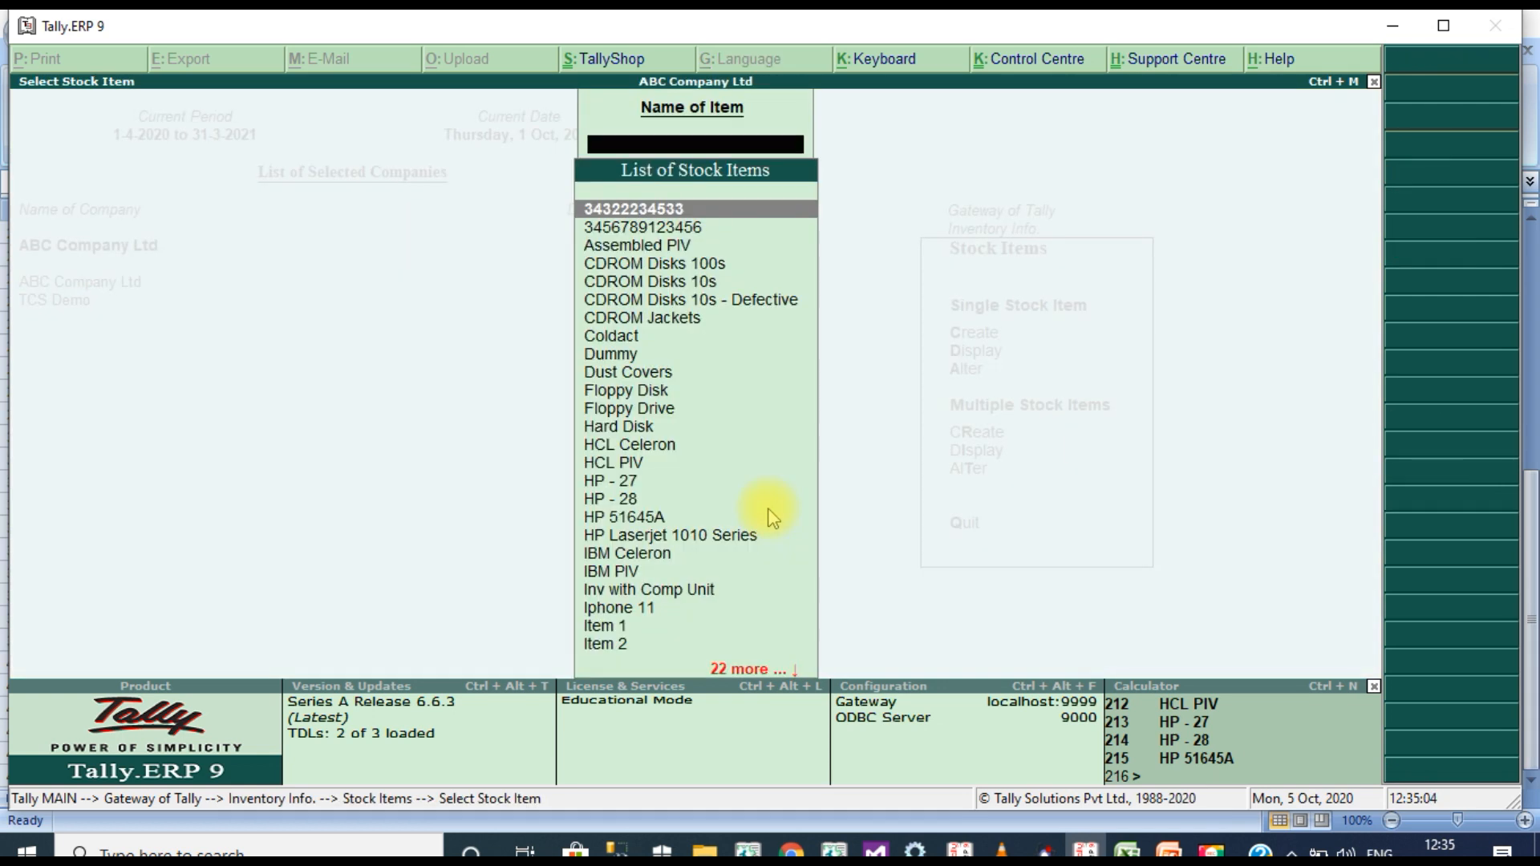
- Check the TCS applicability and nature of goods of the stock item Assembled PIV, leaving it unaltered
key("Down")
key("Down")
key("Return")
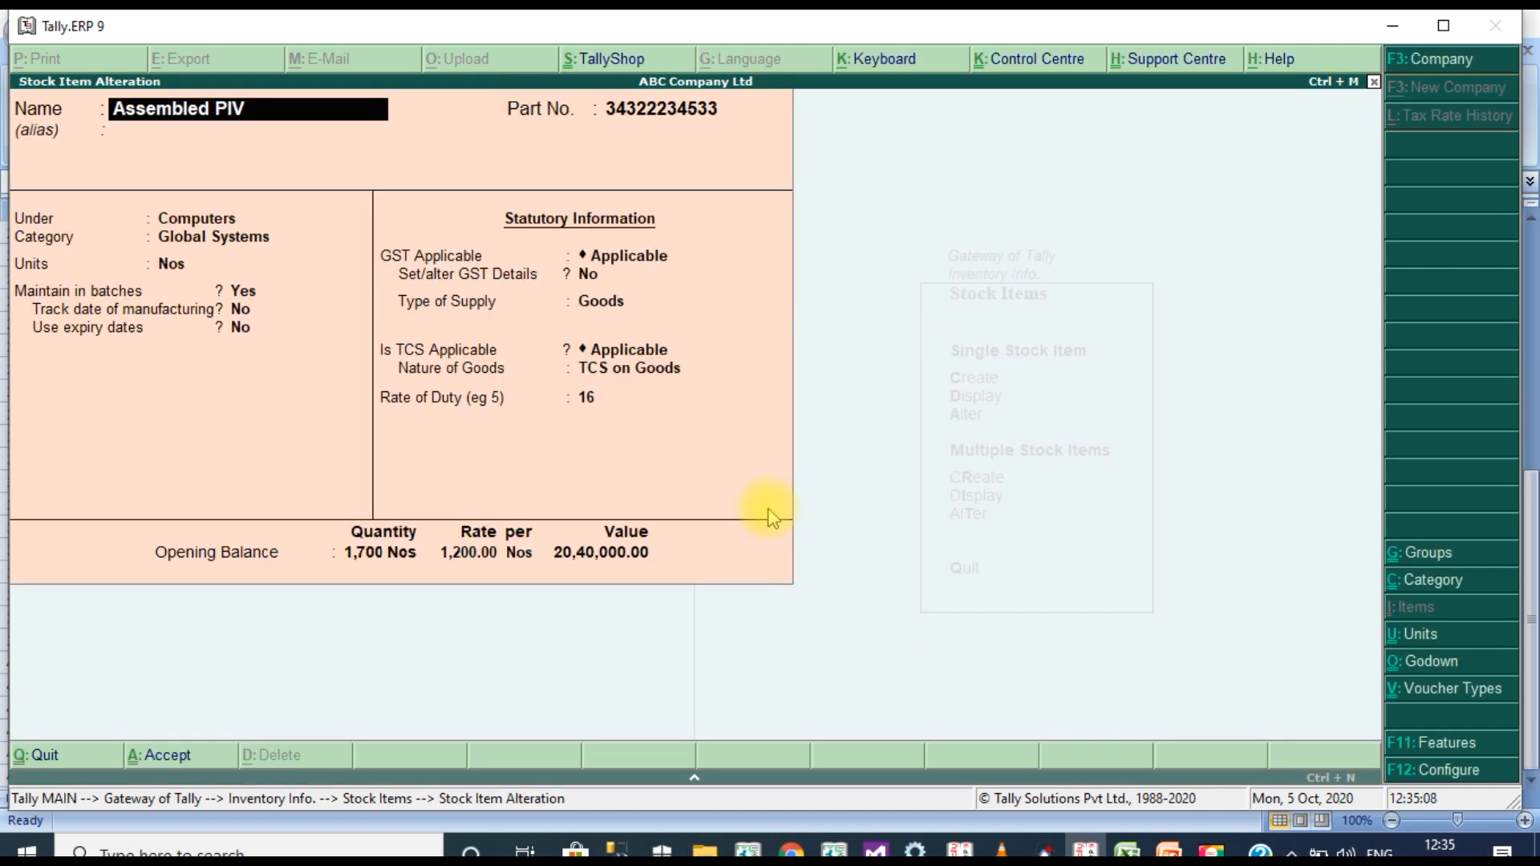
key("Escape")
key("Escape")
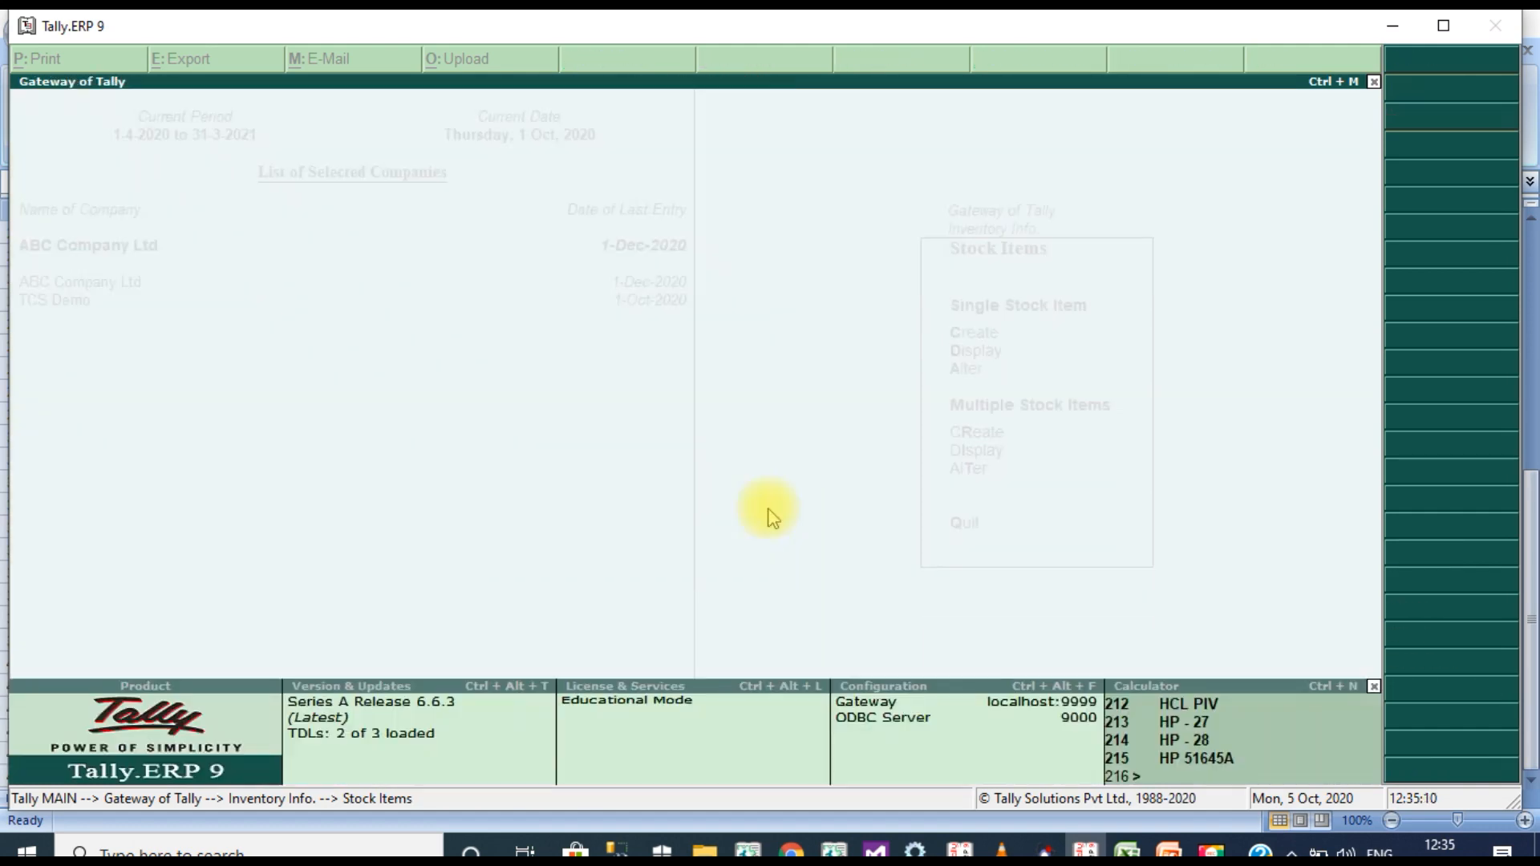
- Check the TCS applicability and nature of goods of the stock item CDROM Disks 100s
key("Down")
key("Down")
key("Down")
key("Down")
key("Down")
key("Down")
key("Down")
key("Down")
key("Down")
key("Down")
key("Down")
key("Down")
key("Down")
key("Down")
key("Down")
key("Down")
key("Down")
key("Up")
key("Up")
key("Up")
key("Up")
key("Up")
key("Up")
key("Up")
key("Up")
key("Up")
key("Up")
key("Up")
key("Up")
key("Up")
key("Up")
key("Up")
key("Up")
key("Return")
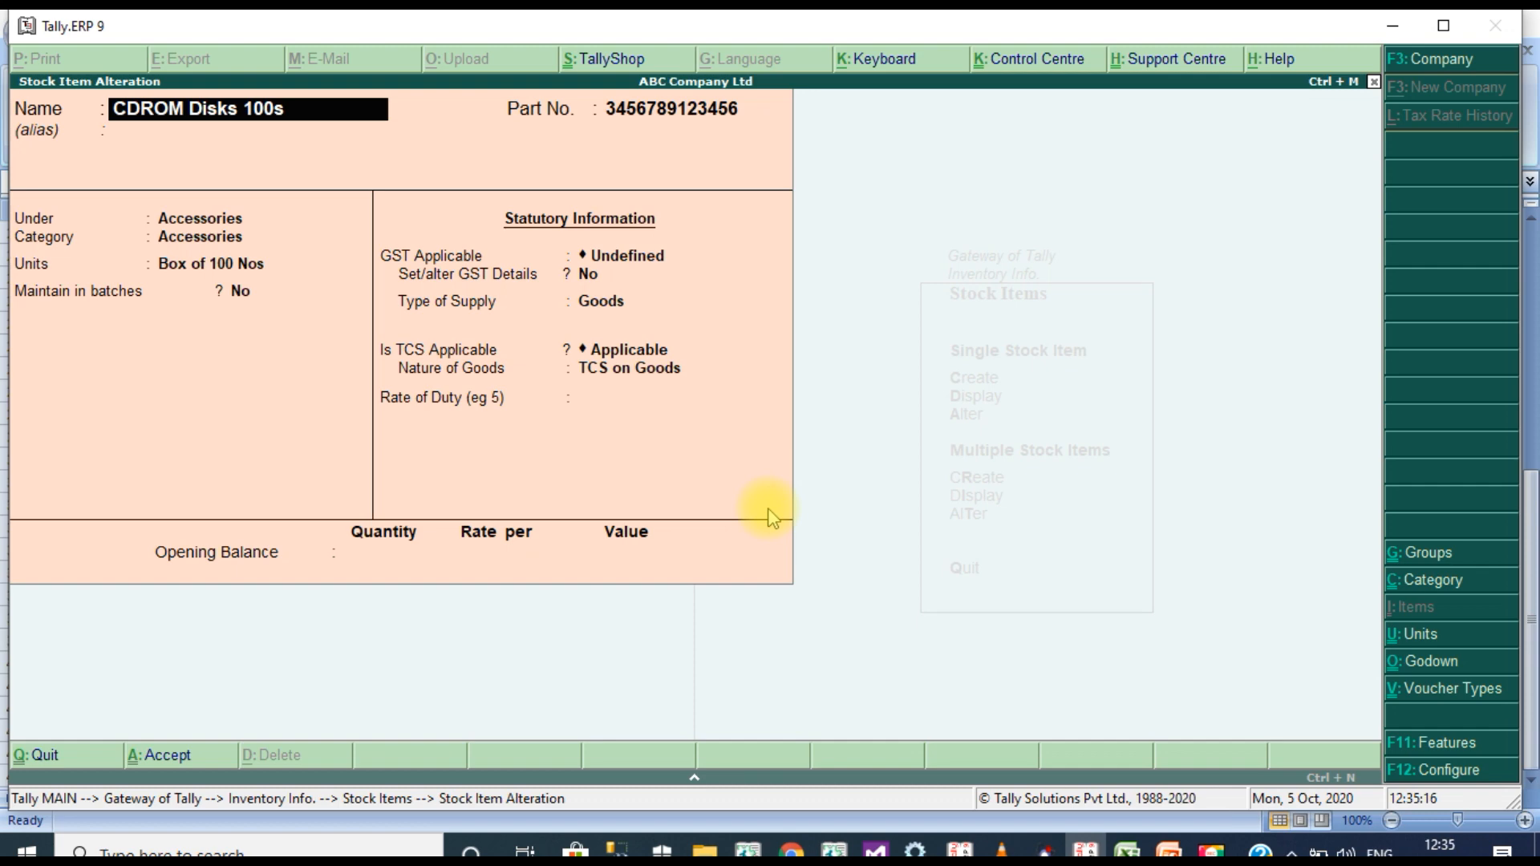
key("Escape")
key("Escape")
- Check the TCS applicability and nature of goods of the stock item IBM Celeron
key("Down")
key("Down")
key("Down")
key("Down")
key("Down")
key("Down")
key("Down")
key("Down")
key("Down")
key("Down")
key("Down")
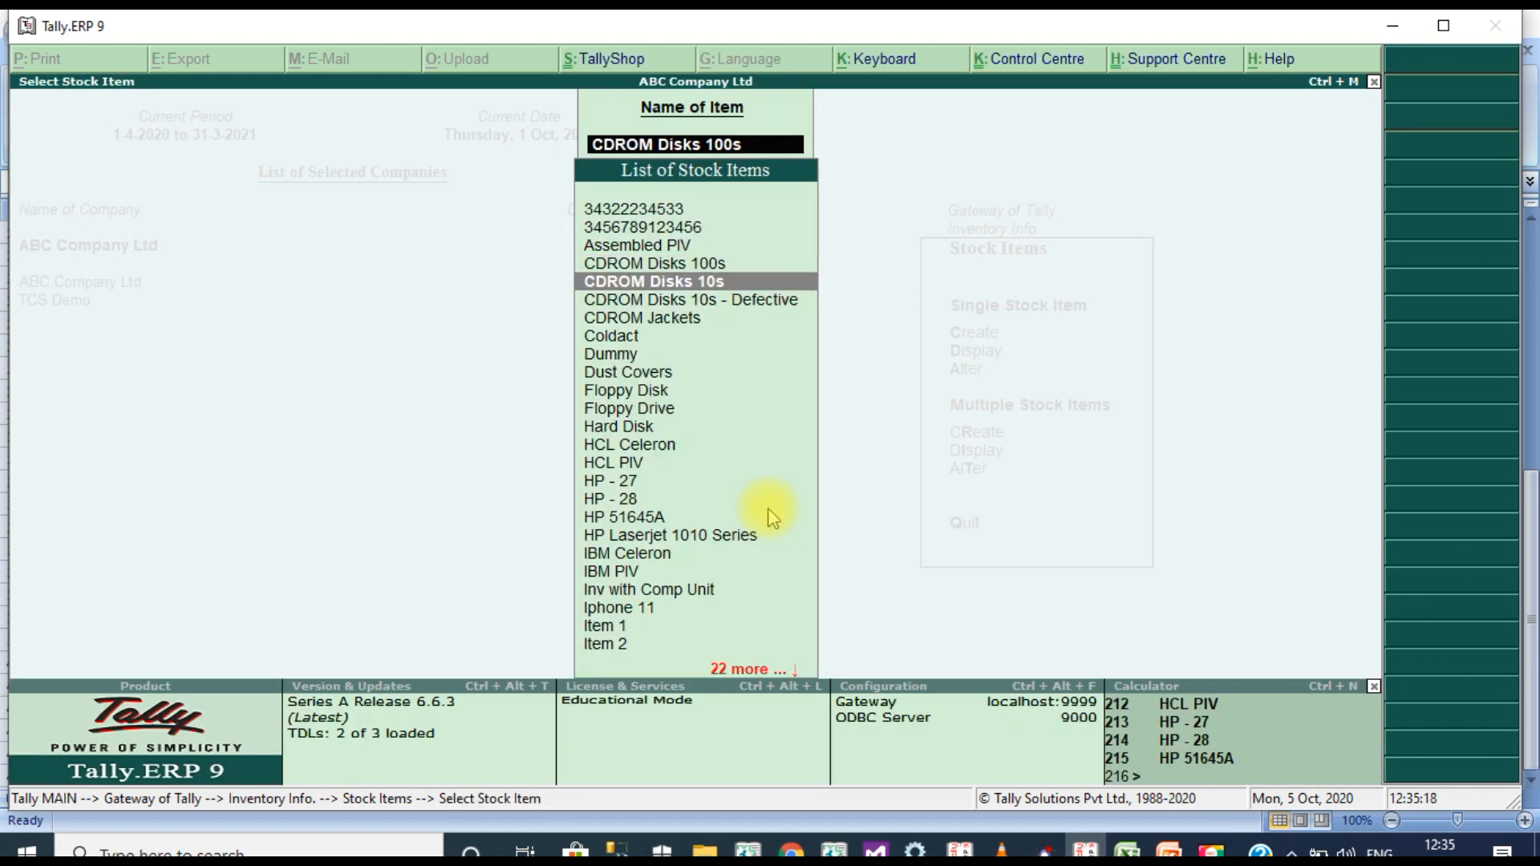
key("Down")
key("Down")
key("Down")
key("Down")
key("Down")
key("Up")
key("Up")
key("Return")
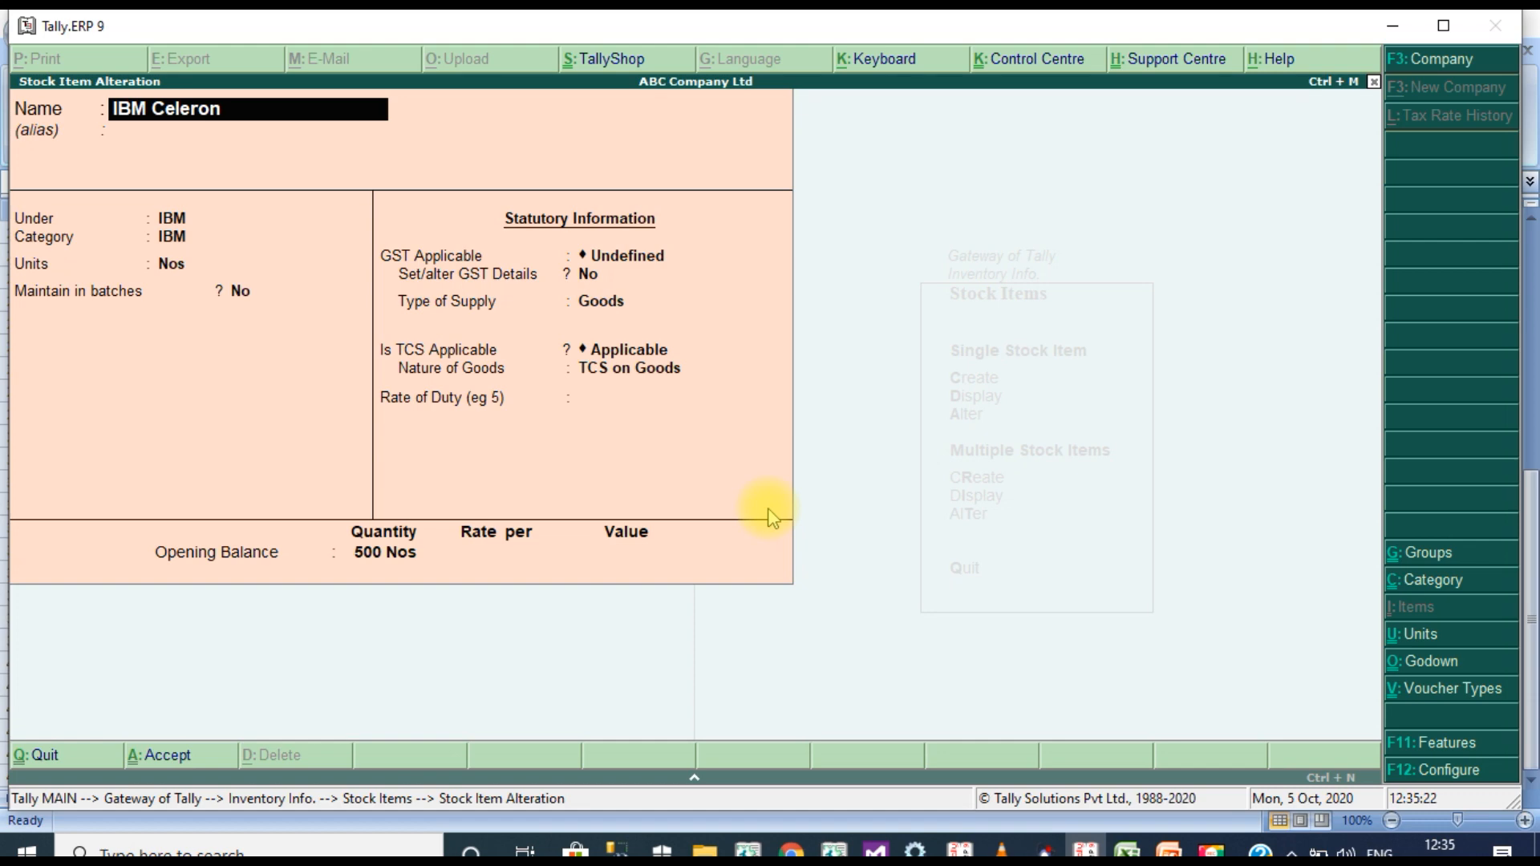
key("Escape")
- Check the TCS applicability and nature of goods of the stock item Item 3
key("Down")
key("Down")
key("Down")
key("Down")
key("Down")
key("Down")
key("Down")
key("Down")
key("Down")
key("Down")
key("Down")
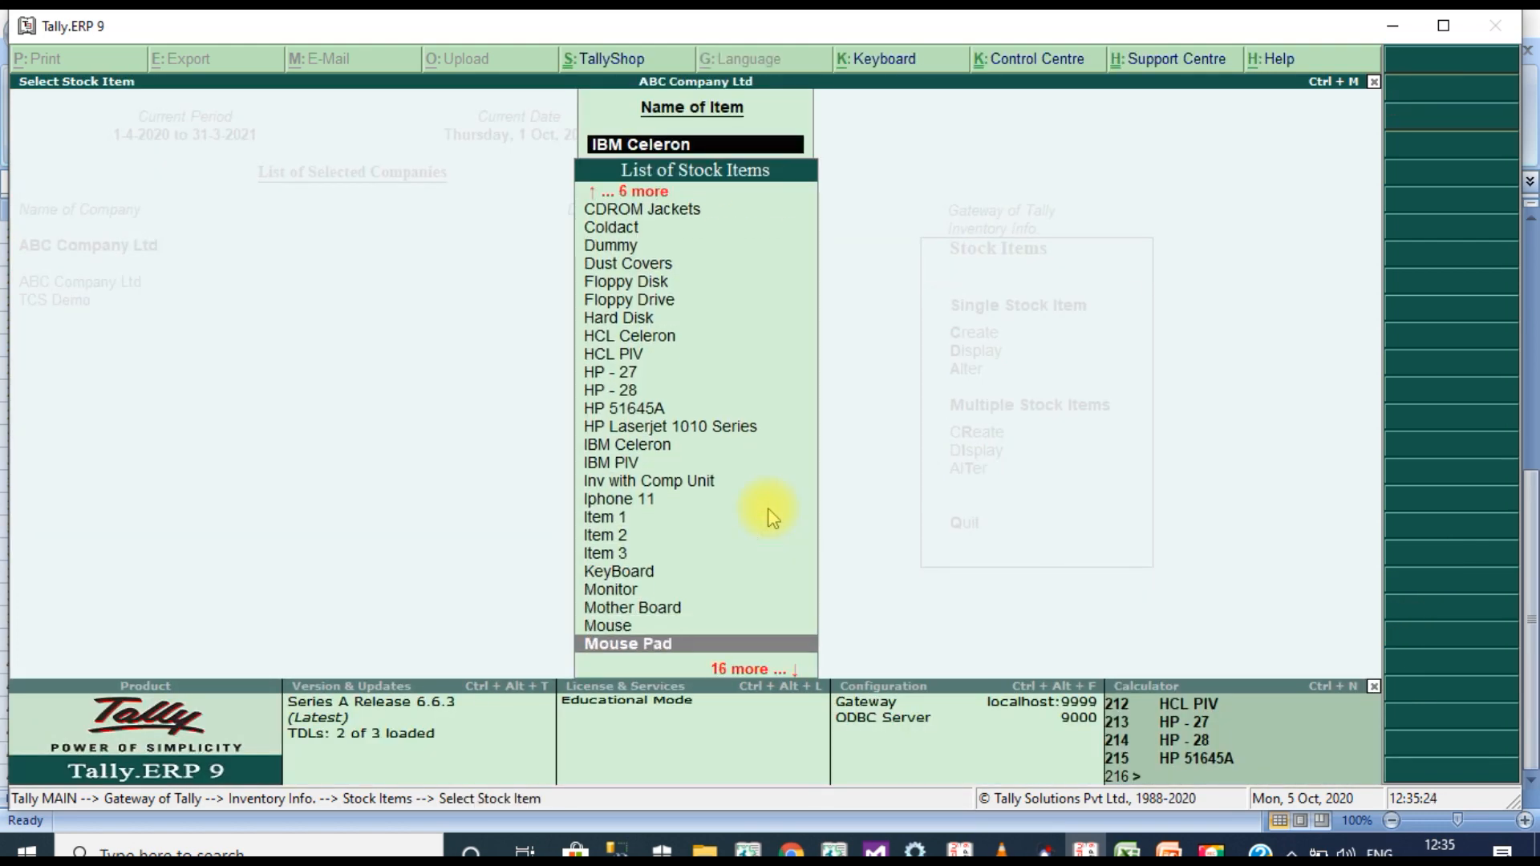
key("Up")
key("Up")
key("Up")
key("Up")
key("Up")
key("Return")
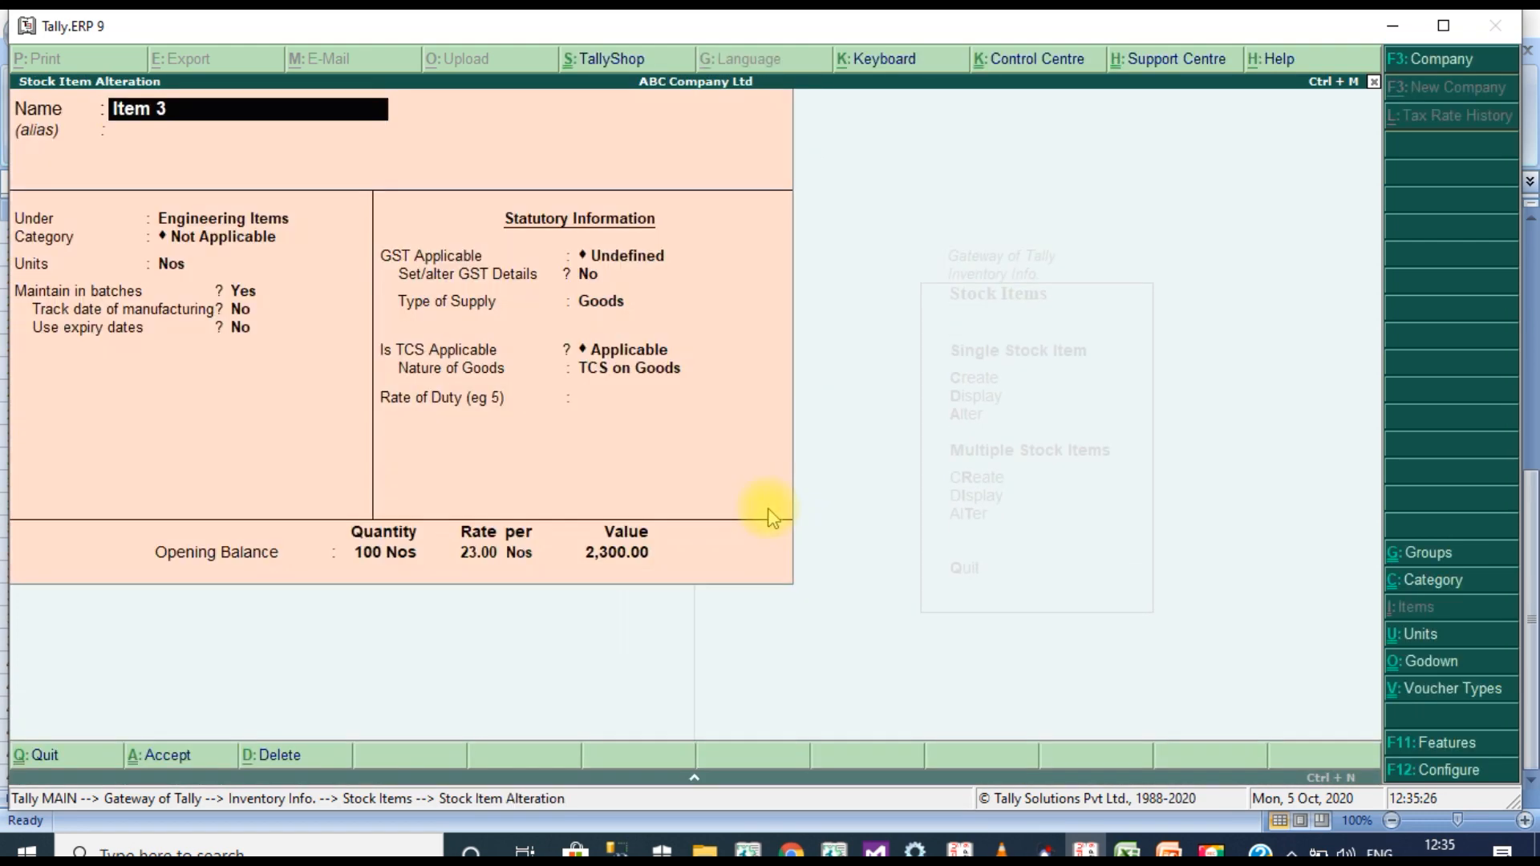
key("BackSpace")
key("Escape")
- Check the TCS details of the stock item Iphone 11 and return to the Gateway of Tally
key("Up")
key("Up")
key("Up")
key("Return")
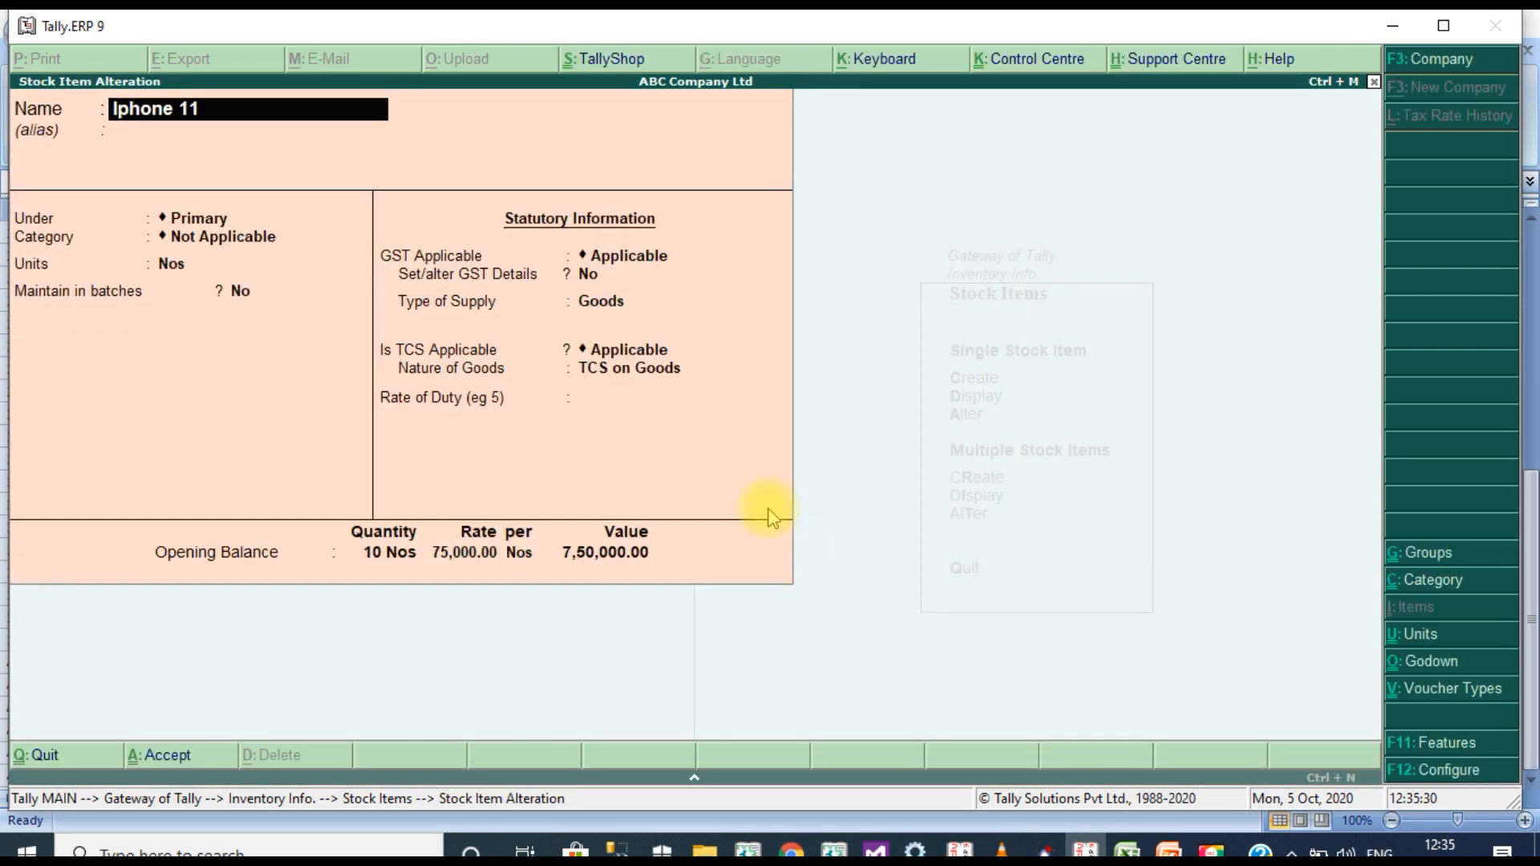
key("Escape")
key("y")
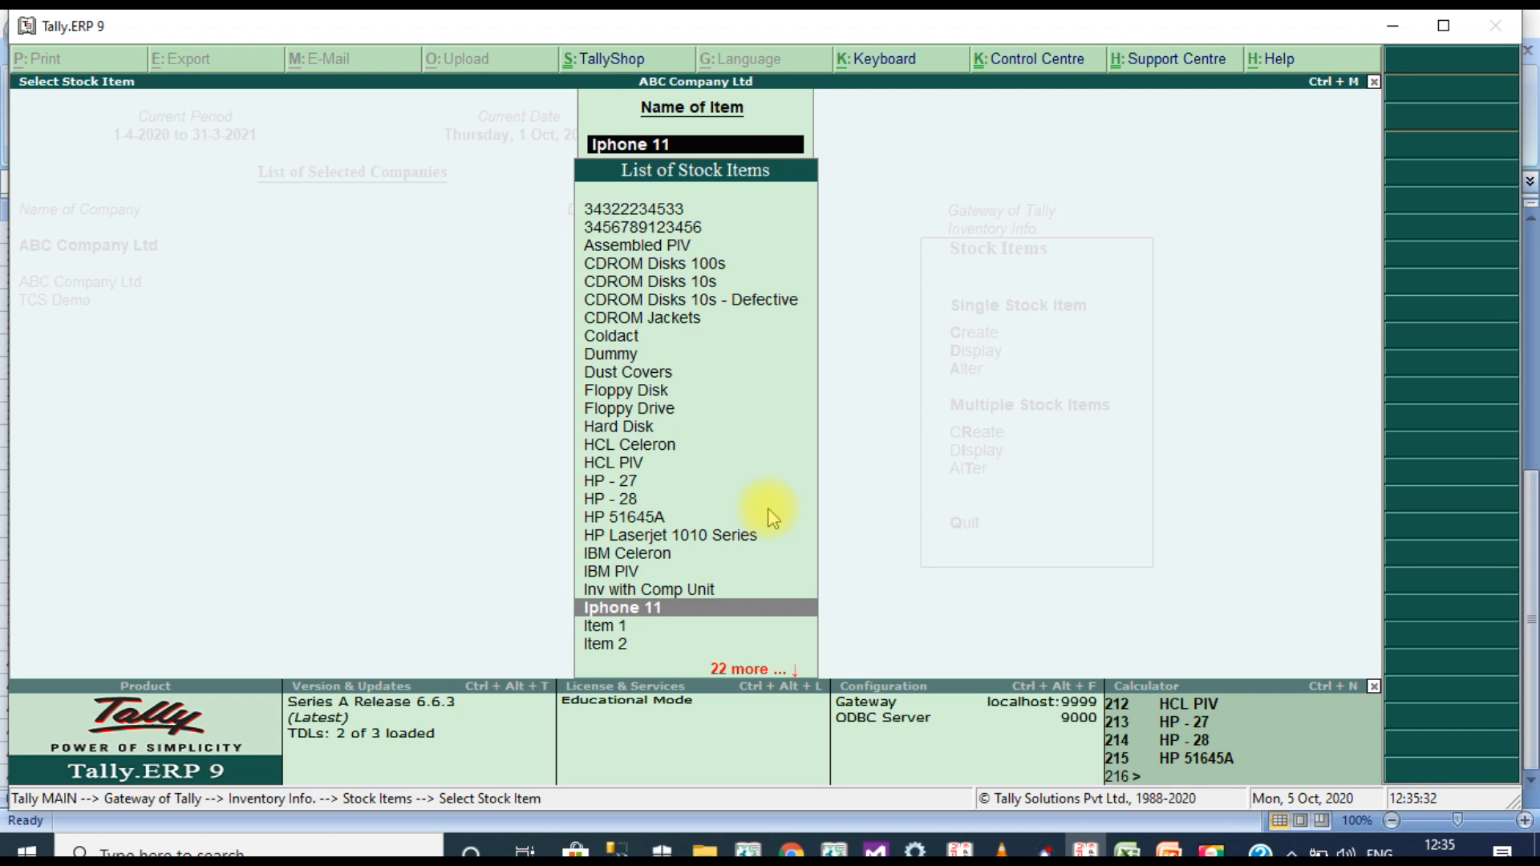
key("Escape")
key("Escape")
key("Escape")
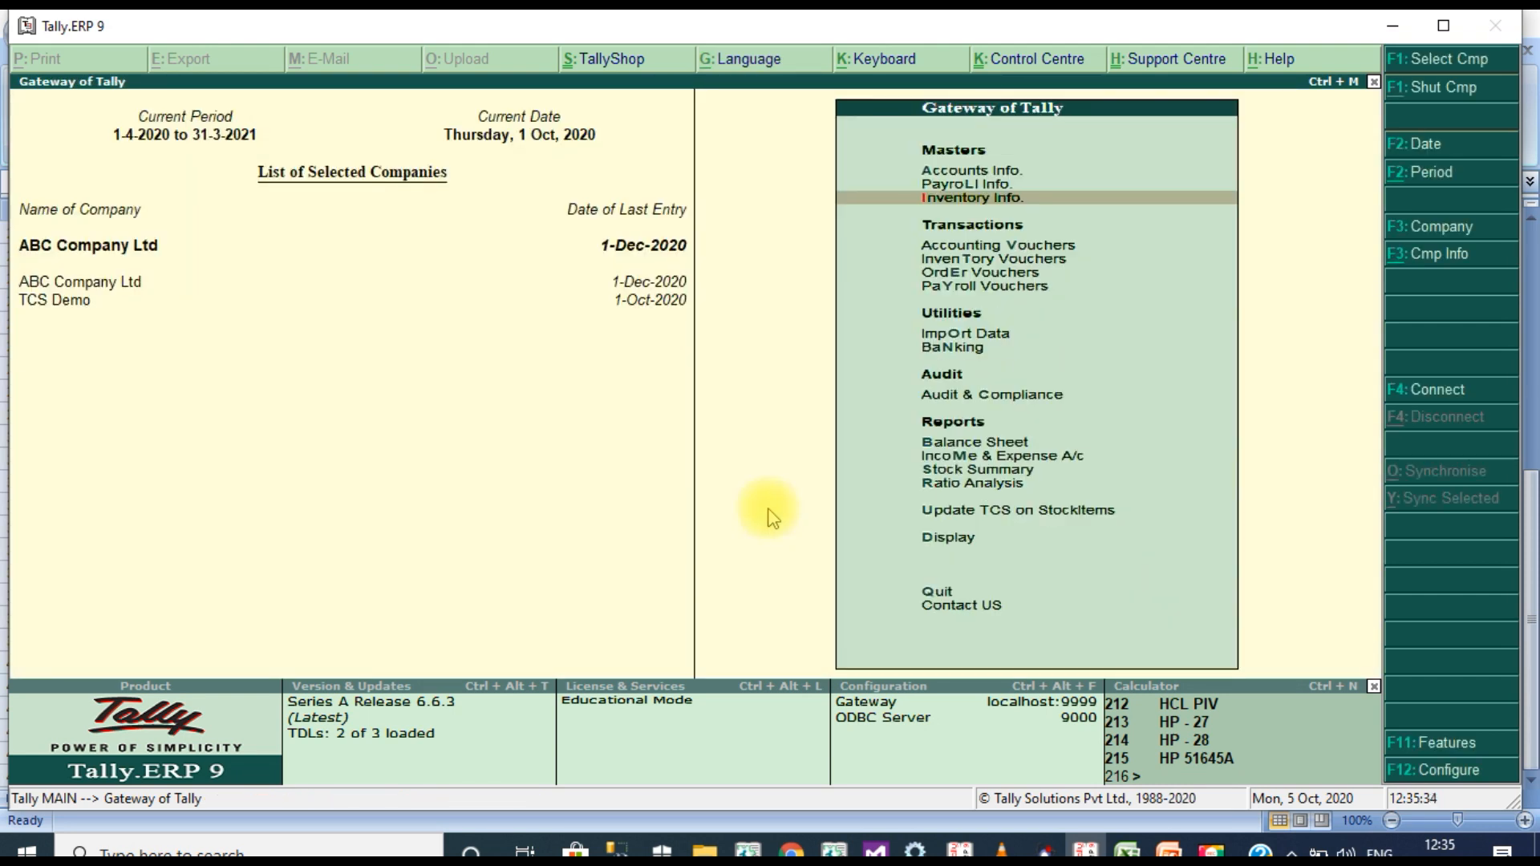
- Open the Contact US screen from the Gateway of Tally to view the AGS Info Tech contact details
key("Down")
key("Down")
key("Down")
key("Down")
key("Down")
key("Down")
key("Down")
key("Down")
key("Down")
key("Down")
key("Down")
key("Down")
key("Down")
key("Down")
key("Down")
key("Down")
key("Down")
key("Up")
key("Up")
key("Up")
key("Down")
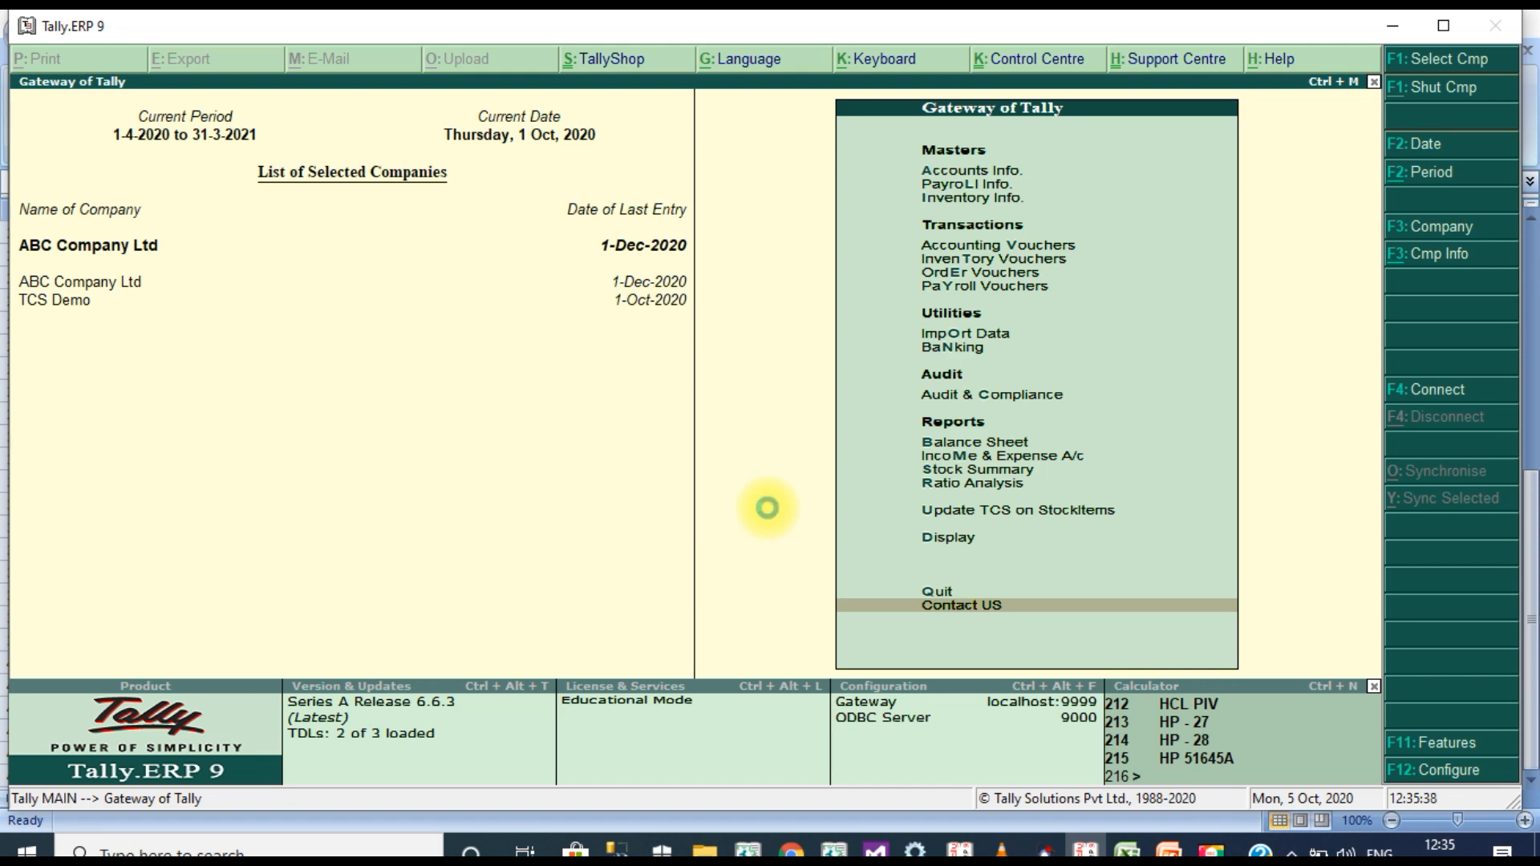
key("Return")
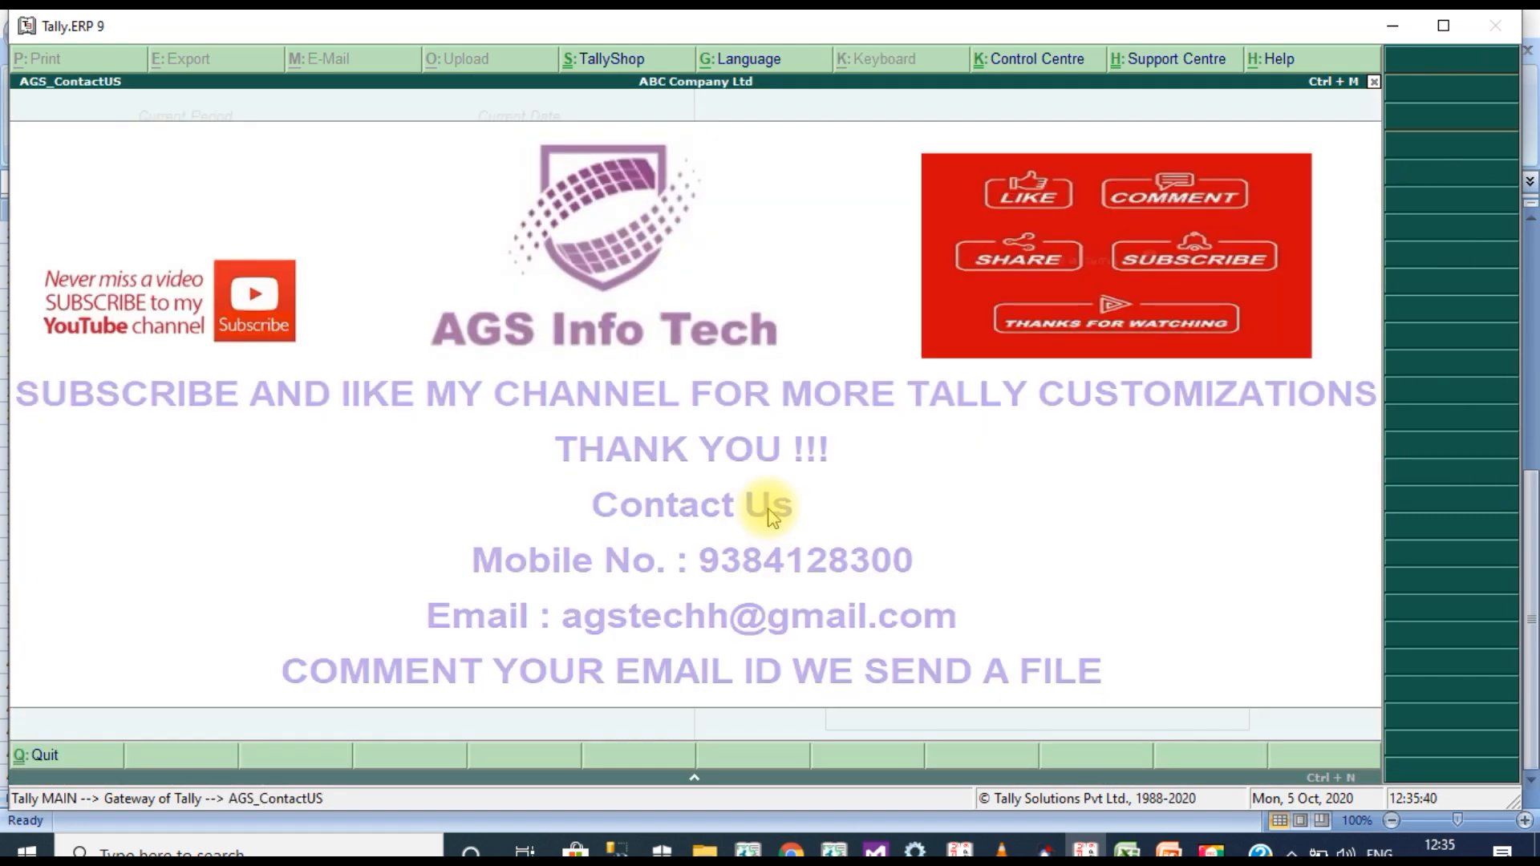